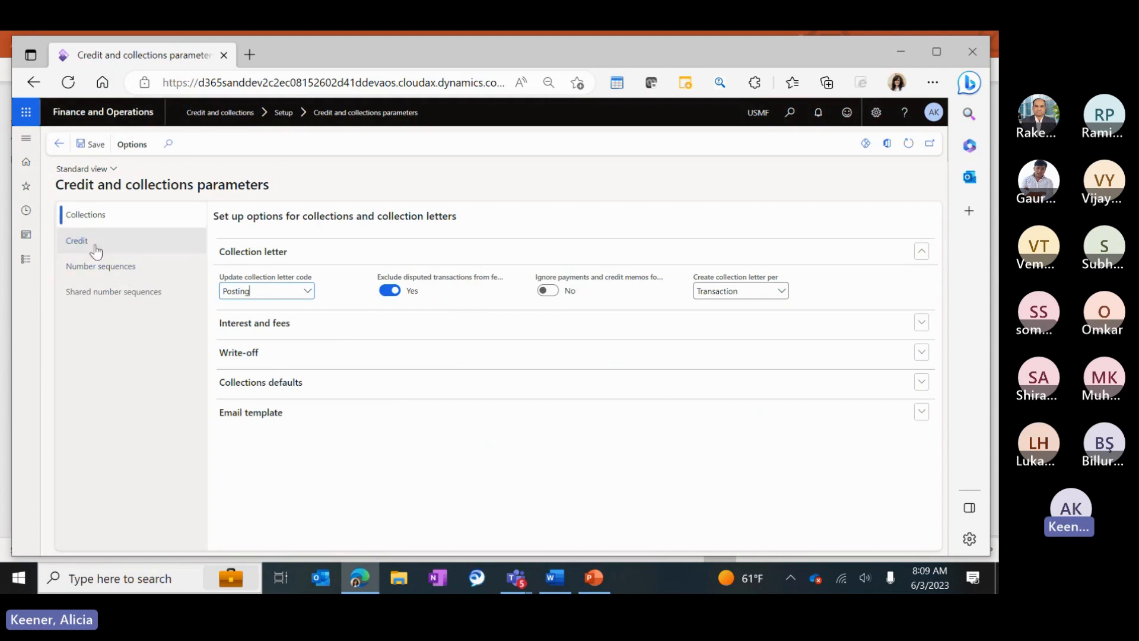
Show the Credit tab of the Credit and collections parameters, with its credit management options.
click(84, 242)
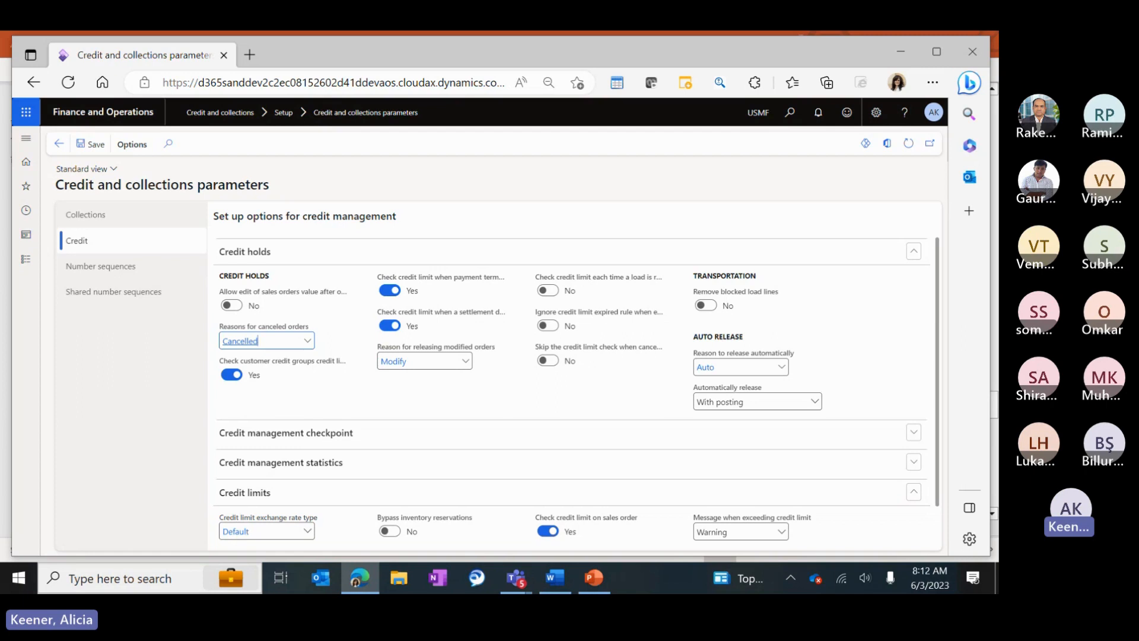
Expand the Credit management checkpoint section and widen both Grace days columns.
click(268, 438)
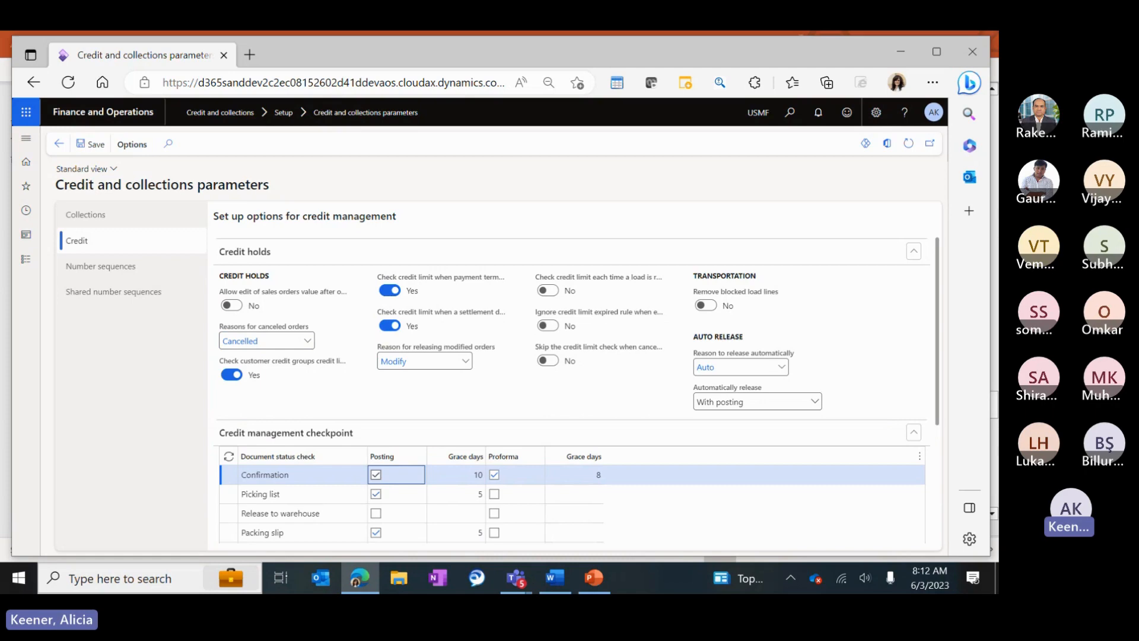
scroll(656, 297, down, 2)
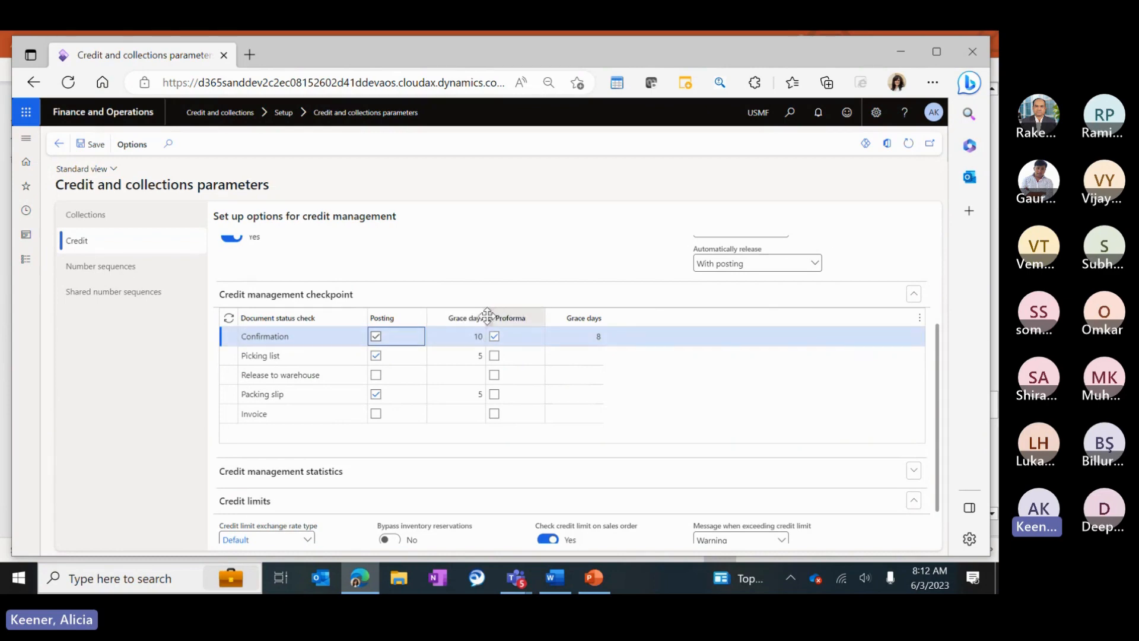
drag(486, 316, 507, 316)
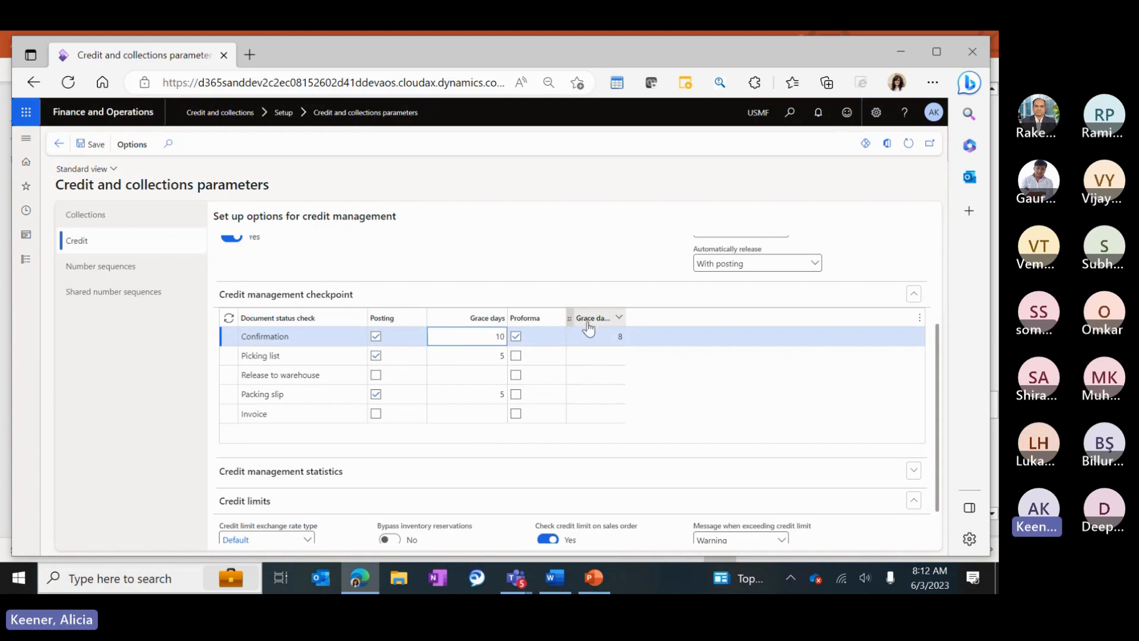
drag(623, 319, 649, 312)
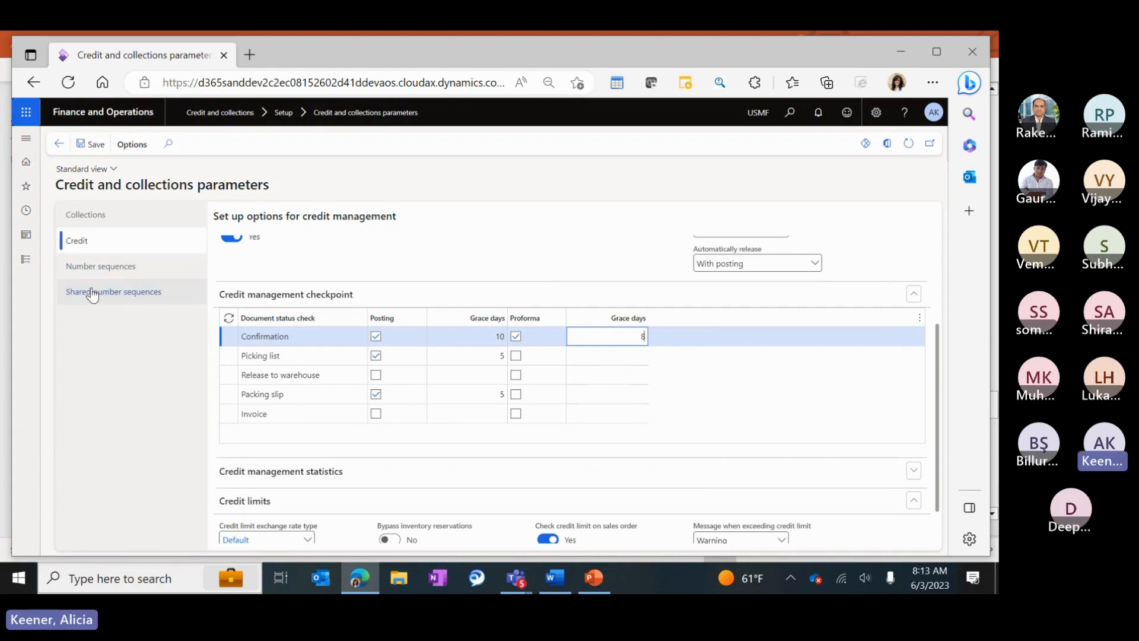
Expand Credit management statistics and leave the credit limit type at Balance+All.
scroll(468, 356, down, 1)
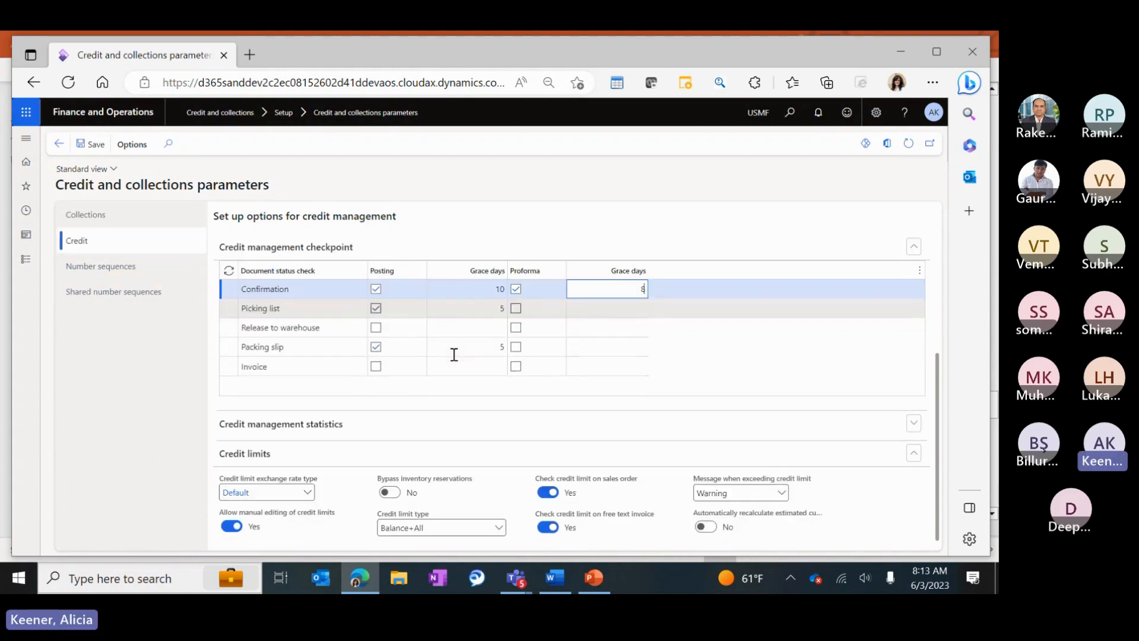
click(274, 426)
scroll(552, 401, down, 2)
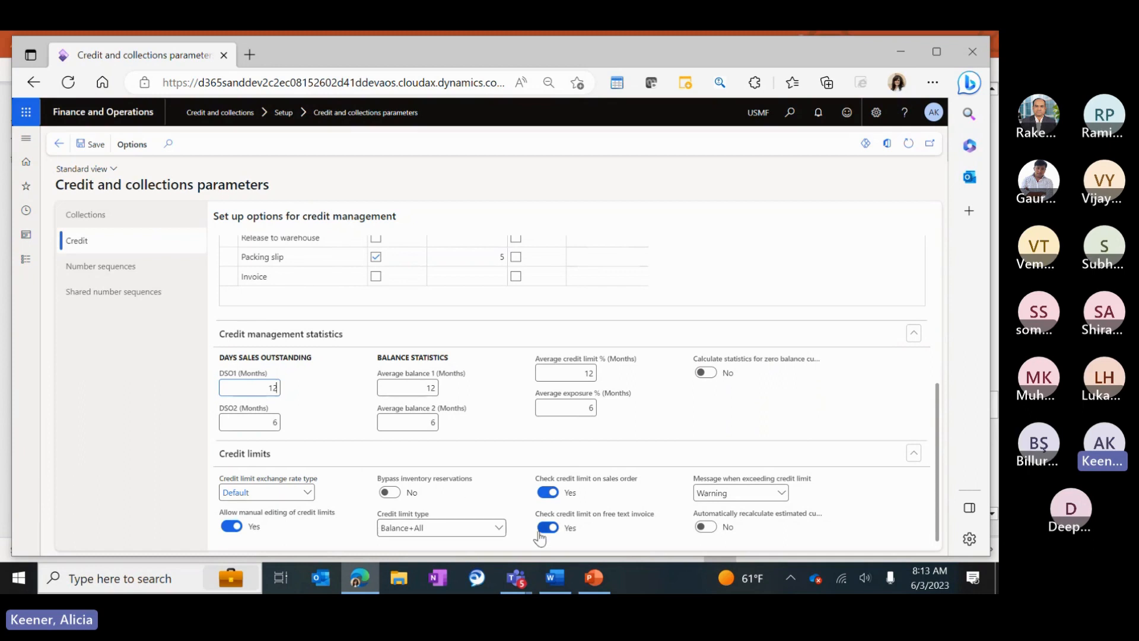
click(493, 527)
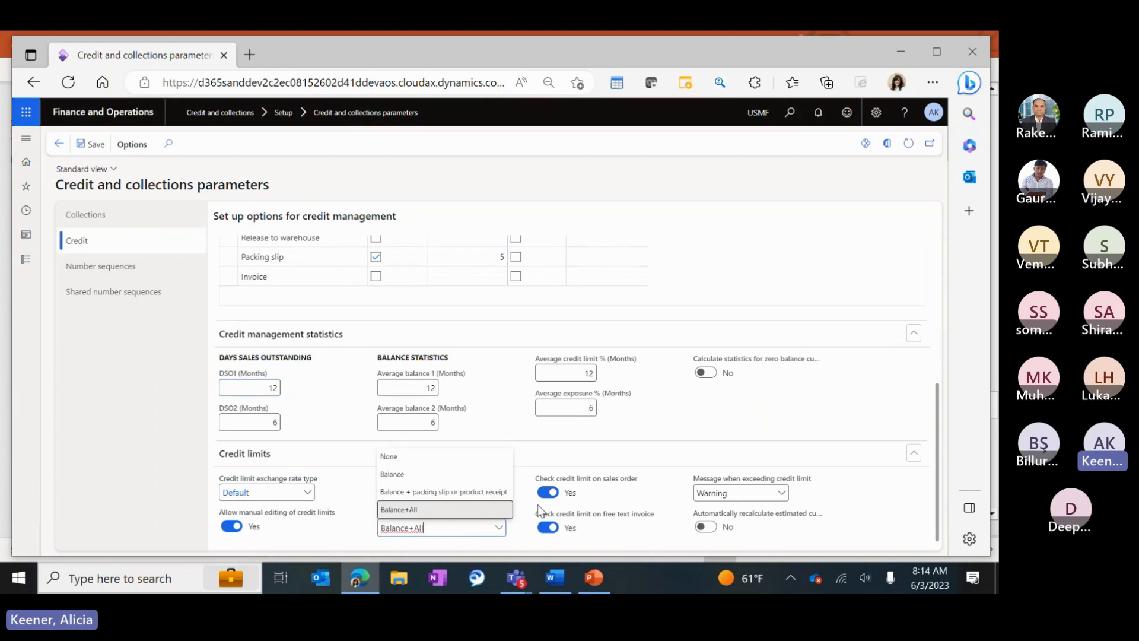
click(657, 496)
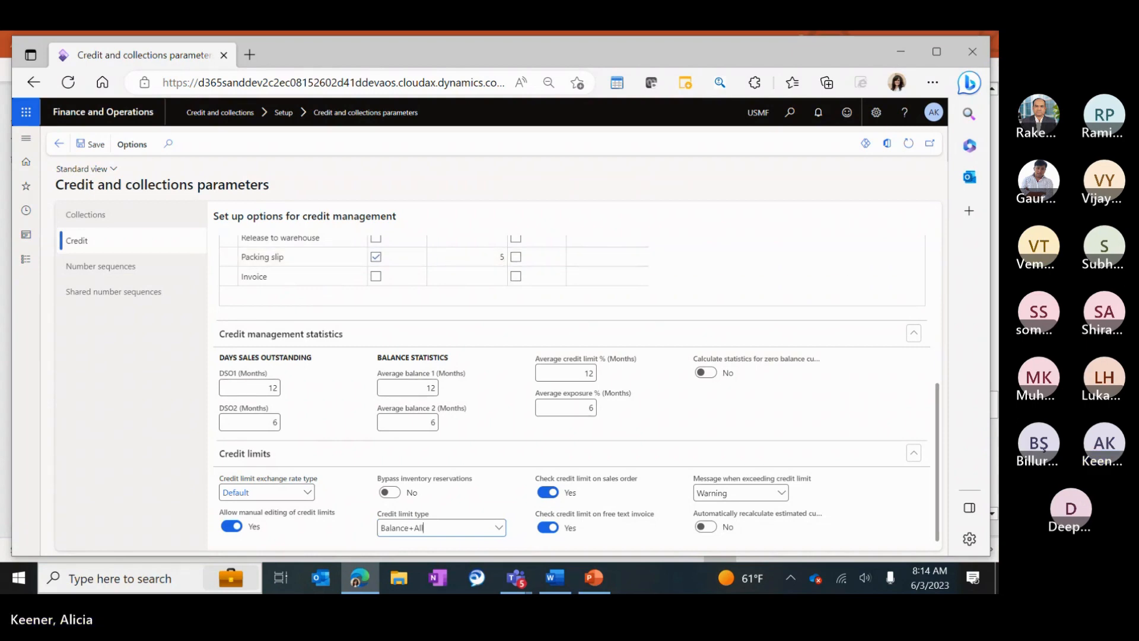
Go to All customers under Credit and collections and start a new customer.
click(26, 261)
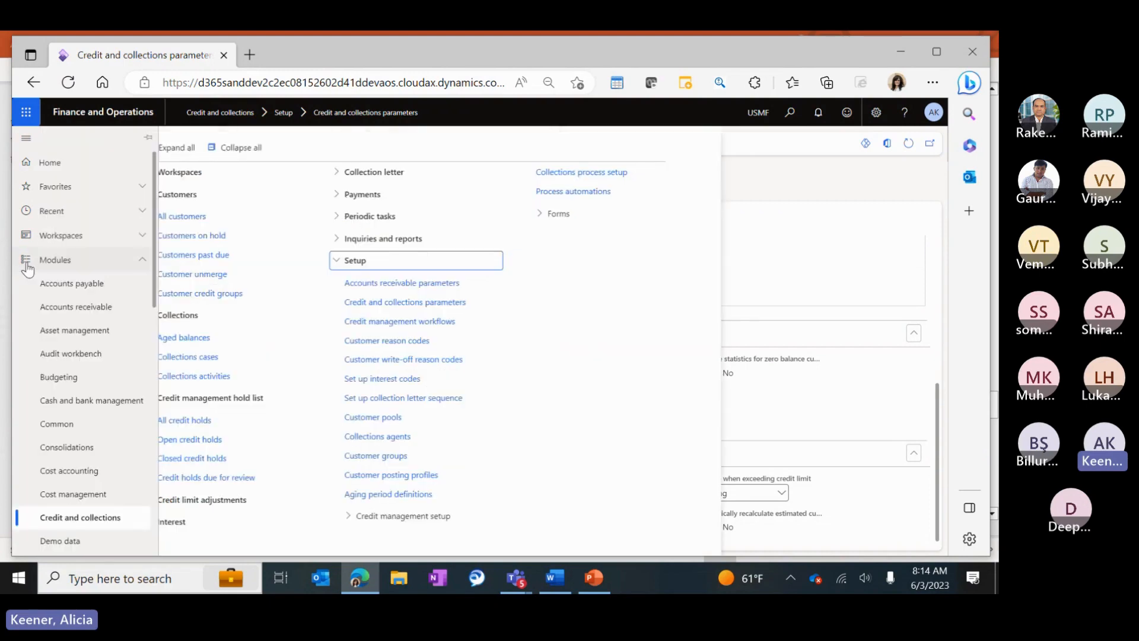
click(181, 218)
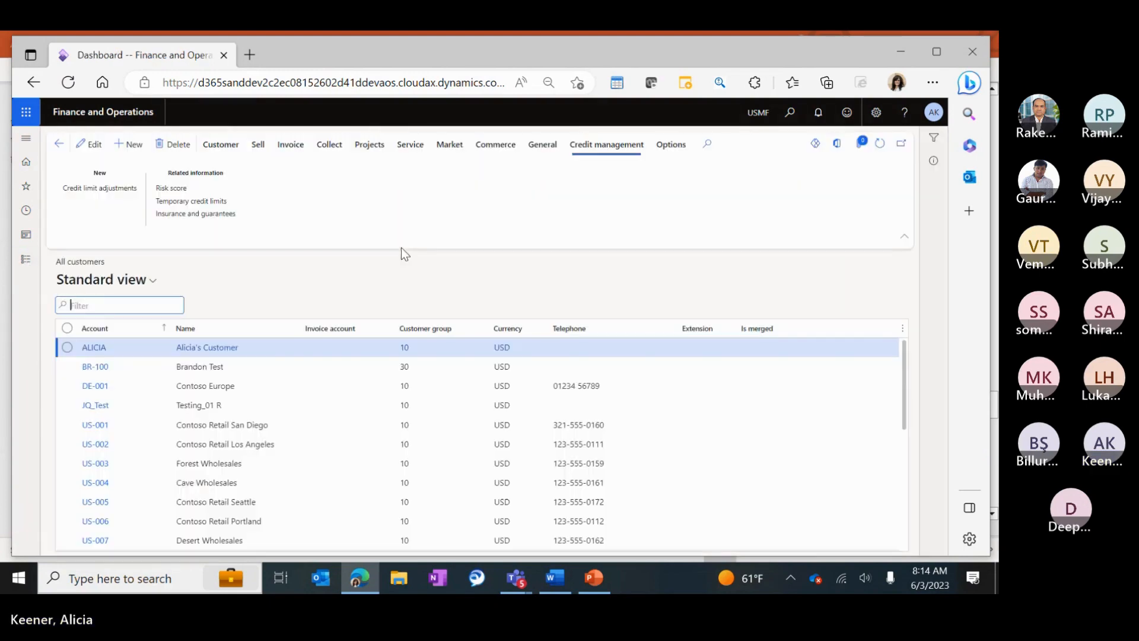
click(141, 151)
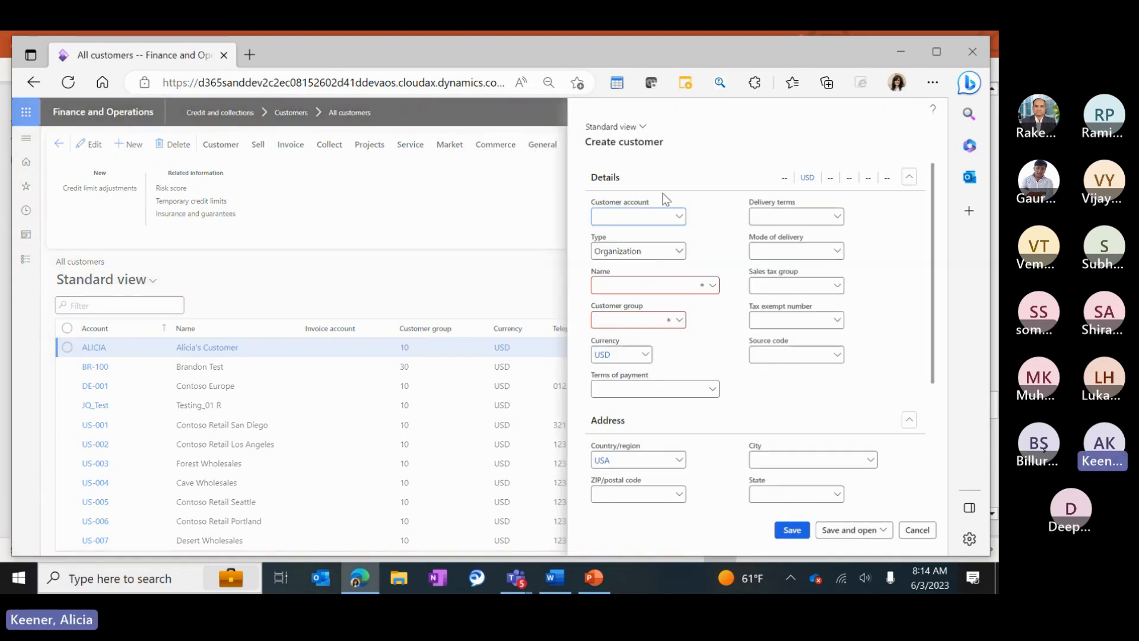
Enter customer account D365, name D365 Demo, and customer group 10.
text(D365)
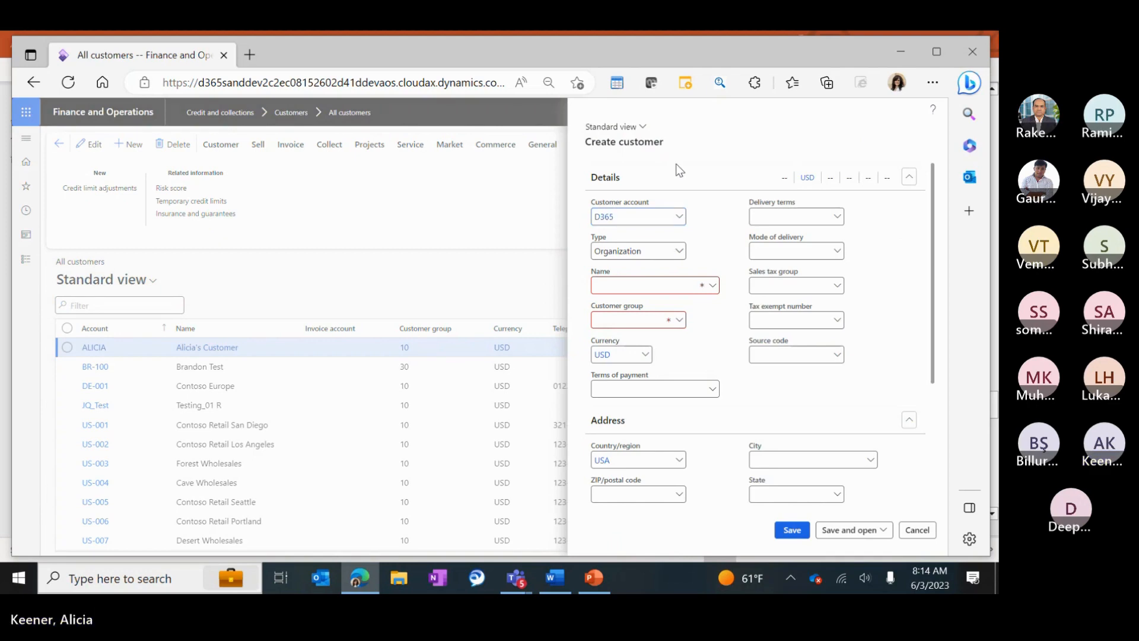
key(Tab)
click(650, 280)
text(D)
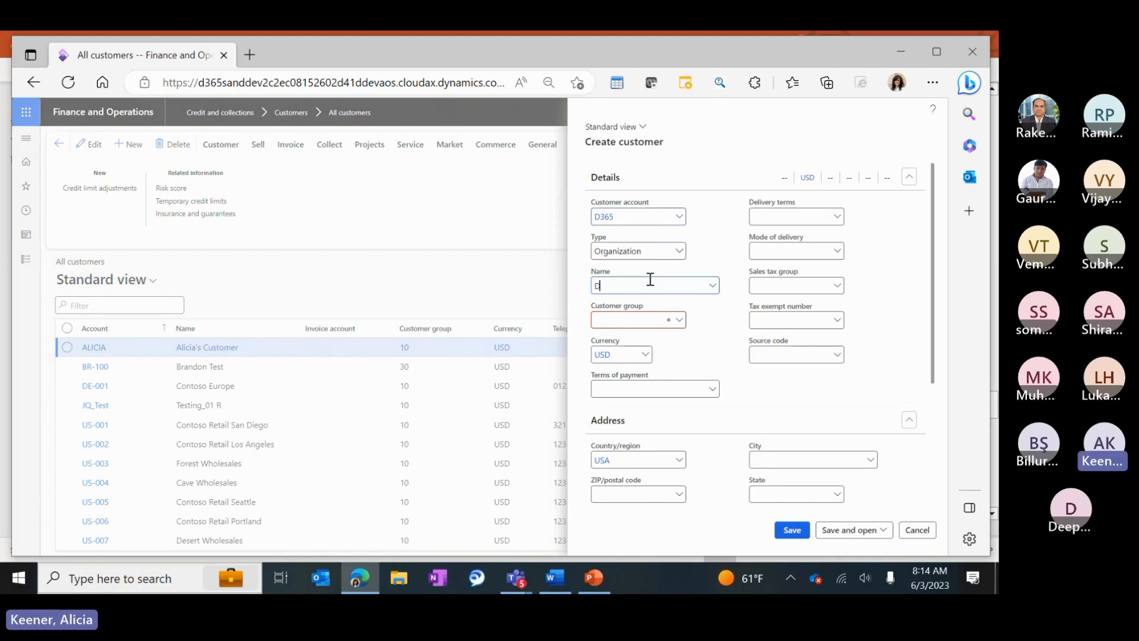
text(365 Demo)
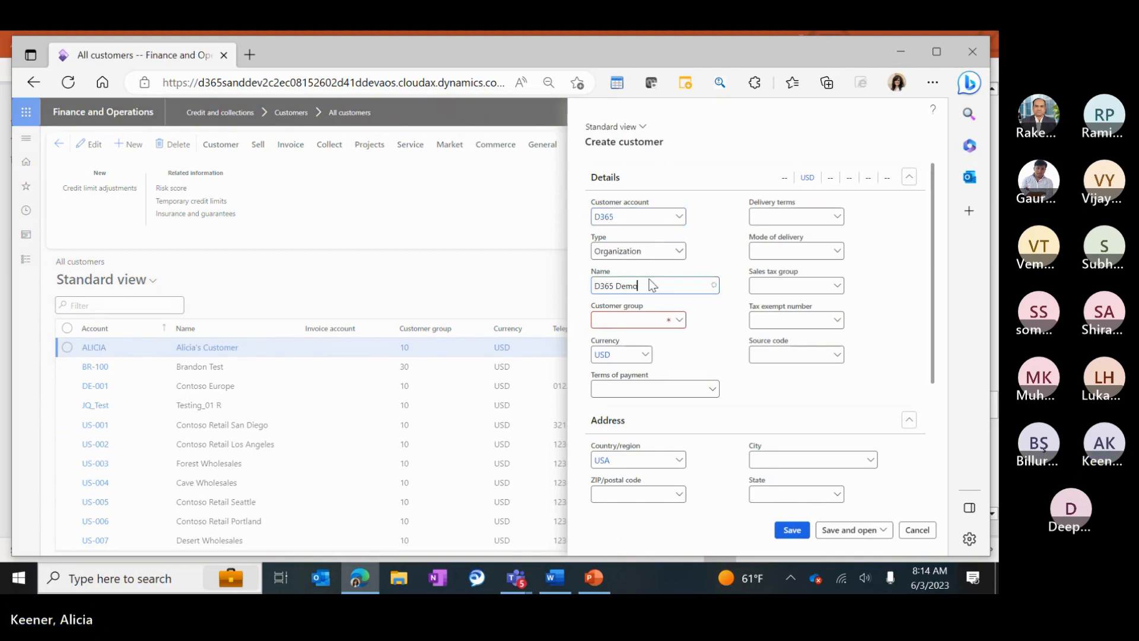
key(Tab)
click(680, 320)
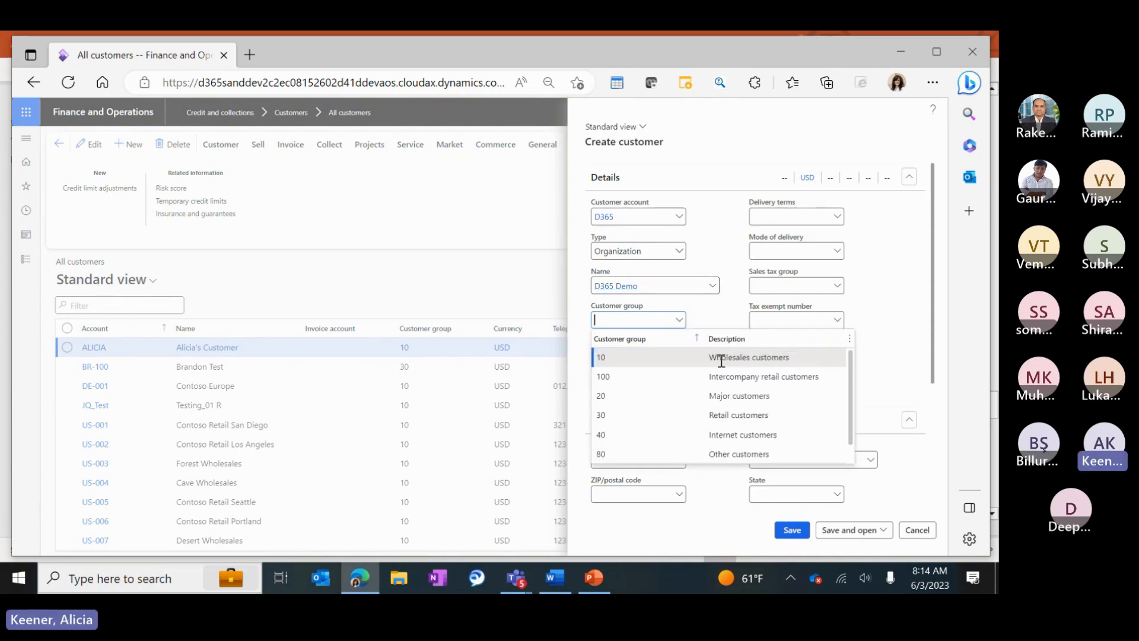
click(721, 359)
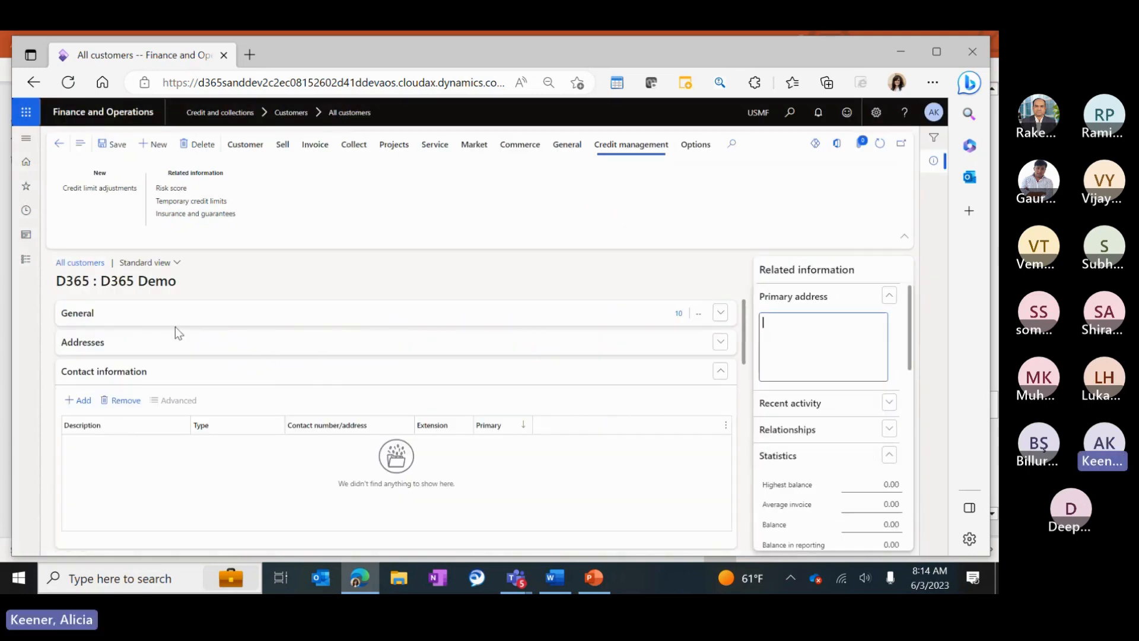
Collapse the Contact information section and enlarge the page view.
click(98, 374)
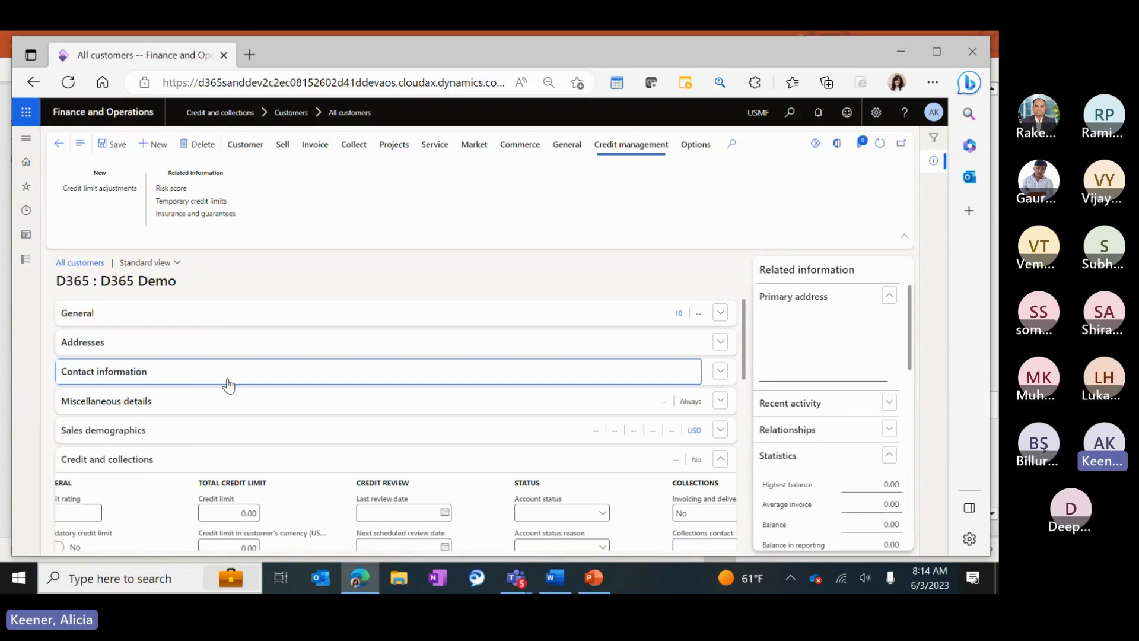
scroll(386, 369, down, 3)
key(ctrl+plus)
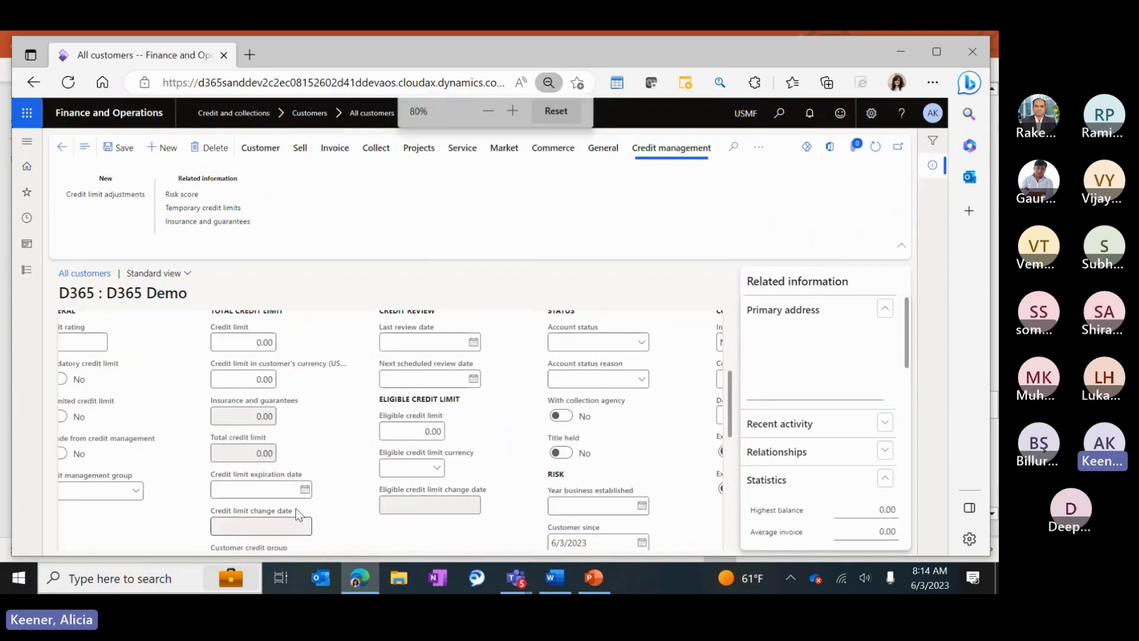
double_click(799, 53)
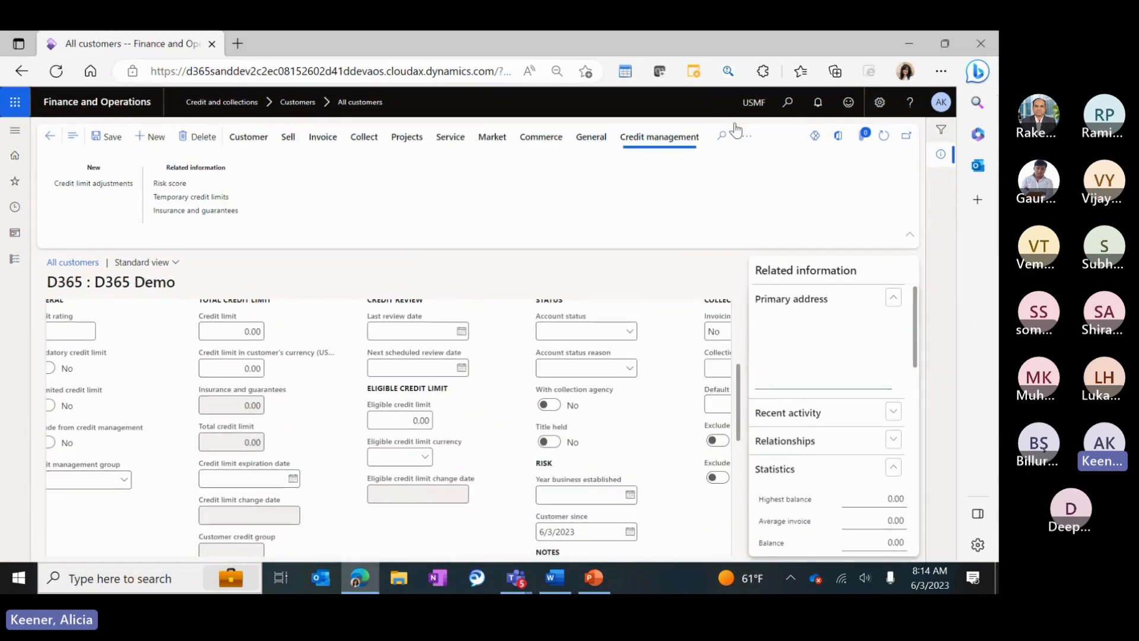
scroll(89, 459, down, 2)
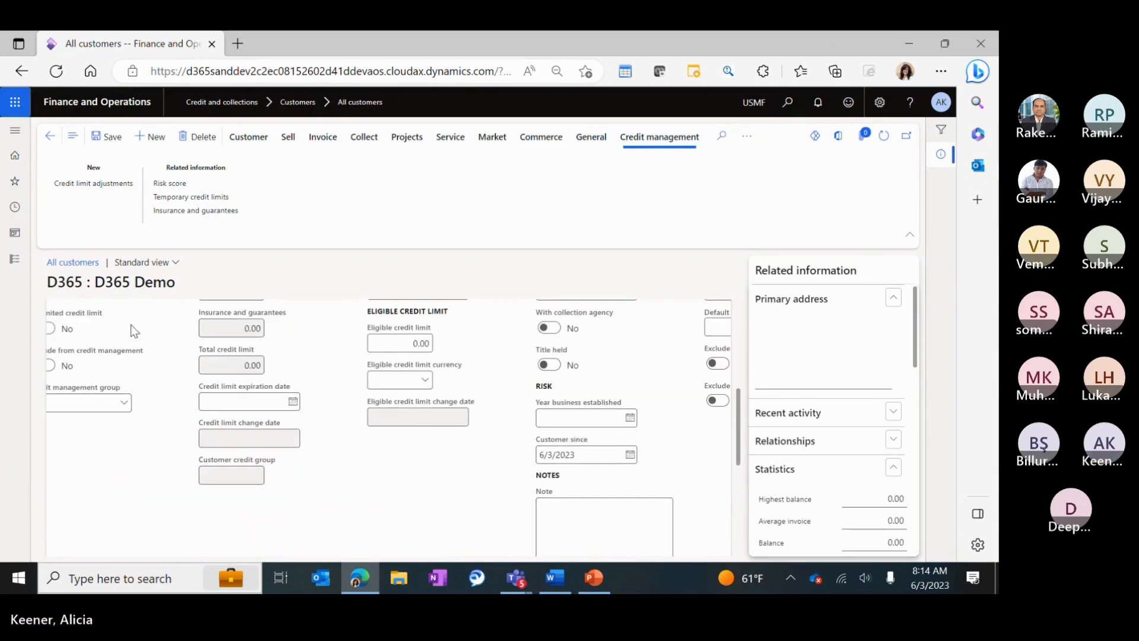
scroll(225, 362, up, 5)
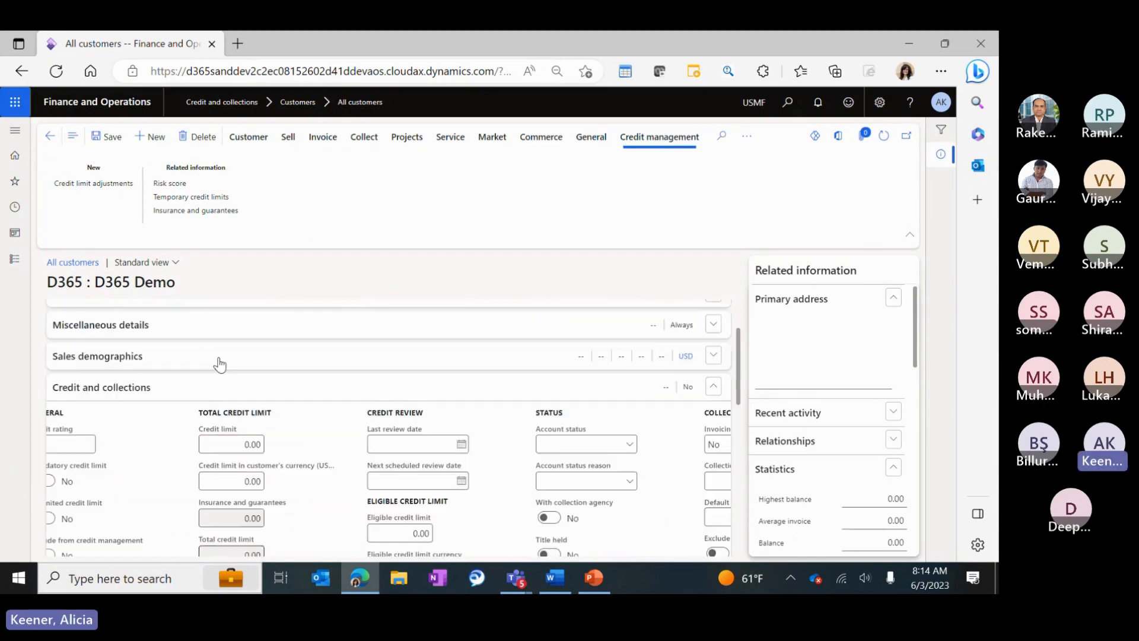
Expand Credit and collections and bring its credit limit fields, showing 0.00, into view.
click(110, 469)
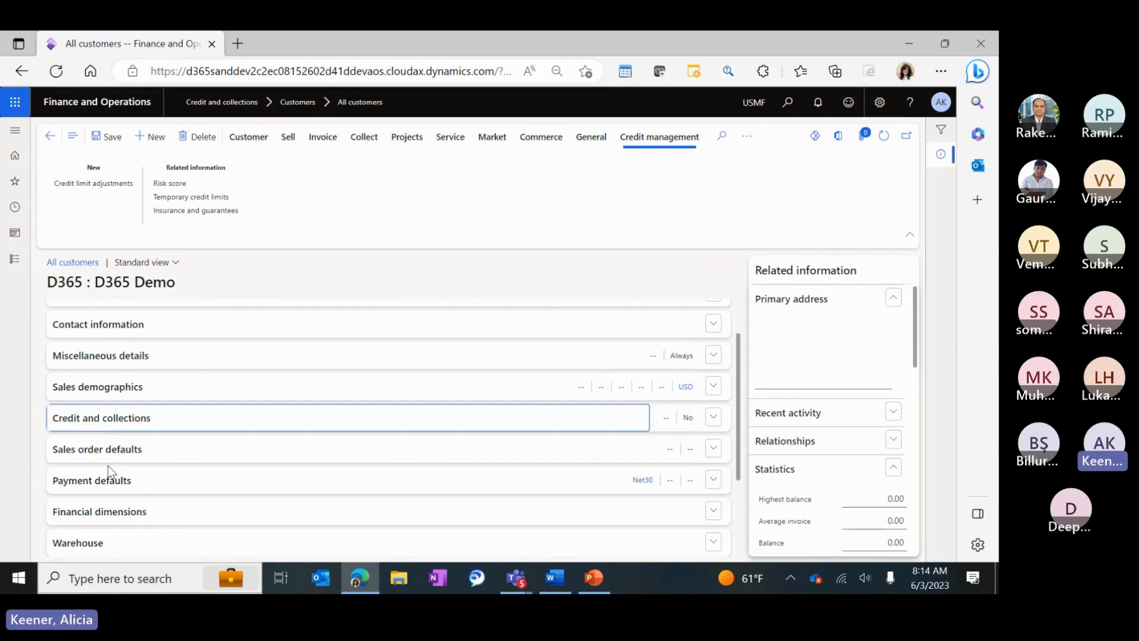
click(112, 419)
scroll(107, 475, down, 3)
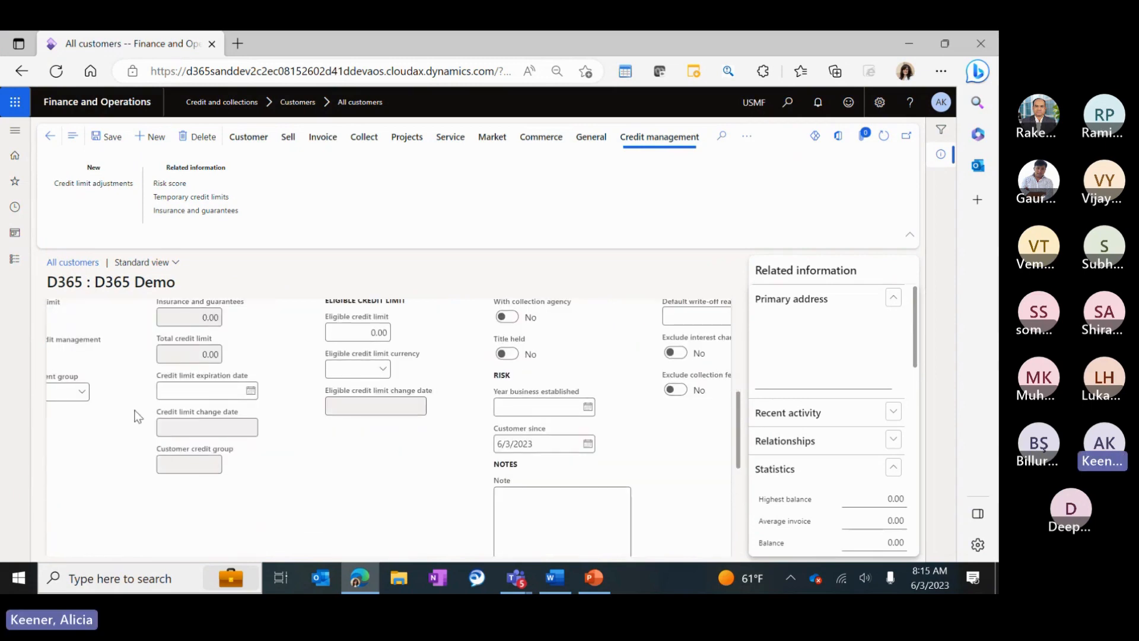
key(ctrl+minus)
key(ctrl+plus)
key(ctrl+plus)
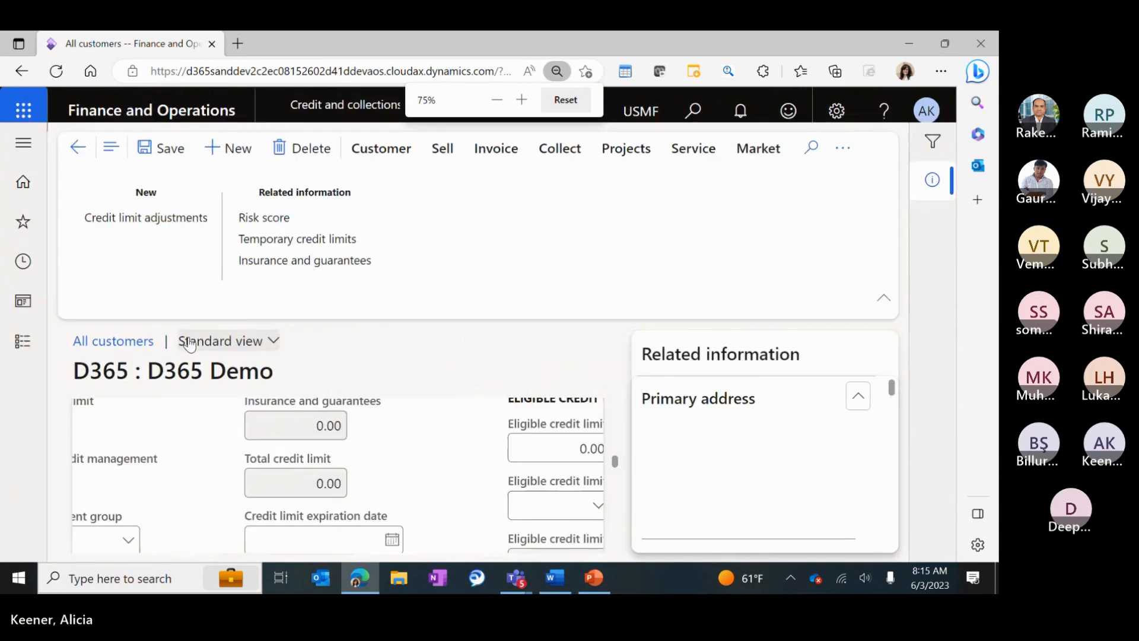
key(ctrl+minus)
key(ctrl+minus)
scroll(274, 370, down, 10)
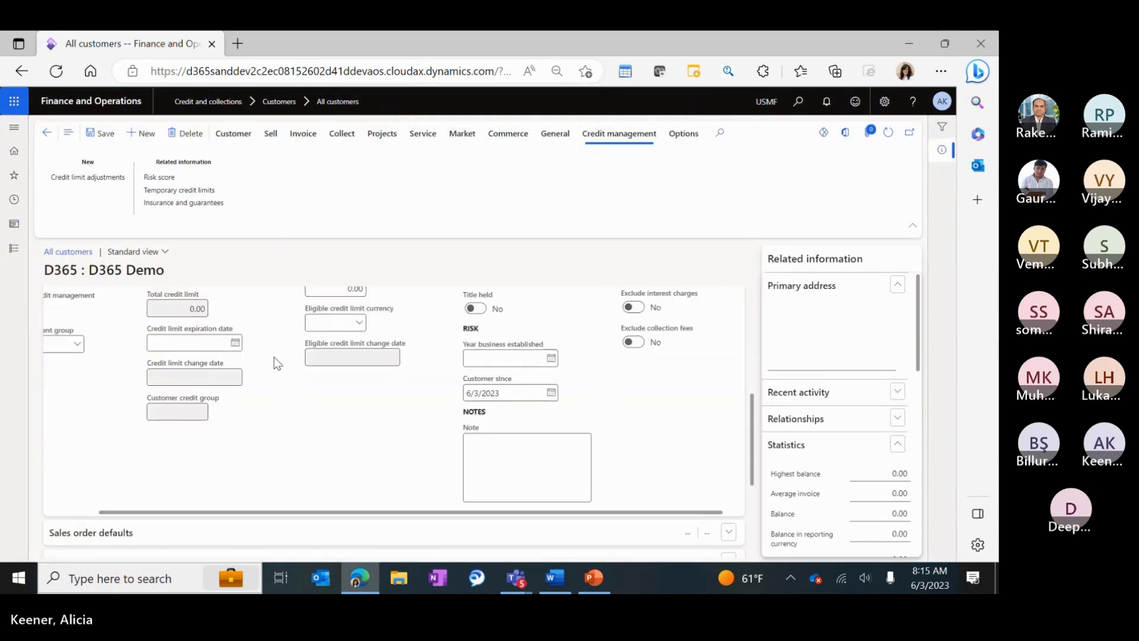
scroll(158, 344, up, 6)
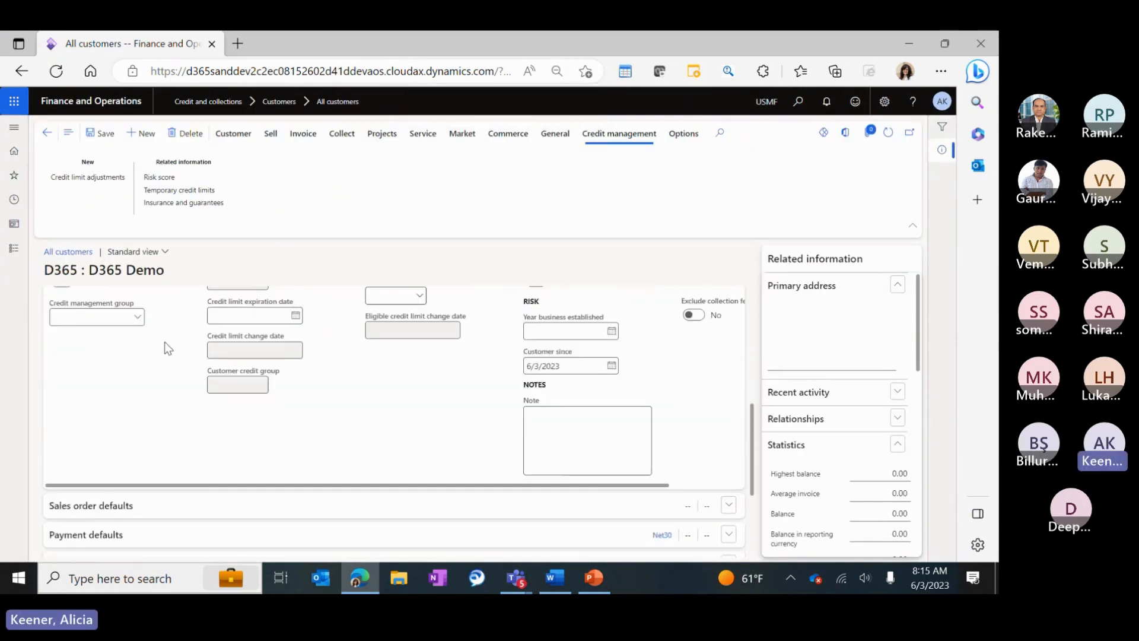
scroll(316, 361, down, 1)
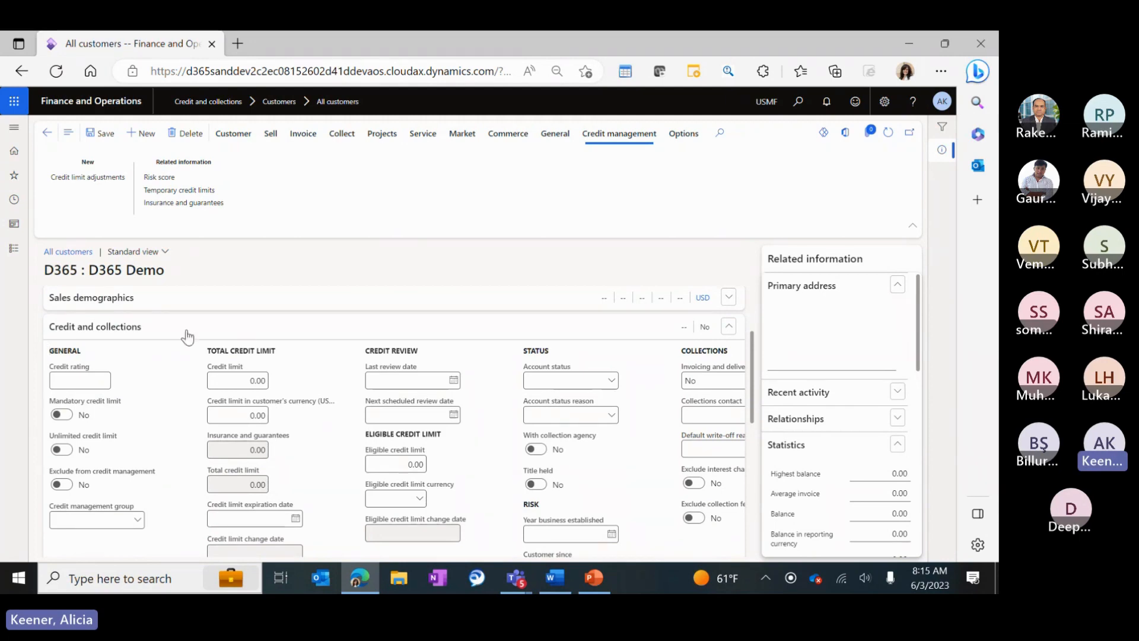
Give D365 Demo credit rating Good and make its credit limit mandatory.
click(89, 381)
text(Good)
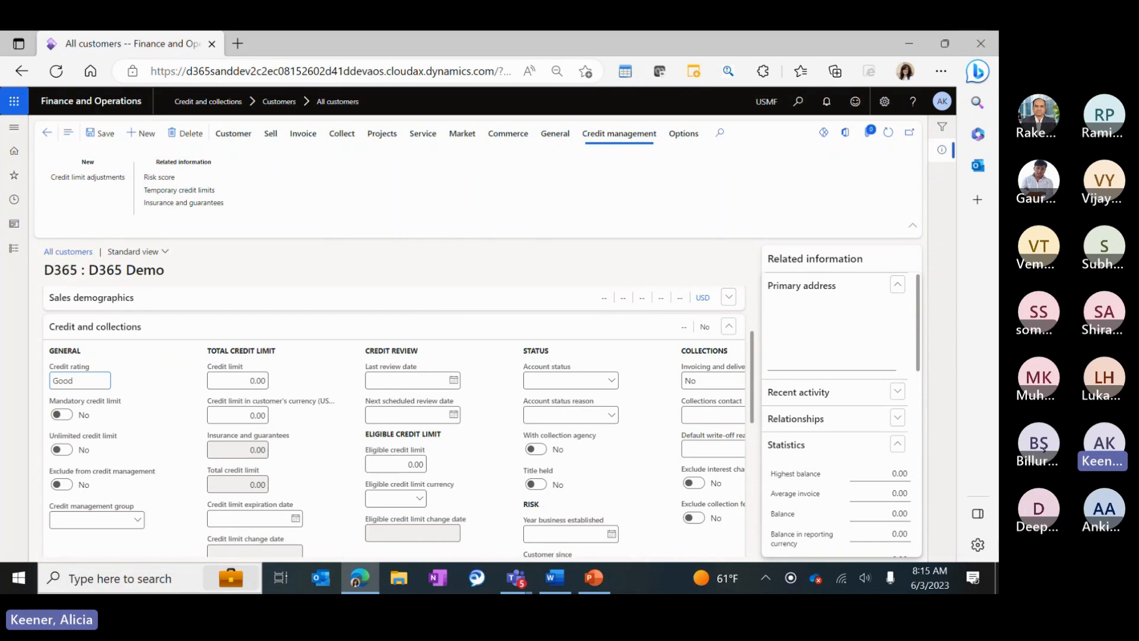
click(67, 417)
scroll(130, 428, down, 1)
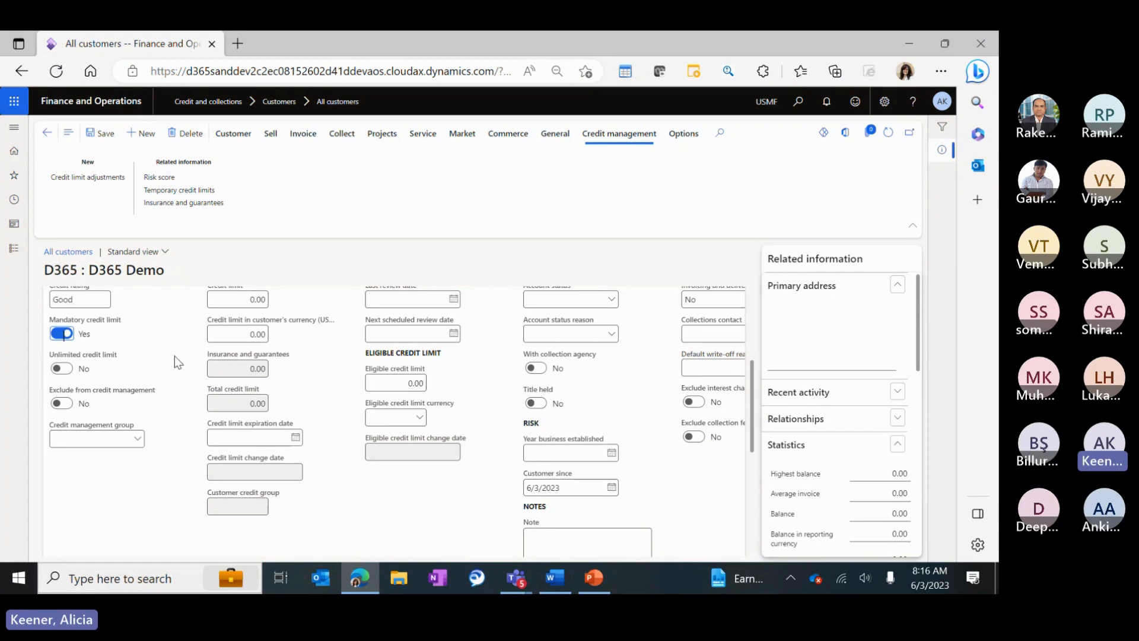
Set the credit management group to Major and view that group's details.
click(136, 442)
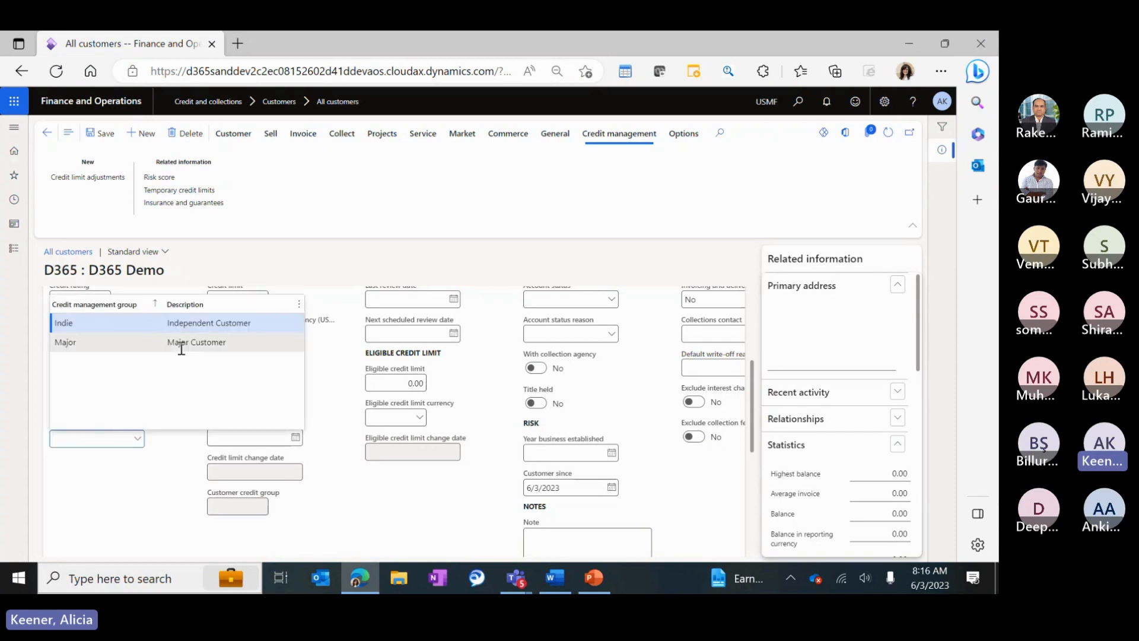
click(195, 342)
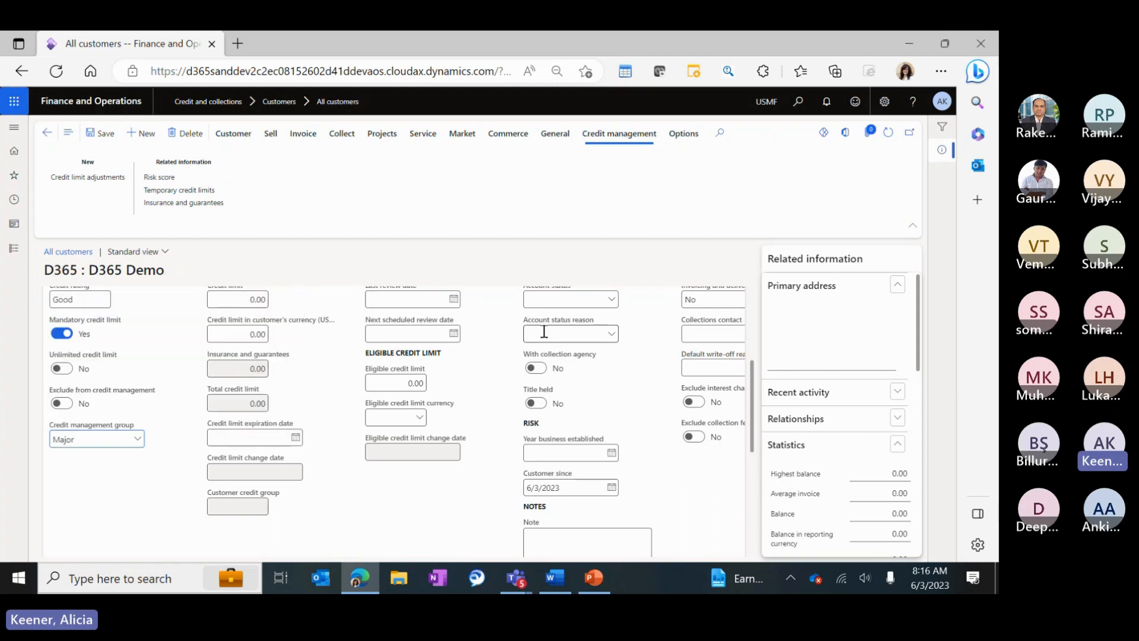
click(136, 439)
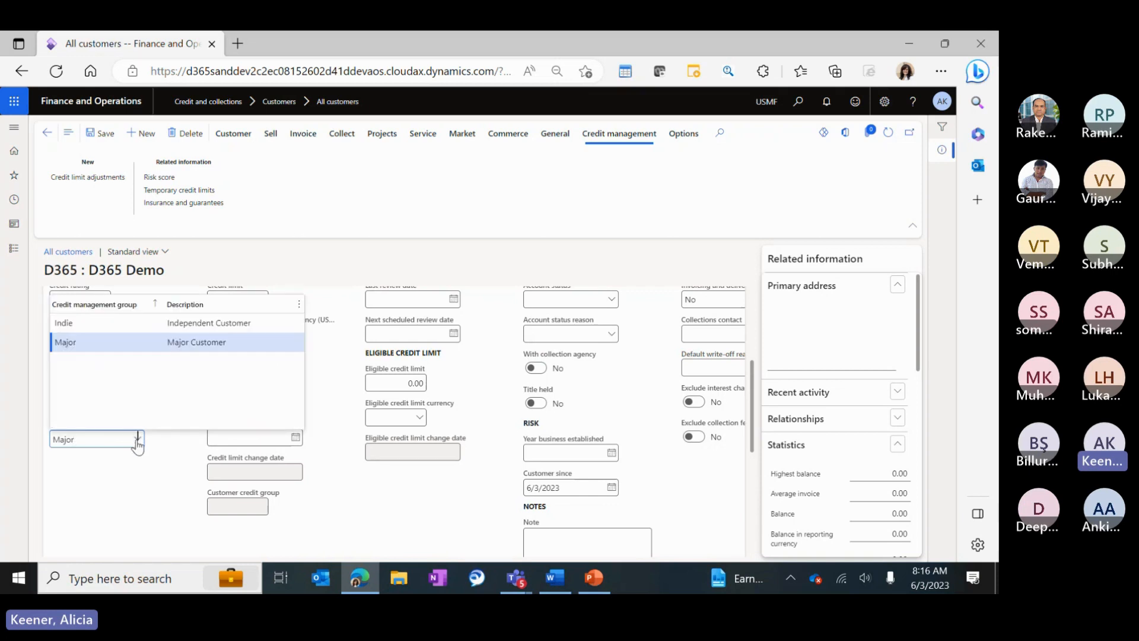
right_click(137, 444)
click(161, 500)
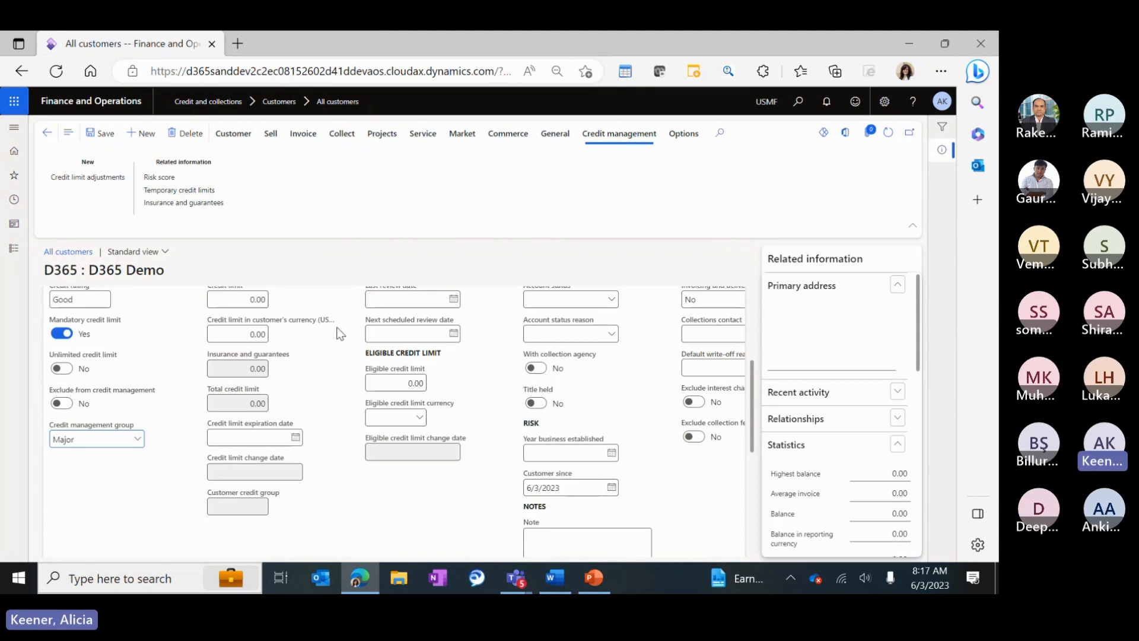
Enter a 10,000 credit limit for D365 Demo, giving a total credit limit of 10,000.00.
scroll(112, 439, up, 2)
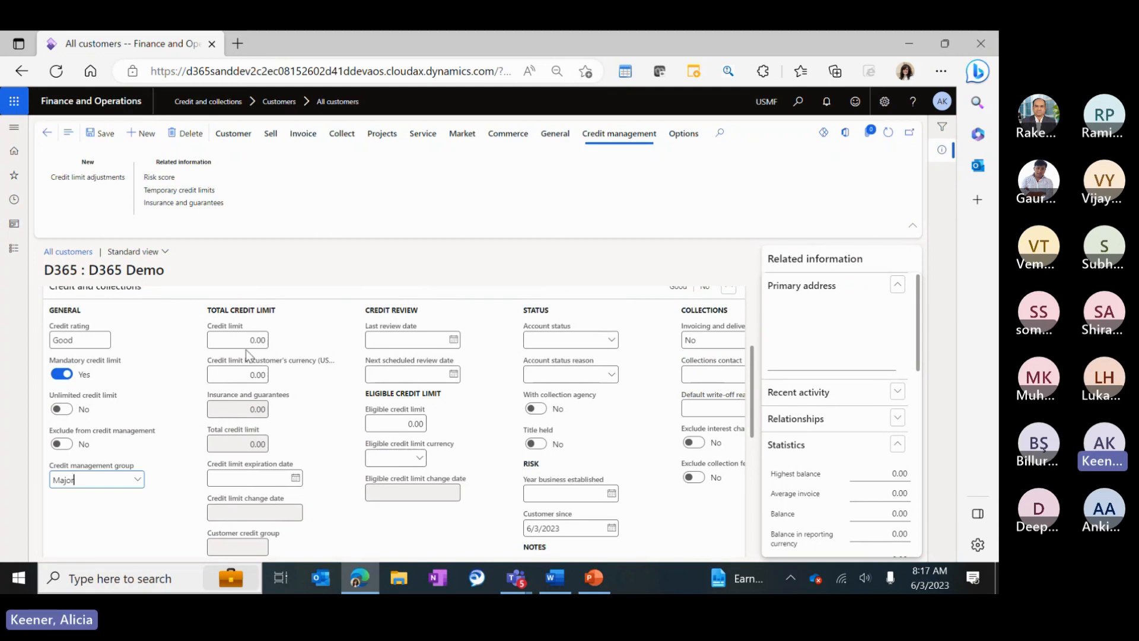
click(249, 342)
click(237, 375)
click(220, 339)
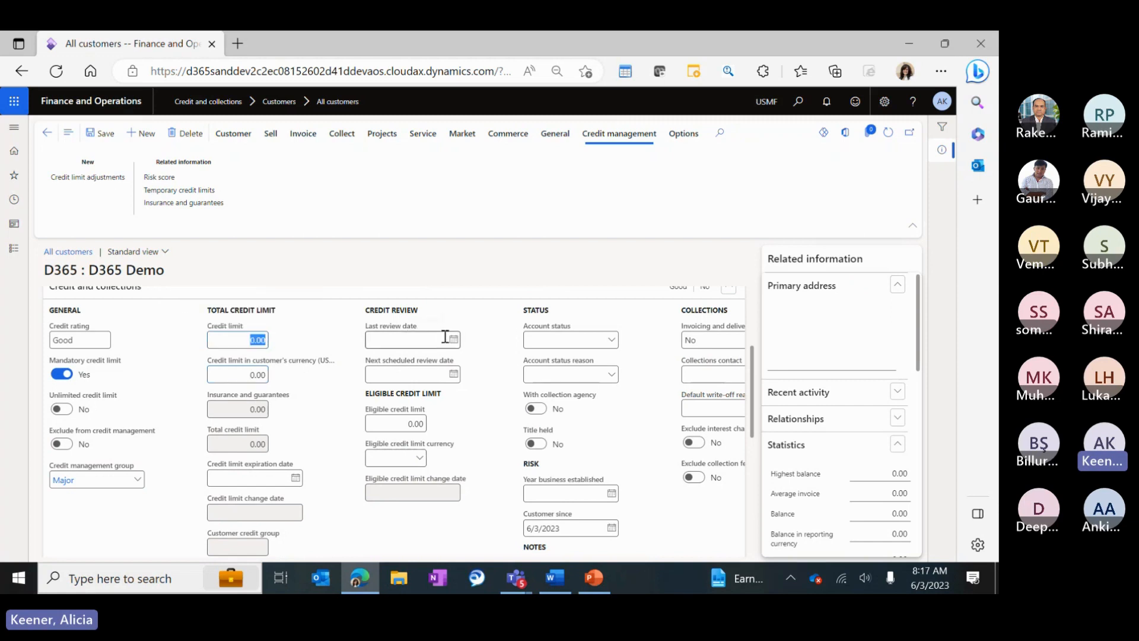
text(10000)
key(Tab)
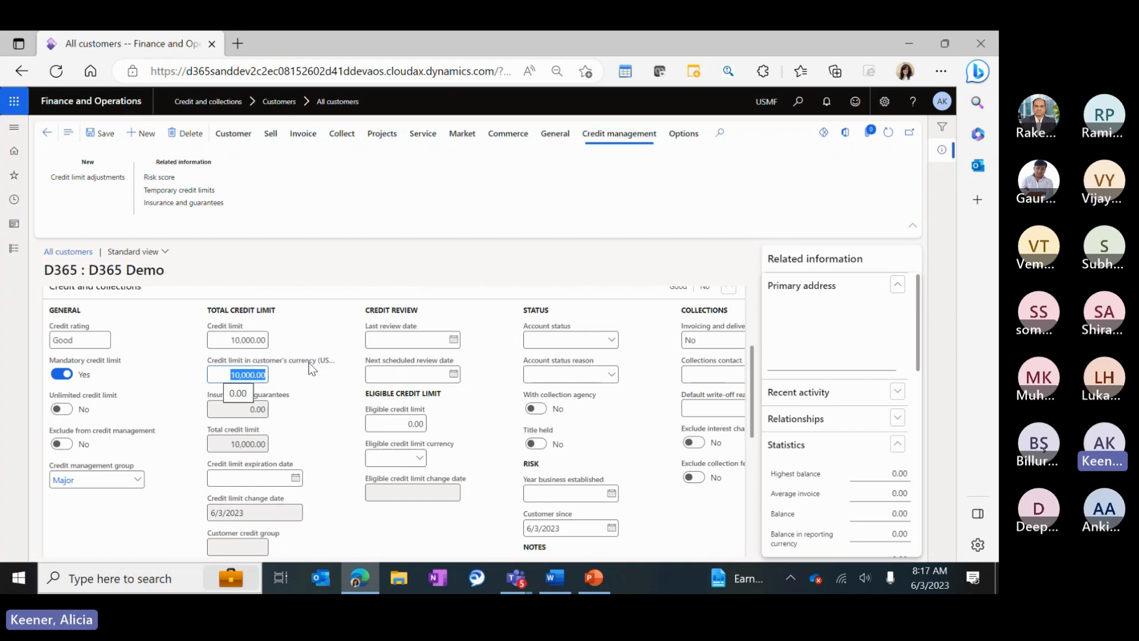
click(254, 375)
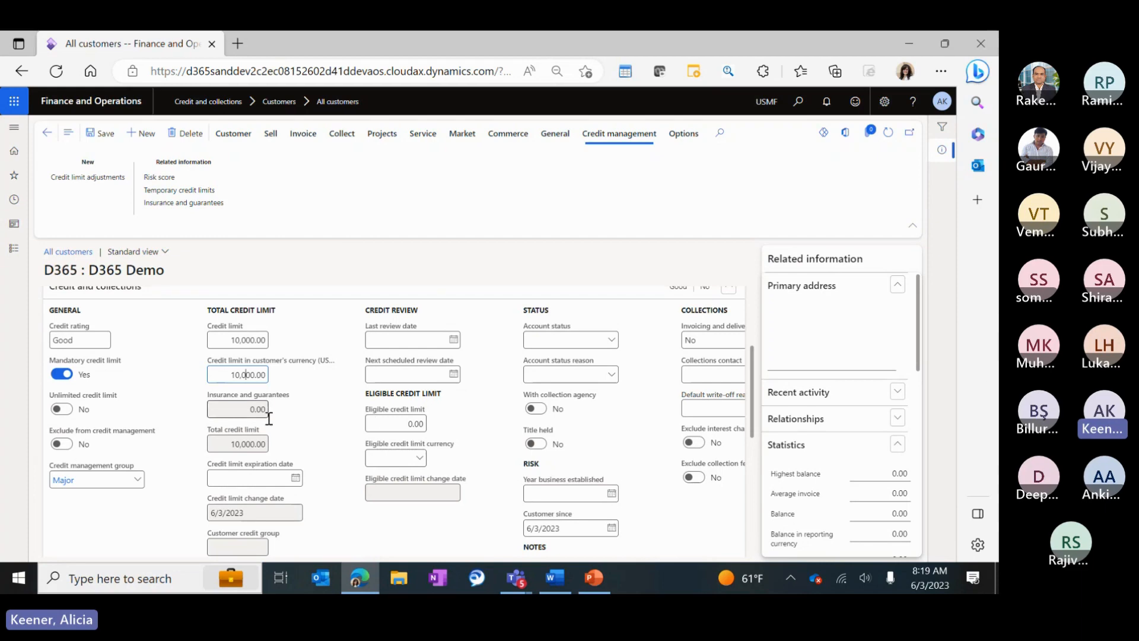
drag(228, 444, 257, 448)
In Credit limit adjustments, add a new adjustment and delete the extra record USMF-000006.
click(74, 181)
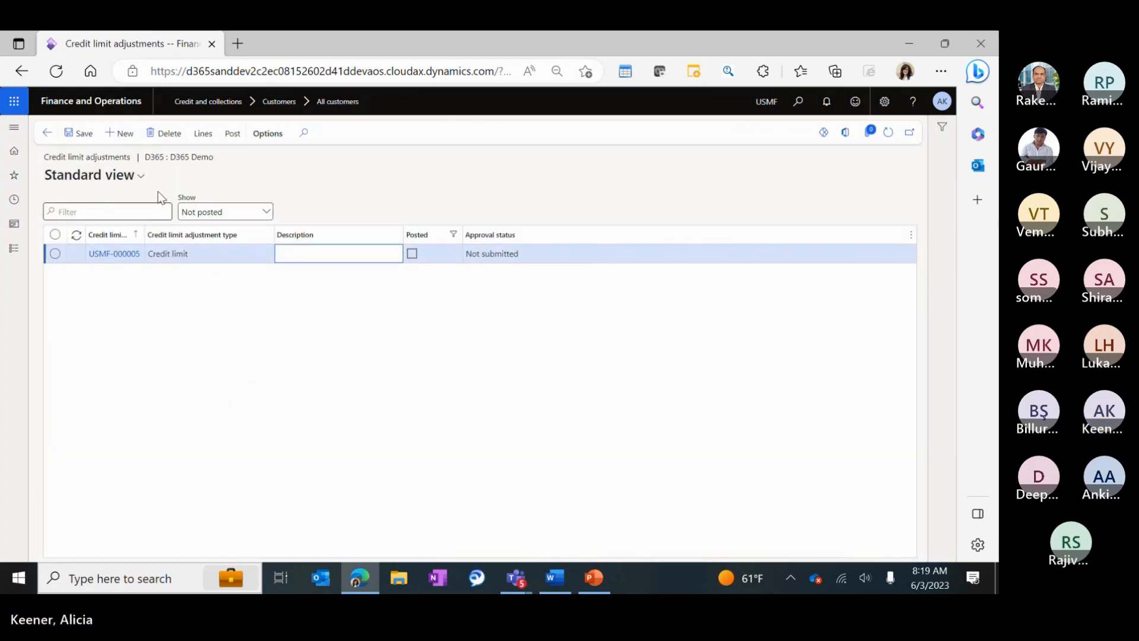
click(120, 133)
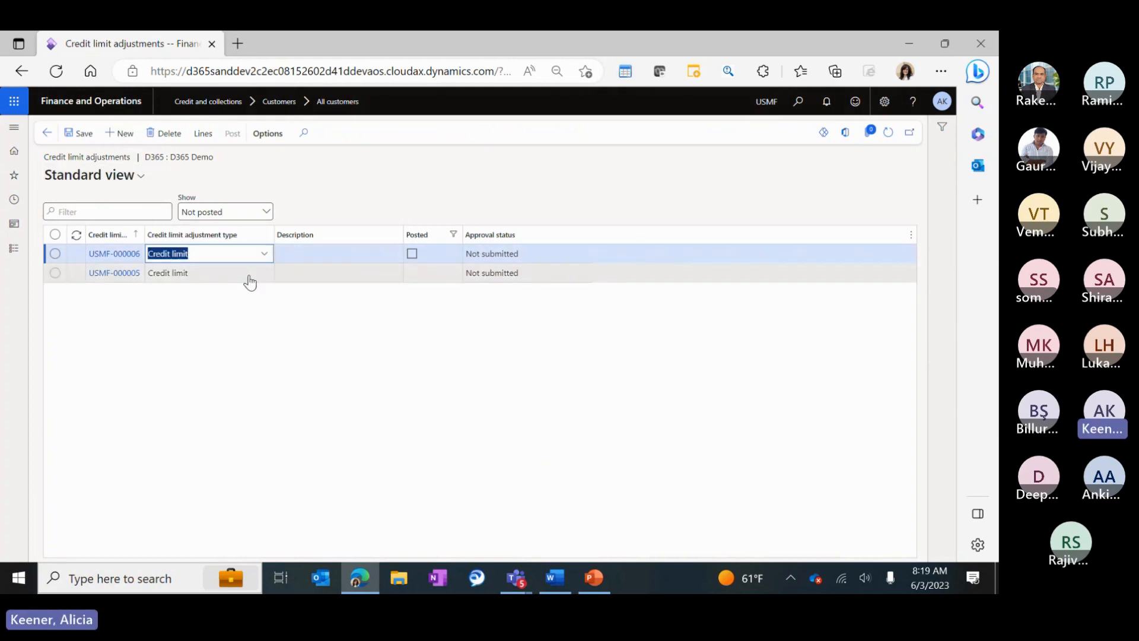
click(163, 133)
click(261, 254)
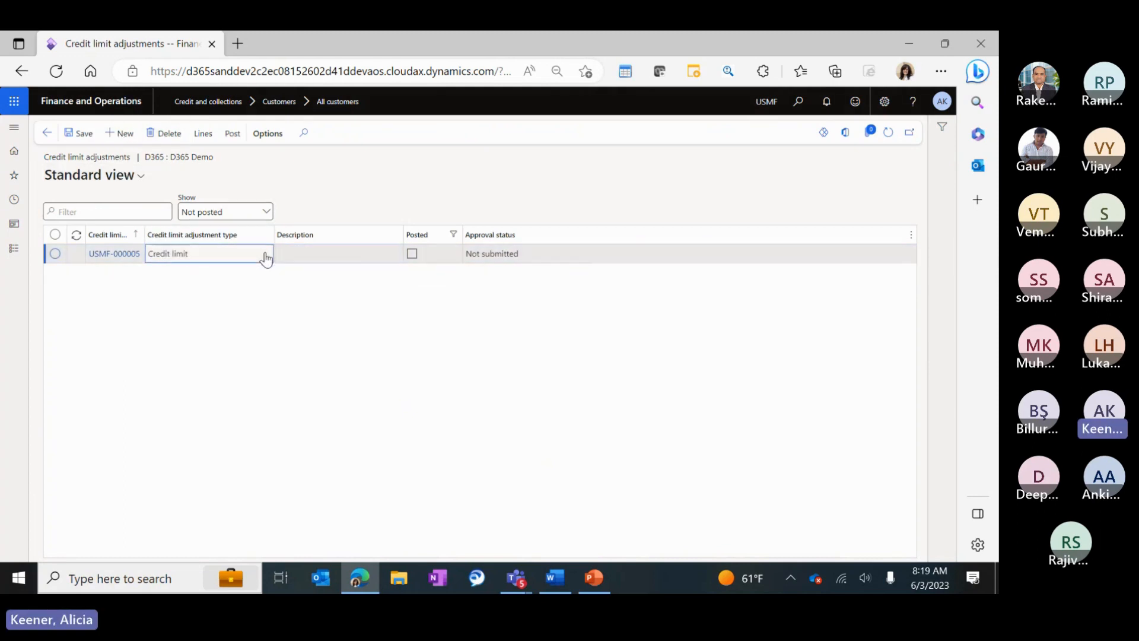
Add adjustment USMF-000007 with type Temporary credit limit.
click(120, 132)
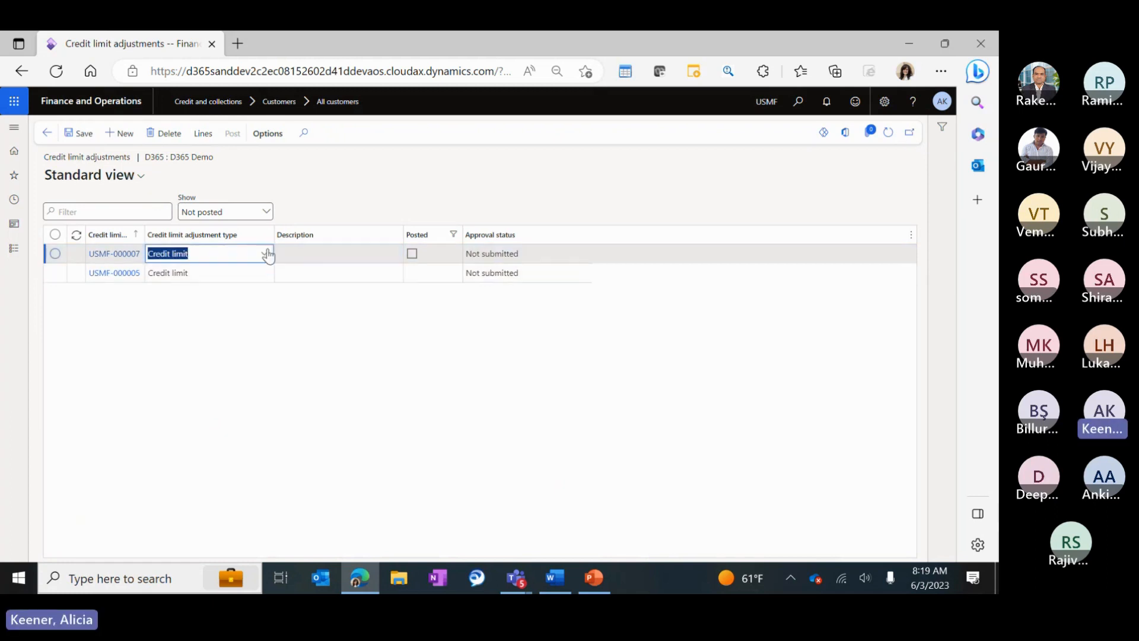
click(266, 253)
click(198, 295)
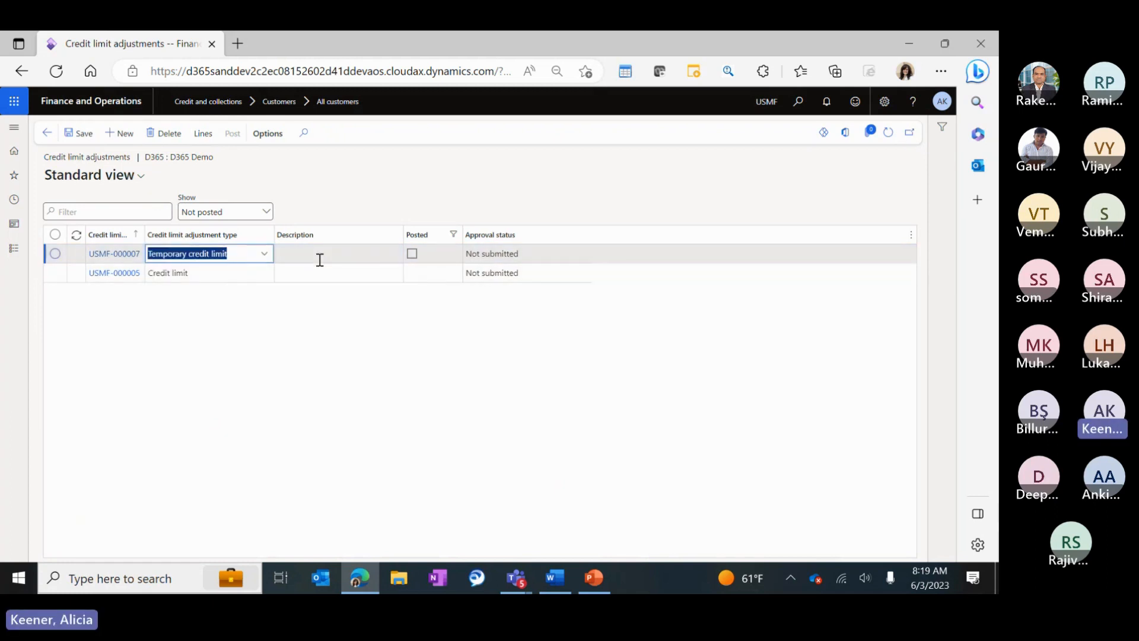
click(318, 257)
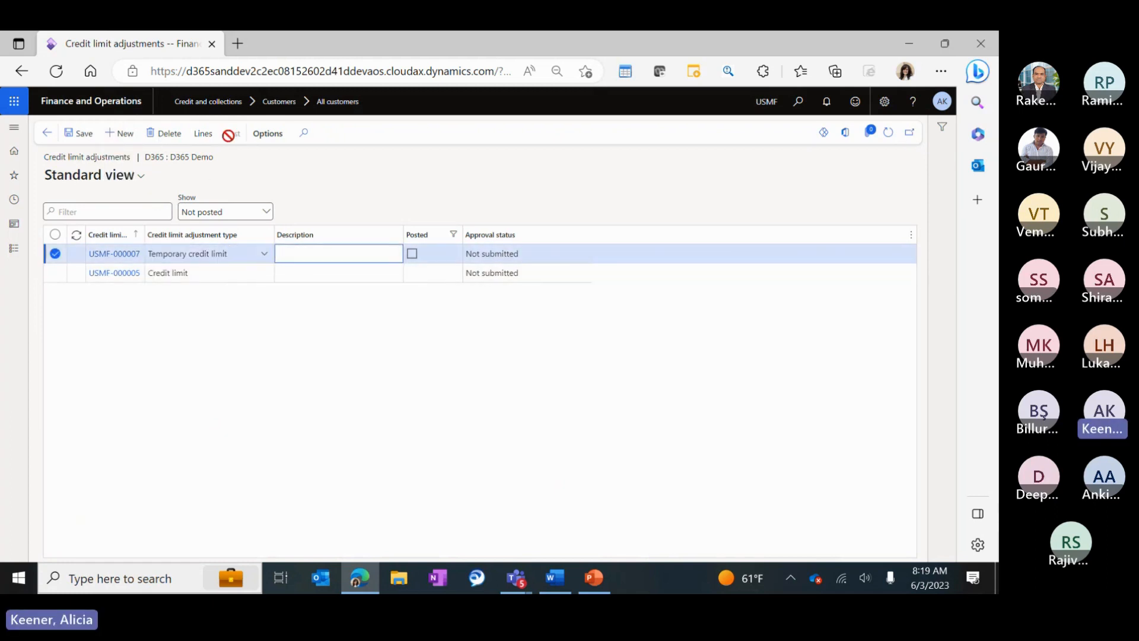
Add a line to the temporary adjustment for customer account D365.
click(201, 141)
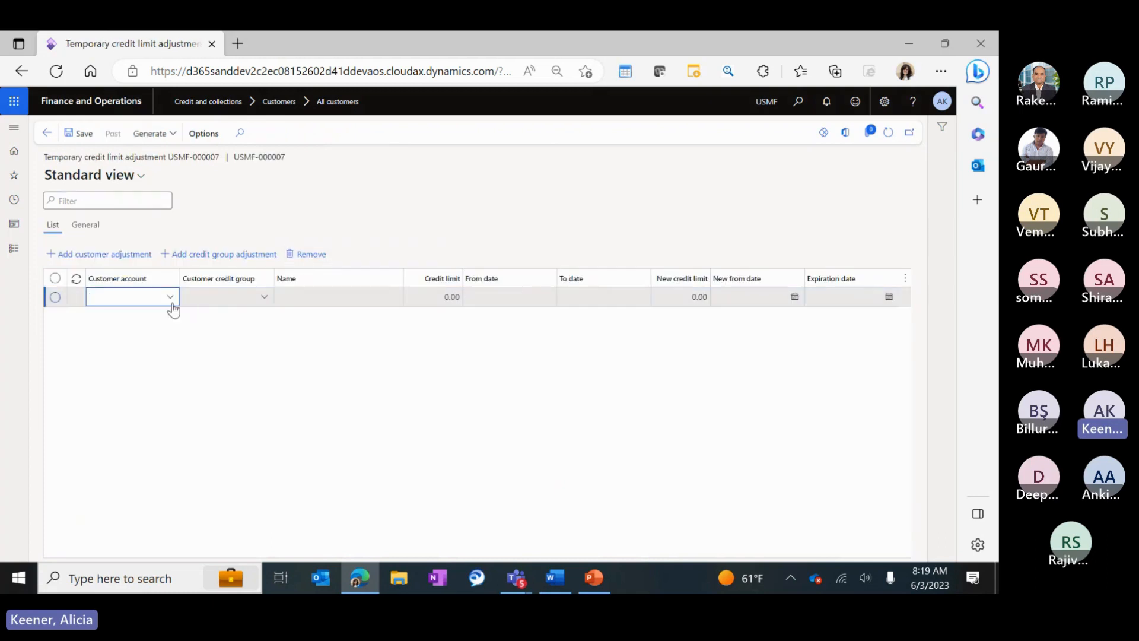
click(170, 298)
click(134, 296)
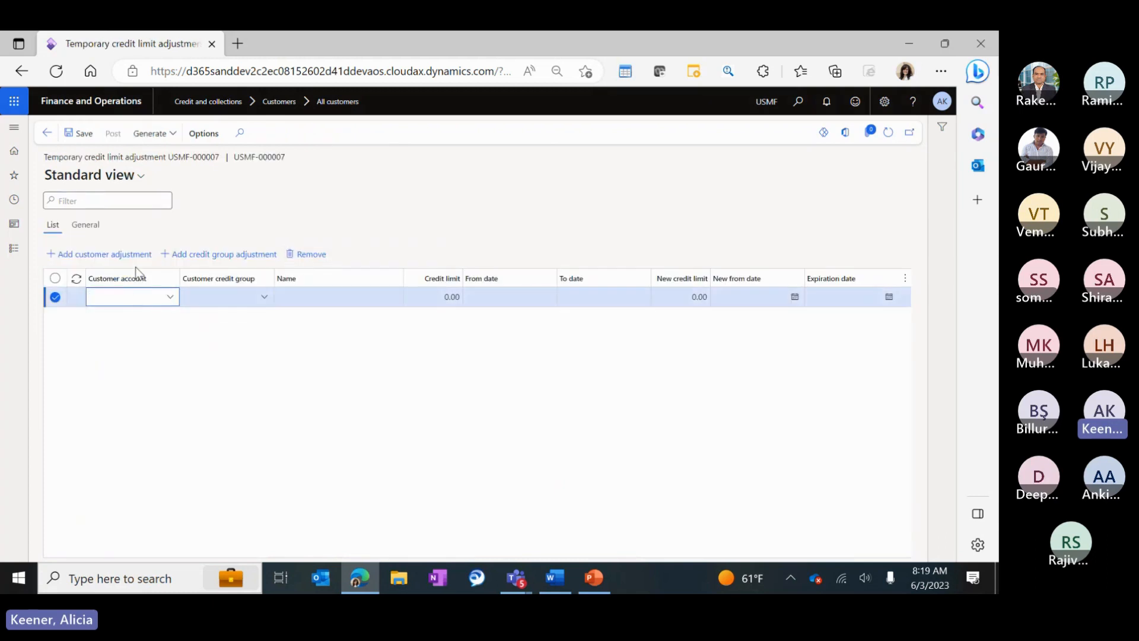
text(d365)
key(Tab)
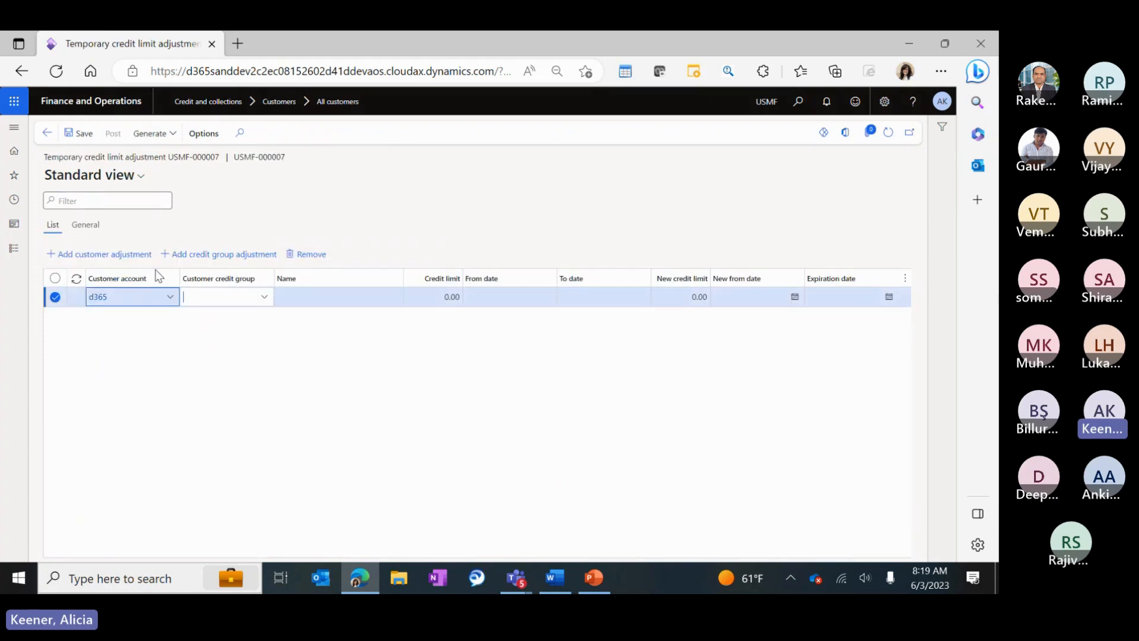
Enter a new credit limit of 500,000.00 on the line.
click(605, 299)
click(530, 301)
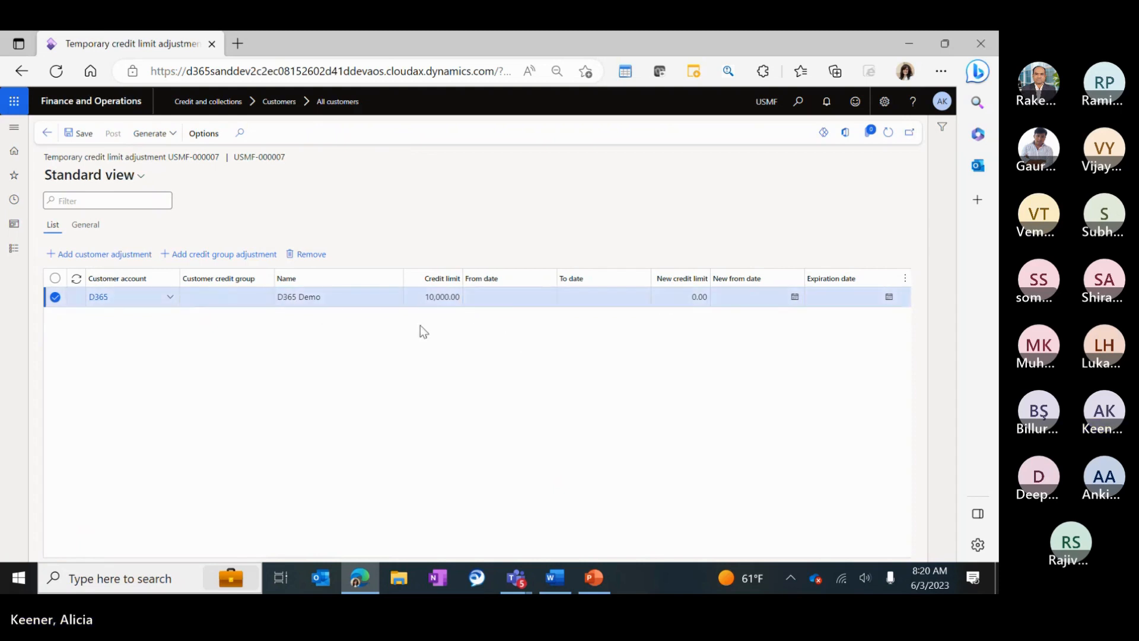
click(509, 298)
click(595, 298)
click(702, 305)
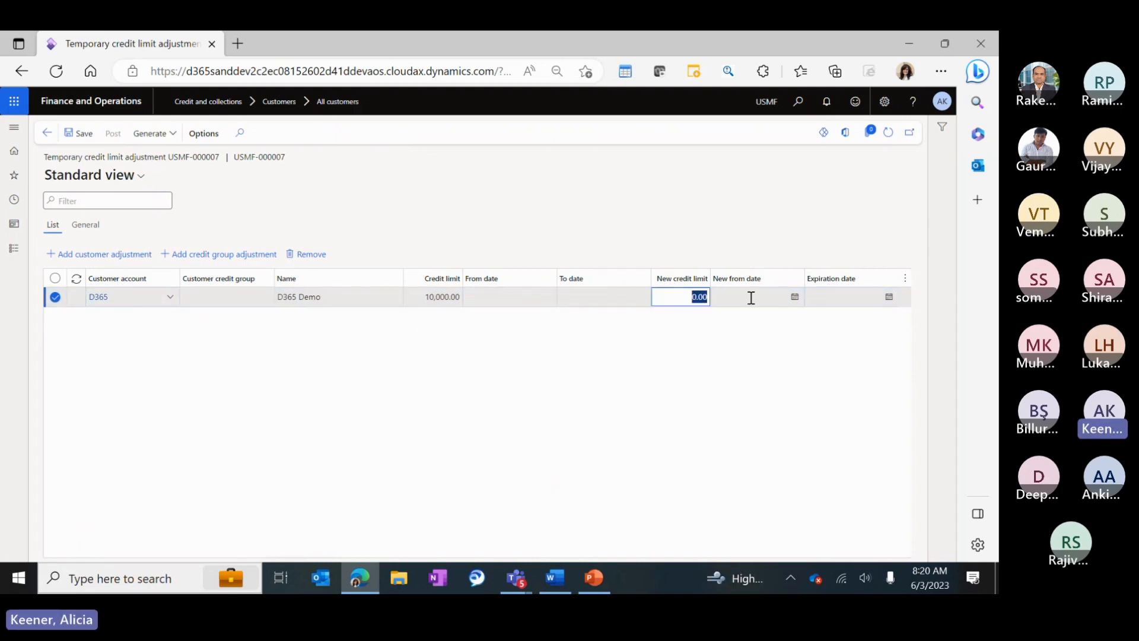
text(100)
key(BackSpace)
key(BackSpace)
text(500,000)
click(737, 291)
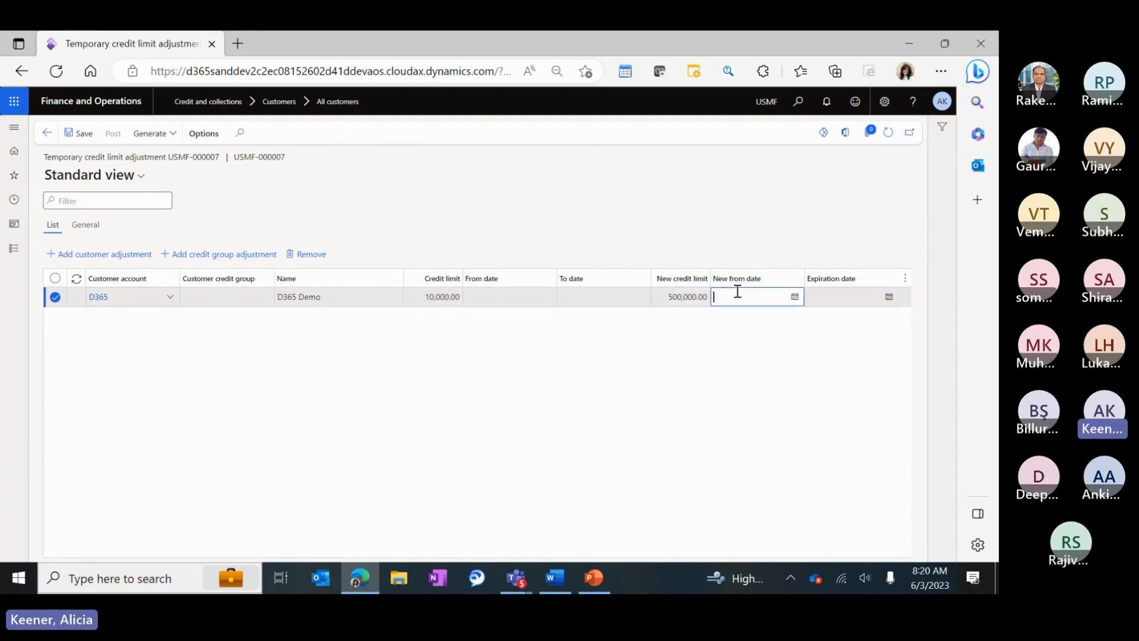
Set the line's dates to 6/3/2023 through 7/31/2023 and save it.
click(795, 297)
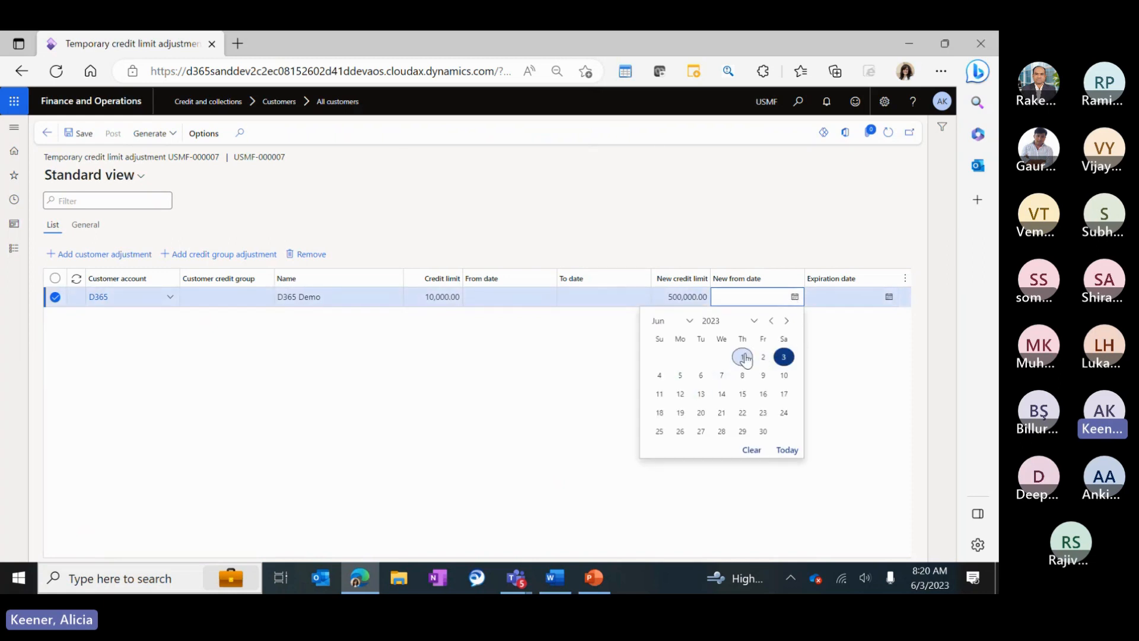
click(784, 356)
click(889, 297)
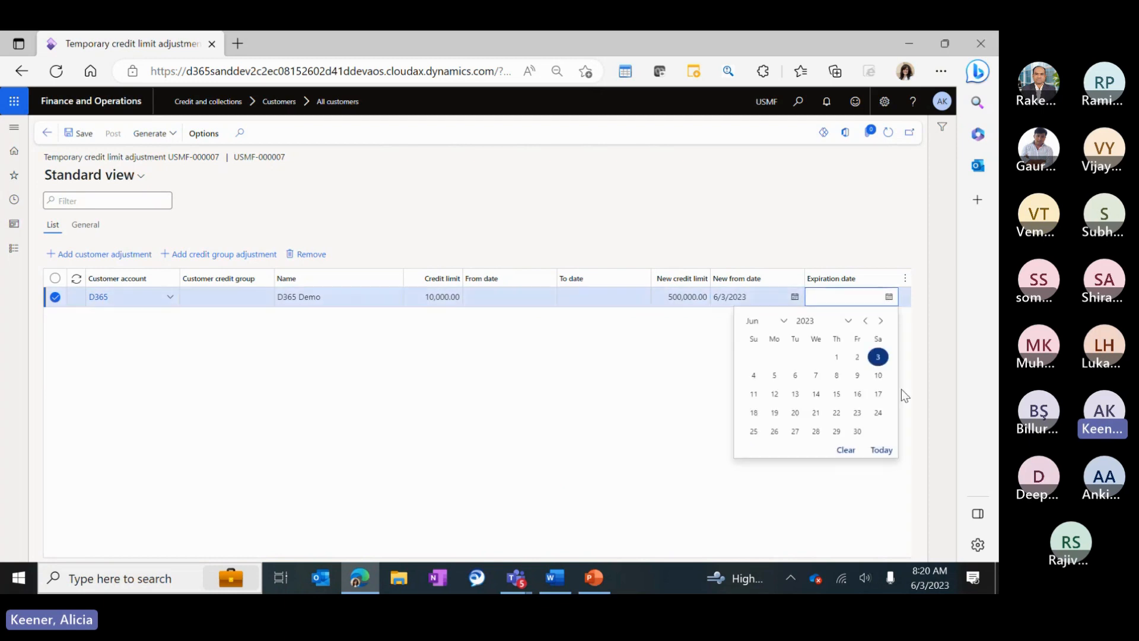
click(880, 320)
click(774, 449)
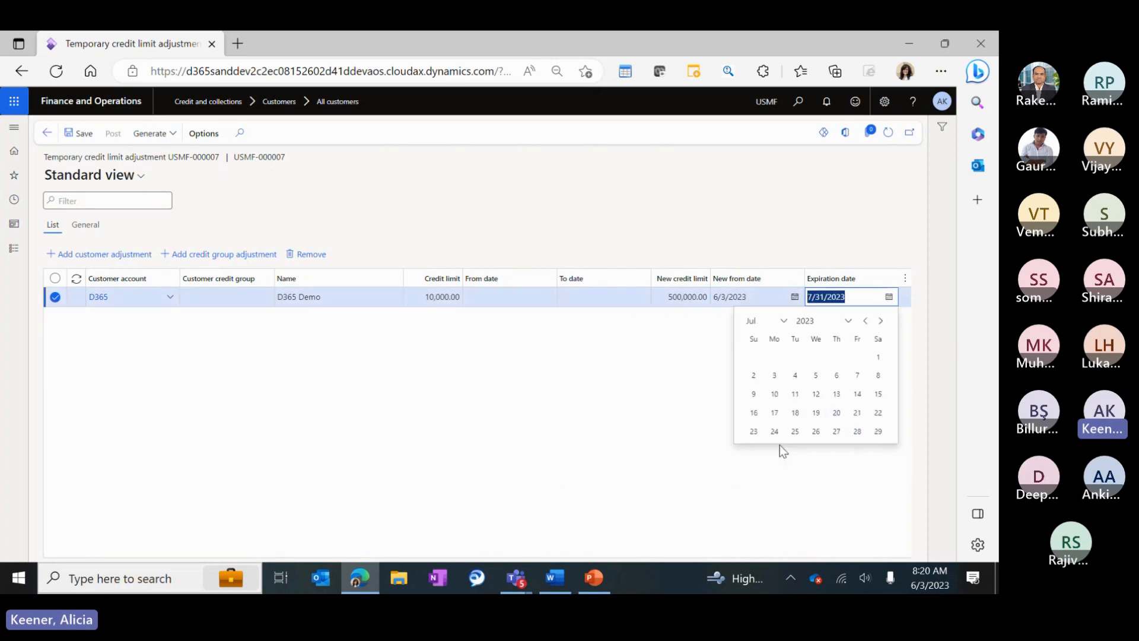
click(77, 133)
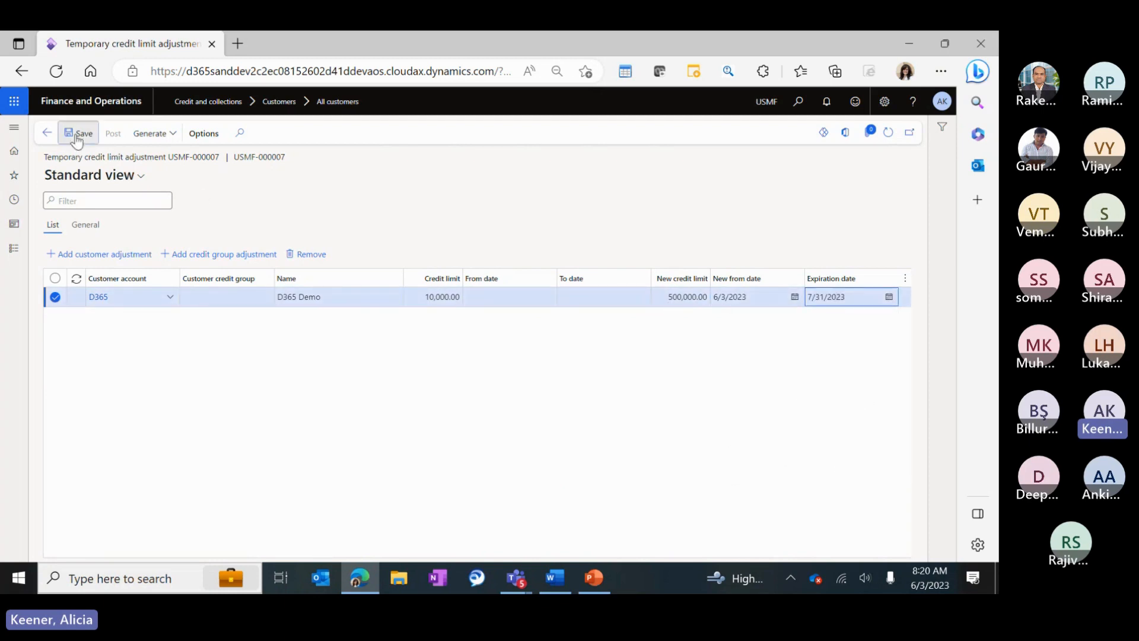
Post adjustment USMF-000007 and check D365 Demo's 500,000.00 temporary and total credit limits.
click(115, 135)
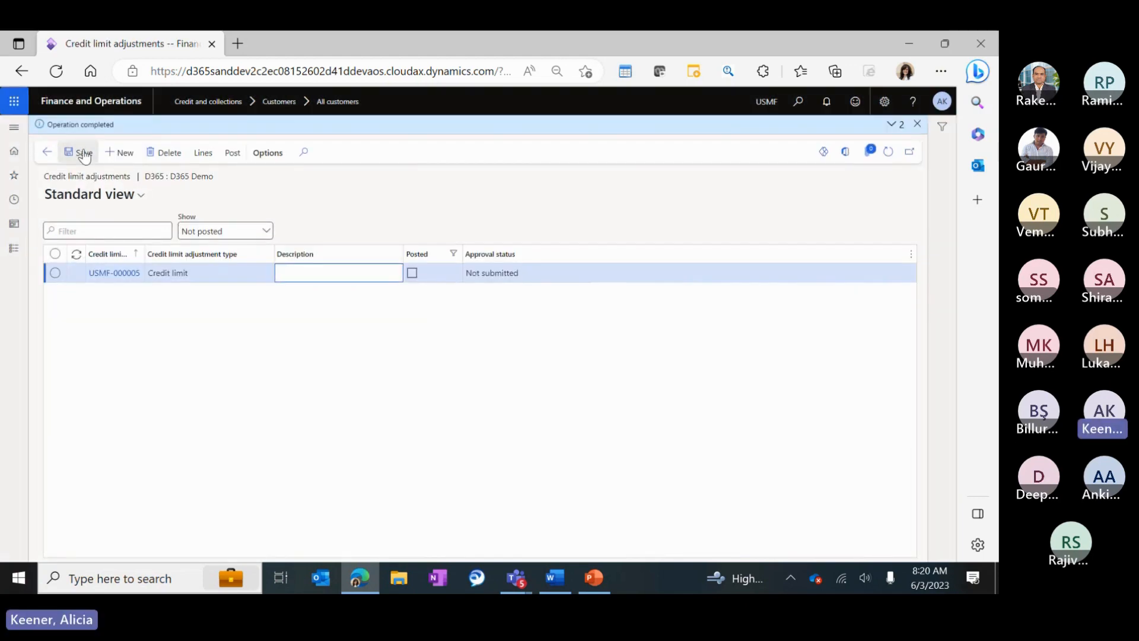
click(47, 152)
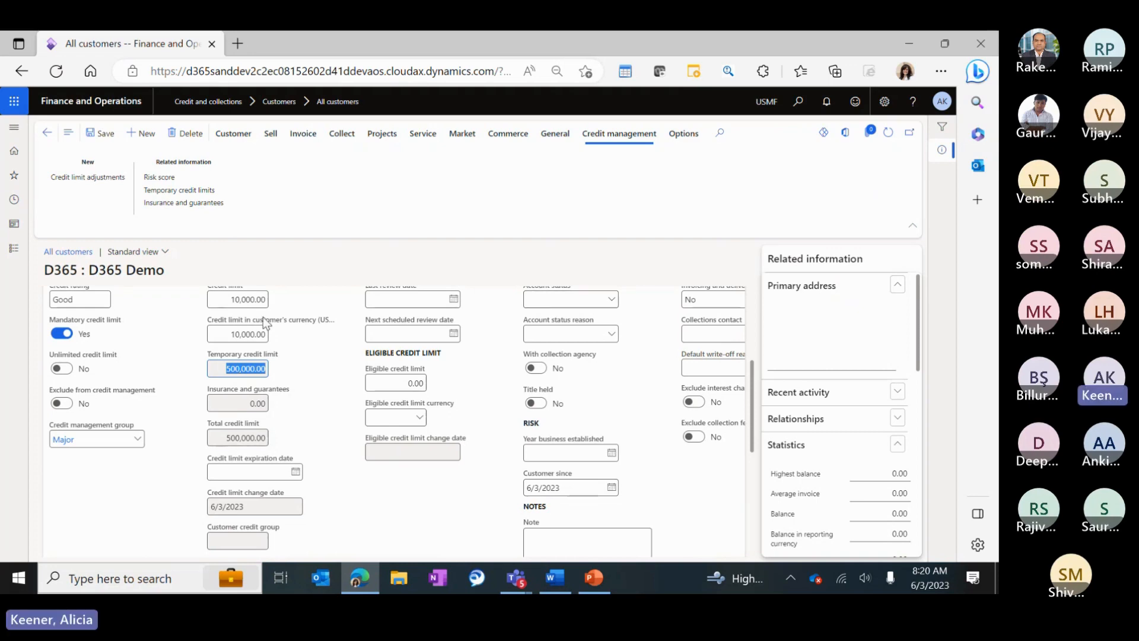
key(Tab)
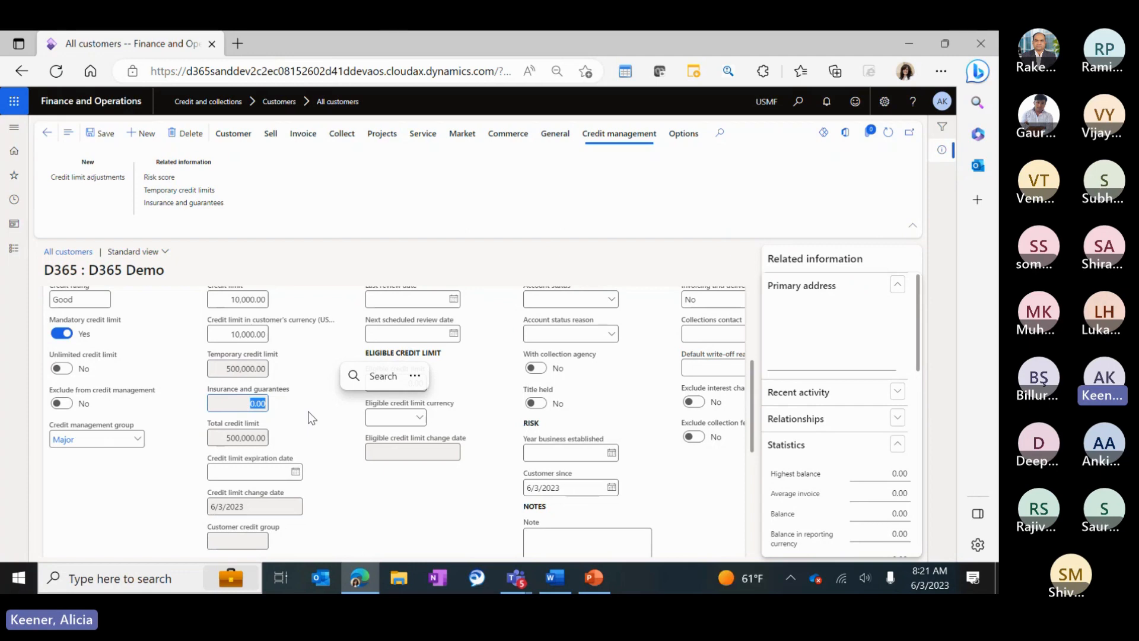
Add a new Insurance line with Allianz as the insurer and InsPol coverage.
click(180, 206)
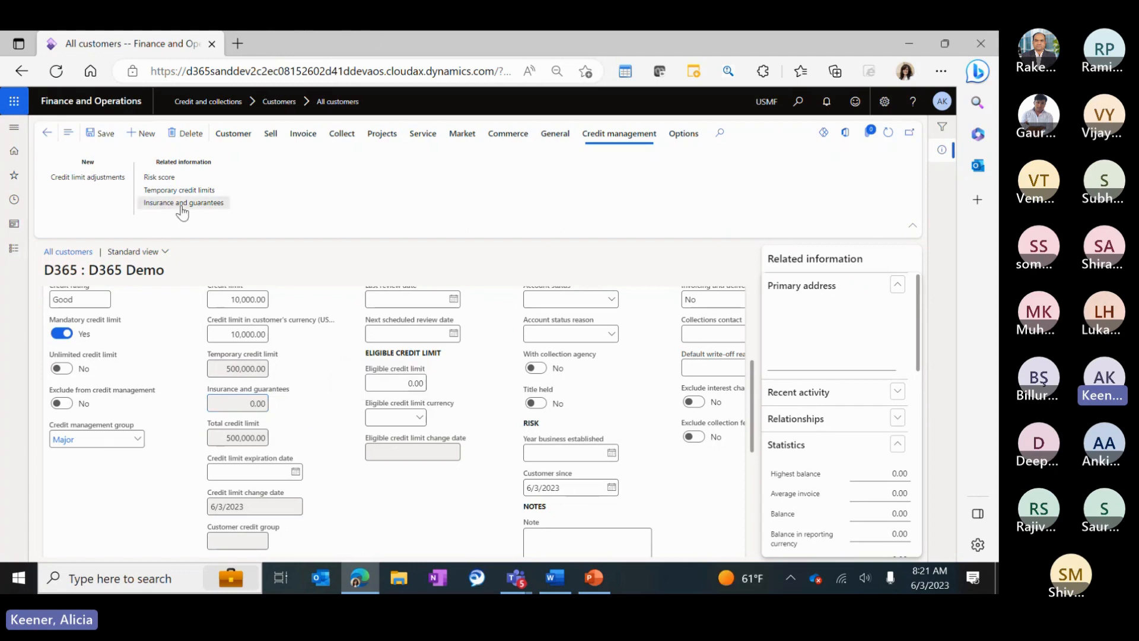
click(120, 133)
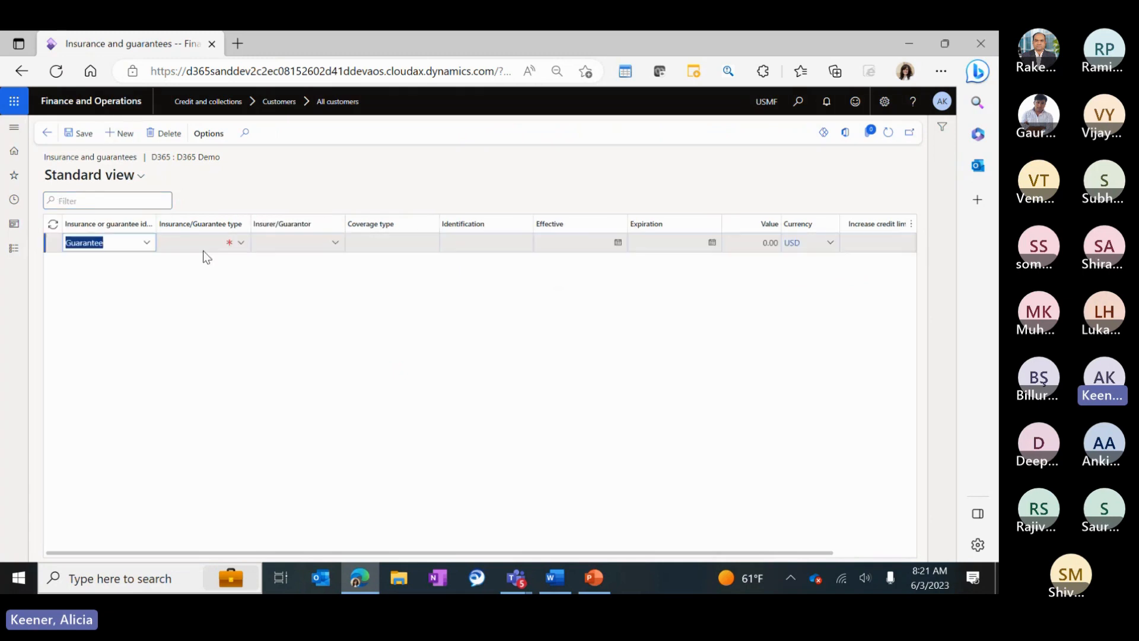
click(149, 243)
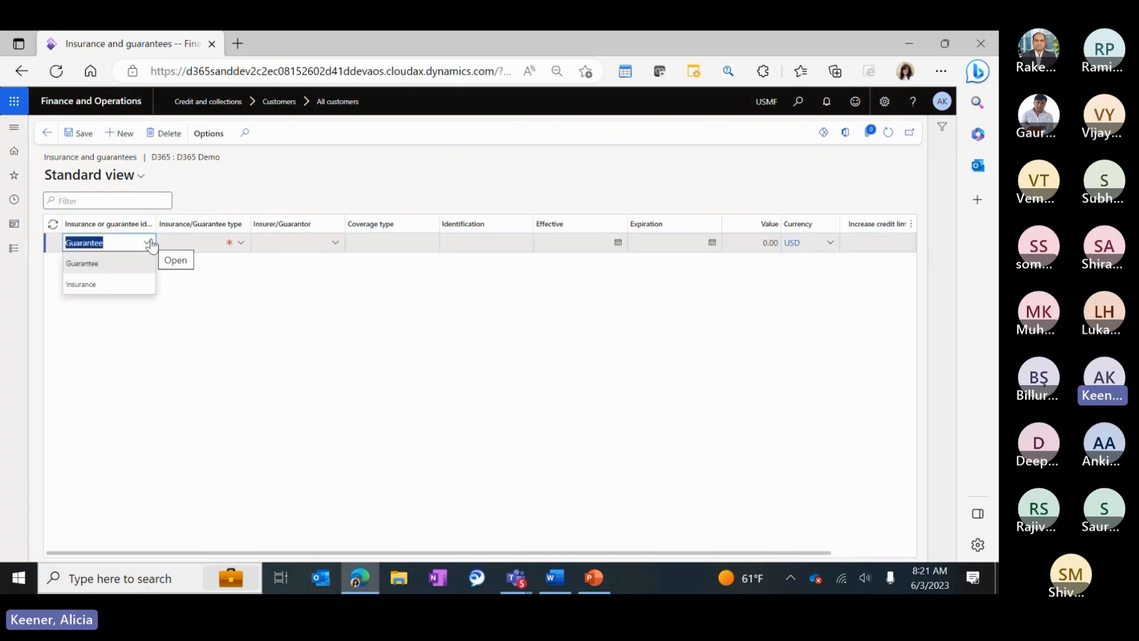
click(124, 290)
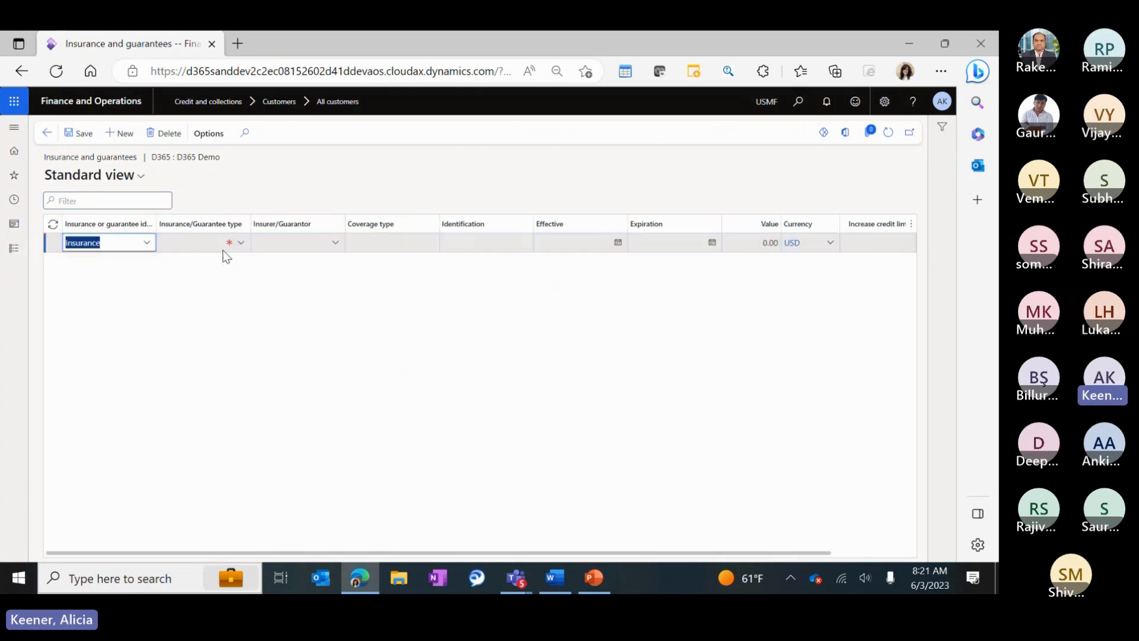
click(241, 242)
click(250, 275)
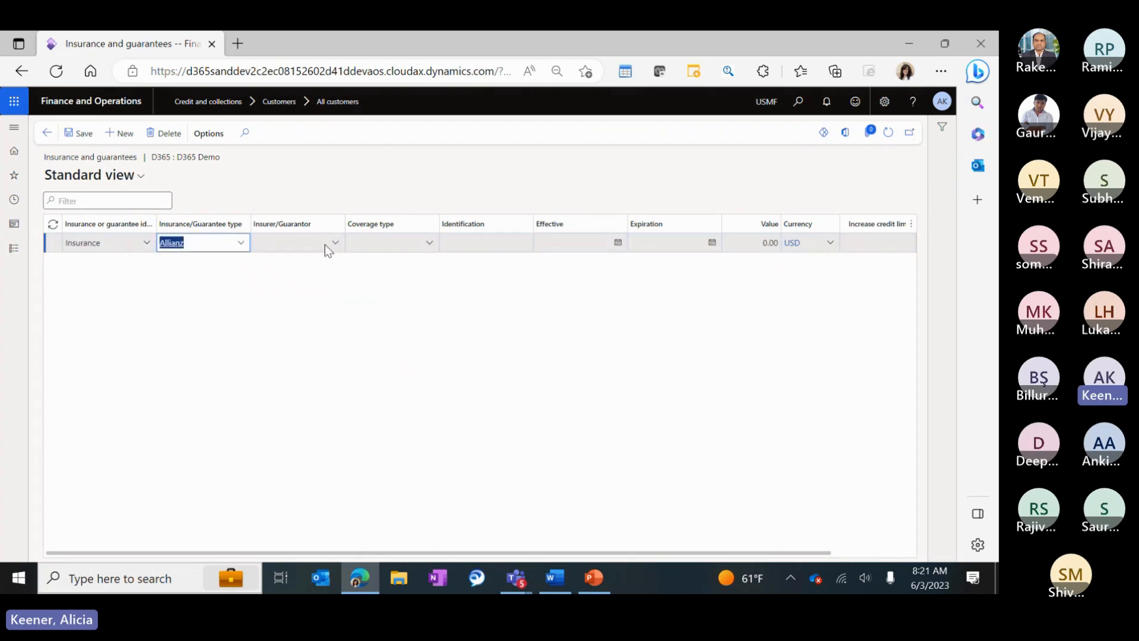
click(327, 245)
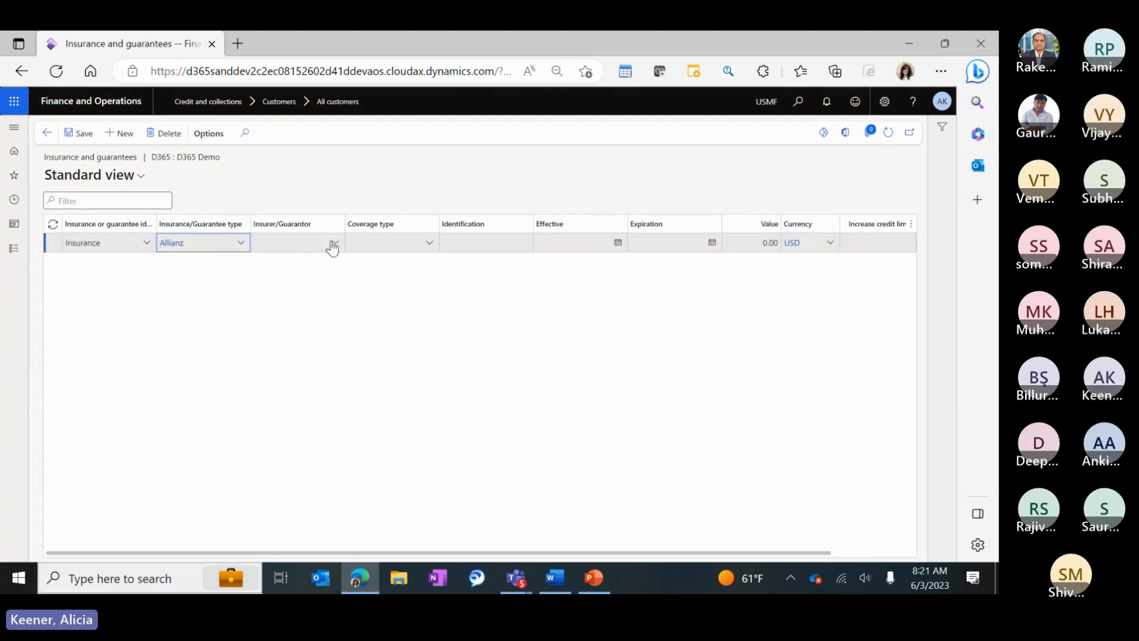
click(283, 241)
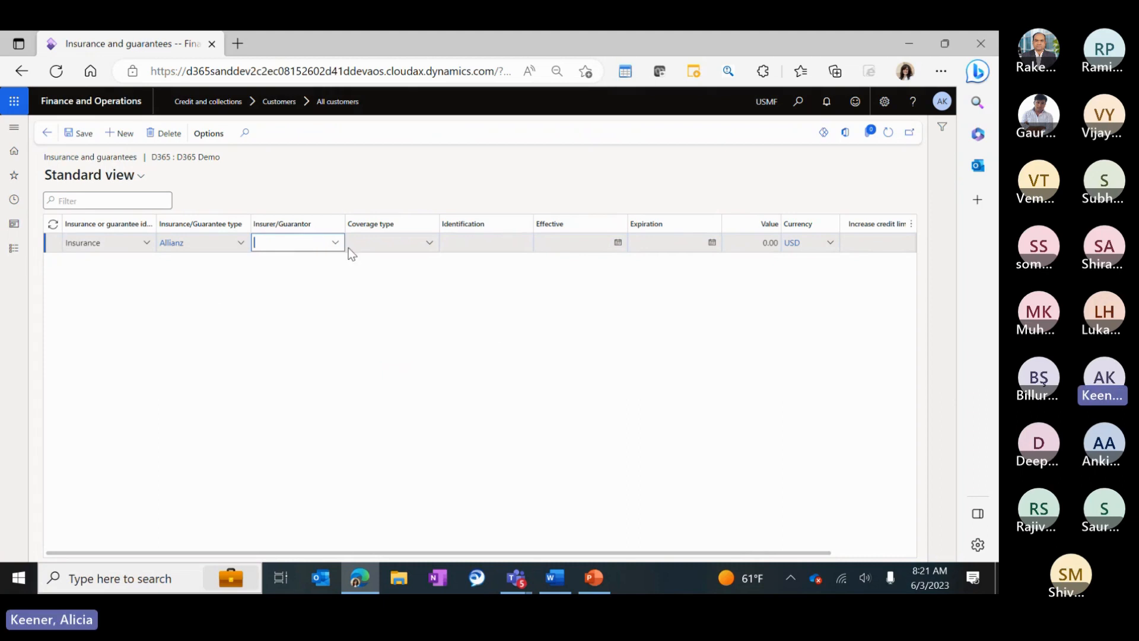
text(a)
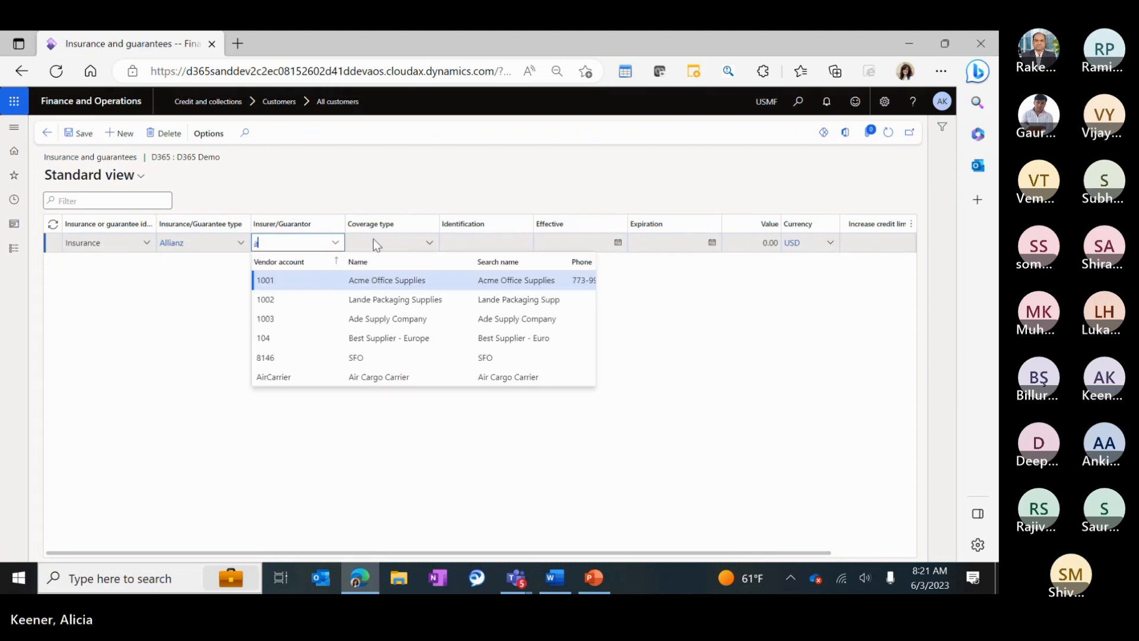
text(ll)
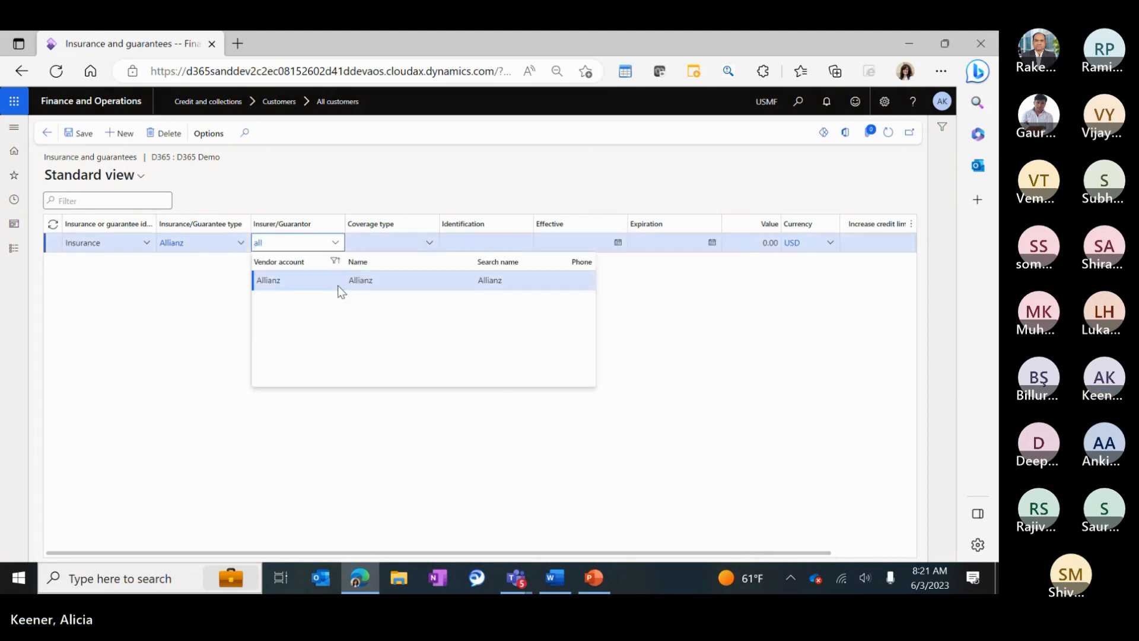
click(338, 284)
click(428, 242)
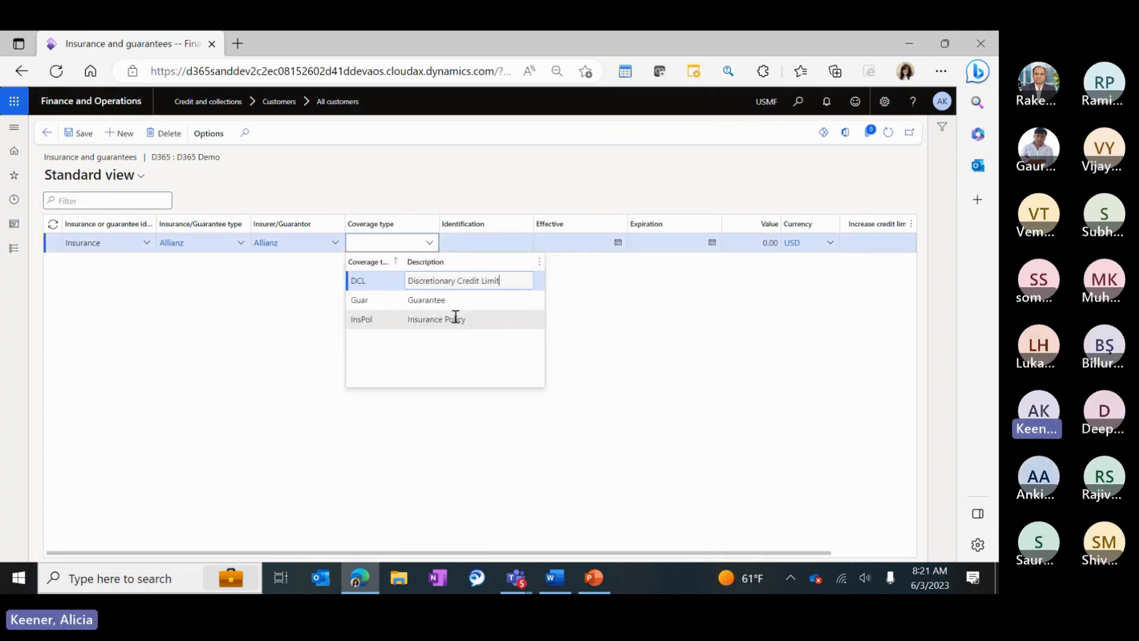
click(455, 318)
Date the line 6/3/2023–6/30/2023 with value 600,000 and a 100% credit limit increase, then save.
click(618, 242)
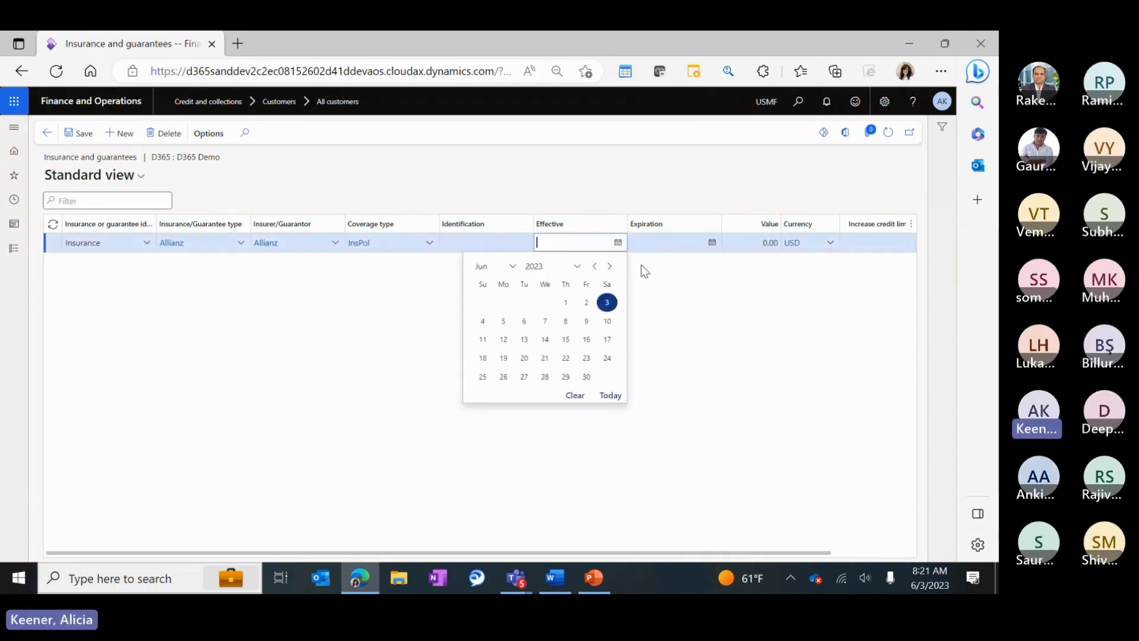
click(607, 302)
click(707, 242)
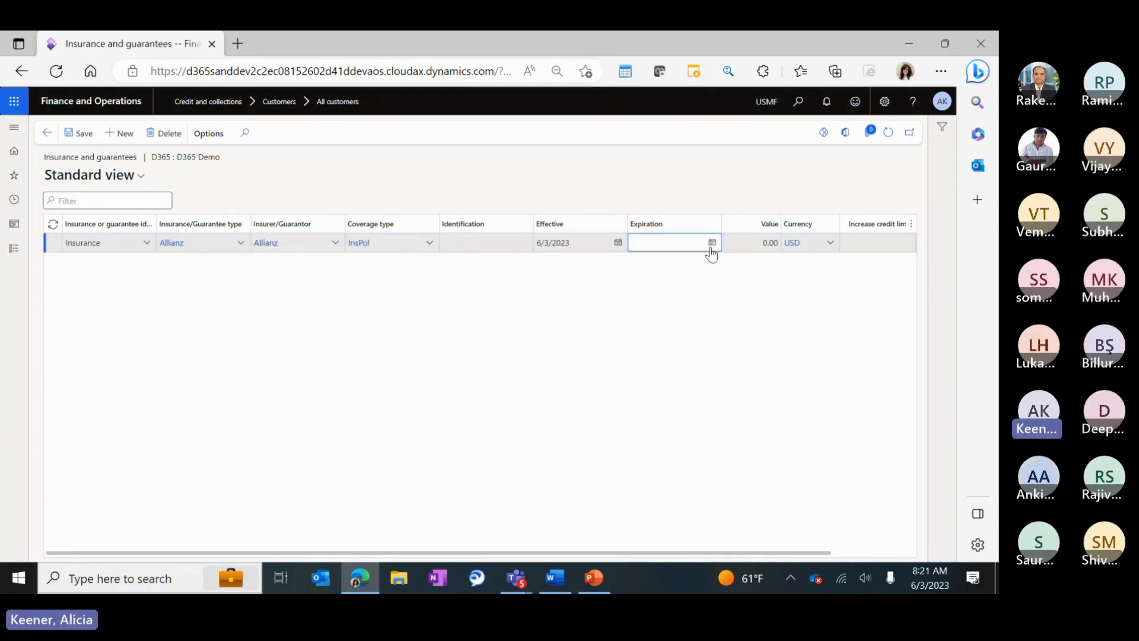
click(712, 243)
click(682, 380)
key(Tab)
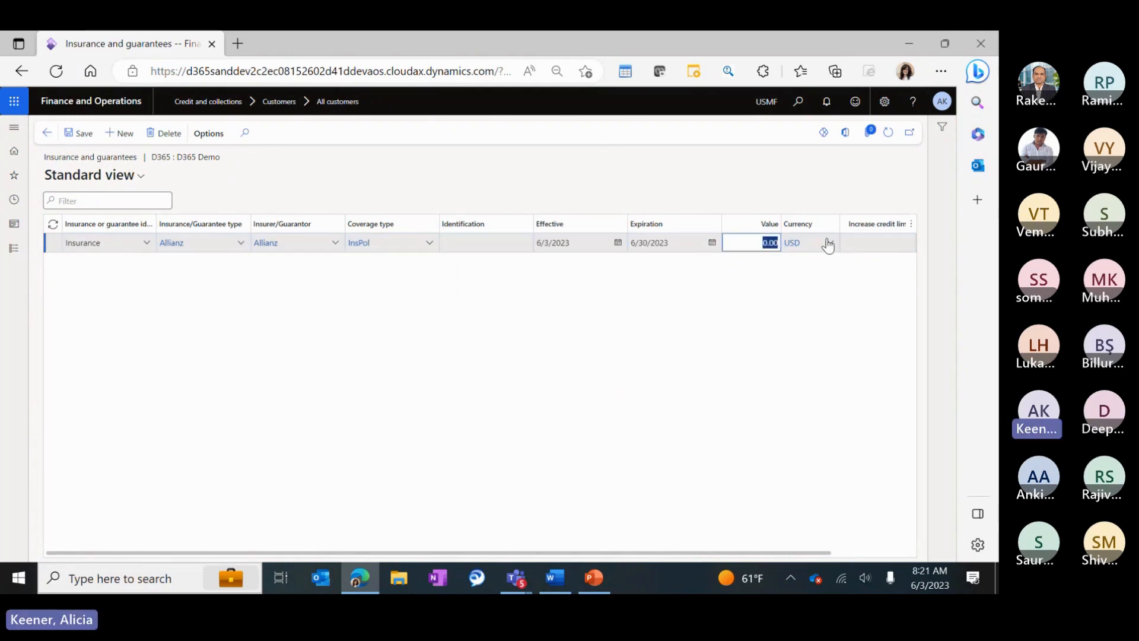
mouse_move(828, 245)
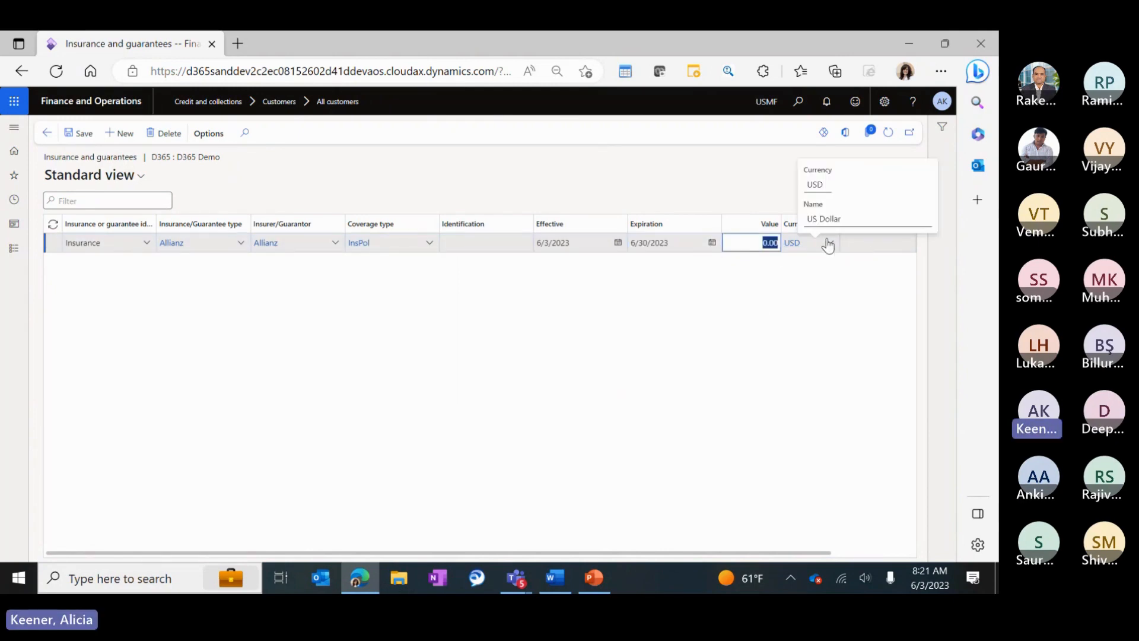
text(600000)
key(Tab)
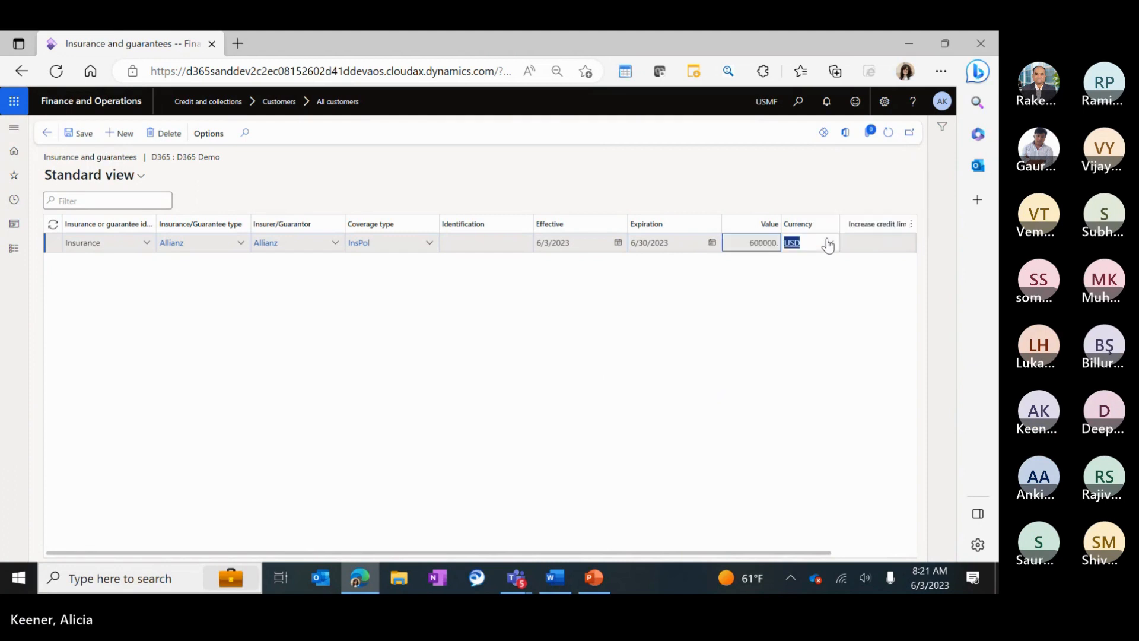
drag(700, 552, 784, 553)
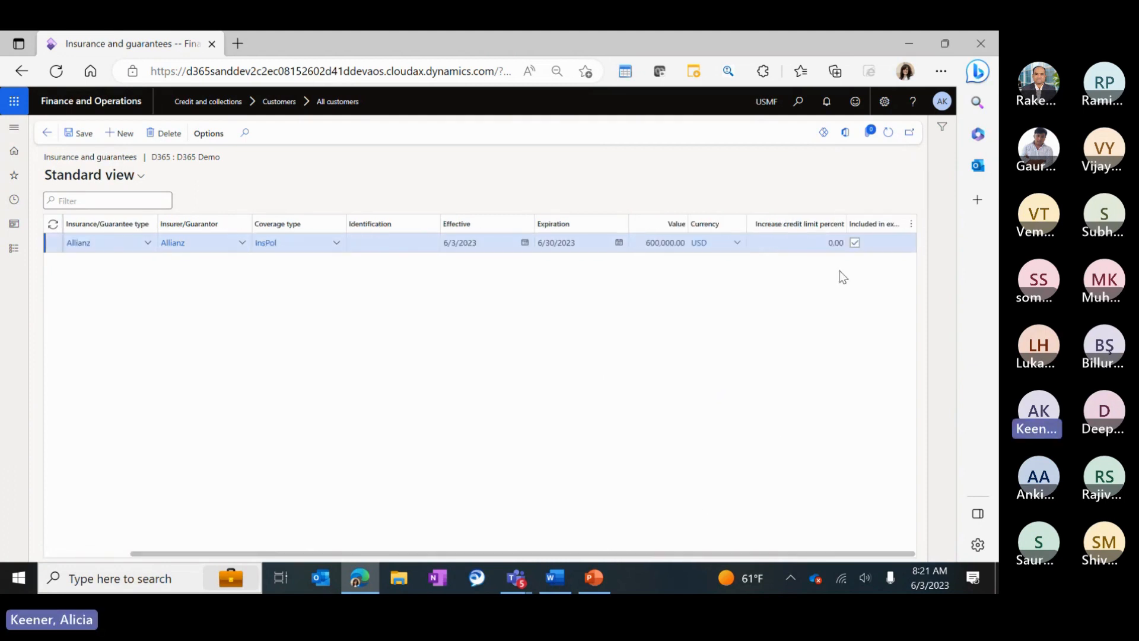
click(827, 242)
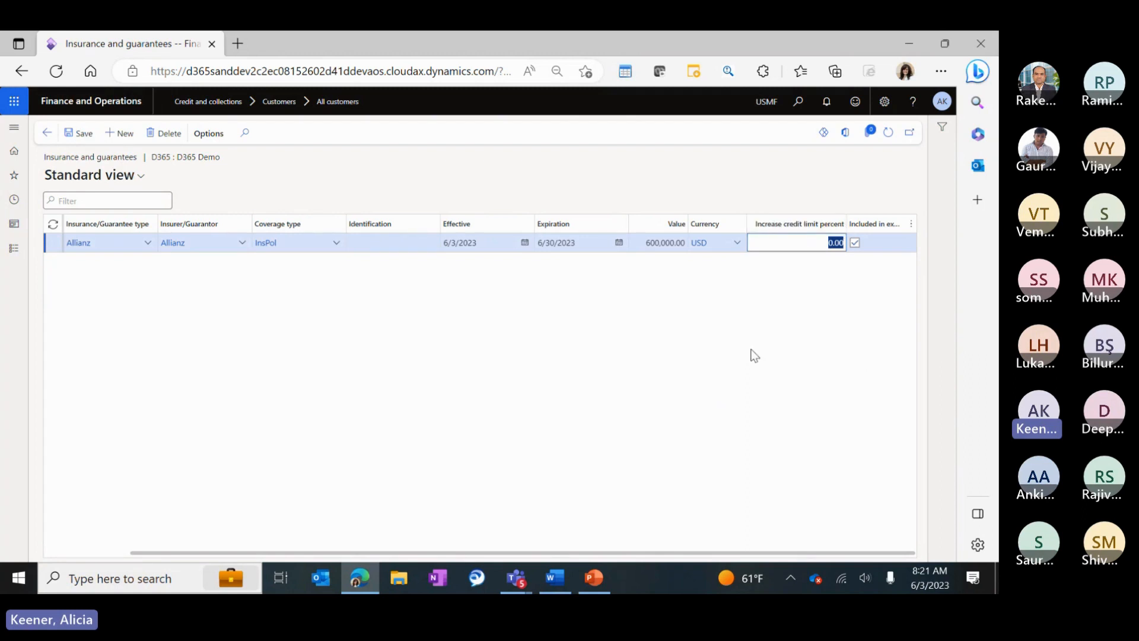
text(1000)
key(Tab)
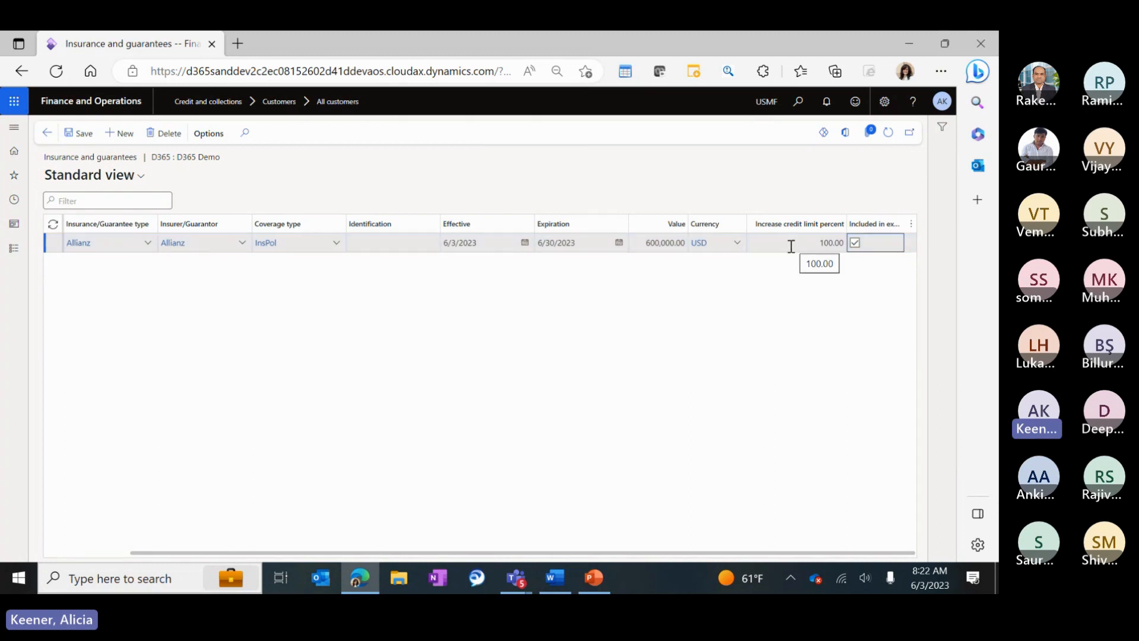
click(49, 137)
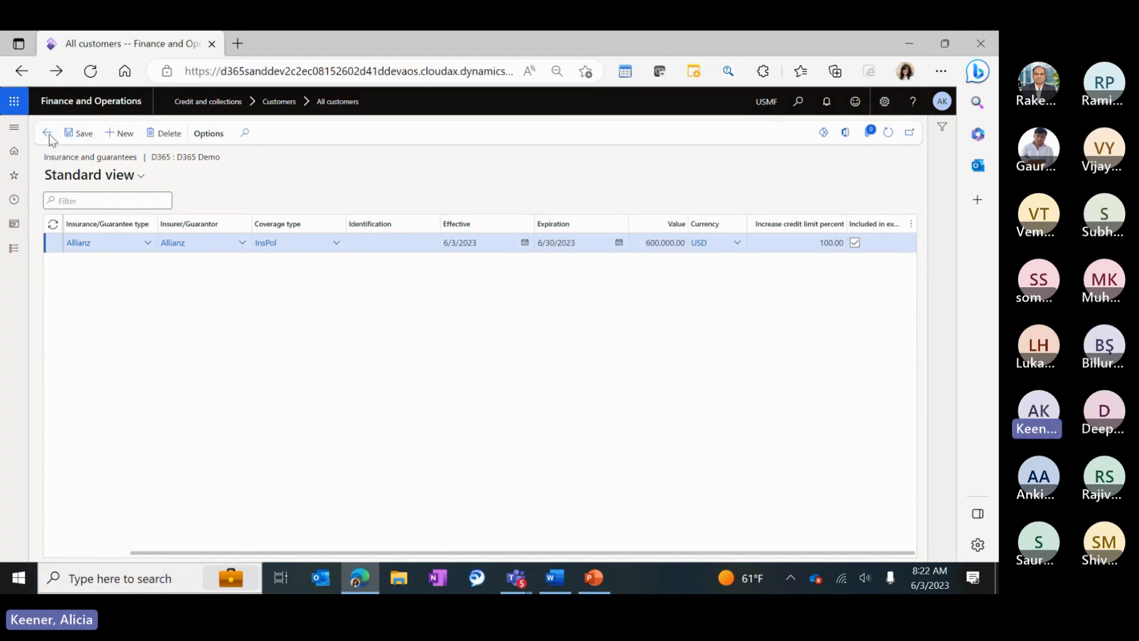
Refresh D365 Demo, reopen its insurance and guarantees, and narrow the Increase credit limit percent column.
click(886, 137)
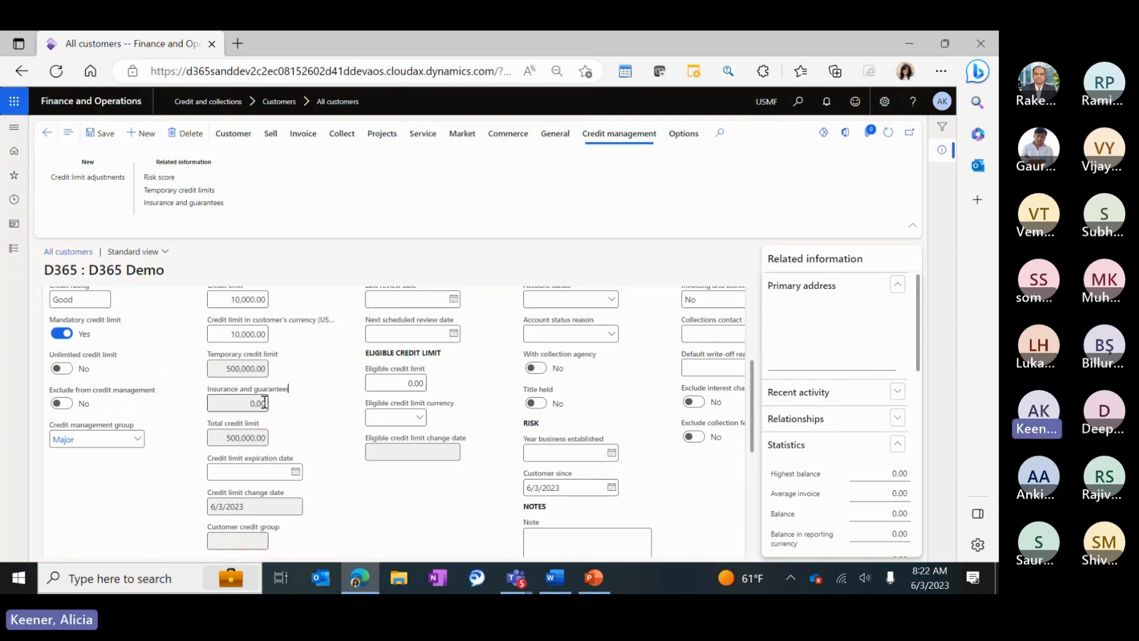
click(889, 136)
click(182, 203)
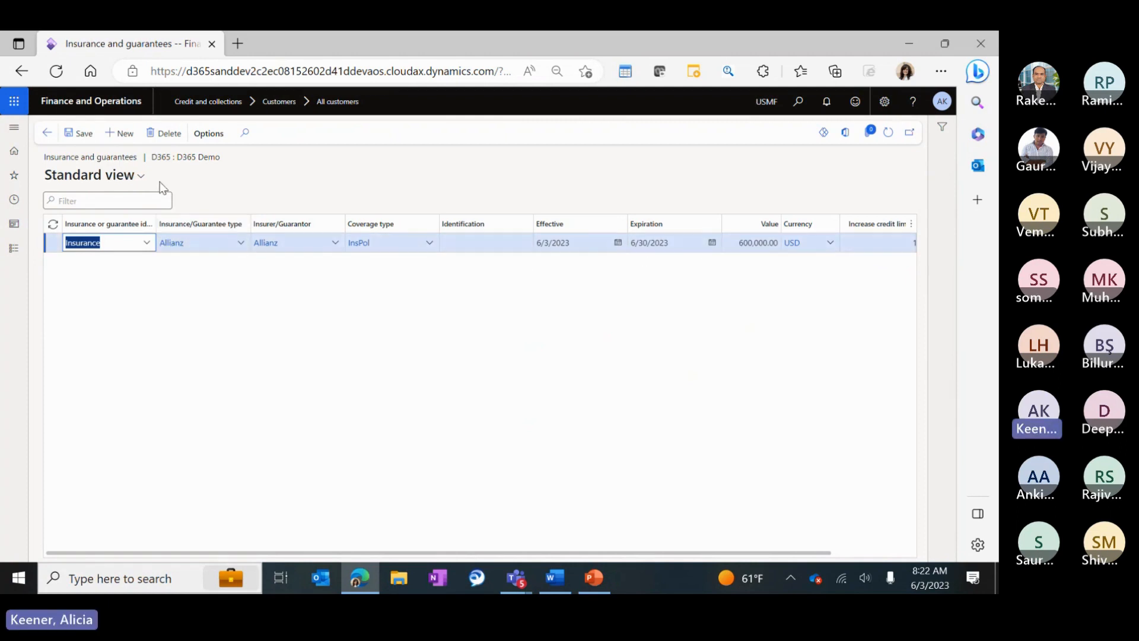
drag(279, 554, 641, 556)
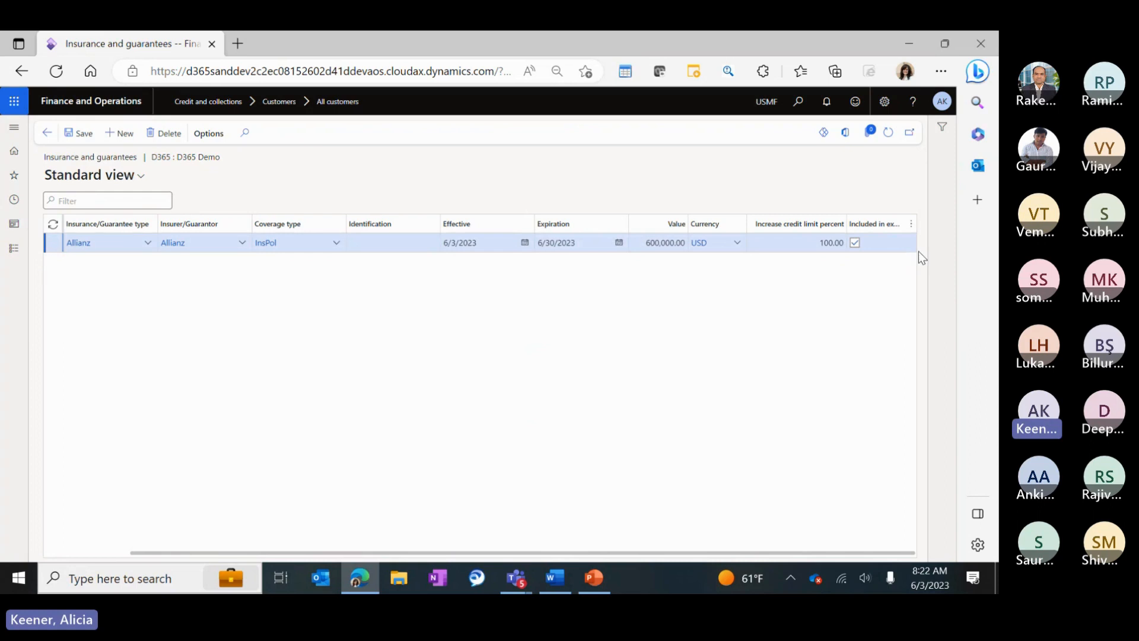
drag(847, 224, 749, 225)
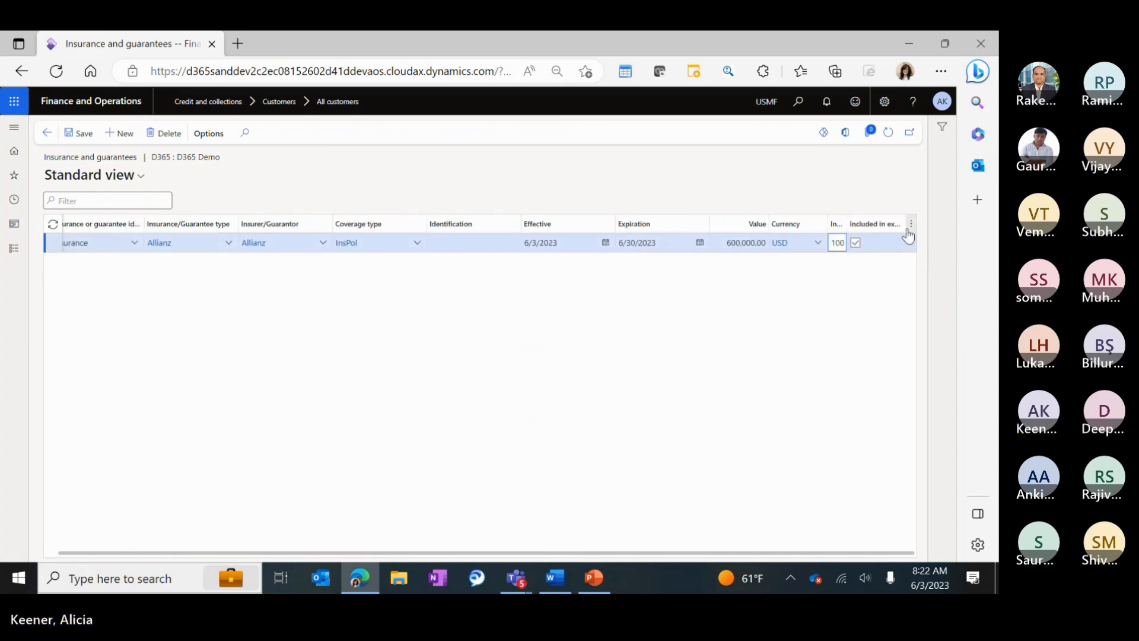
drag(599, 553, 771, 553)
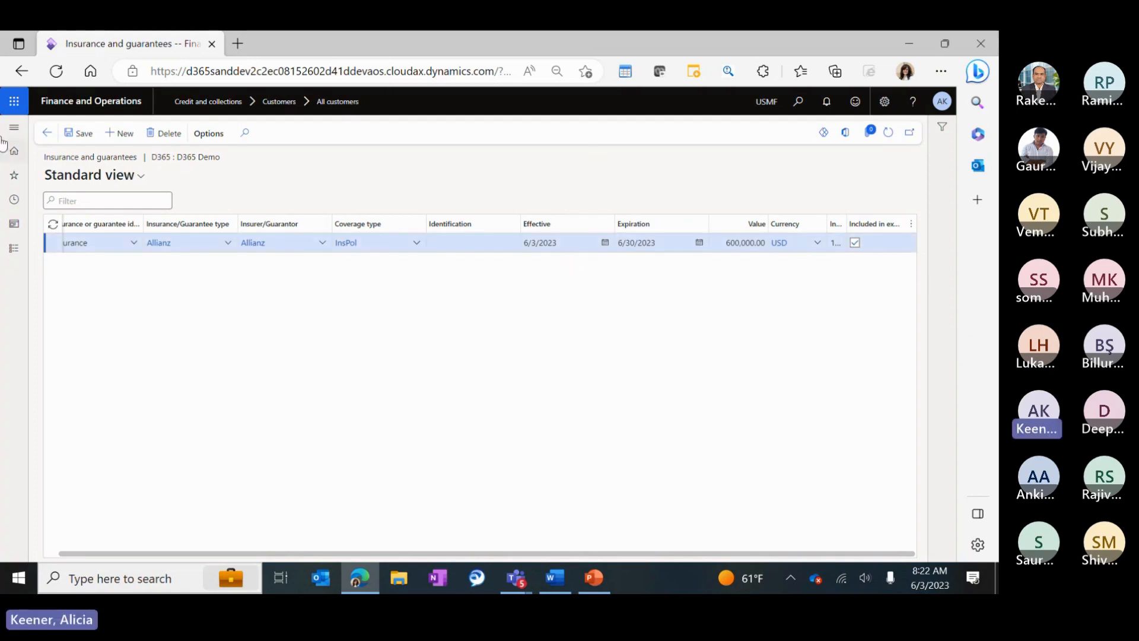
Close the insurance lines and set the credit limit expiration date to 8/31/2023.
click(47, 133)
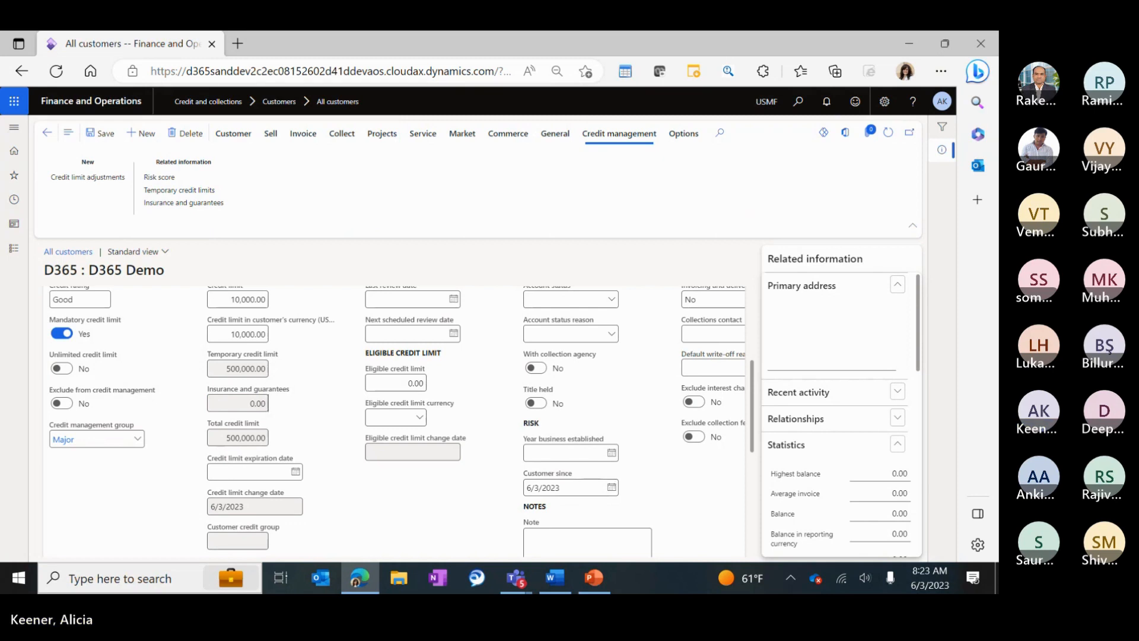
key(alt+Tab)
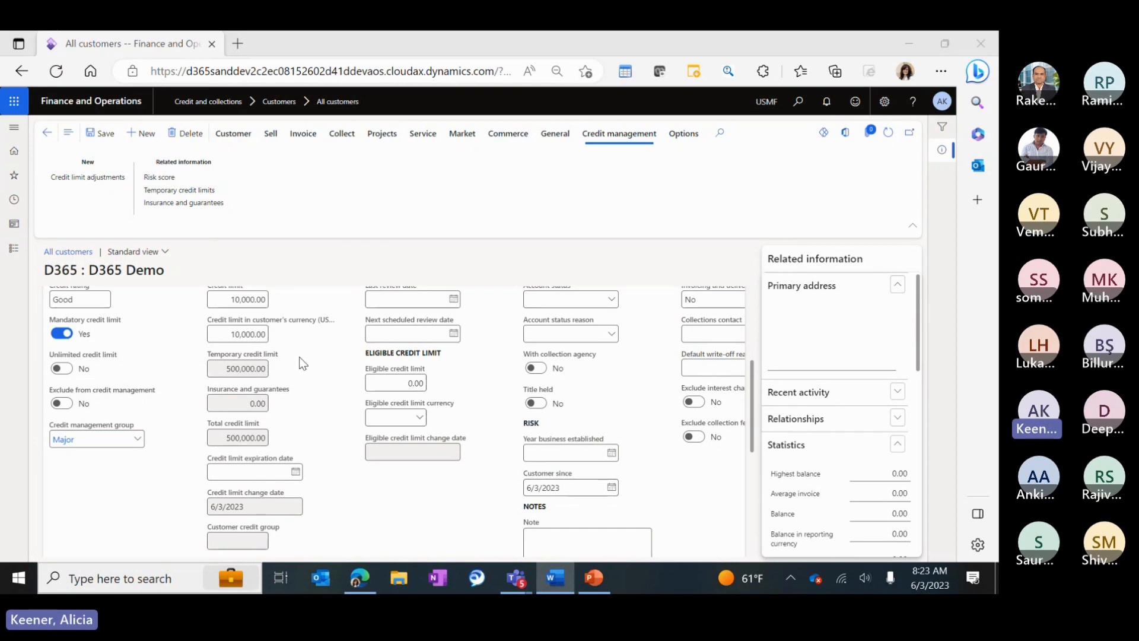
click(277, 466)
scroll(410, 405, down, 1)
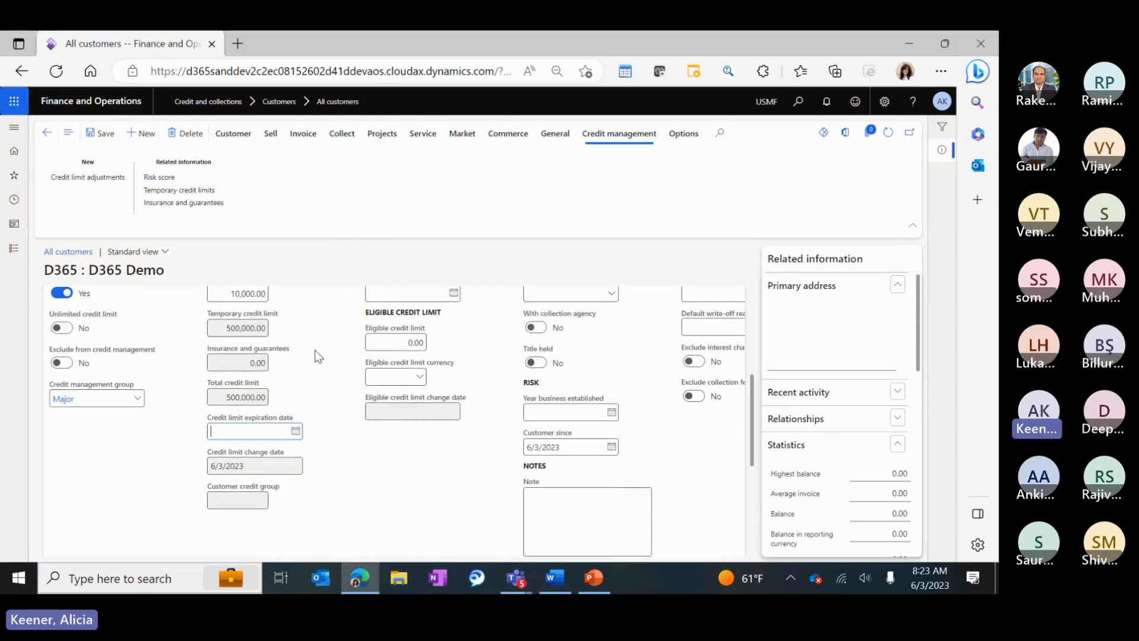
click(296, 431)
click(350, 255)
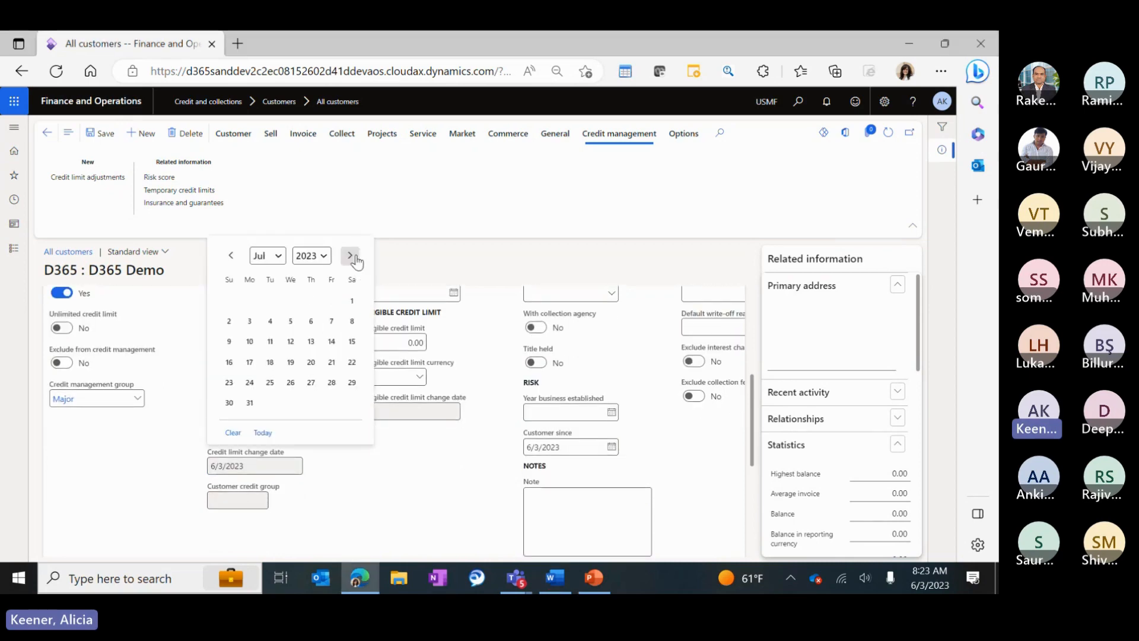
click(350, 255)
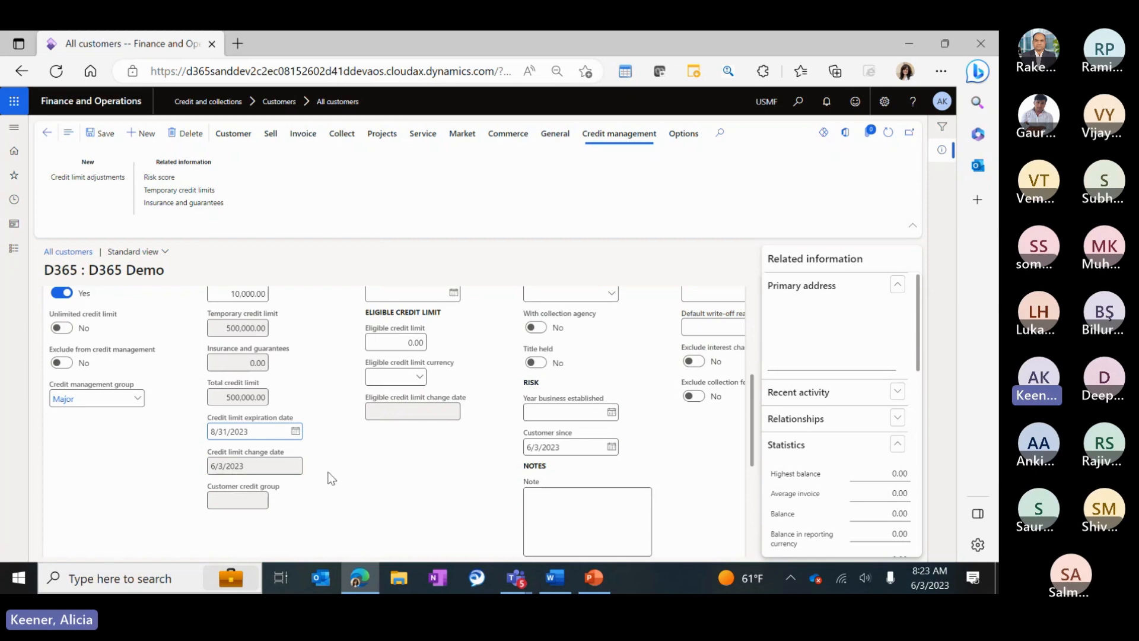
key(Tab)
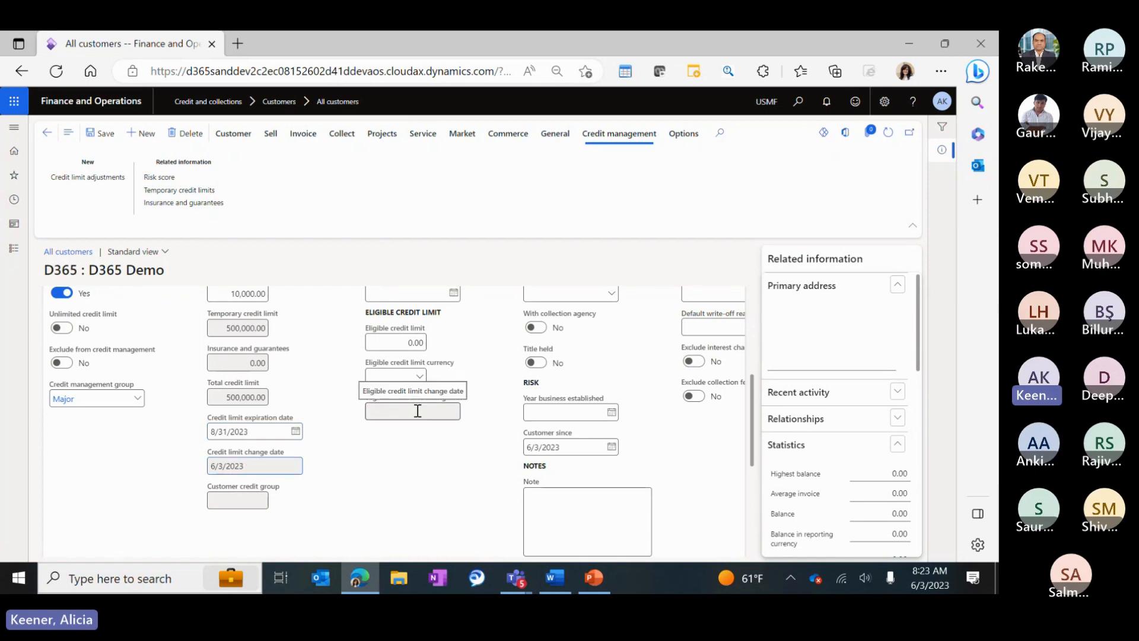
Review the customer credit group and last review date fields.
scroll(332, 453, up, 2)
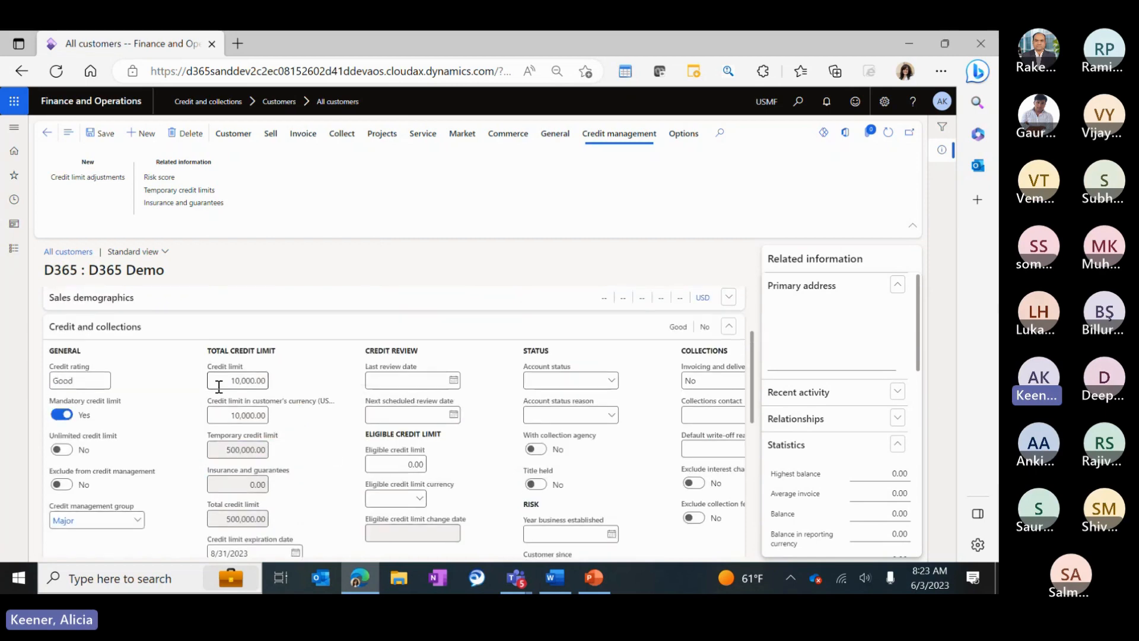
drag(218, 385, 290, 392)
scroll(304, 383, down, 3)
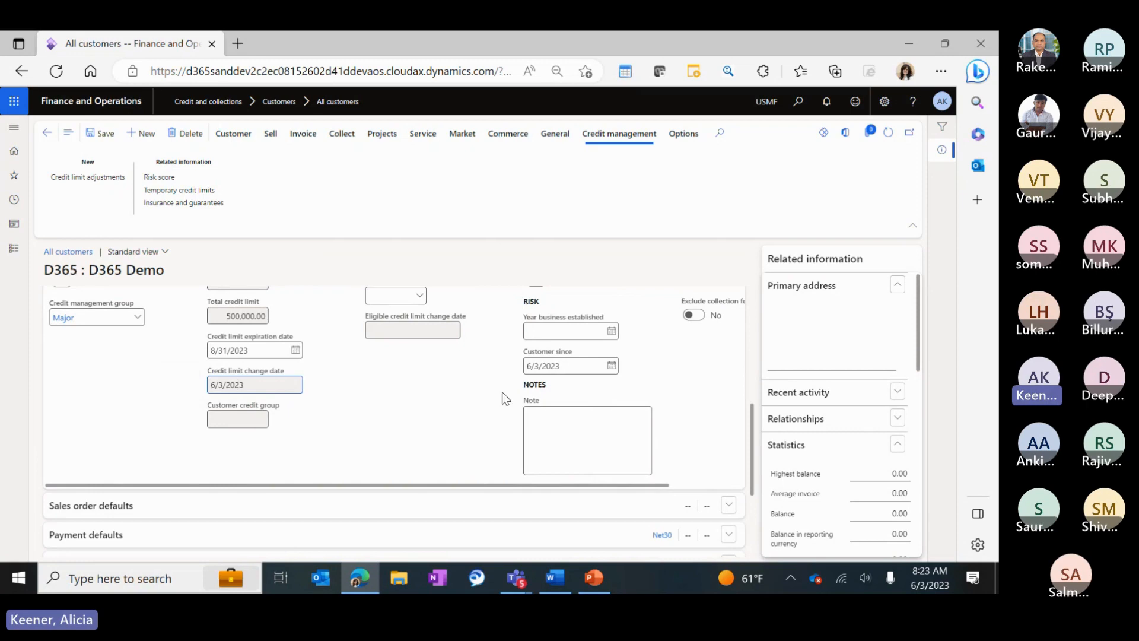
scroll(390, 396, up, 1)
click(233, 498)
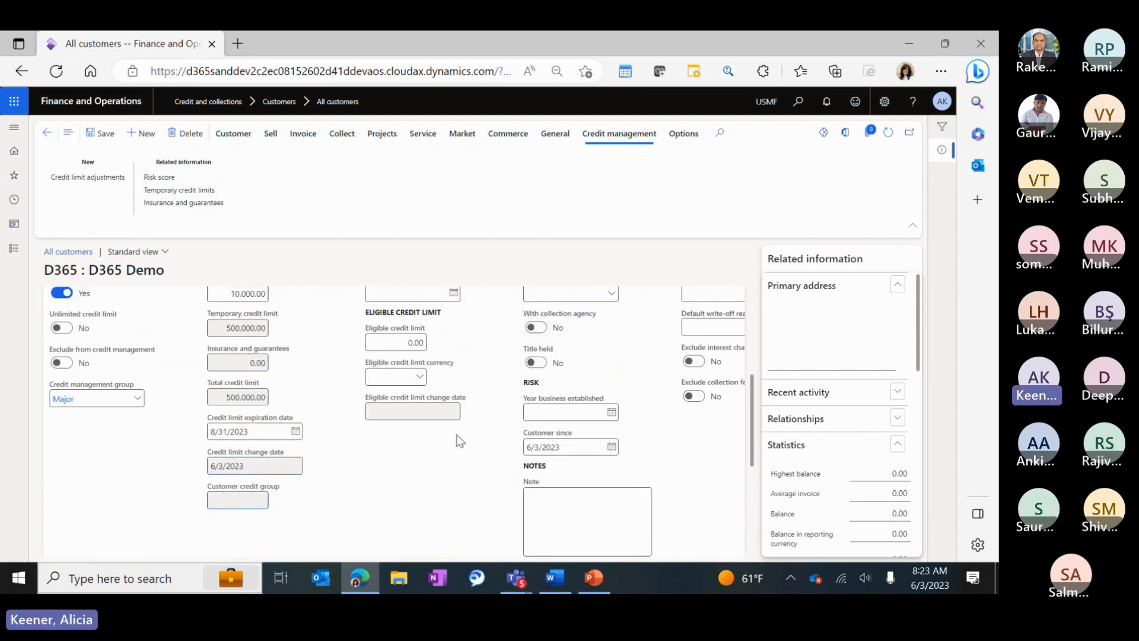
scroll(457, 436, up, 2)
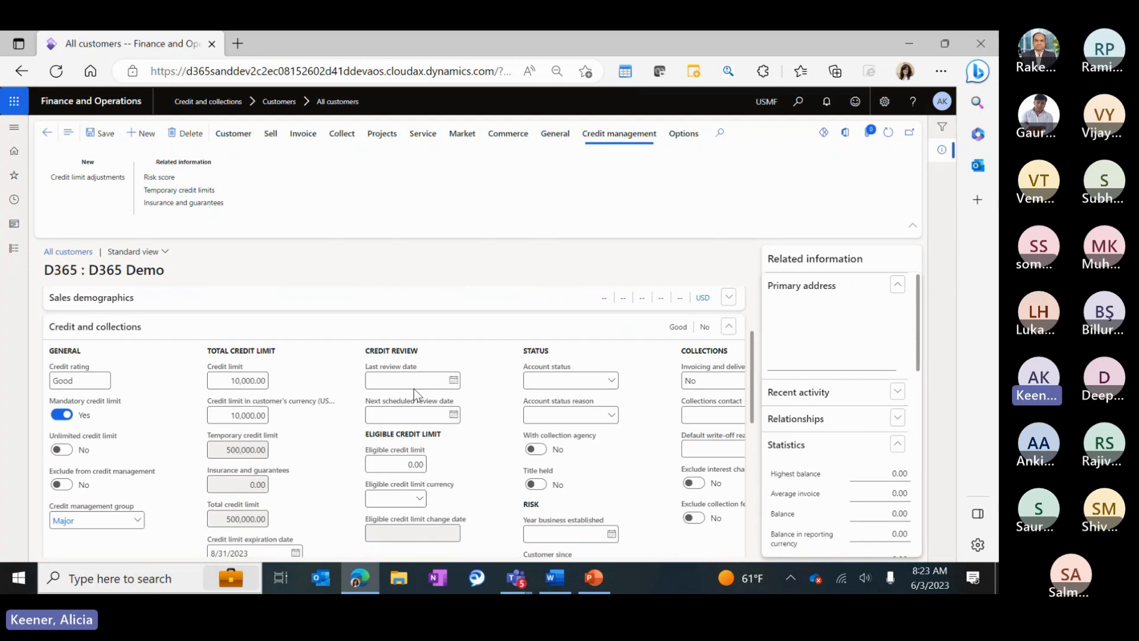
click(409, 381)
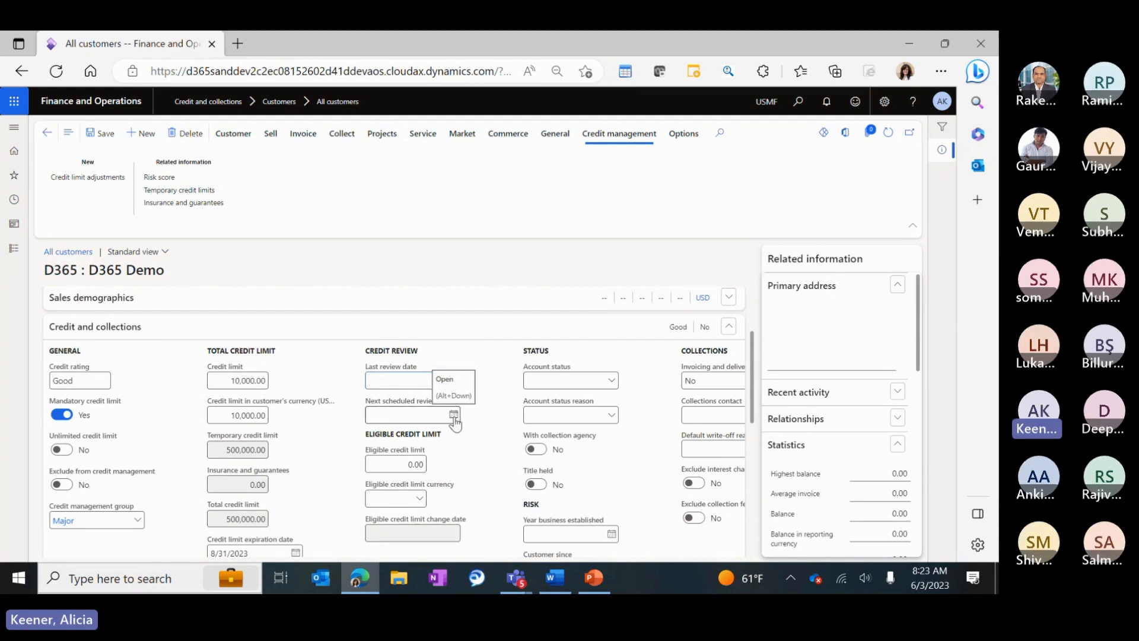
Compare the 10,000.00 credit limit with the eligible credit limit field.
scroll(480, 394, down, 2)
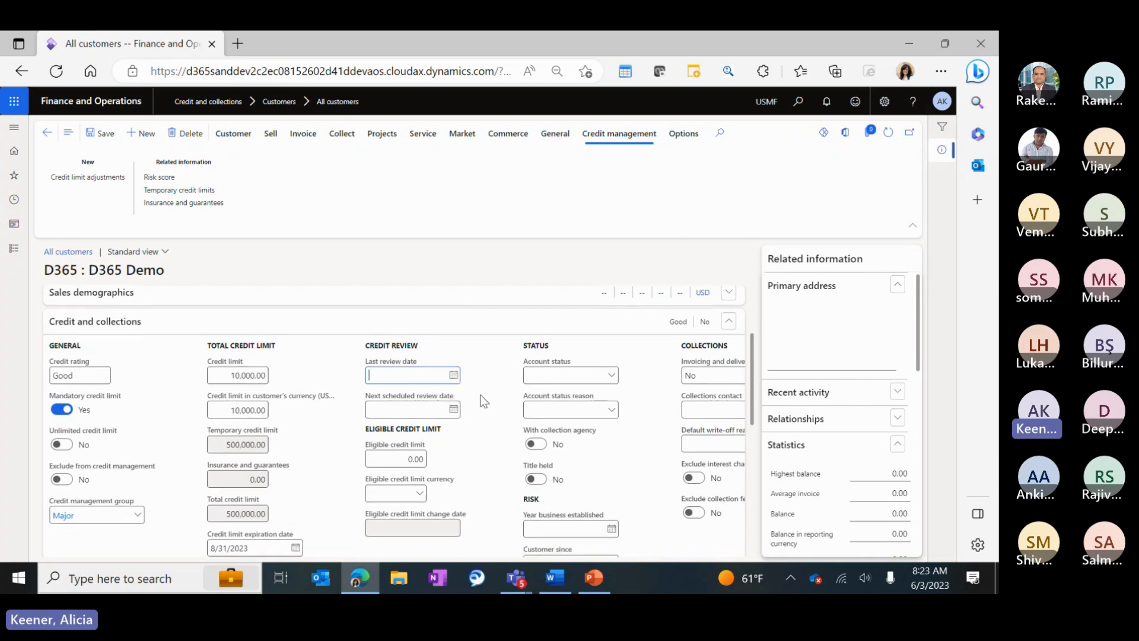
click(410, 382)
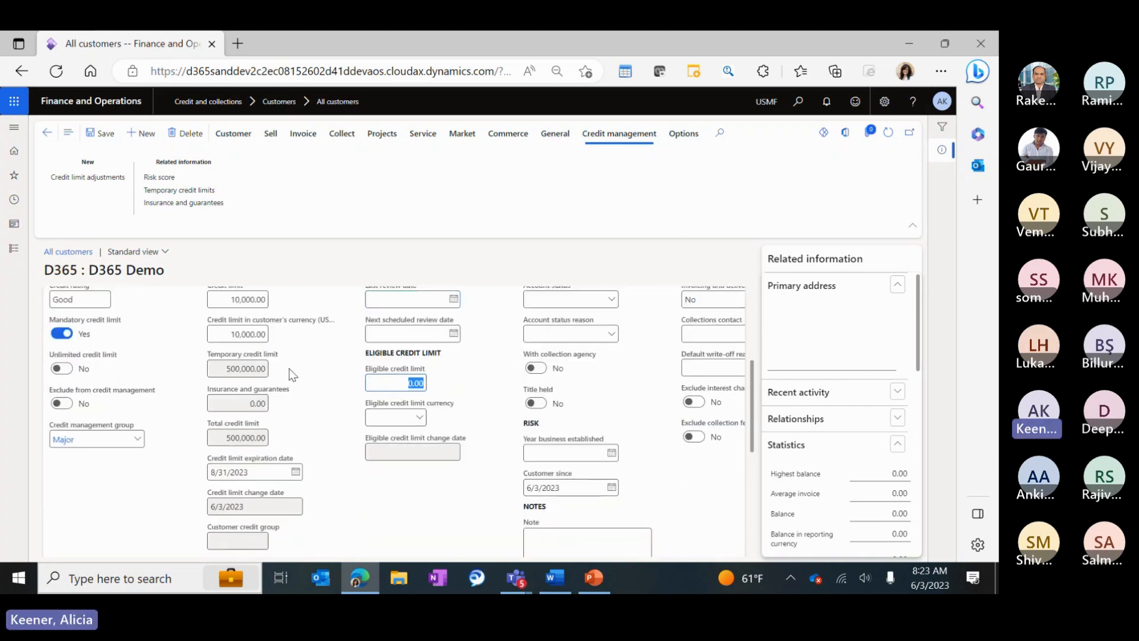
scroll(297, 379, up, 2)
click(261, 380)
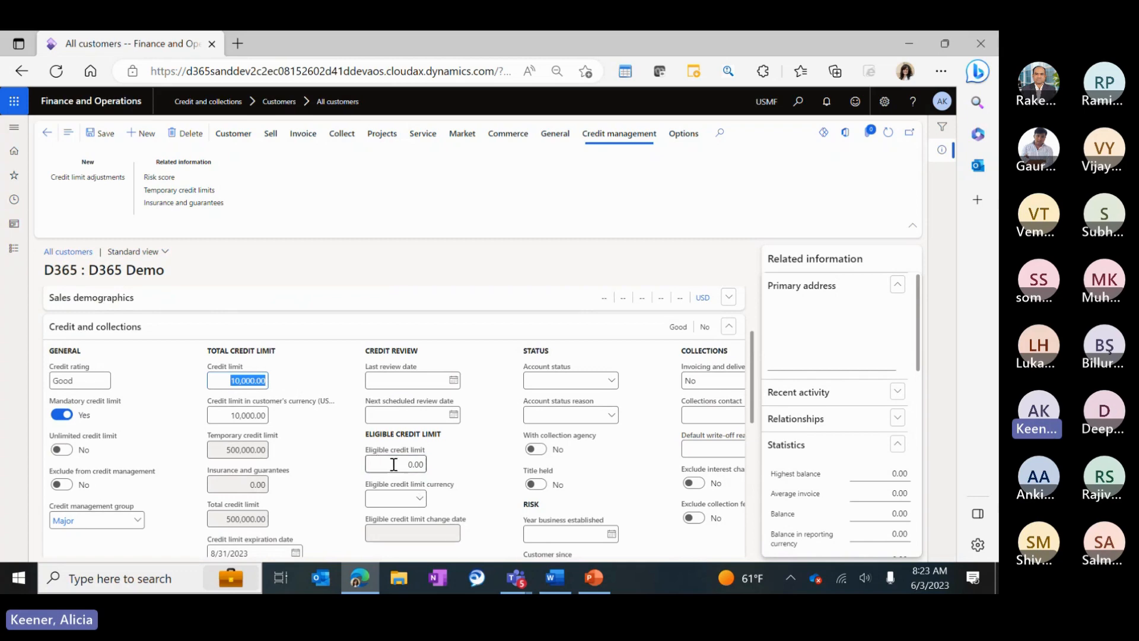
click(415, 464)
scroll(485, 391, down, 1)
scroll(481, 388, down, 1)
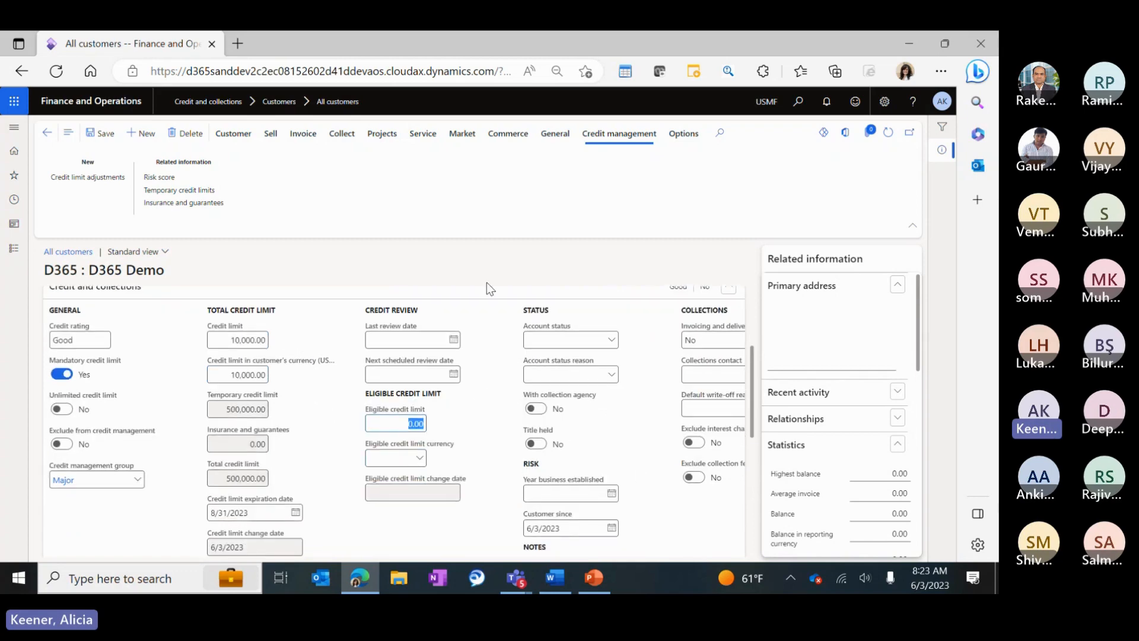
Enter an eligible credit limit of 25,000 in USD currency.
text(25000)
key(Tab)
text(usd)
key(Tab)
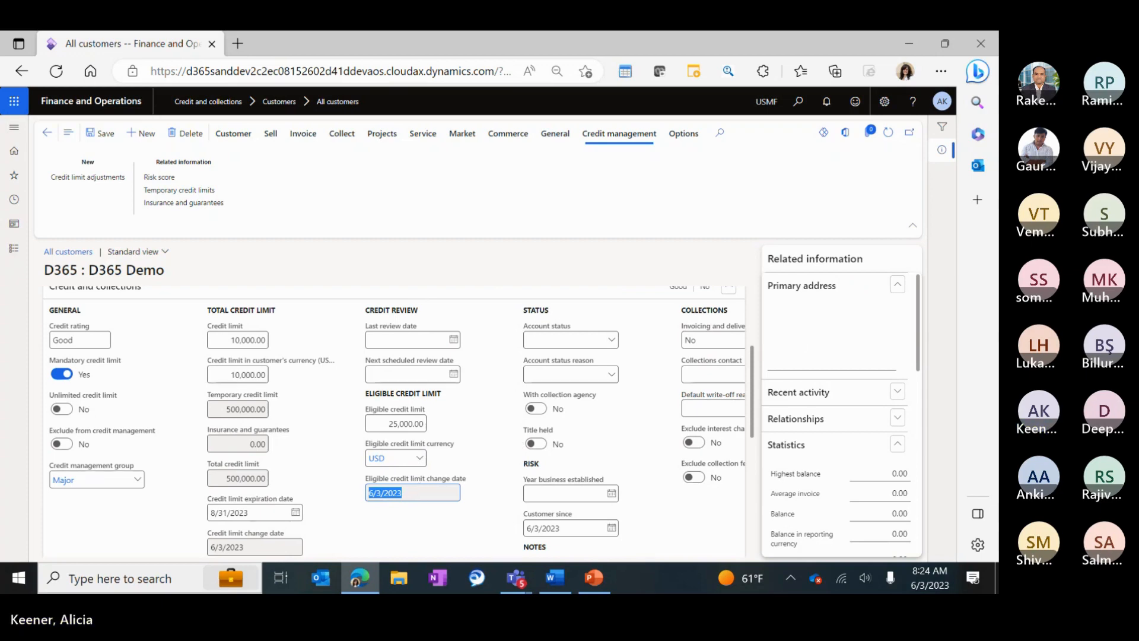
click(613, 344)
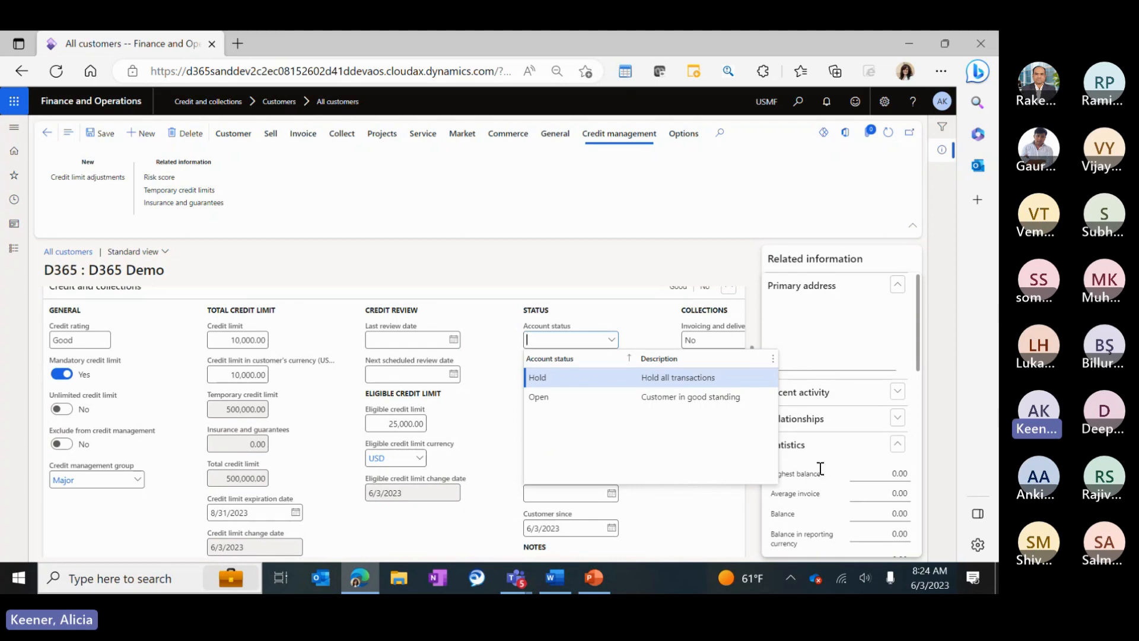
Set the account status to Hold.
click(587, 290)
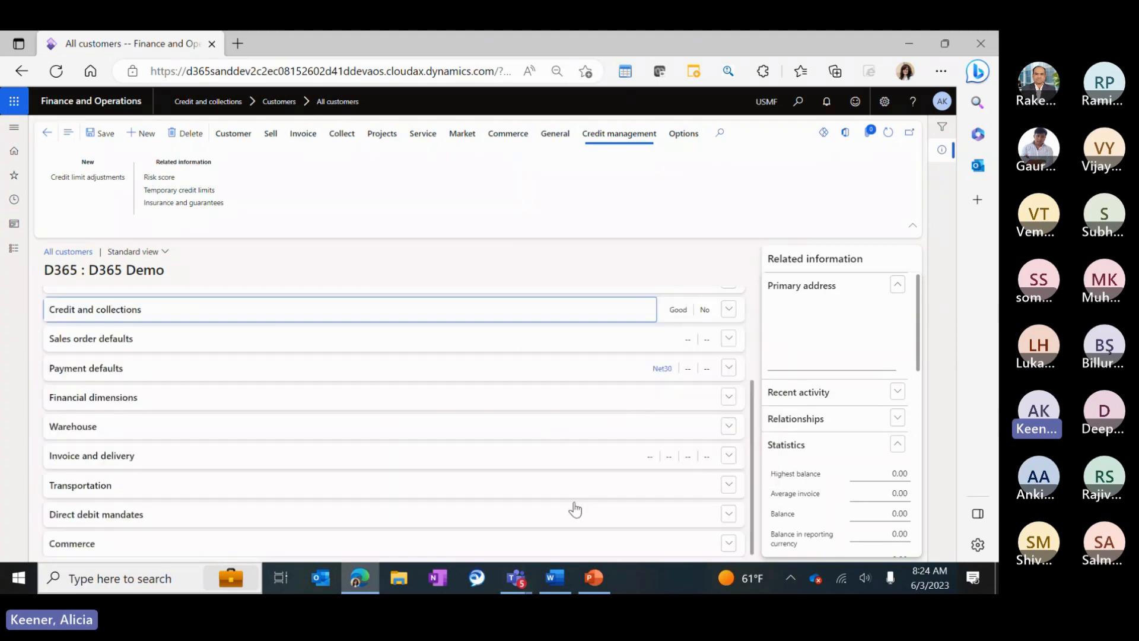
click(379, 307)
click(711, 369)
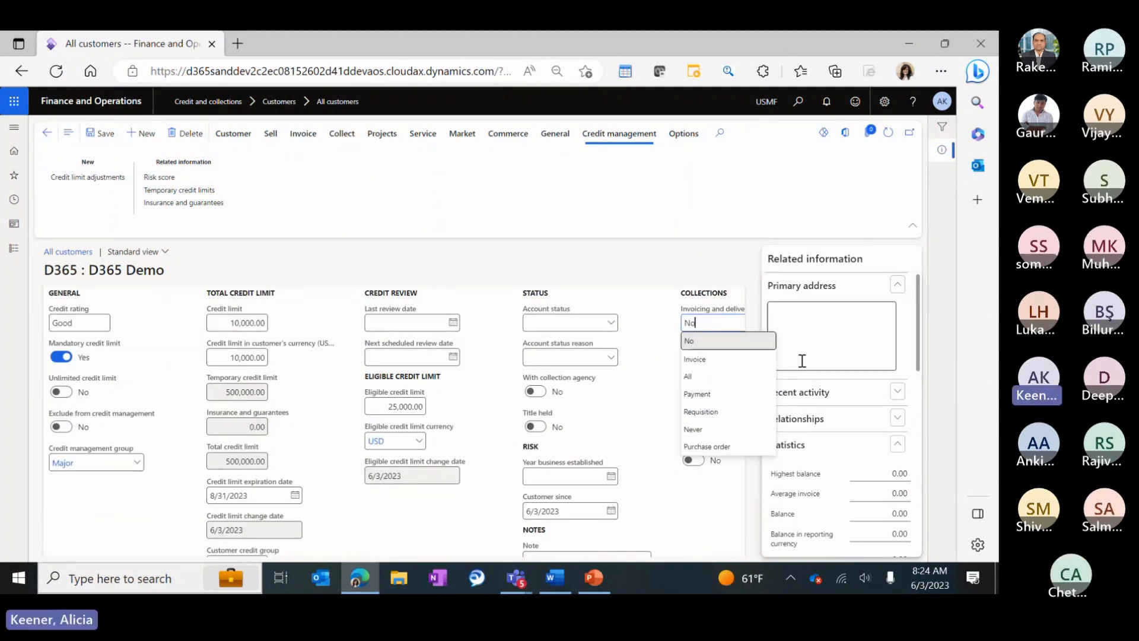
scroll(802, 361, down, 6)
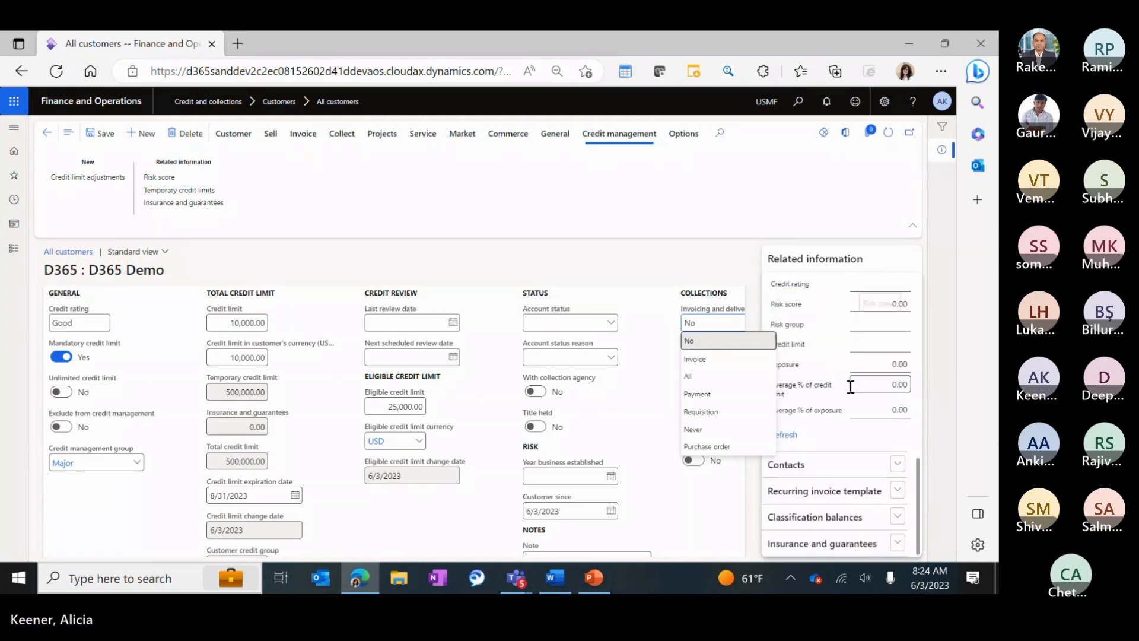
scroll(850, 386, up, 6)
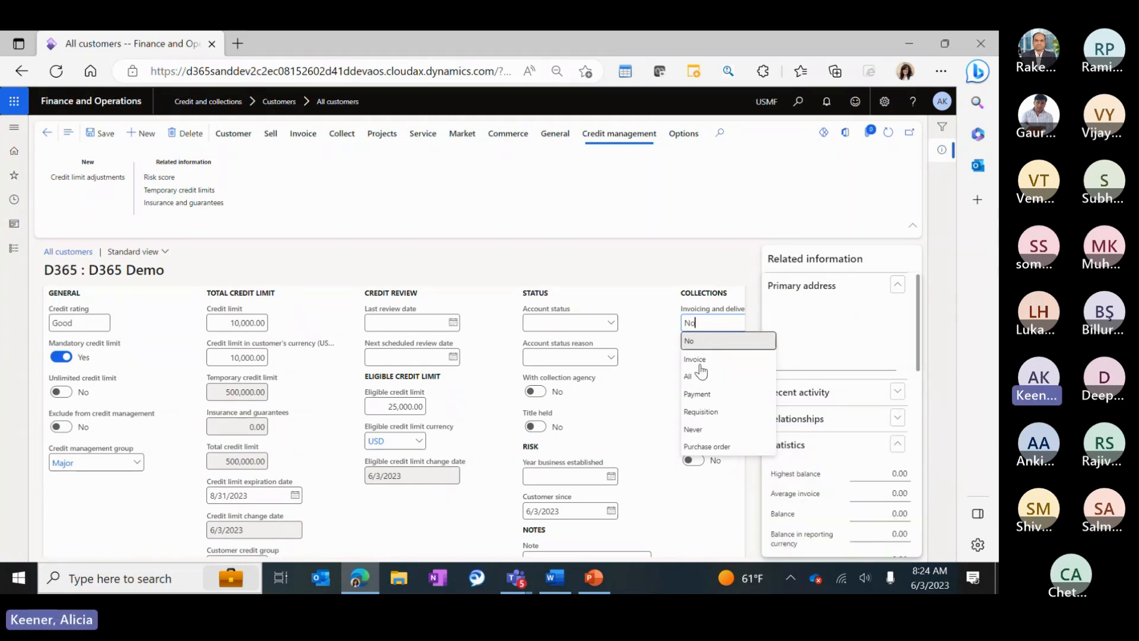
click(574, 322)
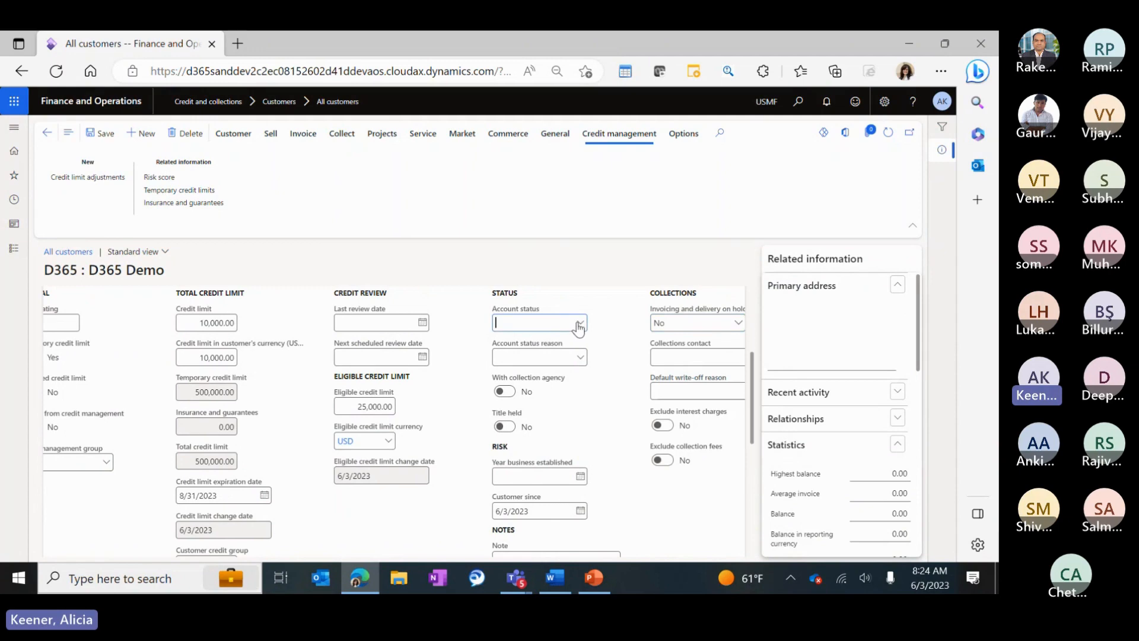
click(580, 322)
click(588, 360)
Keep invoicing and delivery on hold at No and choose Overdue as the status reason.
click(687, 320)
text(All)
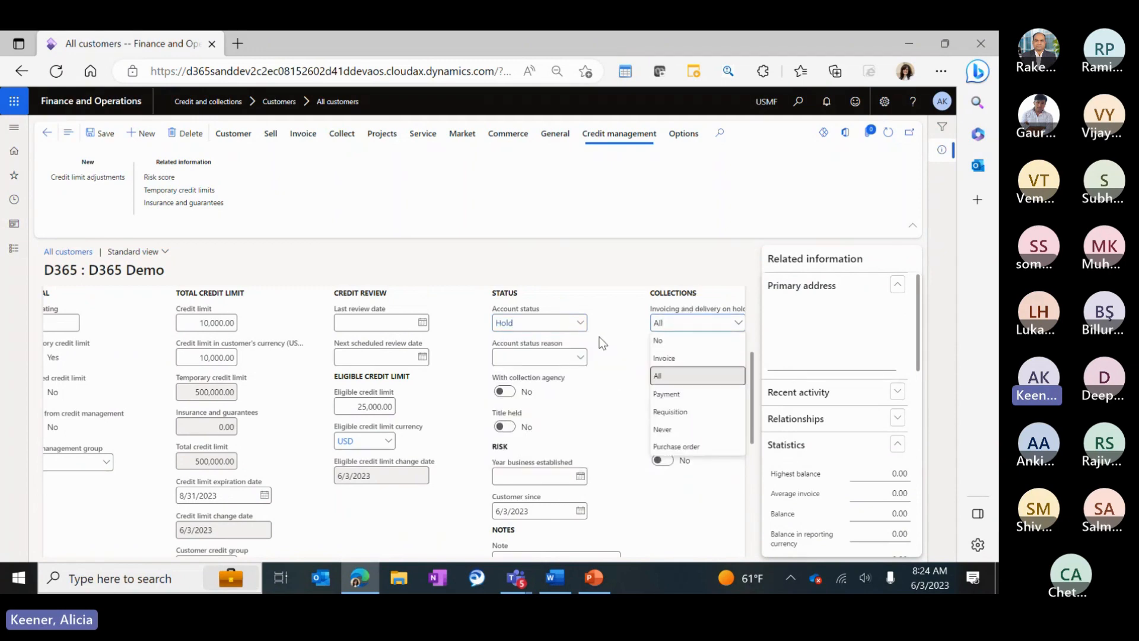
click(580, 322)
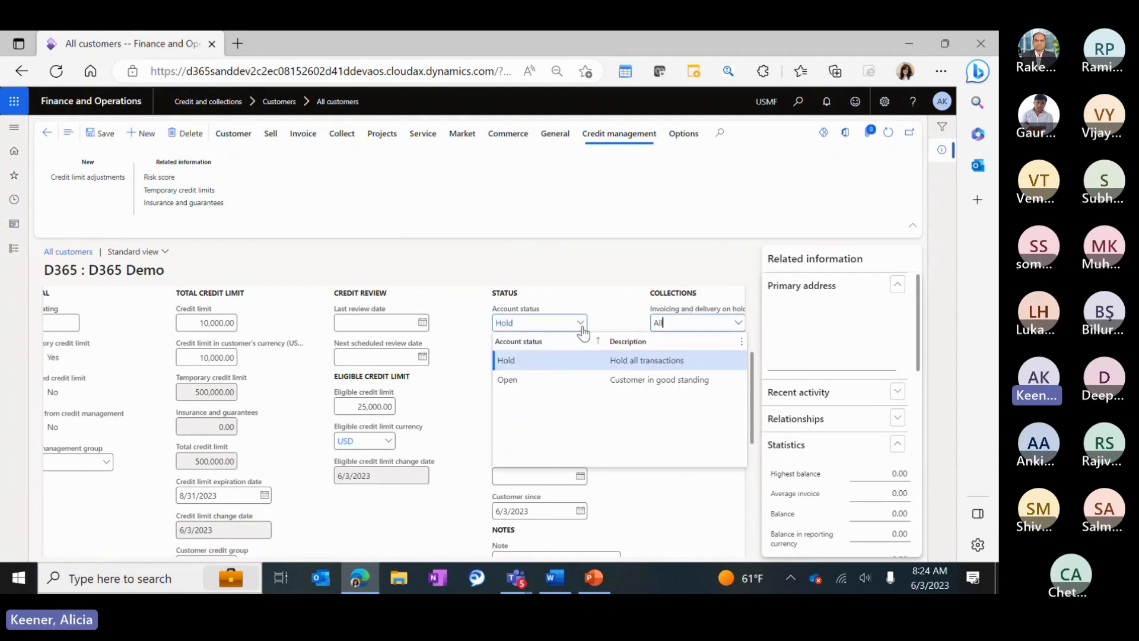
click(730, 322)
click(679, 347)
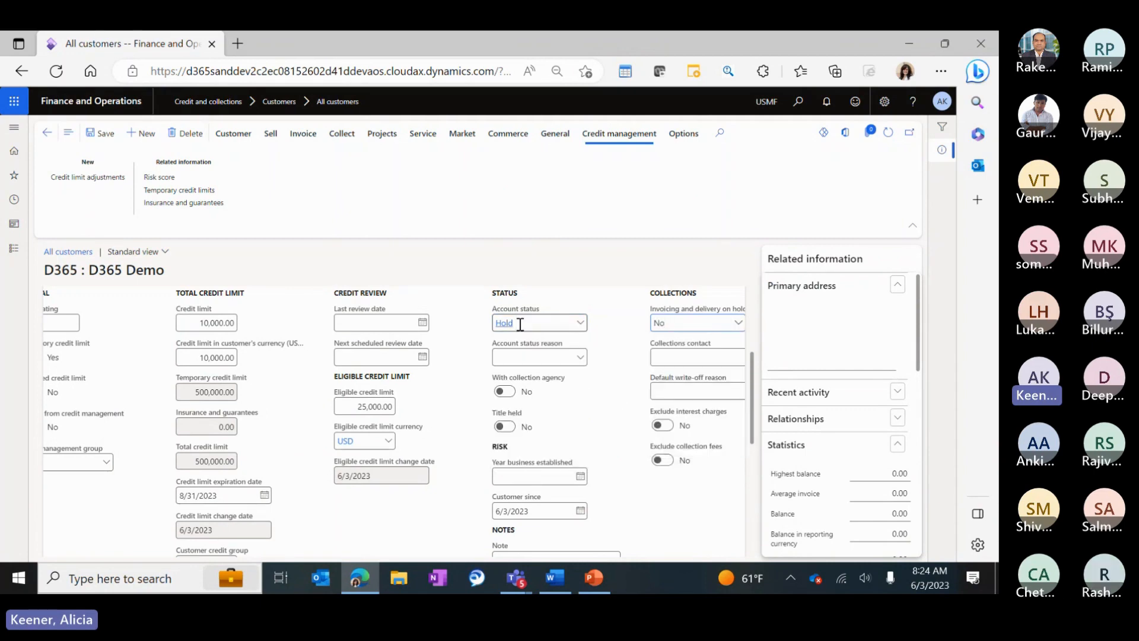
click(581, 357)
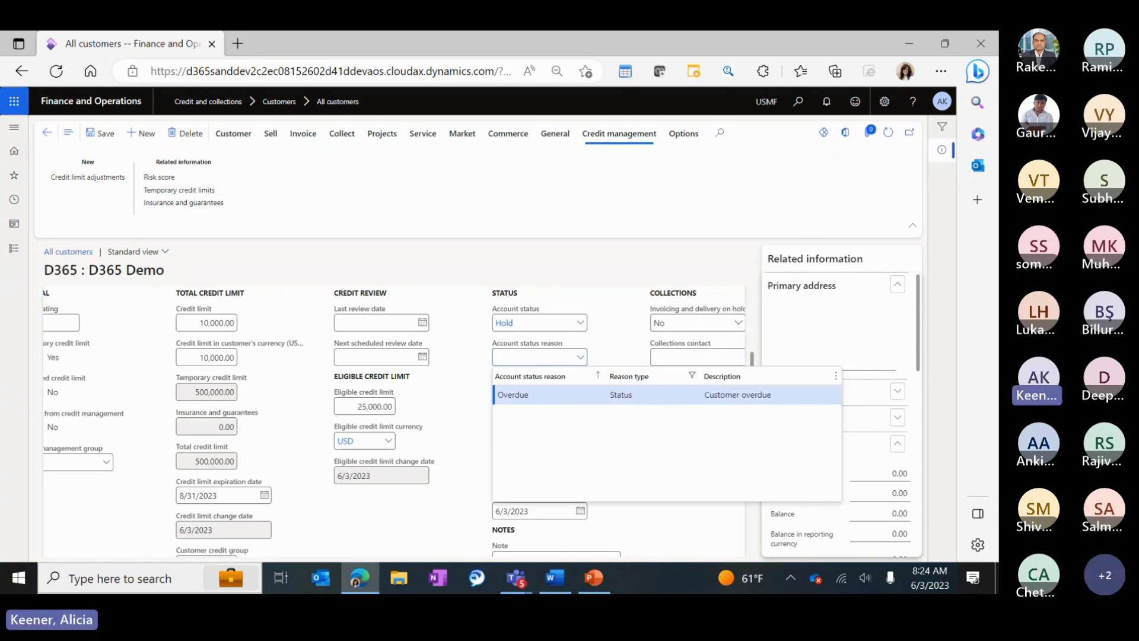
click(511, 395)
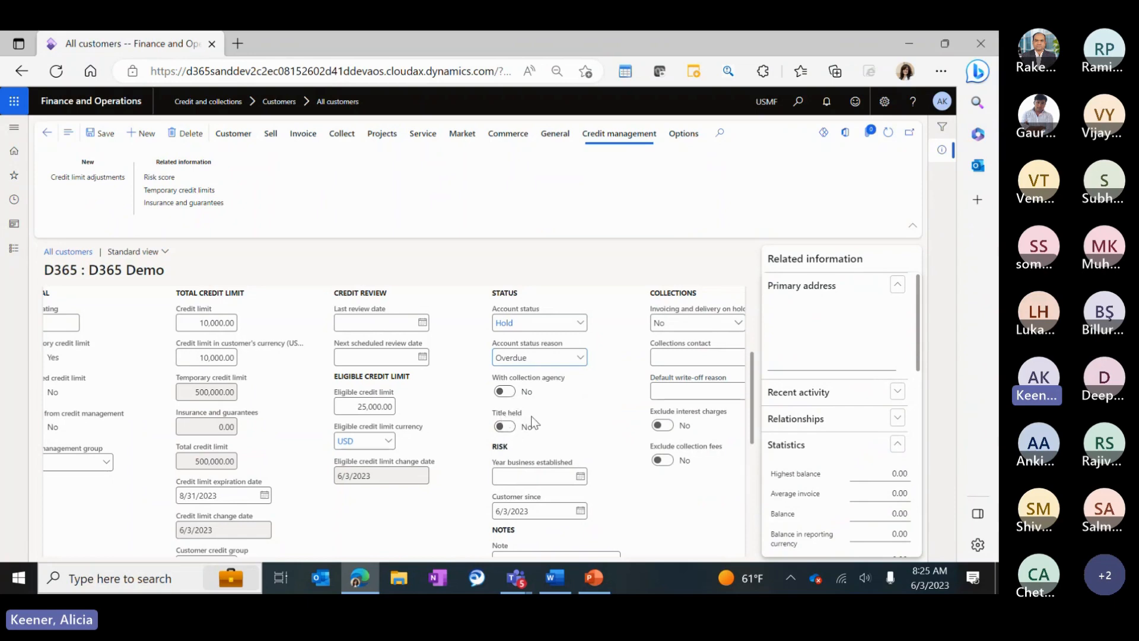
scroll(601, 409, down, 2)
scroll(602, 410, down, 1)
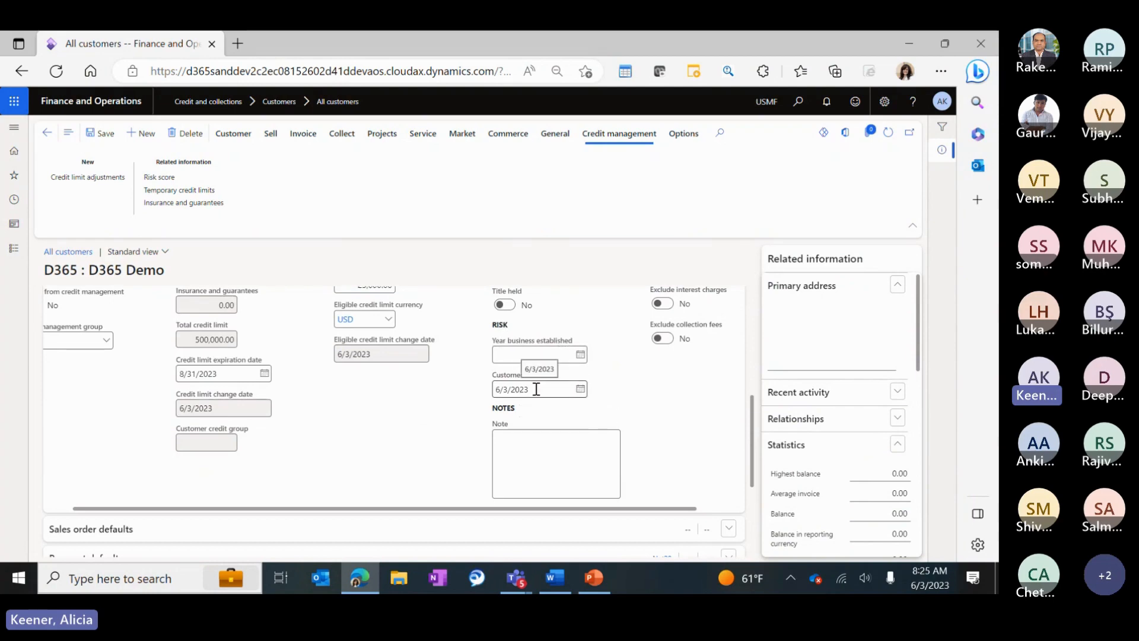
Set the year business established to 6/1/2023.
click(580, 355)
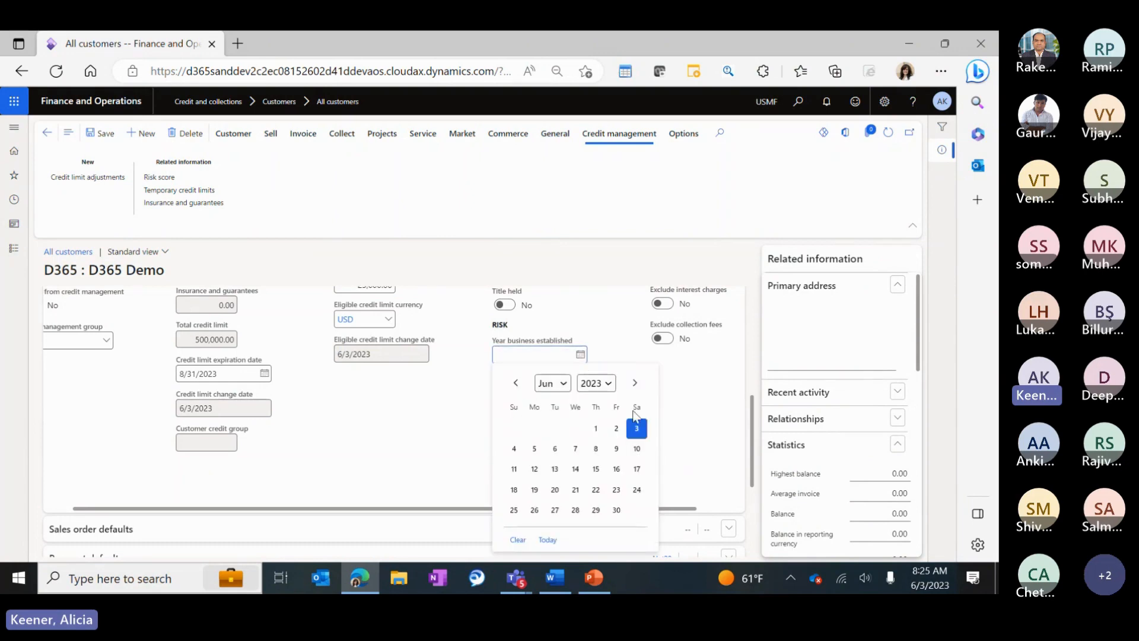
click(596, 428)
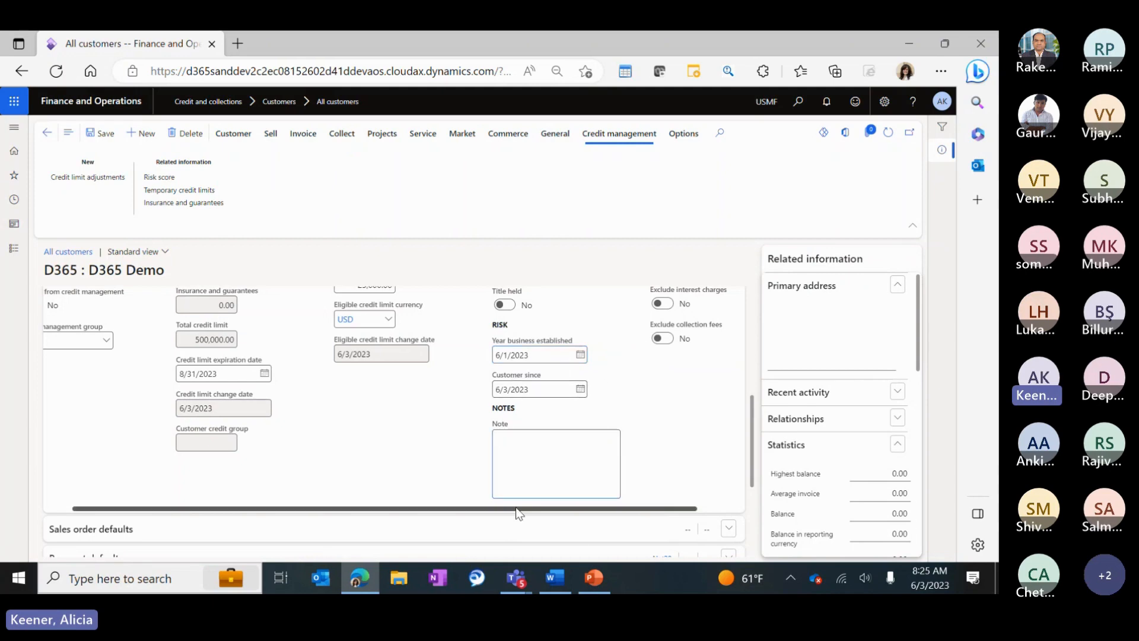
scroll(520, 513, right, 1)
scroll(656, 456, up, 5)
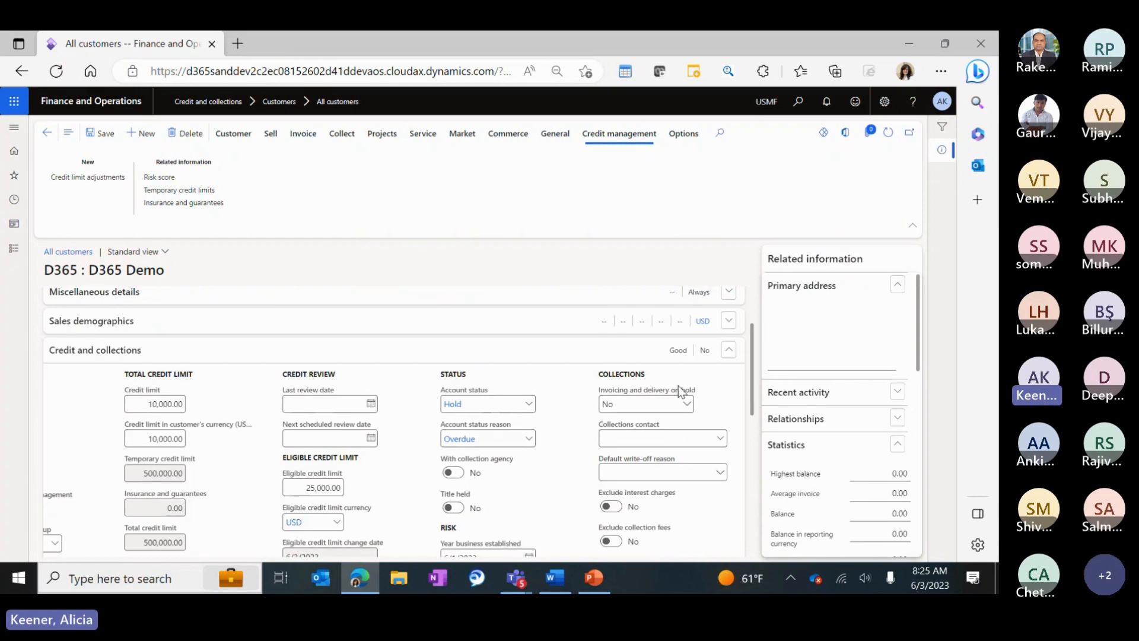
scroll(704, 408, down, 1)
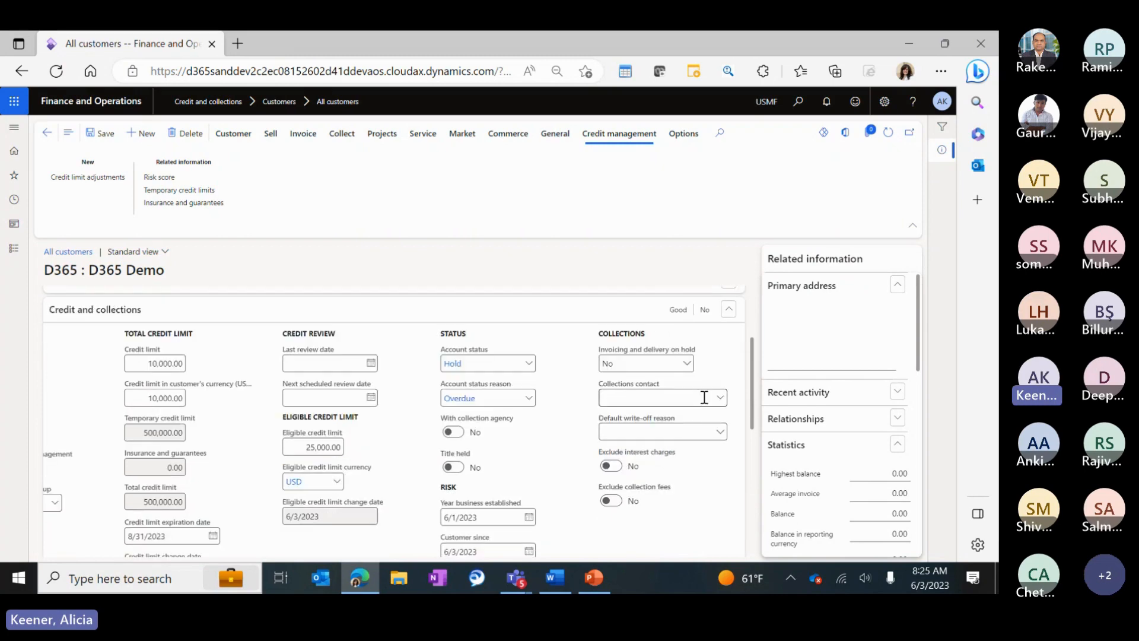
click(686, 364)
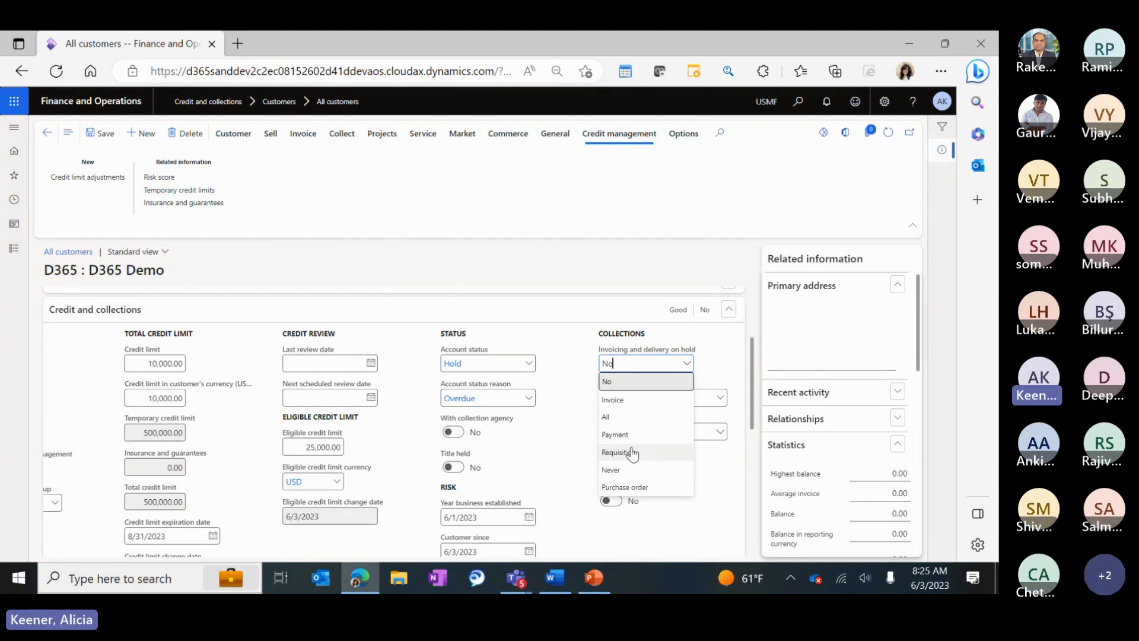
Leave invoicing and delivery on hold at No and check the empty Collections contact lookup.
click(564, 414)
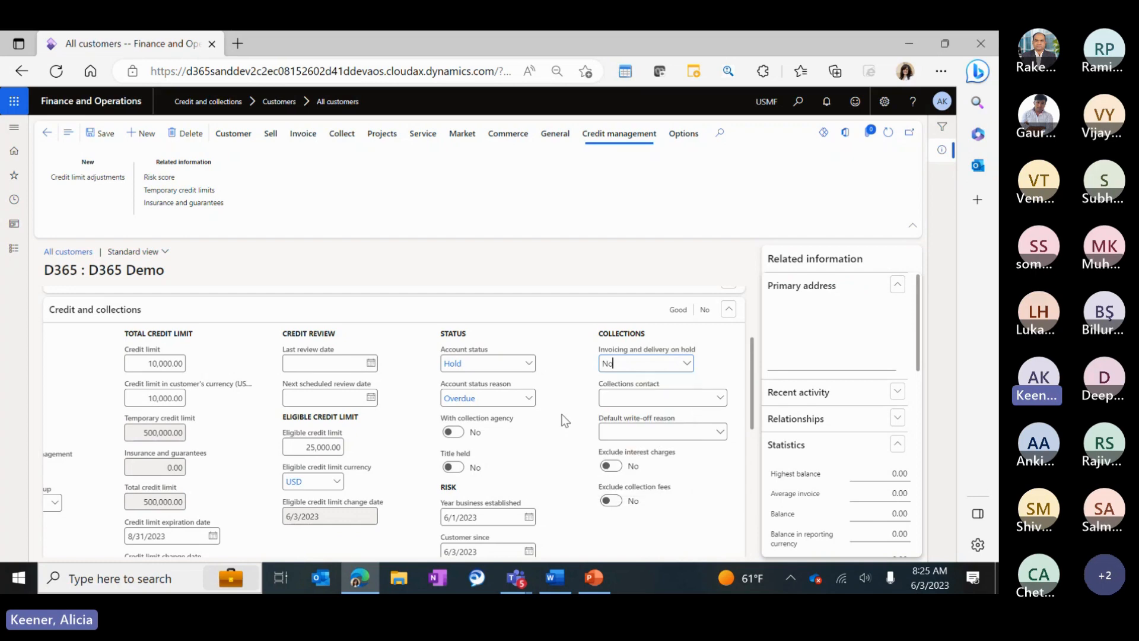
scroll(564, 418, down, 3)
scroll(564, 419, up, 3)
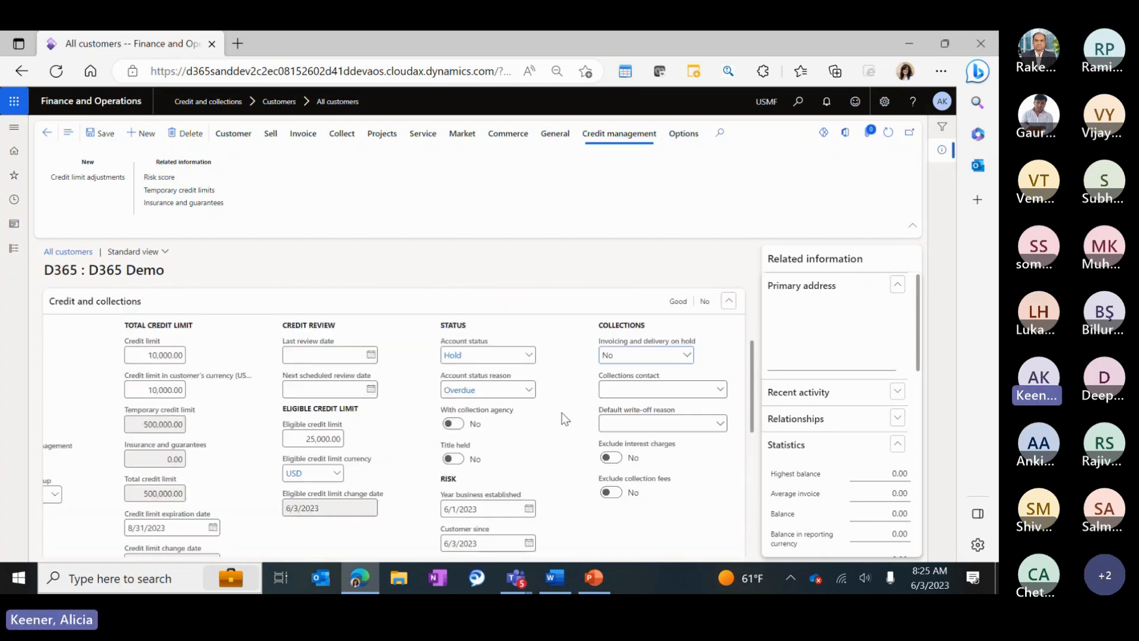
scroll(563, 418, down, 3)
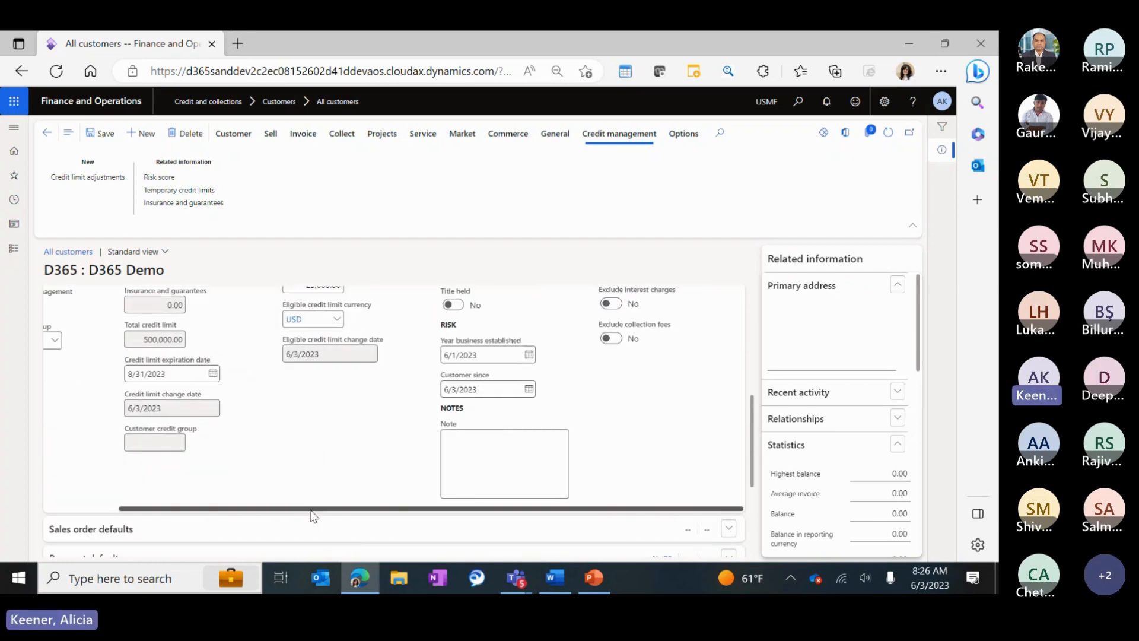
scroll(311, 510, left, 3)
scroll(312, 414, up, 2)
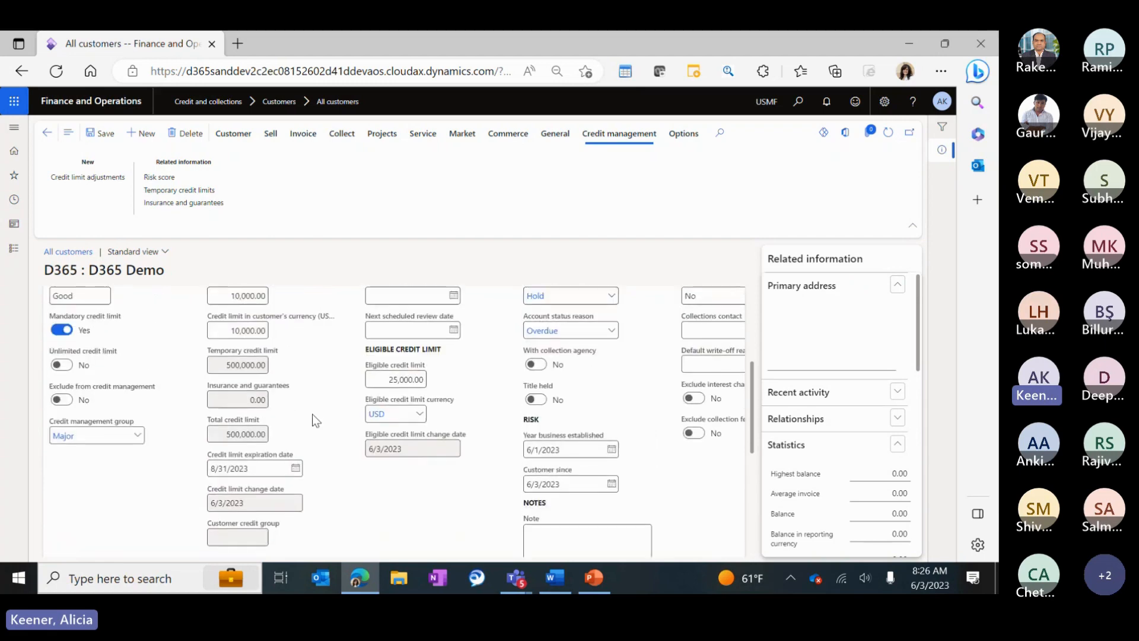
scroll(312, 414, up, 1)
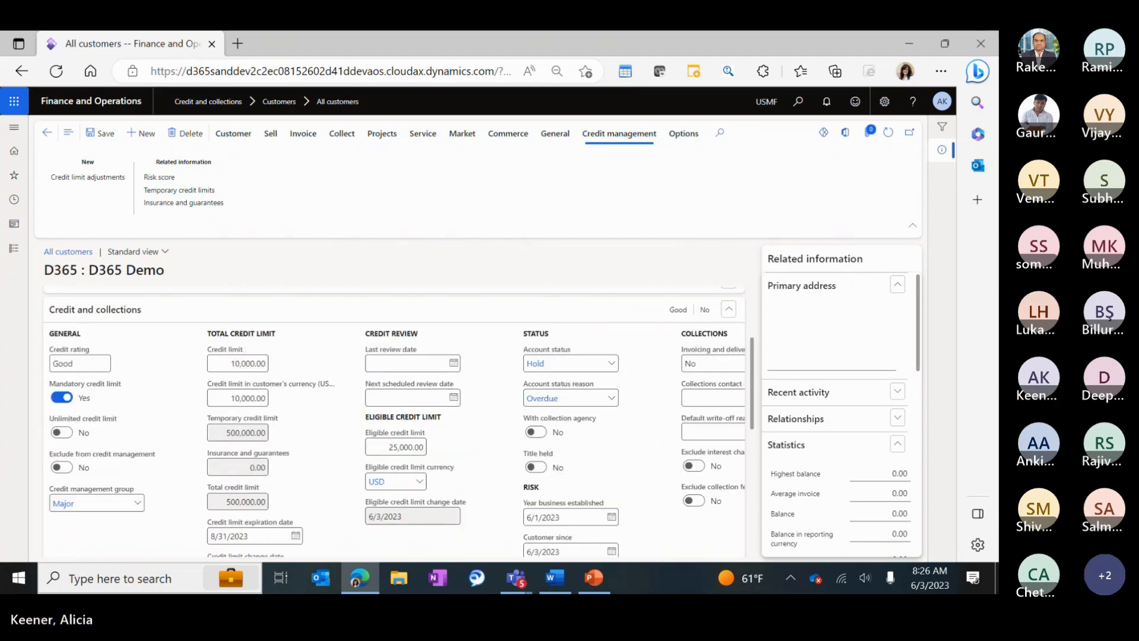
scroll(659, 451, up, 1)
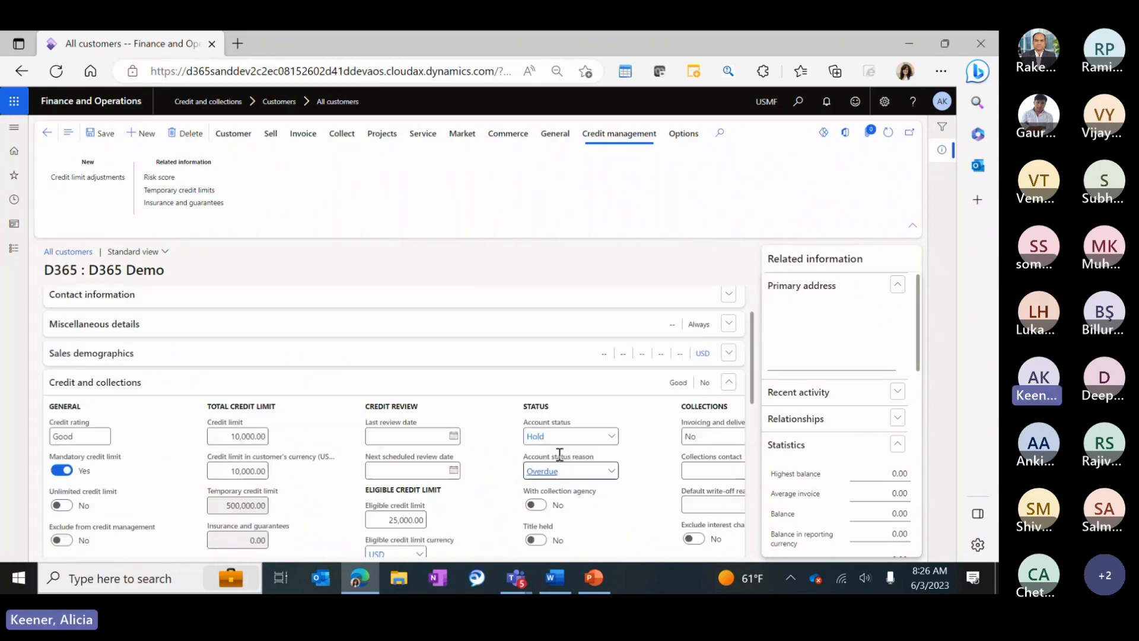
scroll(542, 454, down, 3)
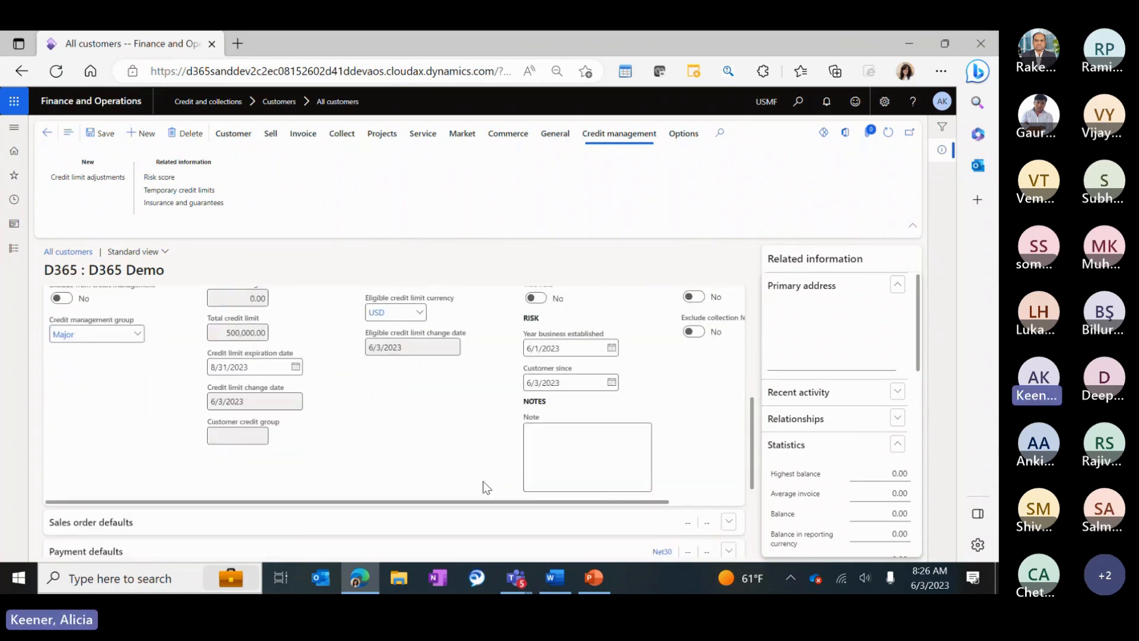
drag(454, 509, 664, 509)
scroll(676, 433, up, 3)
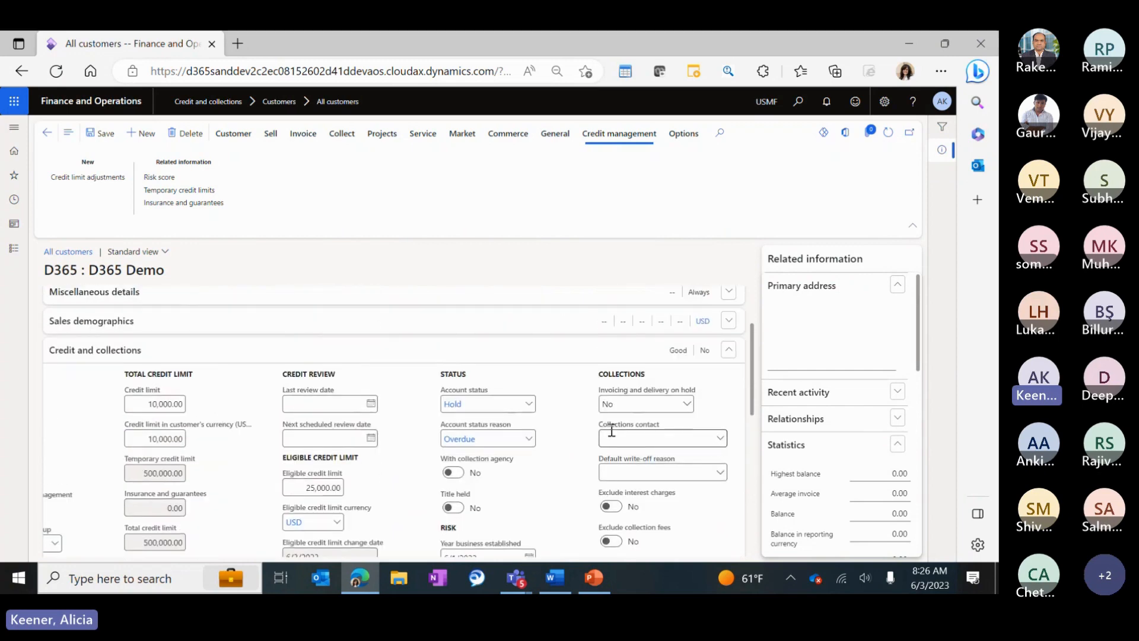
click(718, 439)
click(717, 440)
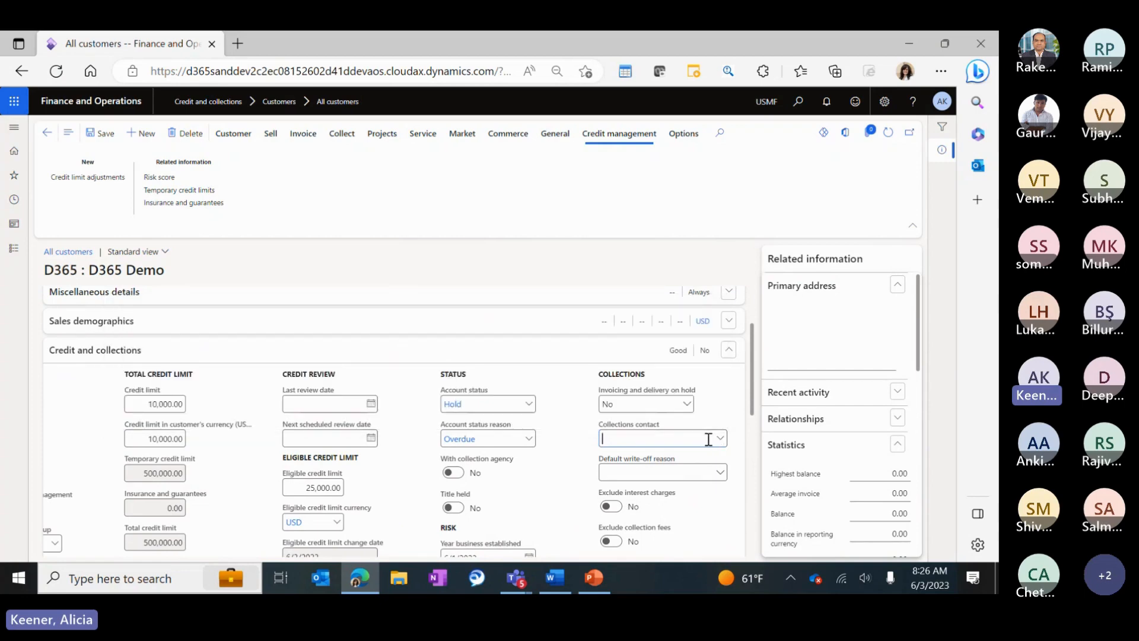
Add an Email address contact line with the customer's e-mail and save the record.
scroll(237, 386, up, 2)
click(92, 371)
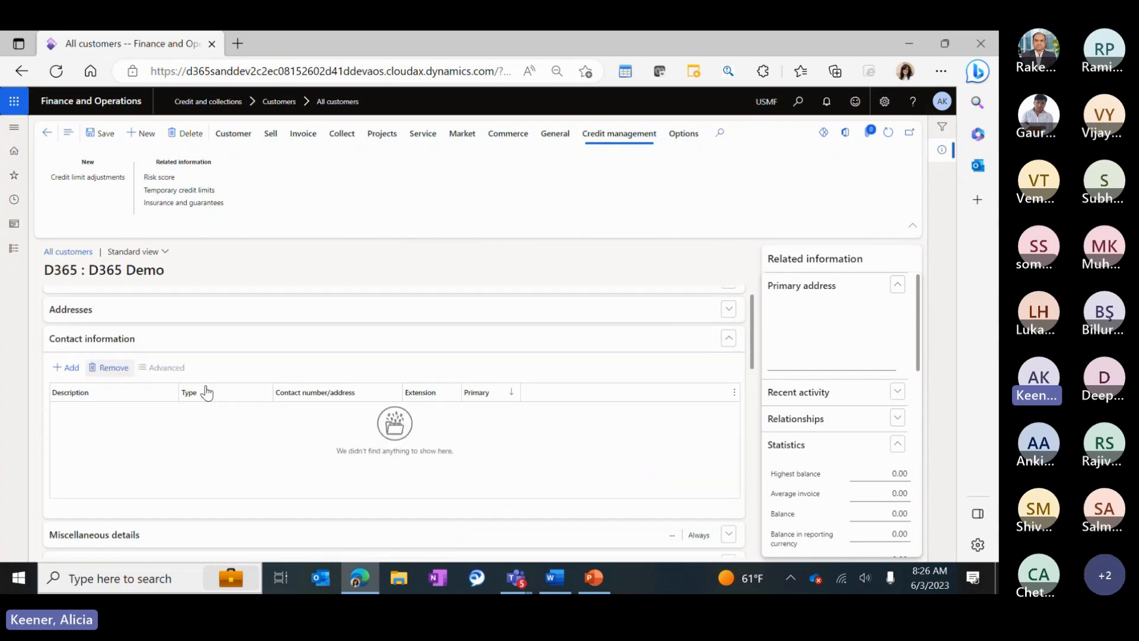
click(67, 367)
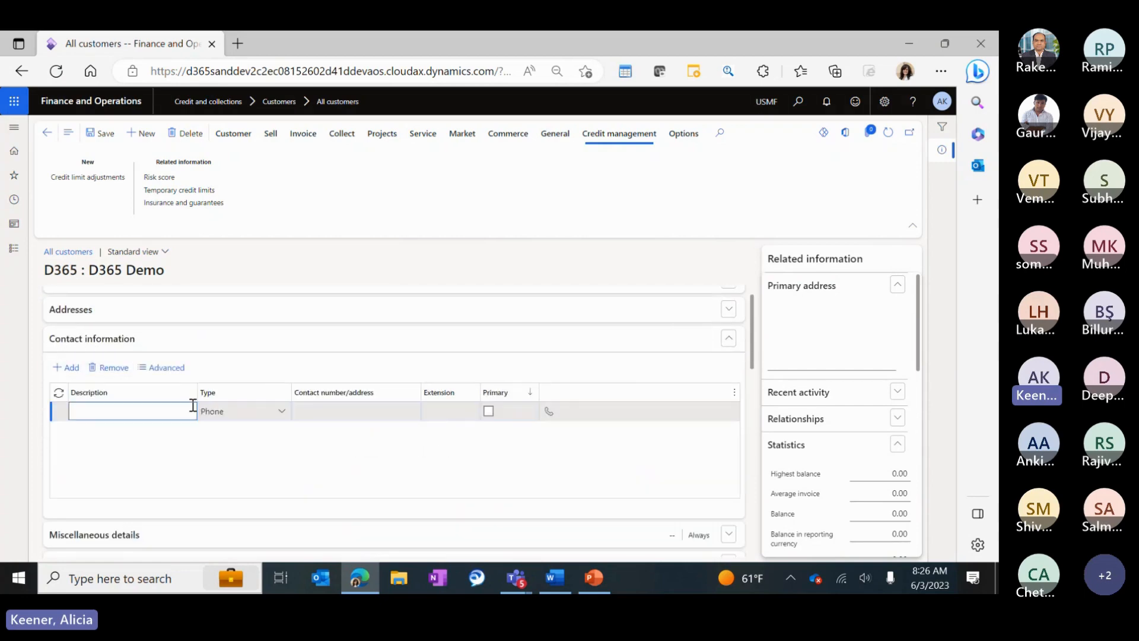
text(AK)
key(Tab)
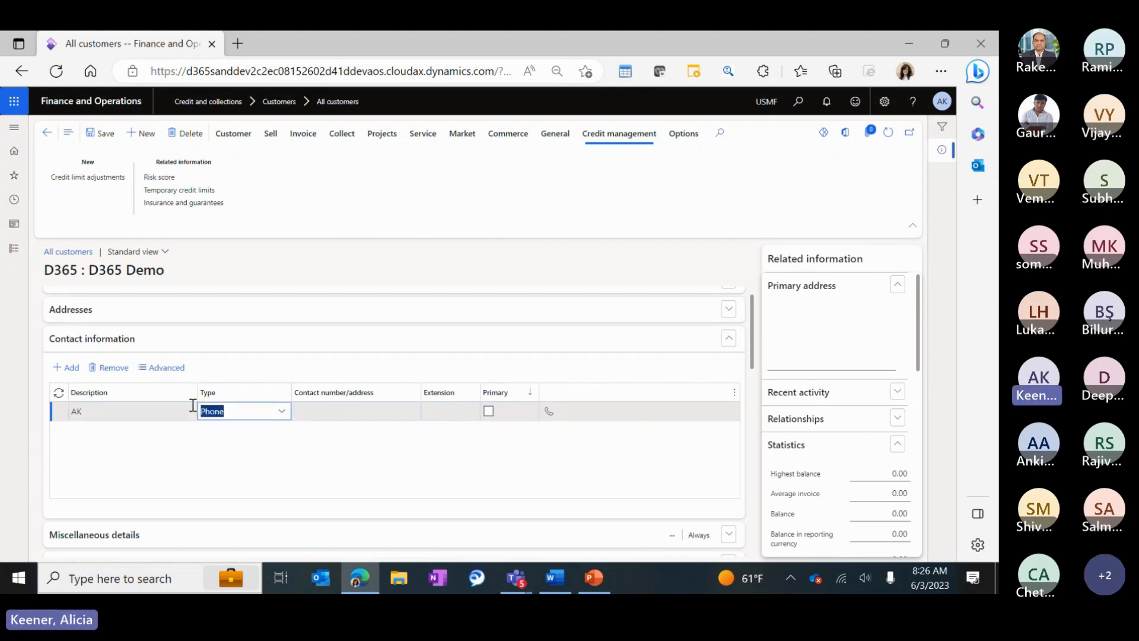
text(E)
key(Tab)
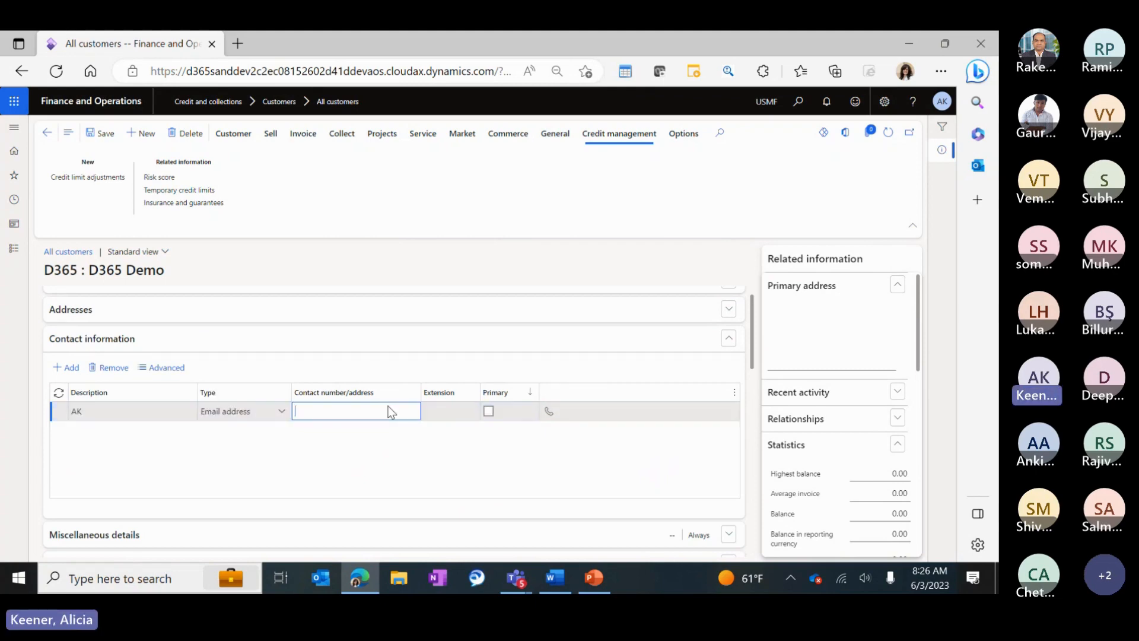
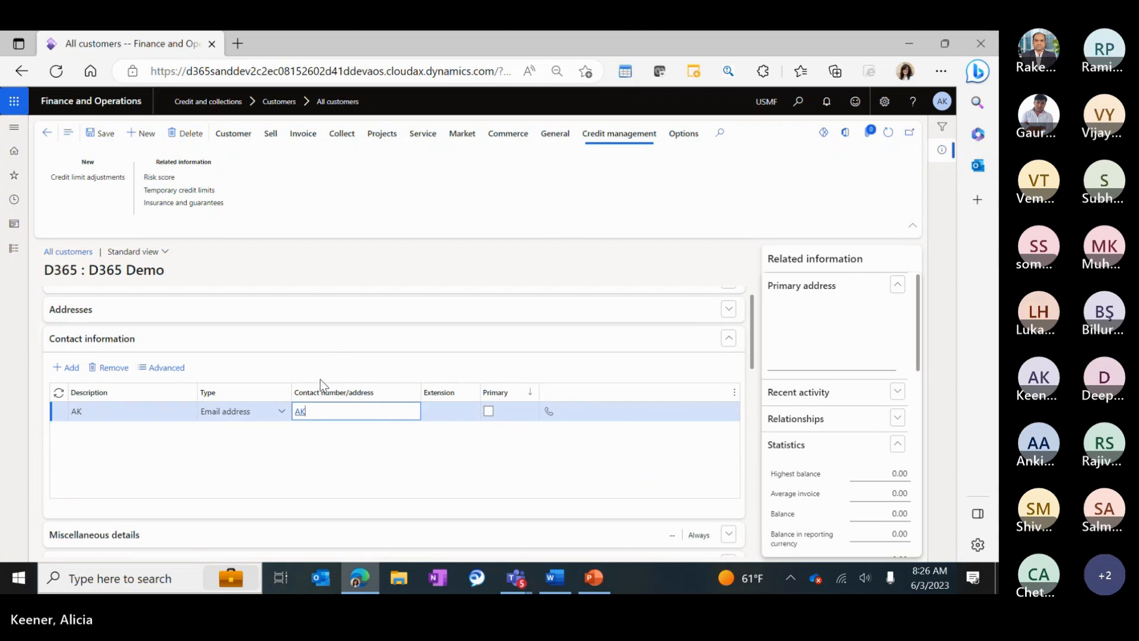
key(ctrl+s)
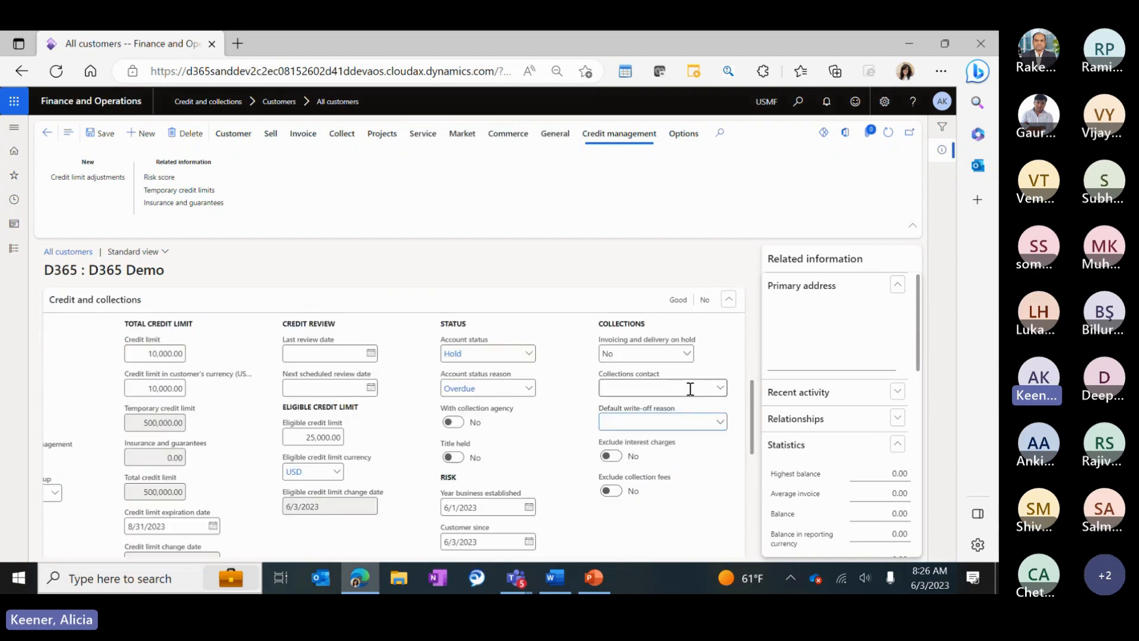
click(721, 395)
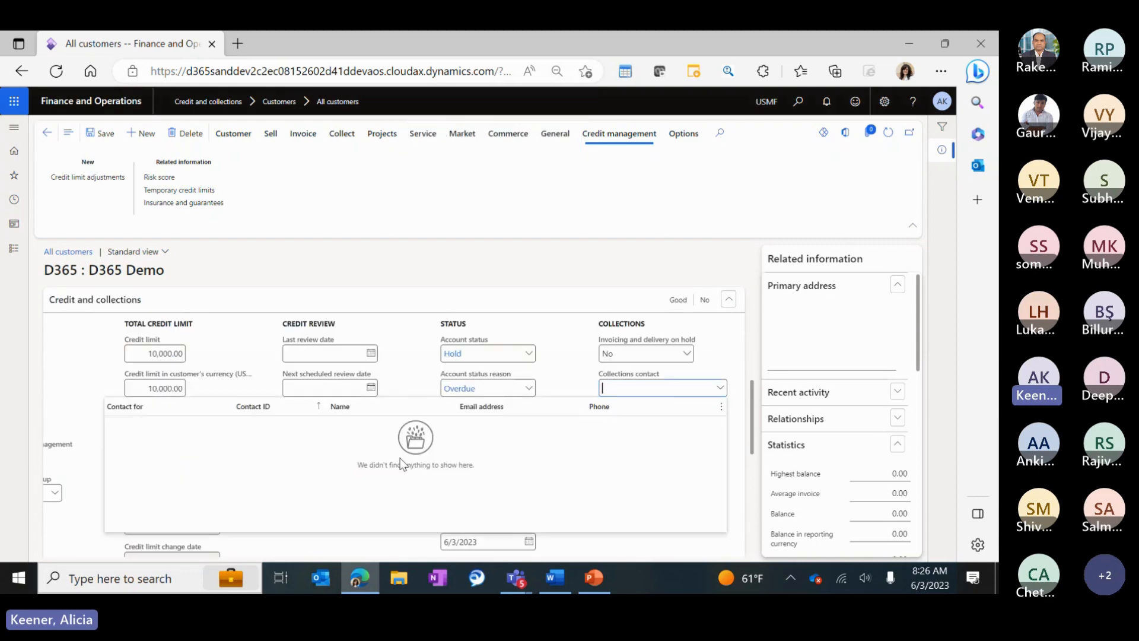
click(638, 388)
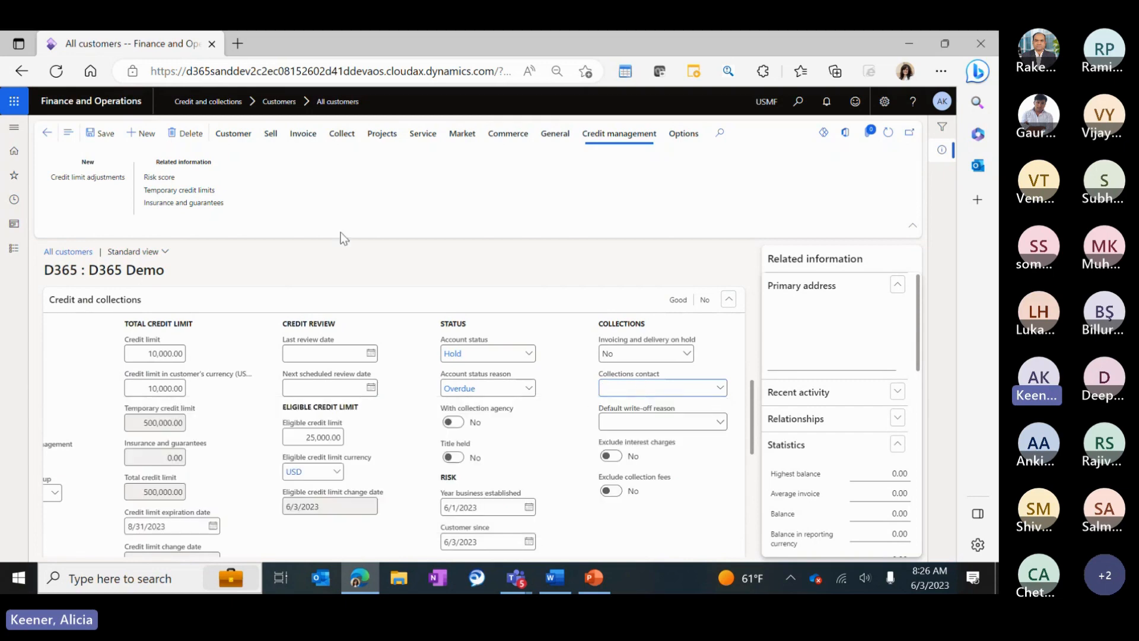
Create and save a new contact with a first name, then enter it as Collections contact.
click(233, 133)
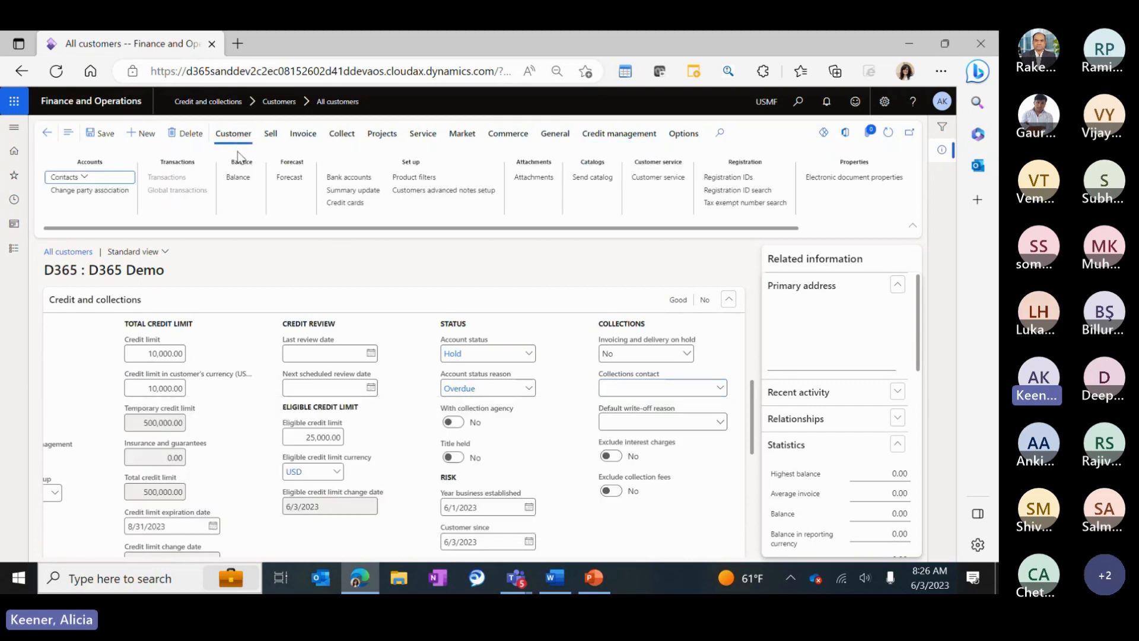
click(83, 177)
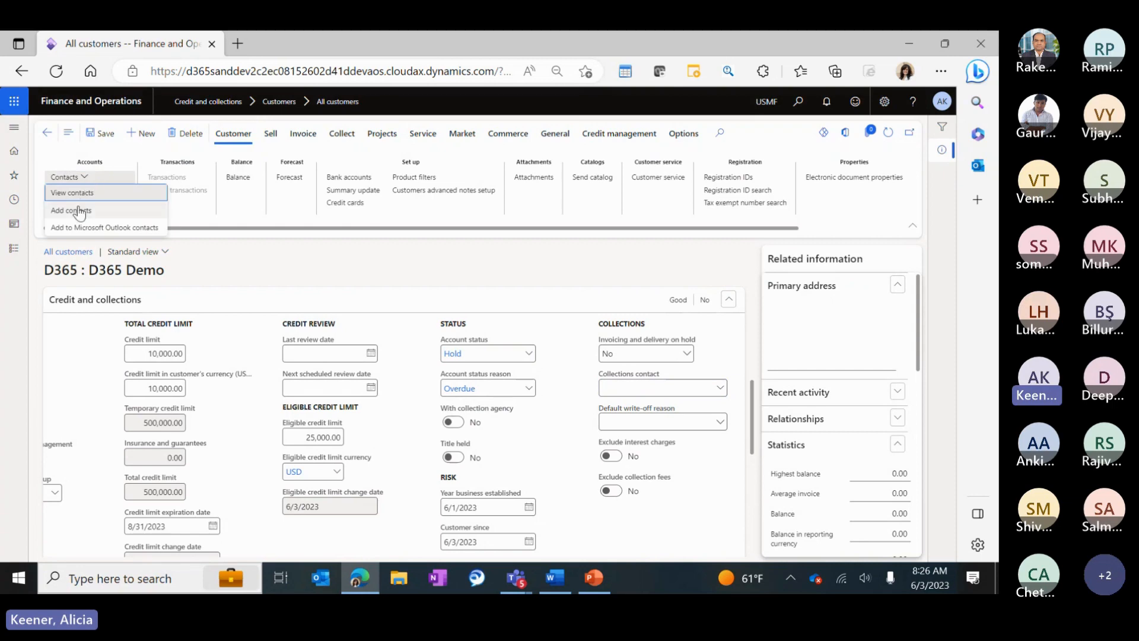
click(415, 276)
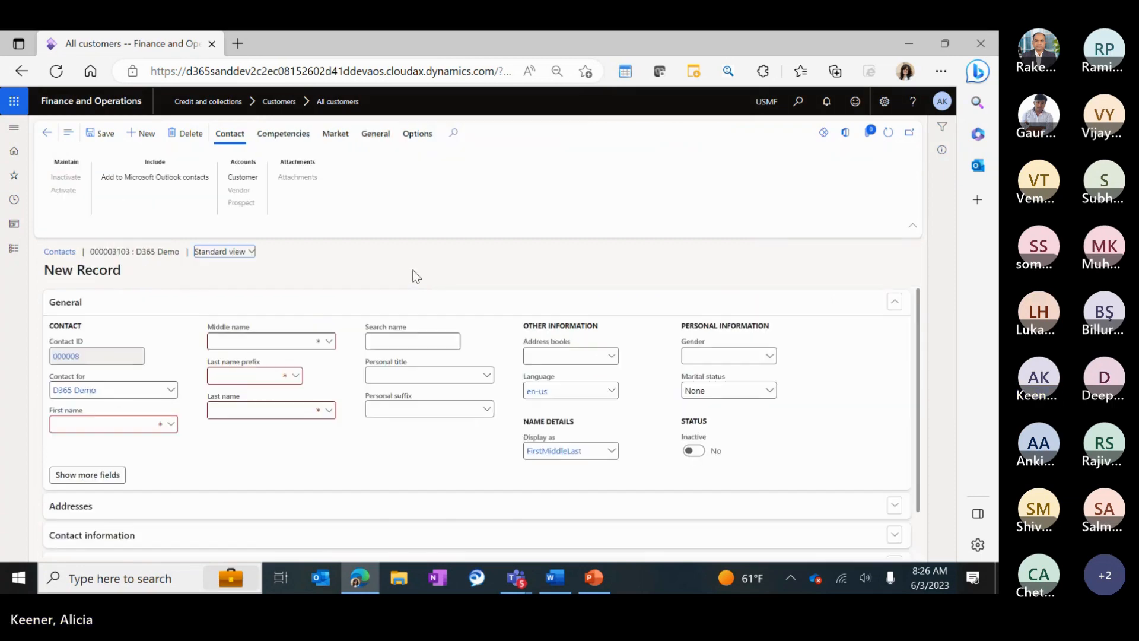
click(122, 426)
text(D)
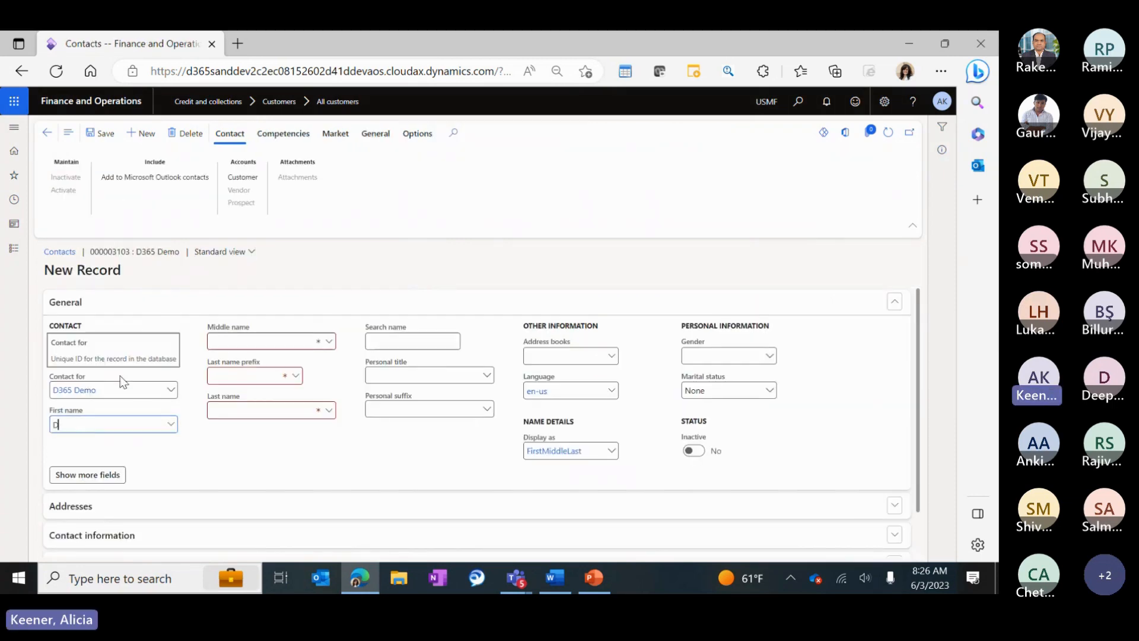
text(365 AK)
key(Tab)
click(103, 135)
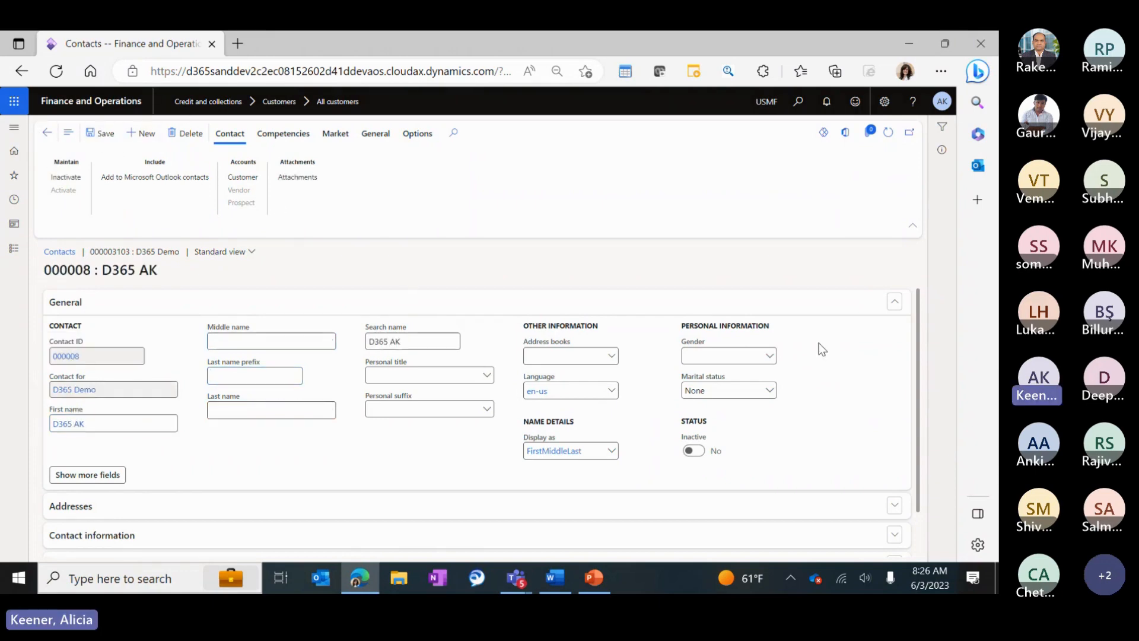
key(Escape)
click(719, 388)
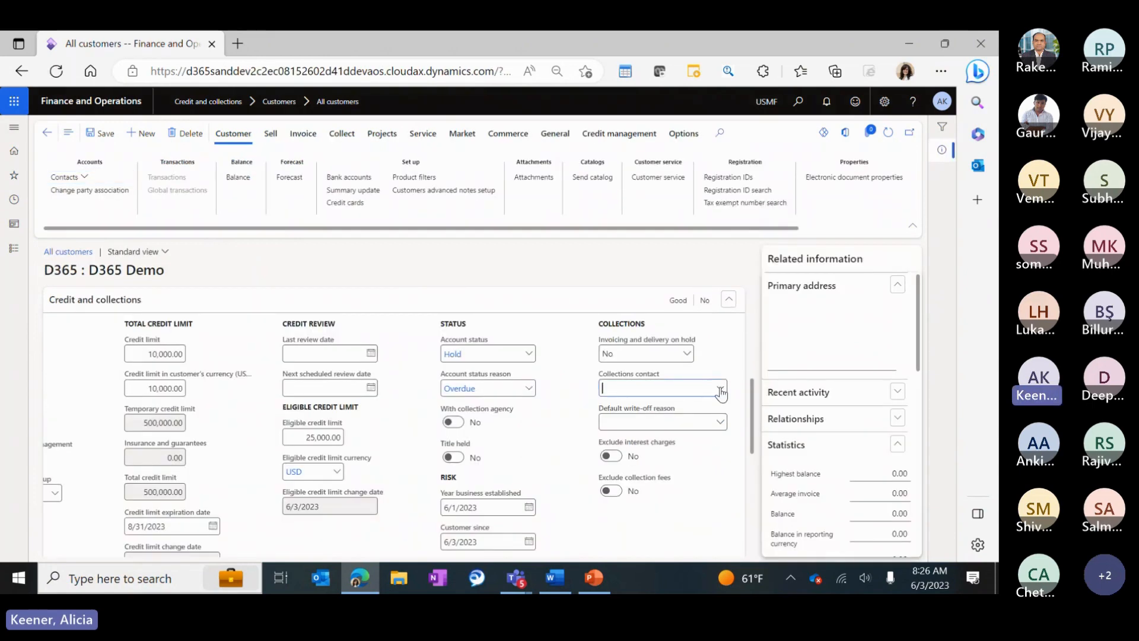
text(D365 AK)
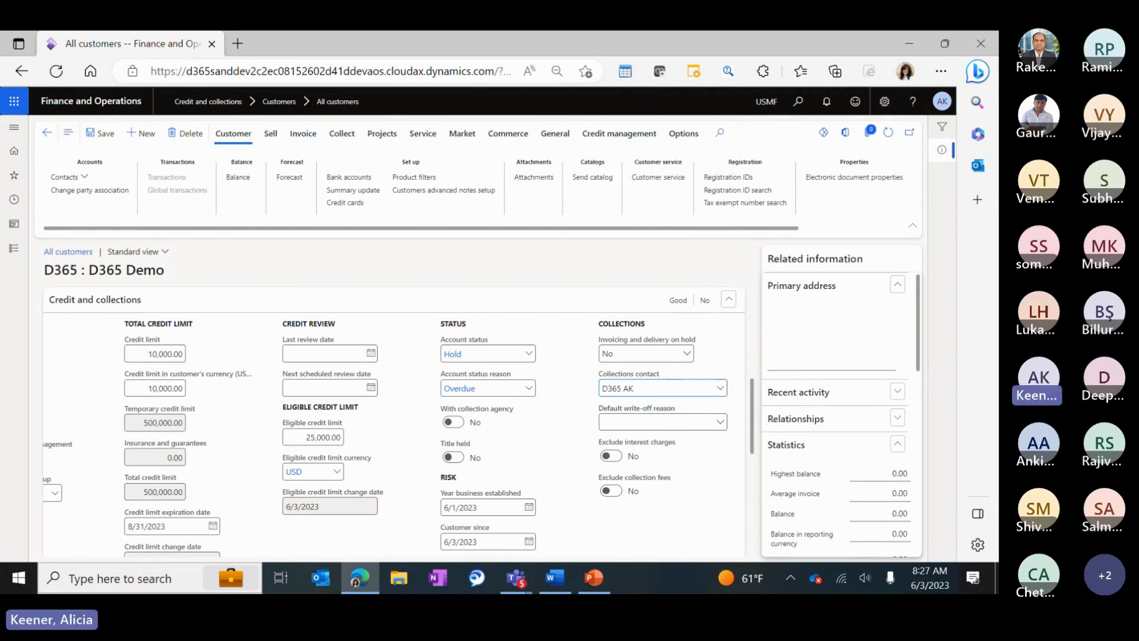
Show the Credit management actions on the D365 Demo customer record.
click(596, 134)
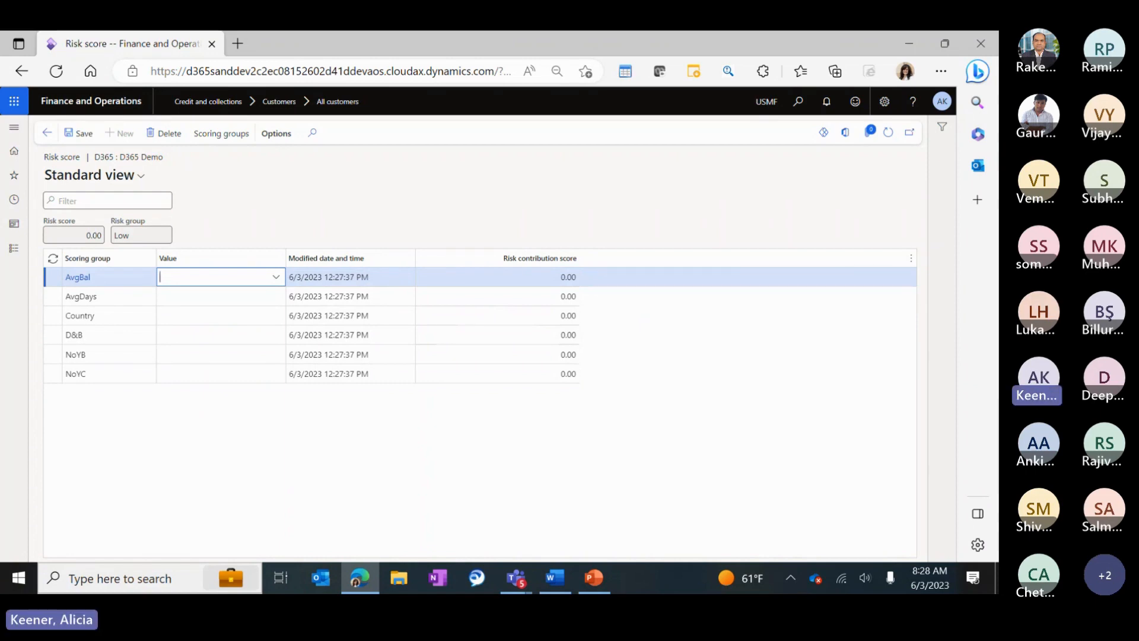
Open Credit management setup's Risk Scoring groups page, showing AvgBal's six average-balance ranges.
click(15, 249)
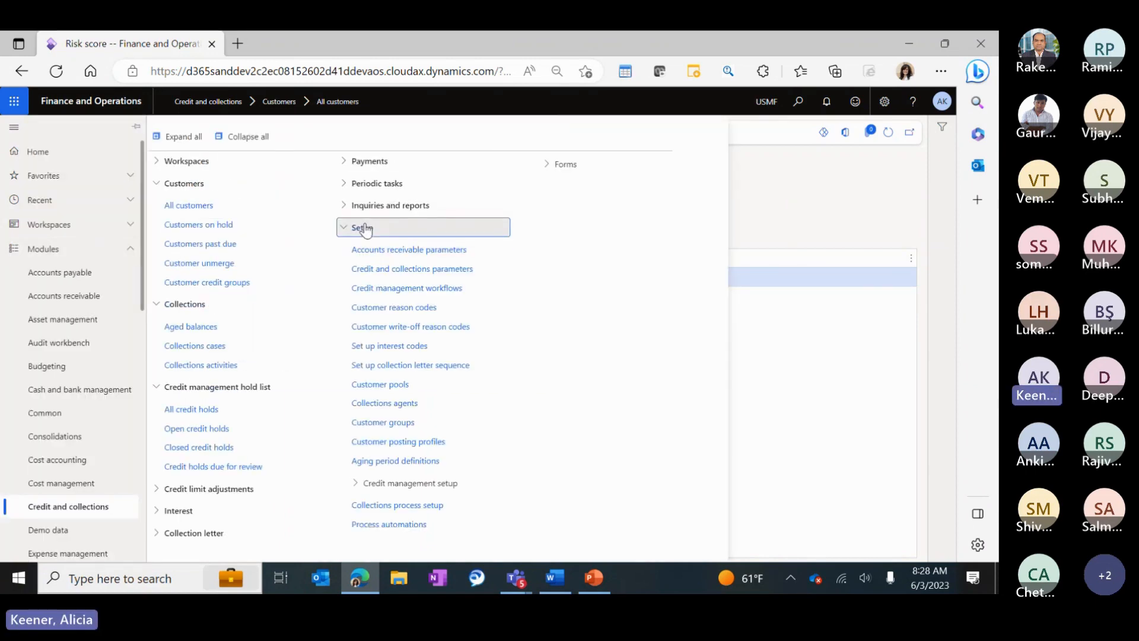
click(432, 481)
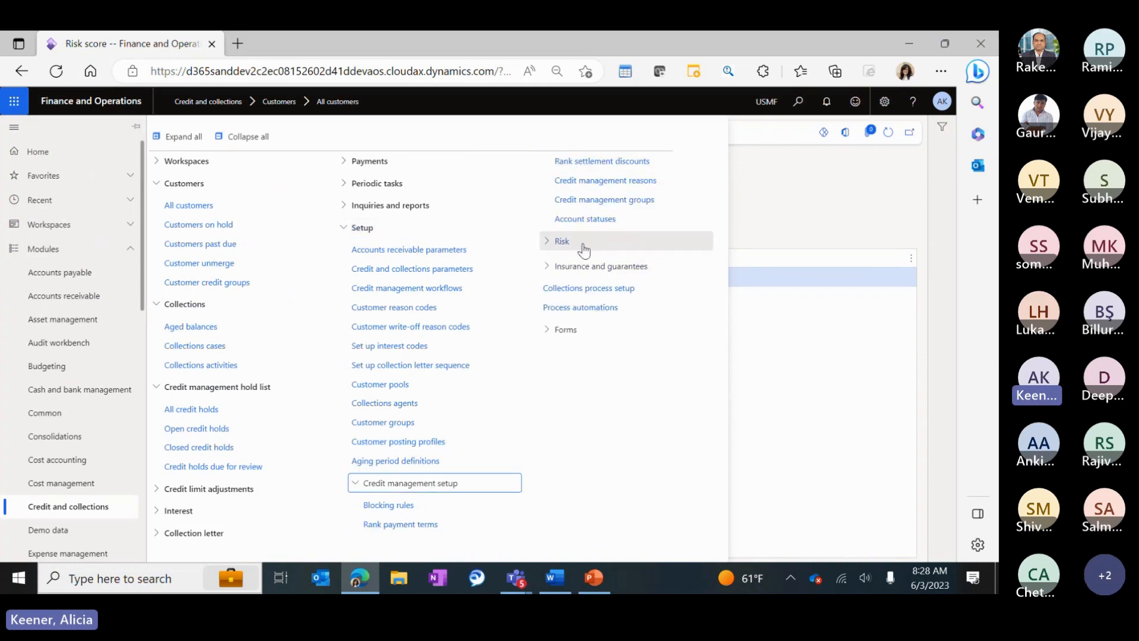
click(584, 244)
click(604, 268)
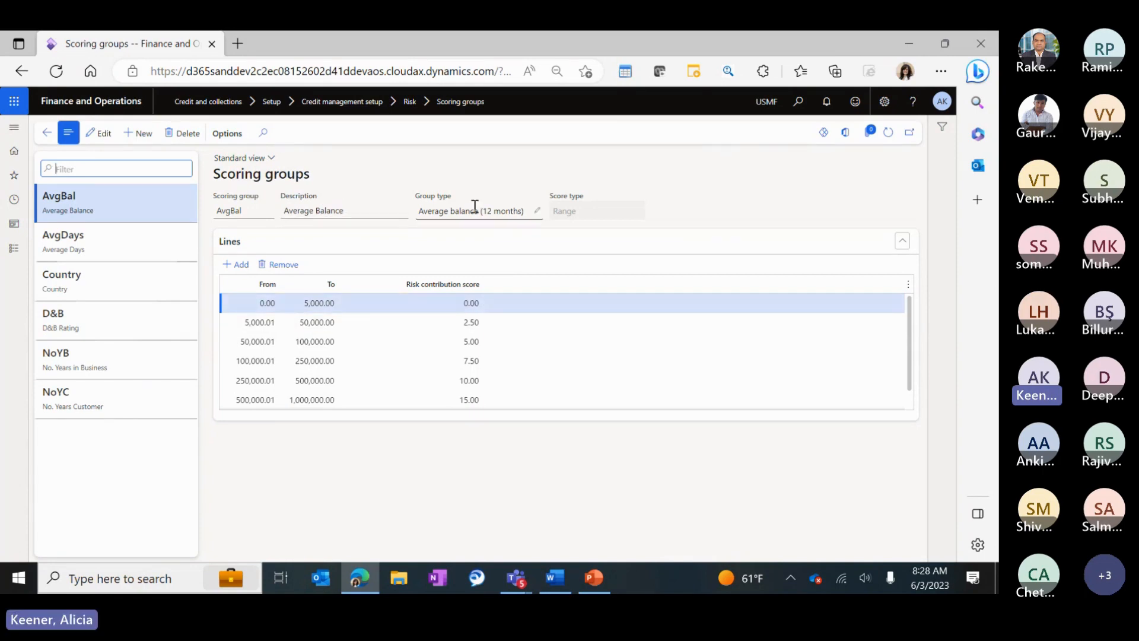
click(142, 134)
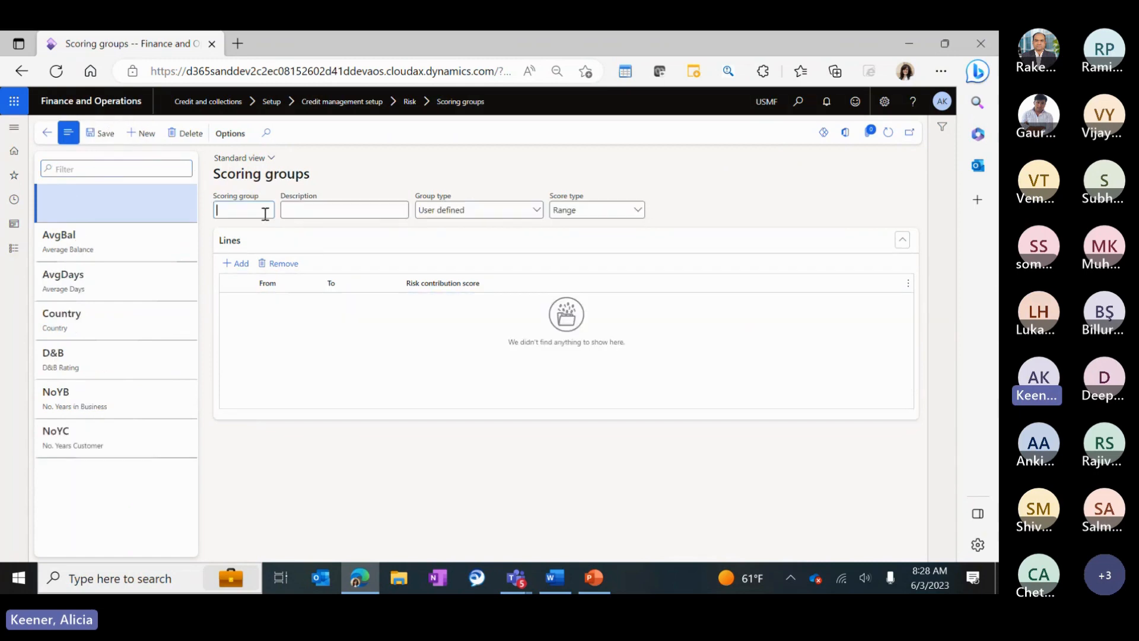
text(Cust)
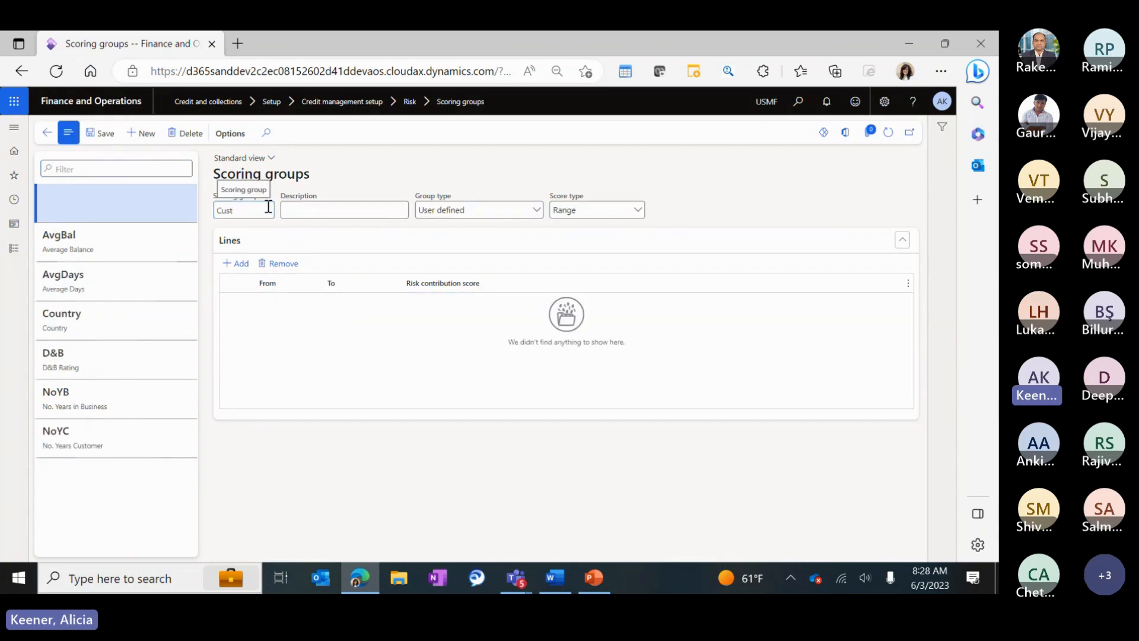
key(Tab)
click(537, 210)
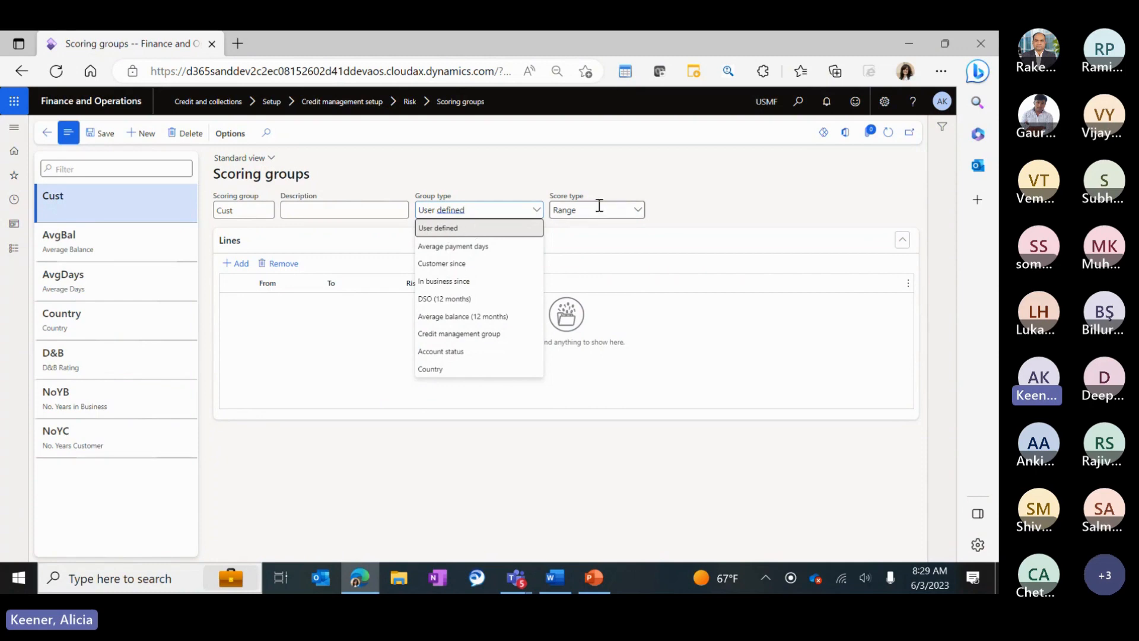
click(637, 212)
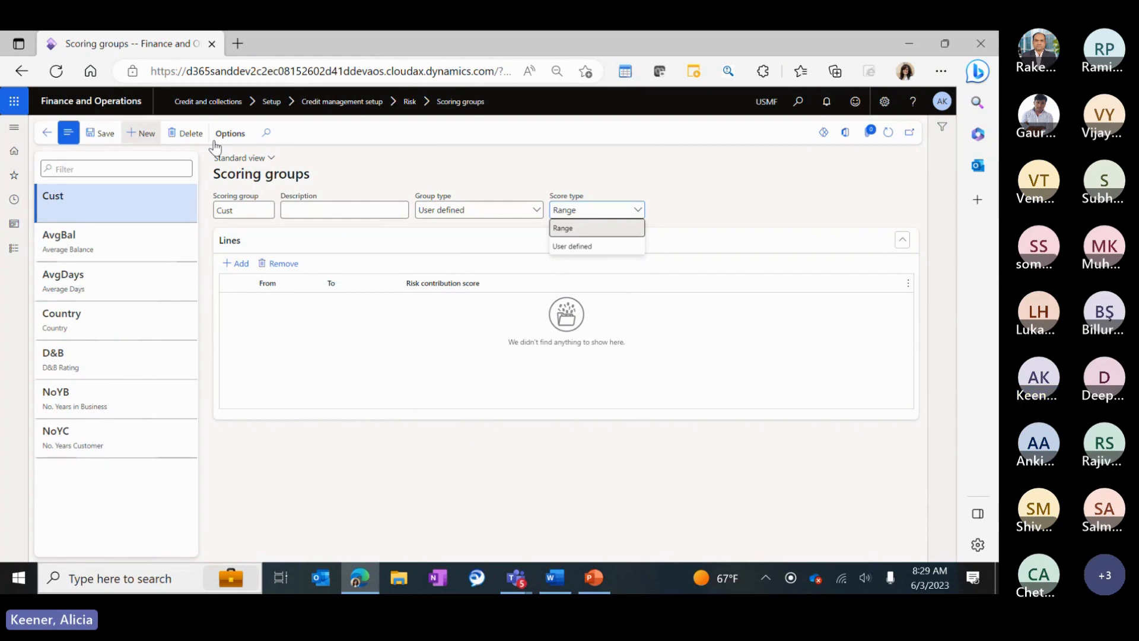
click(185, 133)
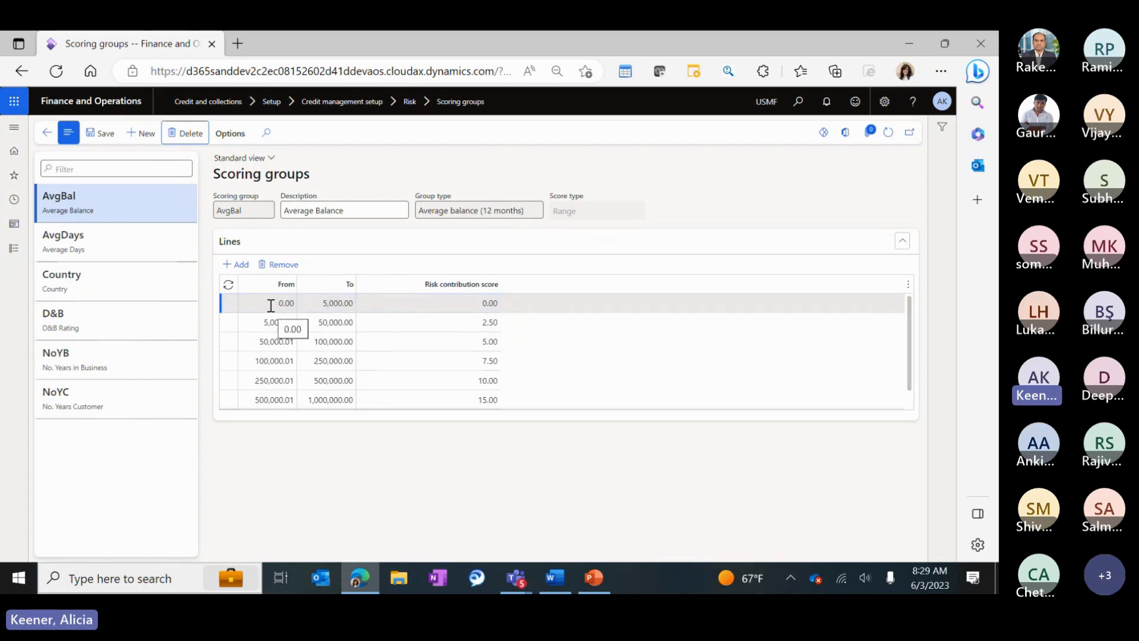
Inspect AvgBal's first contribution score and top range limit, then switch to the AvgDays group.
click(479, 304)
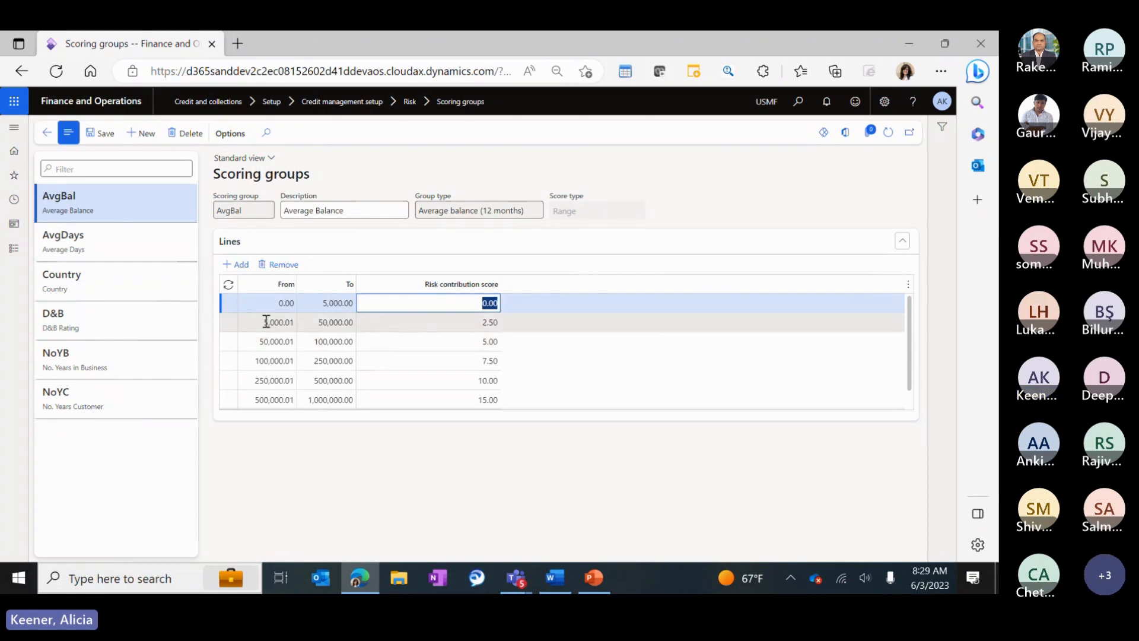
click(252, 399)
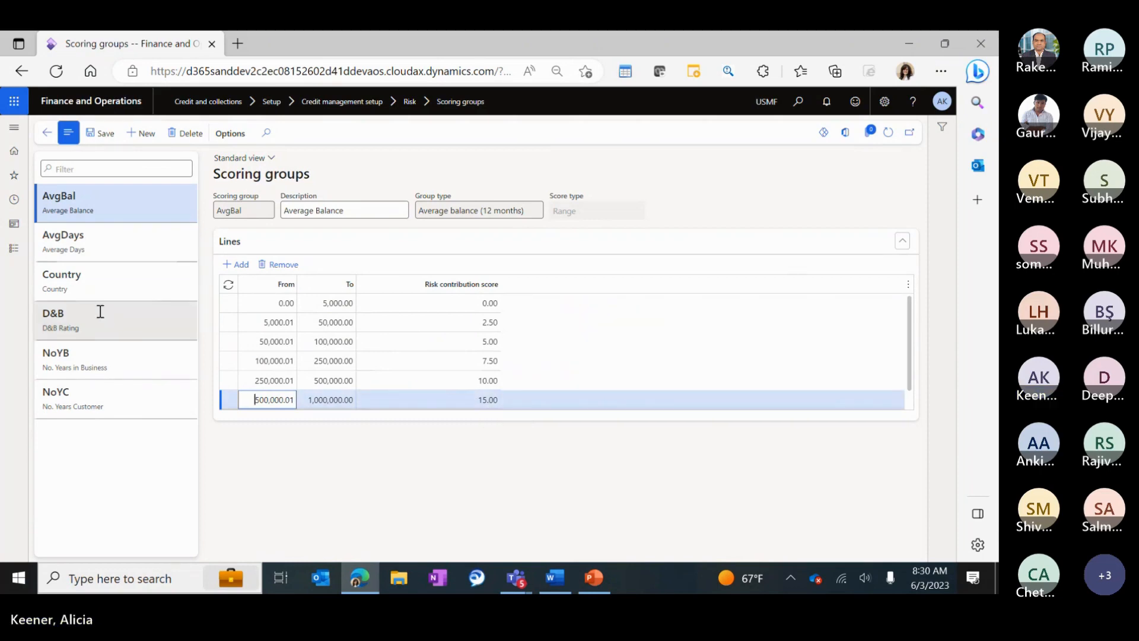
click(107, 247)
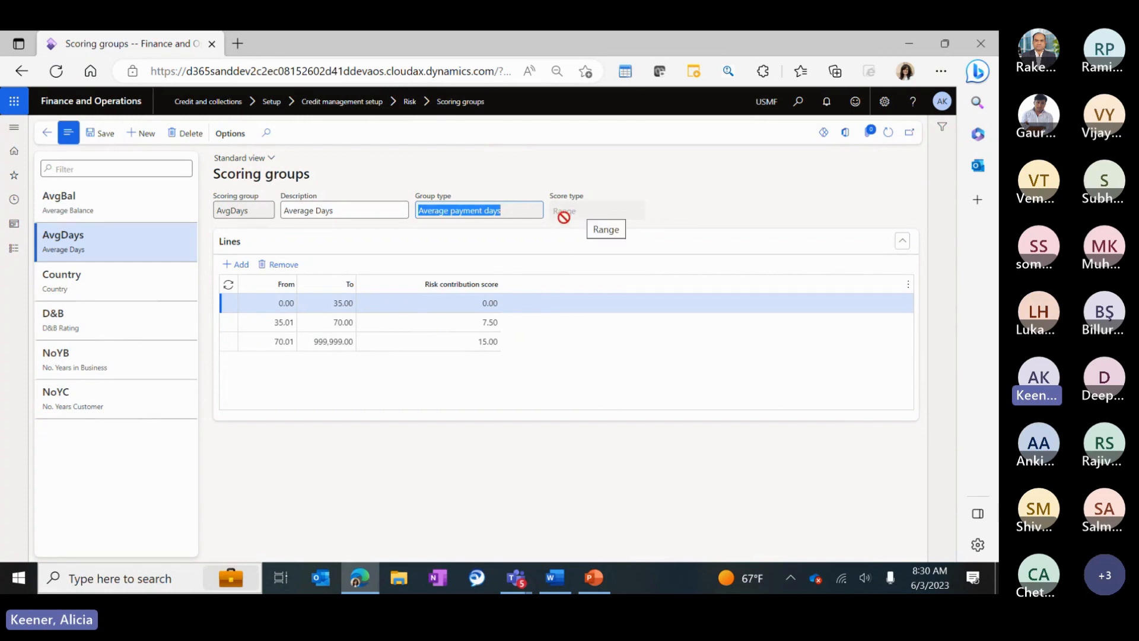
Review the Country scoring group's lines, then the D&B Rating group down to D1–E3.
click(105, 279)
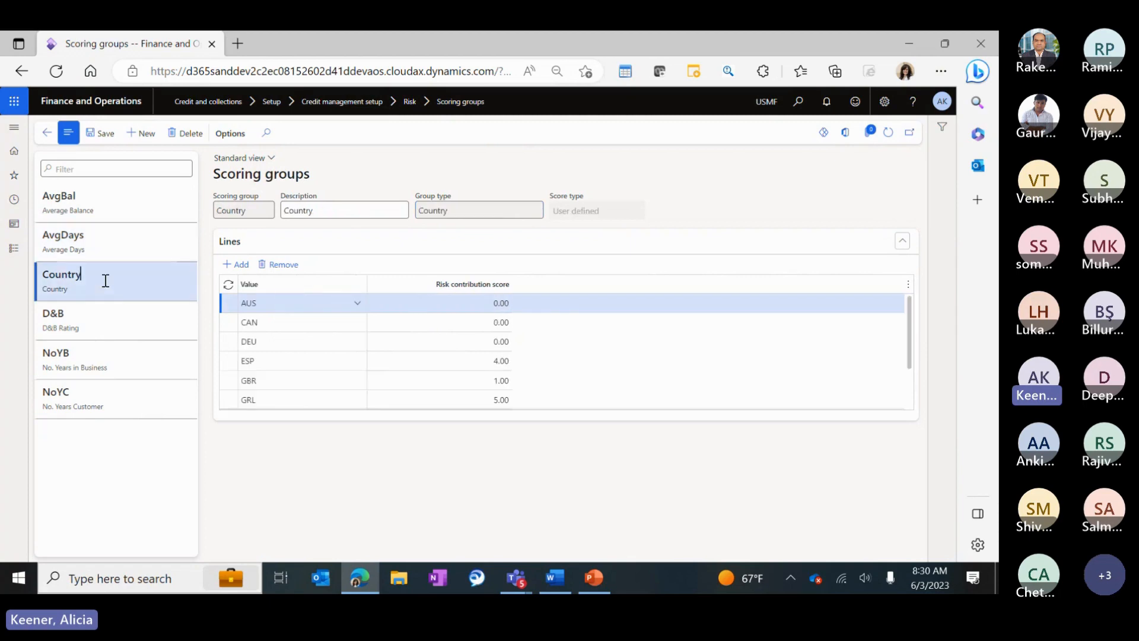
click(478, 211)
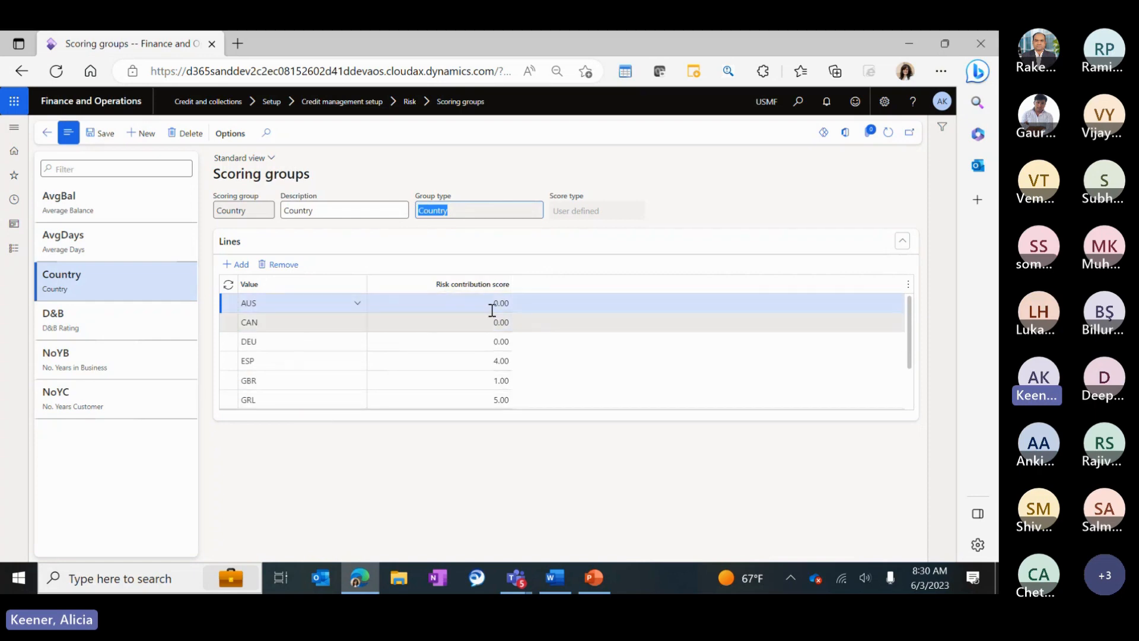
scroll(492, 310, down, 3)
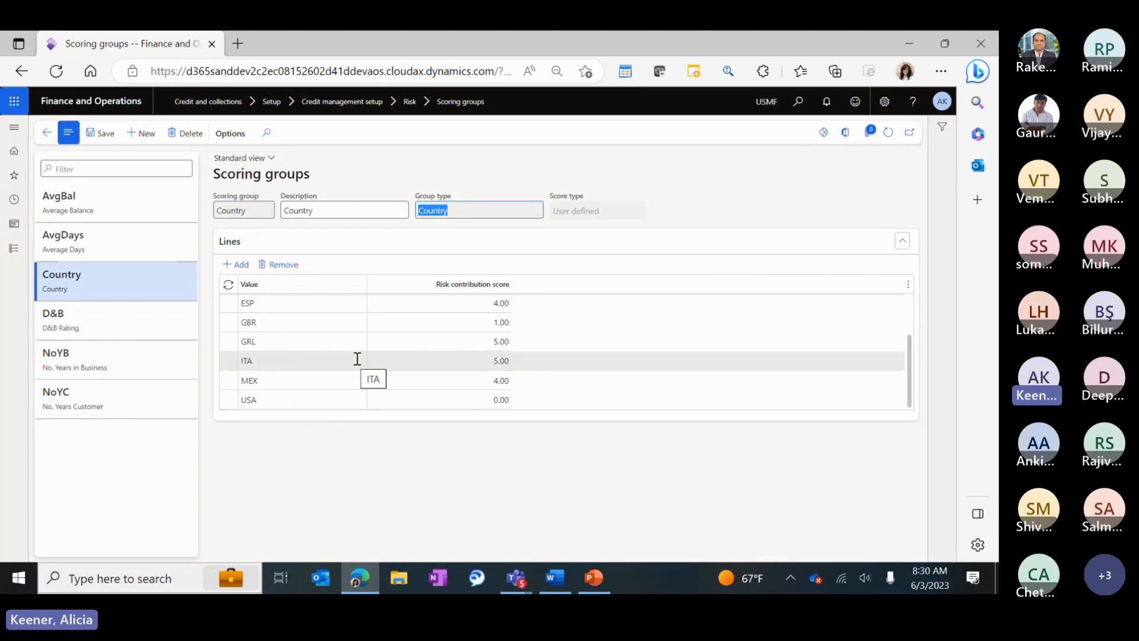
click(104, 319)
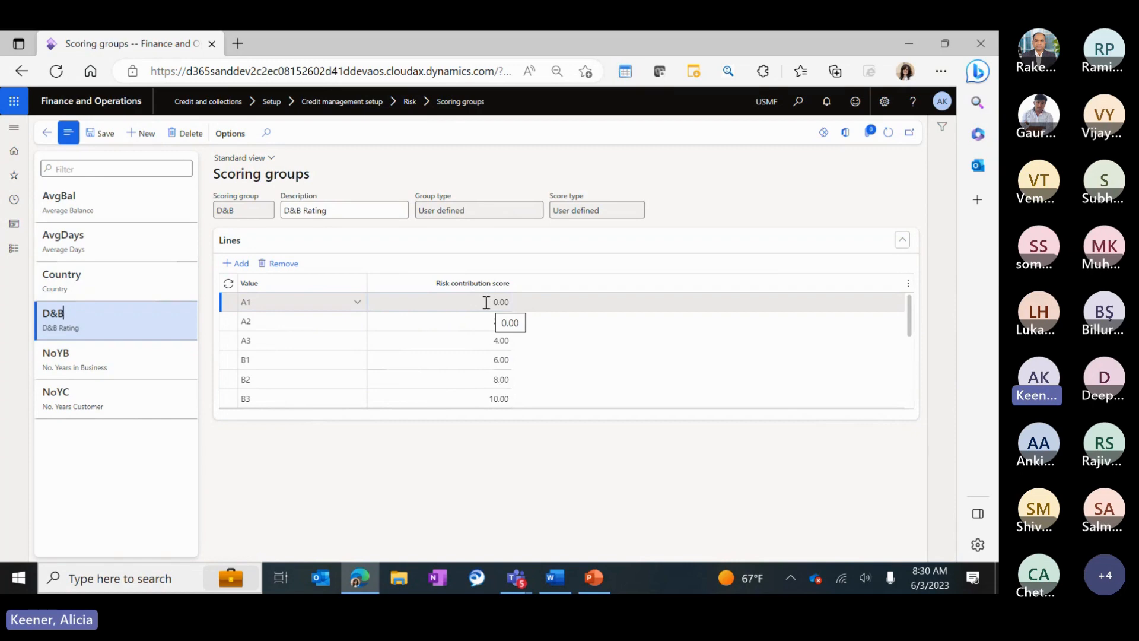
scroll(468, 364, down, 4)
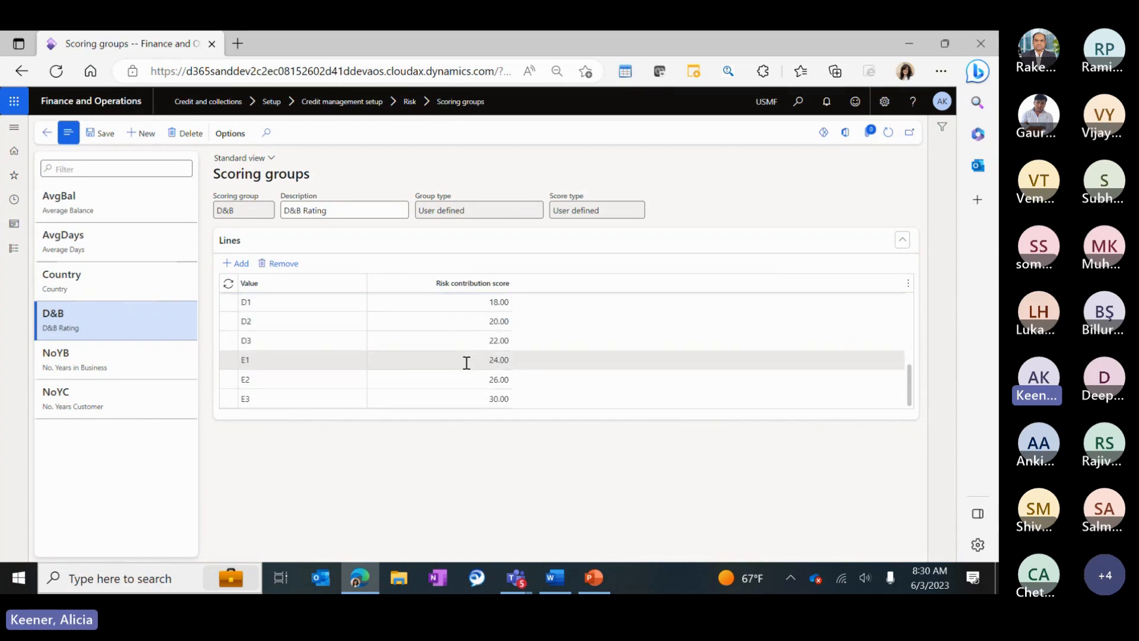
Review the NoYB Range-type and NoYC scoring groups, then bring up Credit and collections.
click(107, 362)
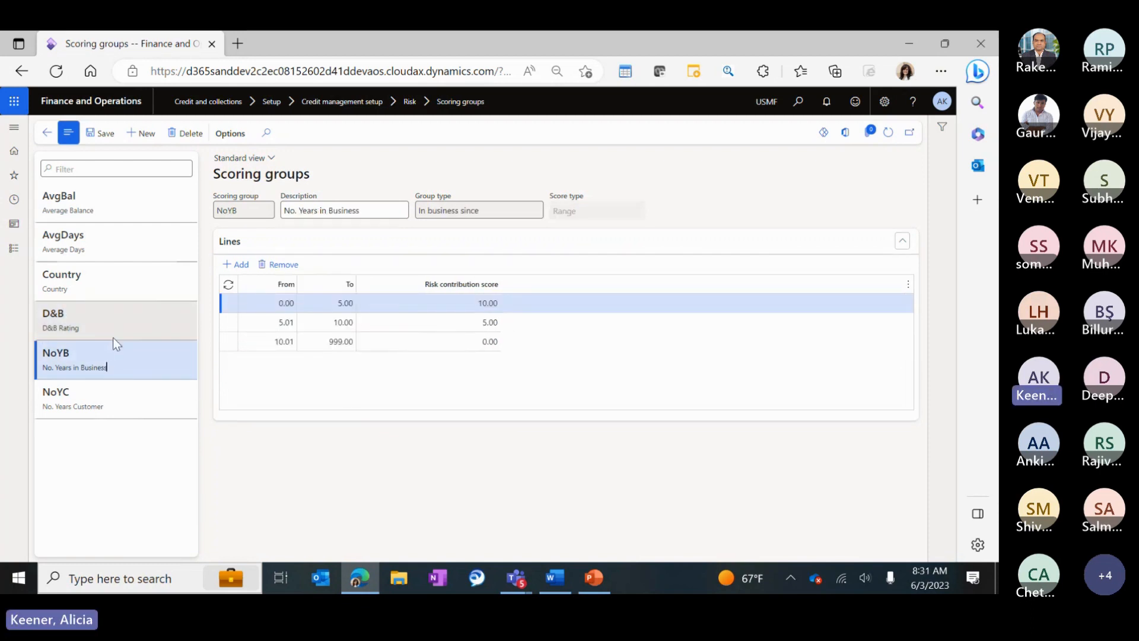
drag(589, 209, 564, 213)
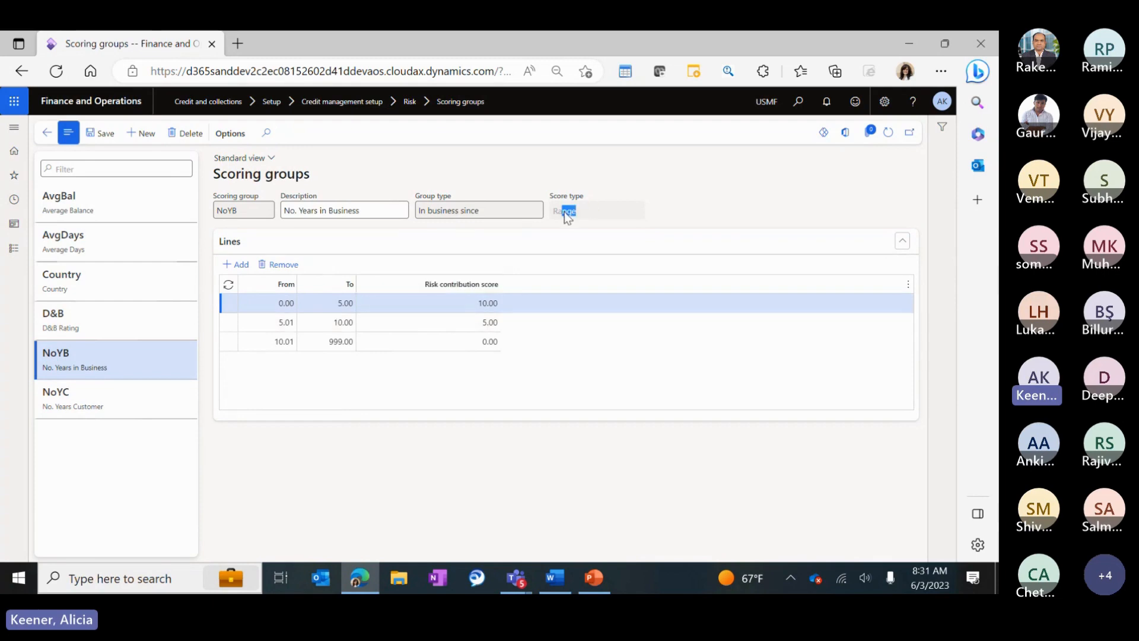
click(71, 392)
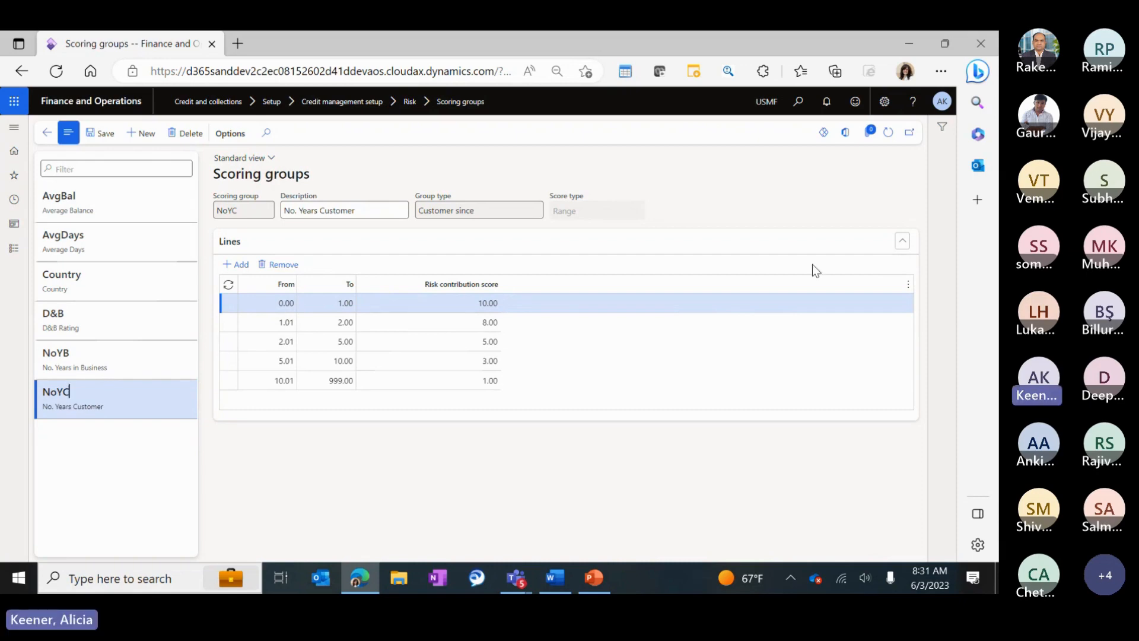
click(11, 255)
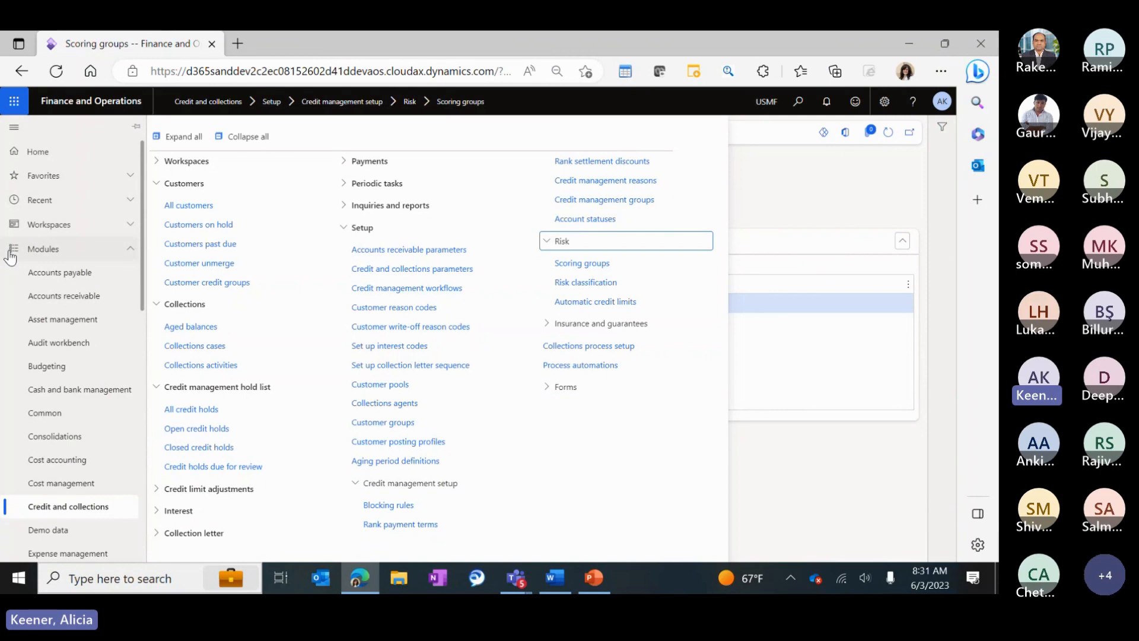
View the Low risk classification line, then select D365 Demo in All customers for its risk score.
click(632, 284)
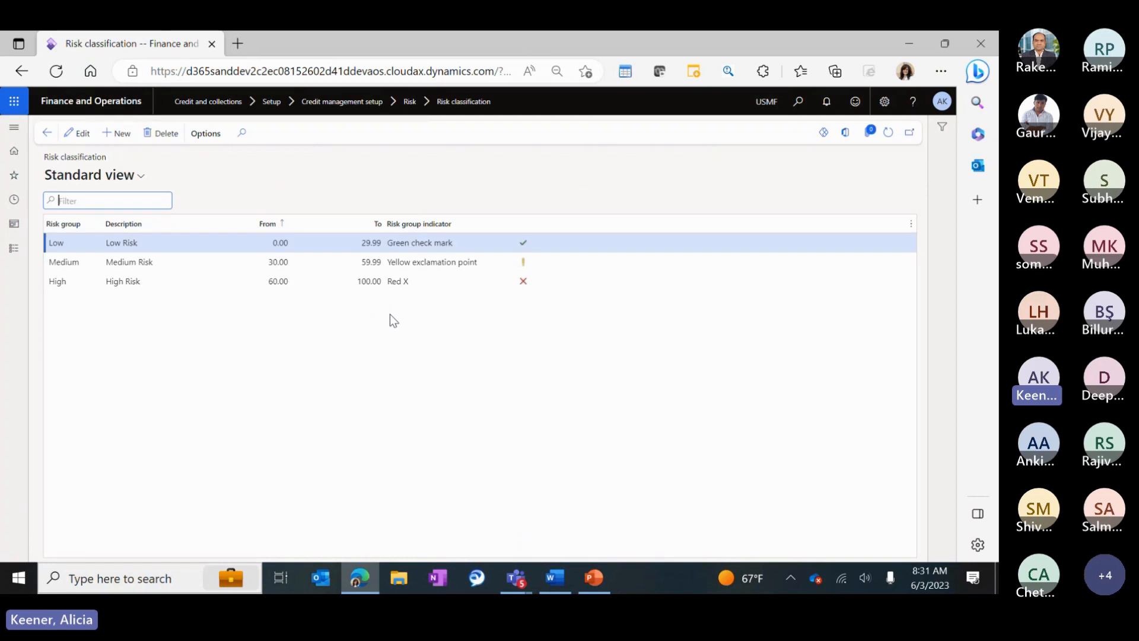
click(256, 242)
click(12, 249)
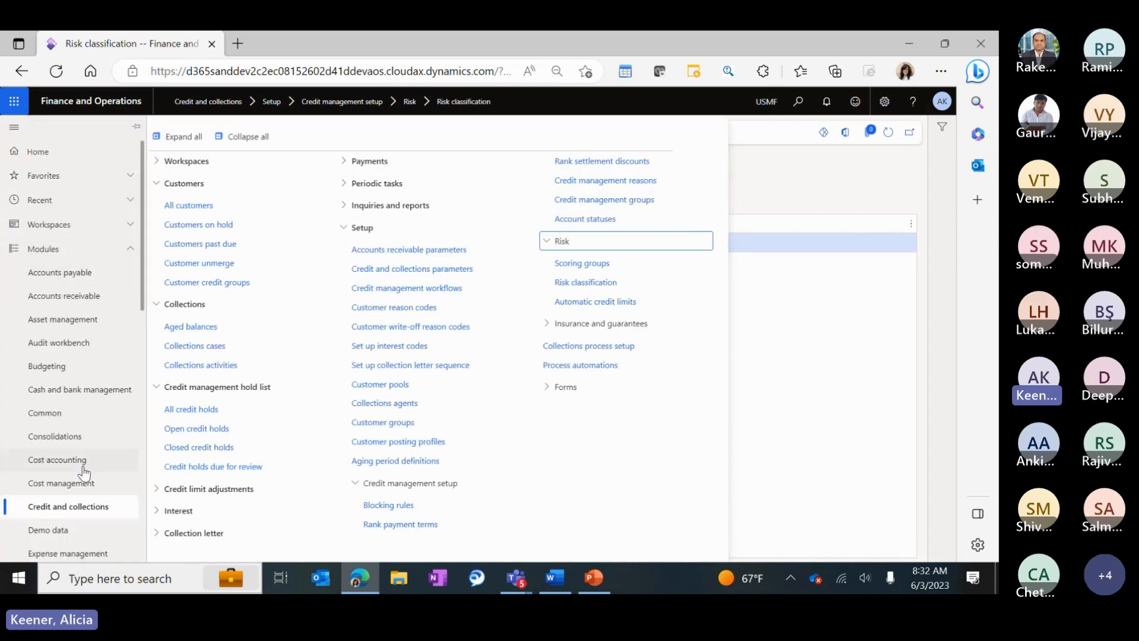
click(194, 204)
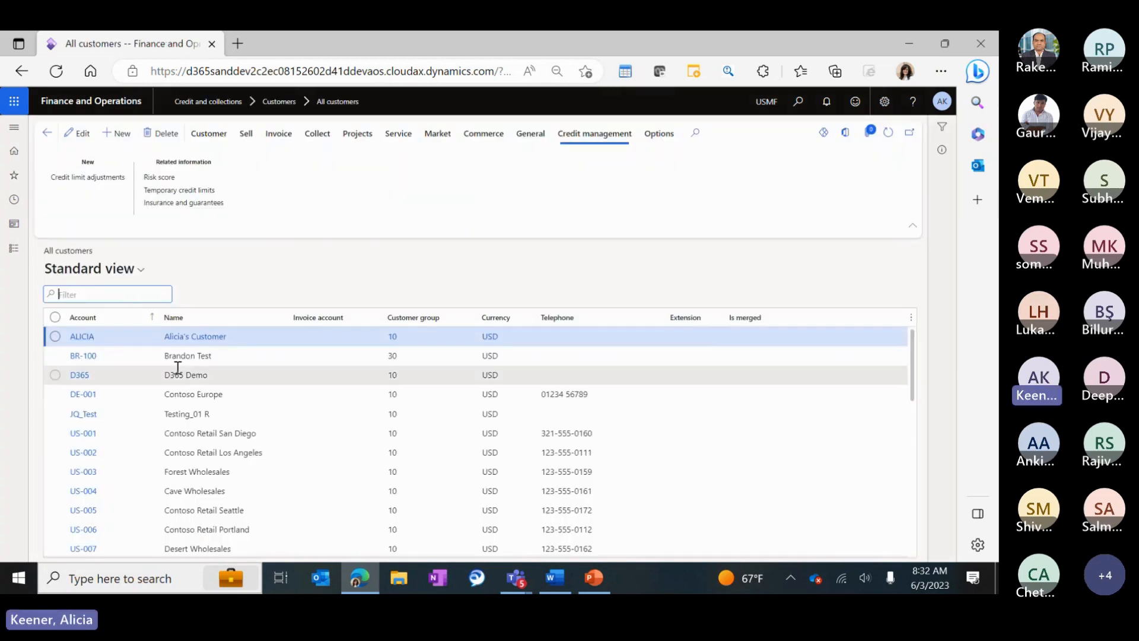
click(181, 374)
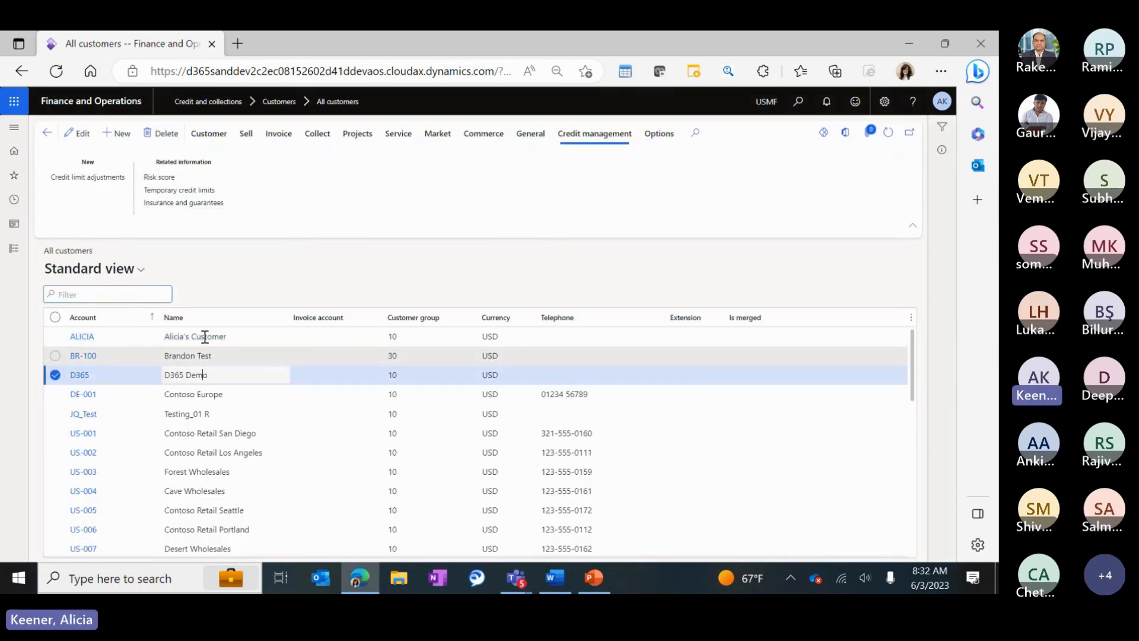
click(159, 176)
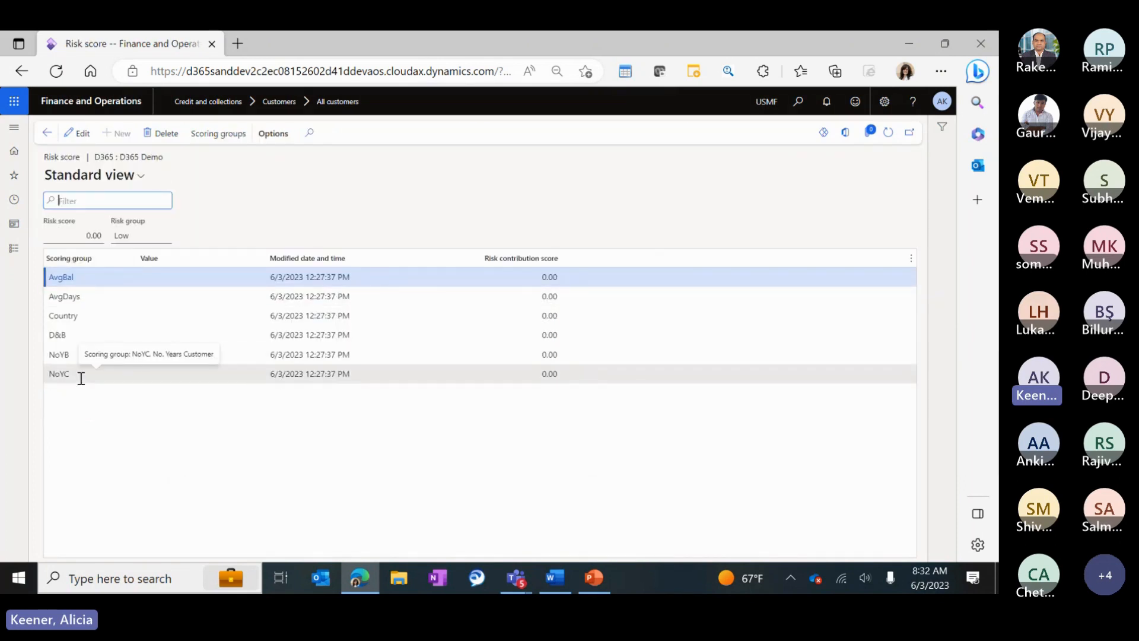
Edit D365 Demo's risk score lines and set the Country value to ESP.
click(80, 136)
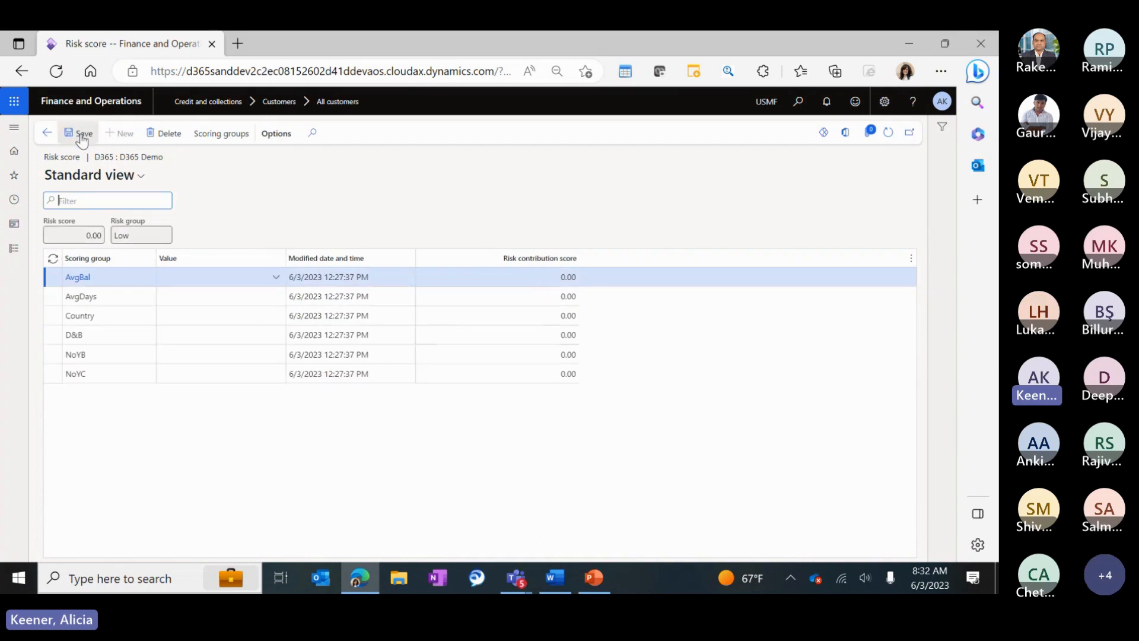
click(278, 275)
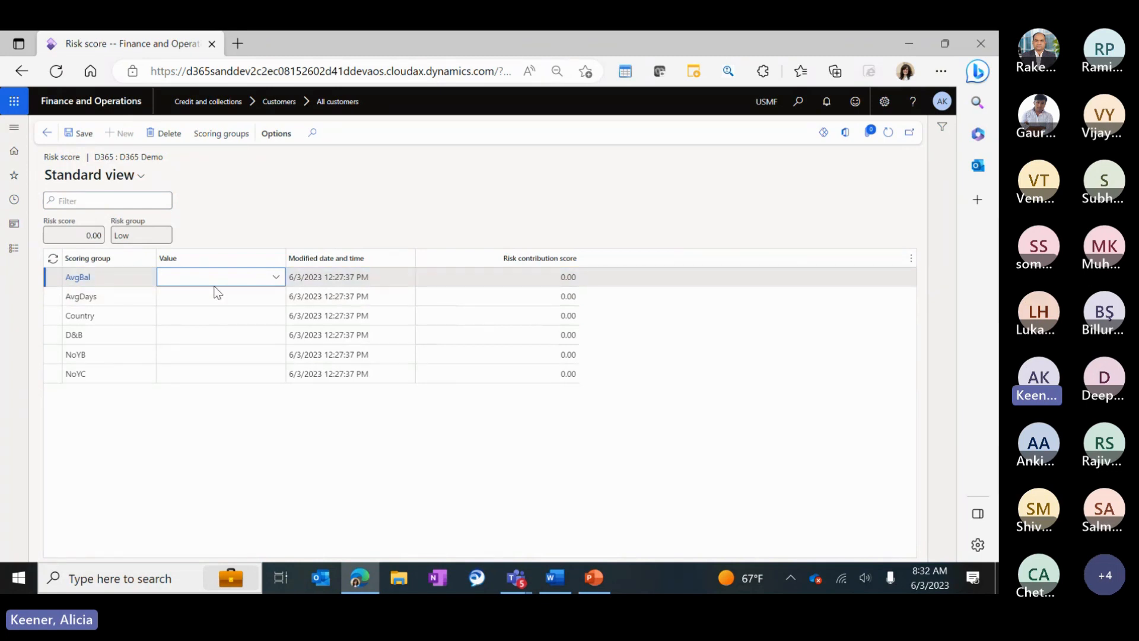
click(217, 315)
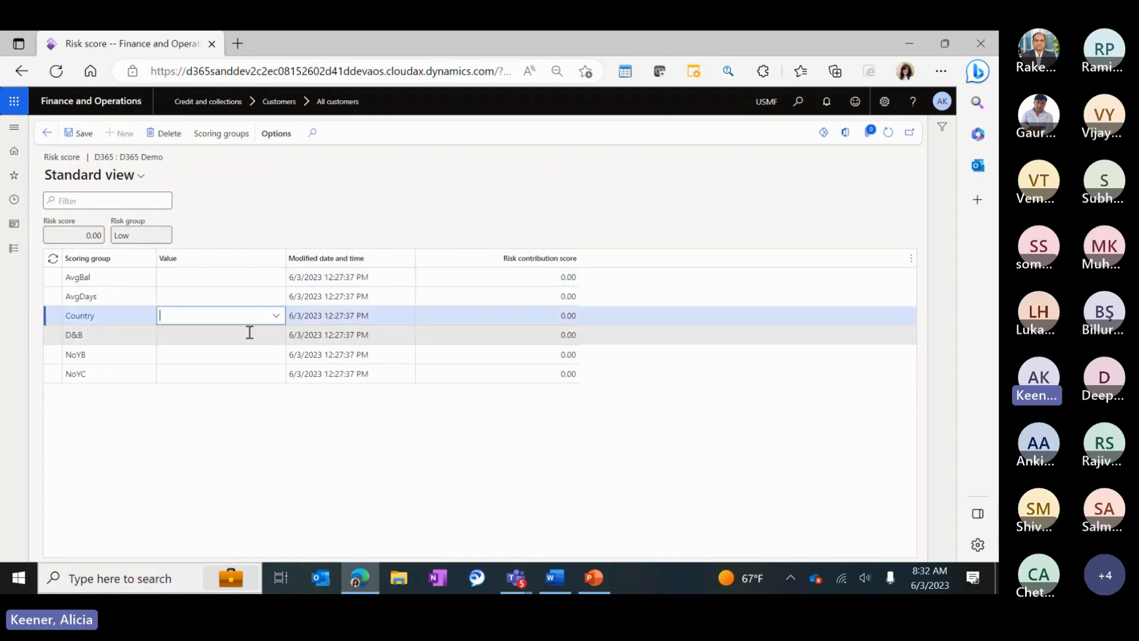
click(276, 317)
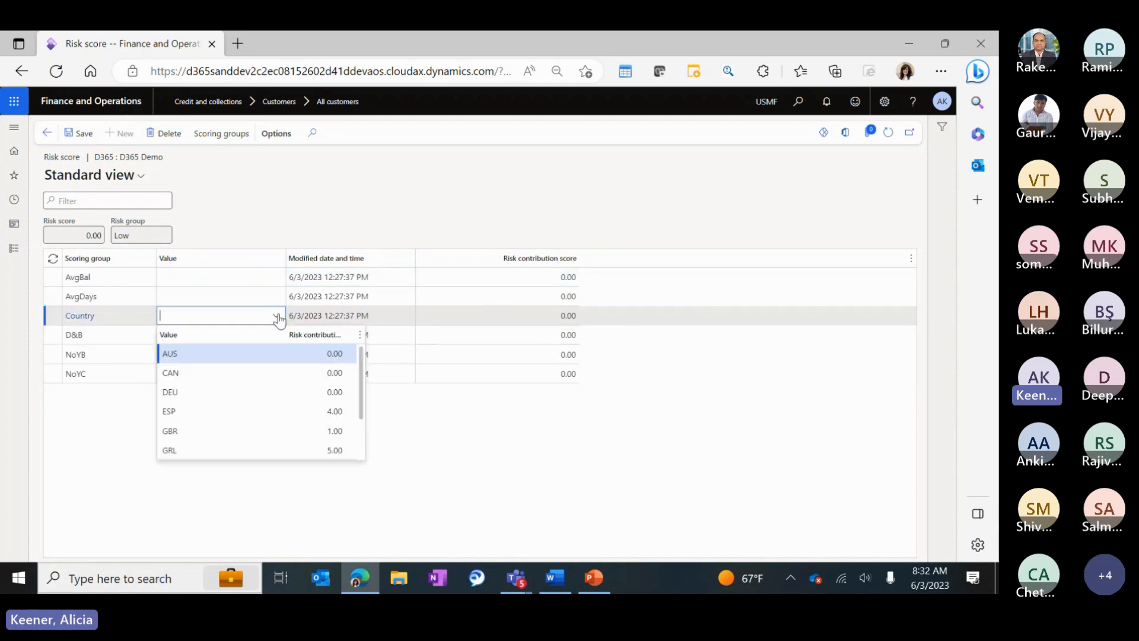
click(297, 411)
click(297, 411)
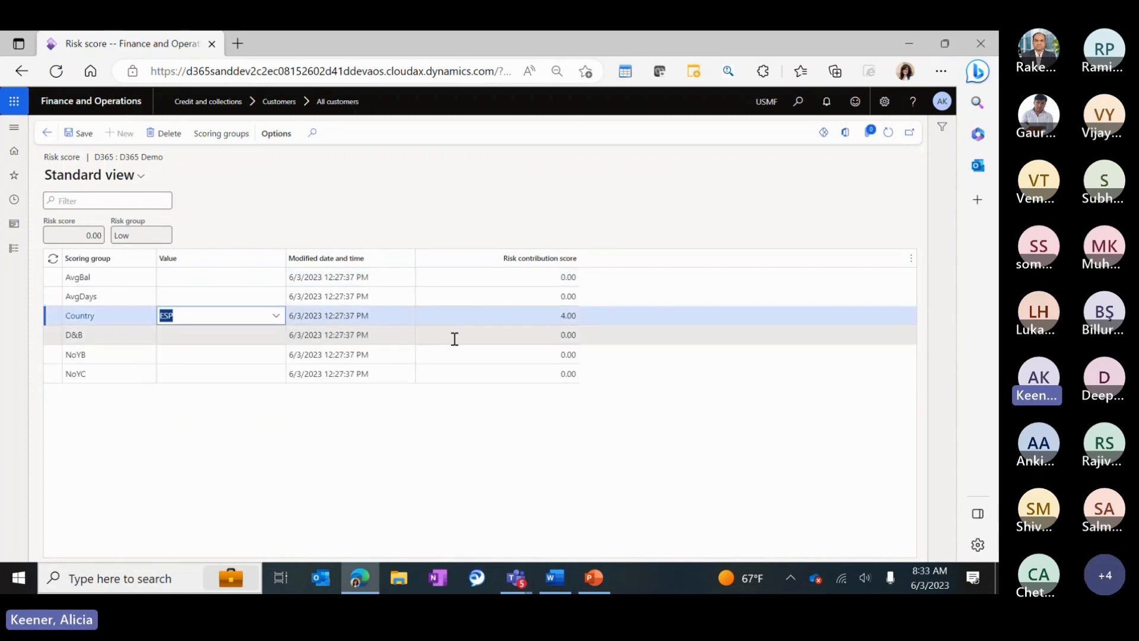
Change the Country value through ITA and CAN to GRL, raising the risk score to 5.00.
click(276, 316)
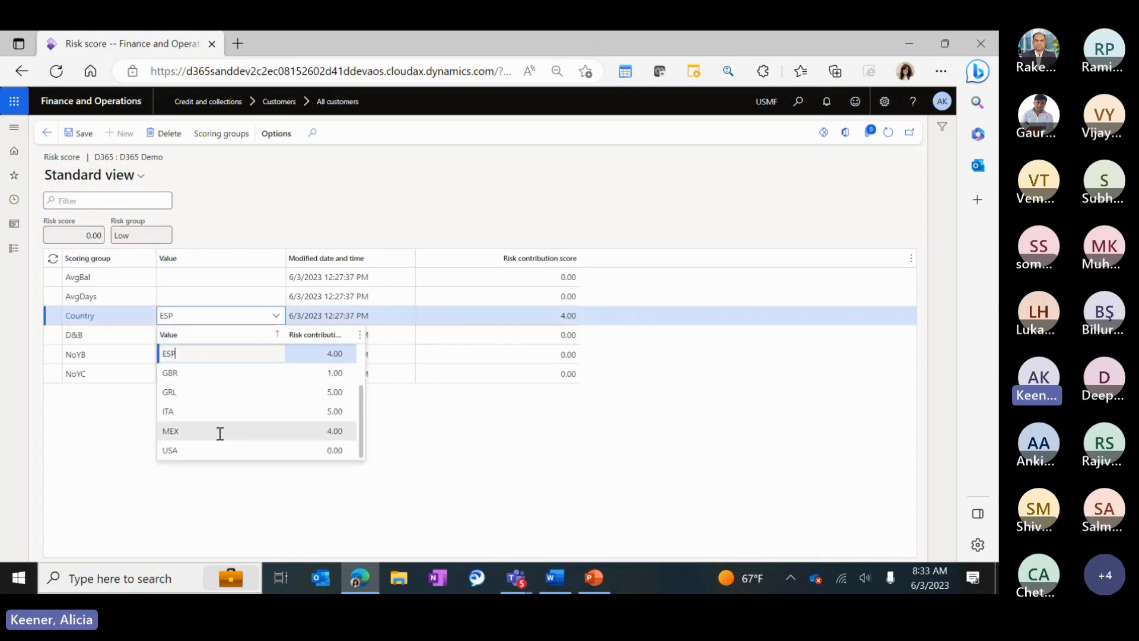
click(210, 411)
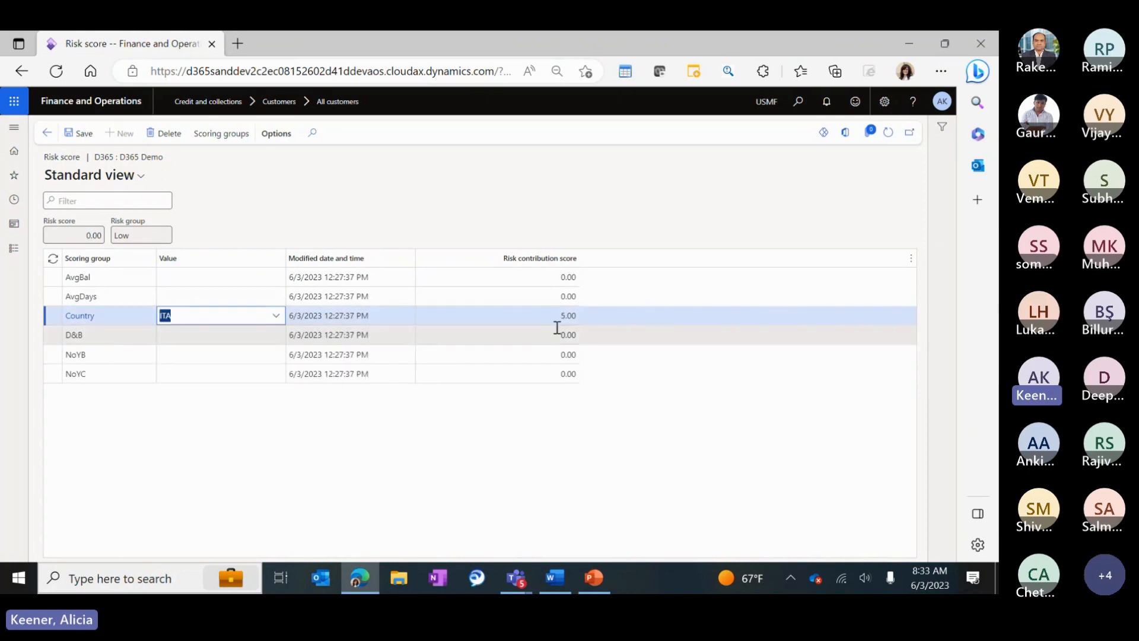
click(276, 316)
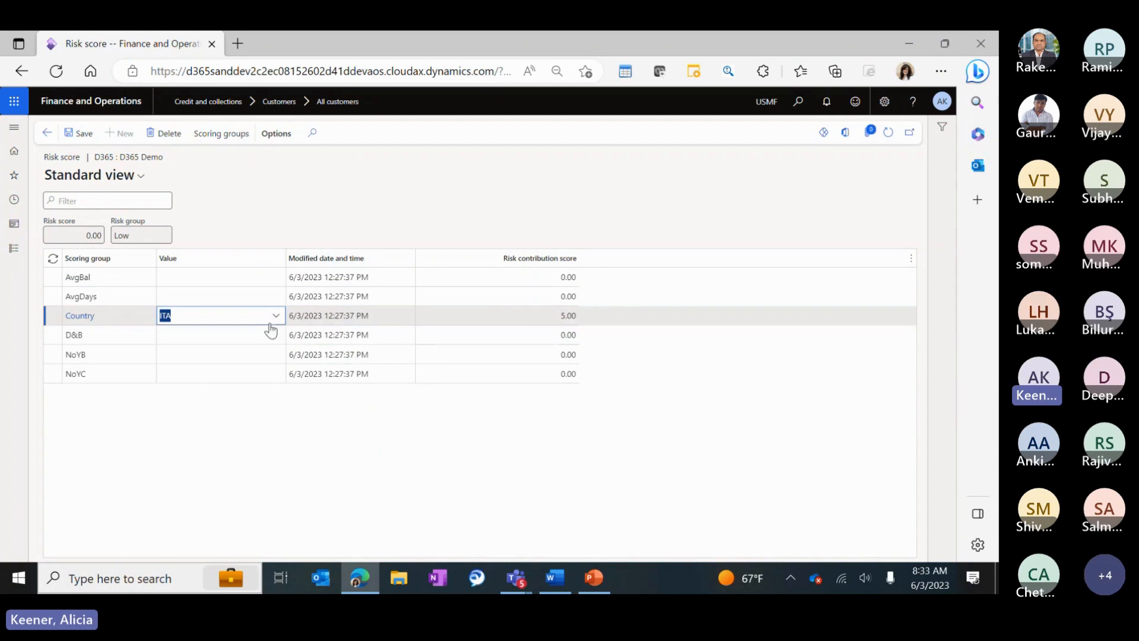
scroll(197, 366, up, 2)
click(197, 370)
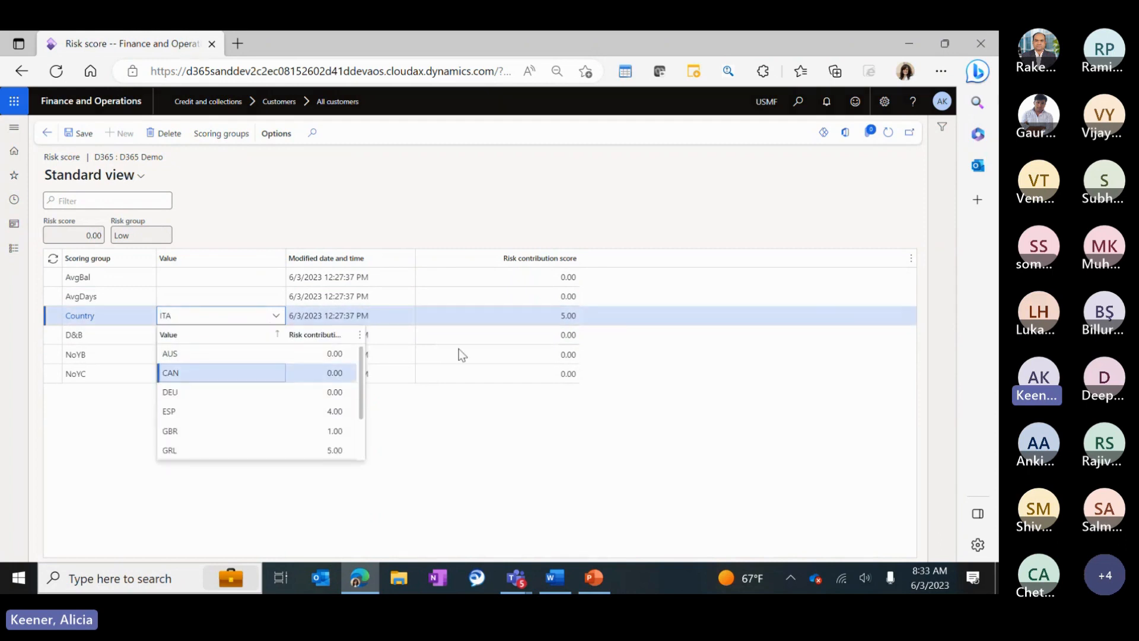
click(512, 324)
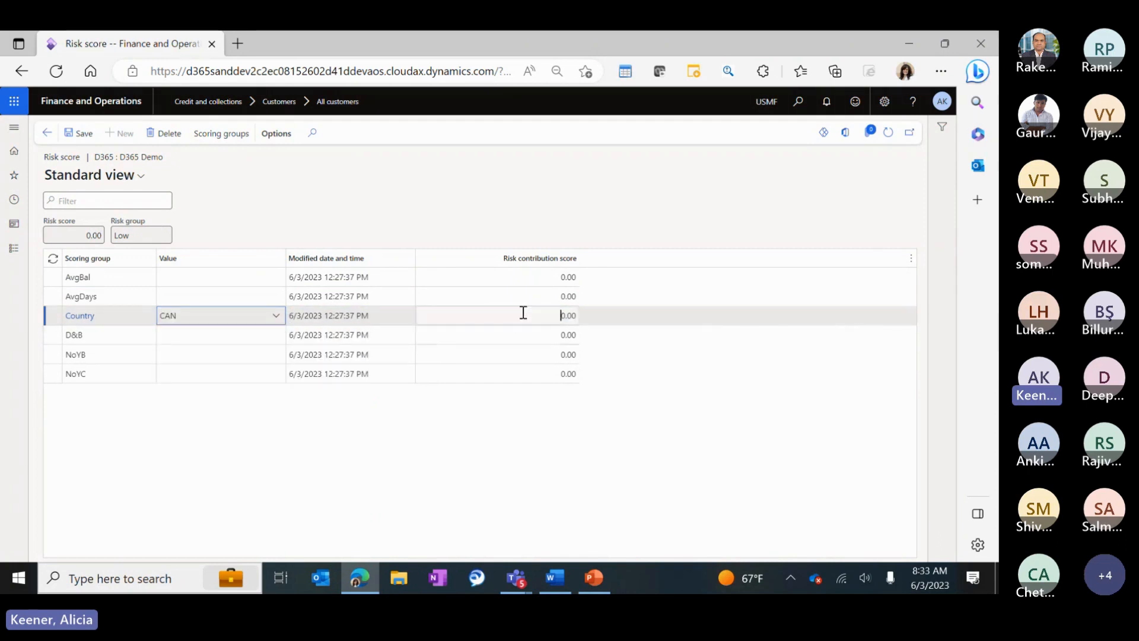
click(276, 320)
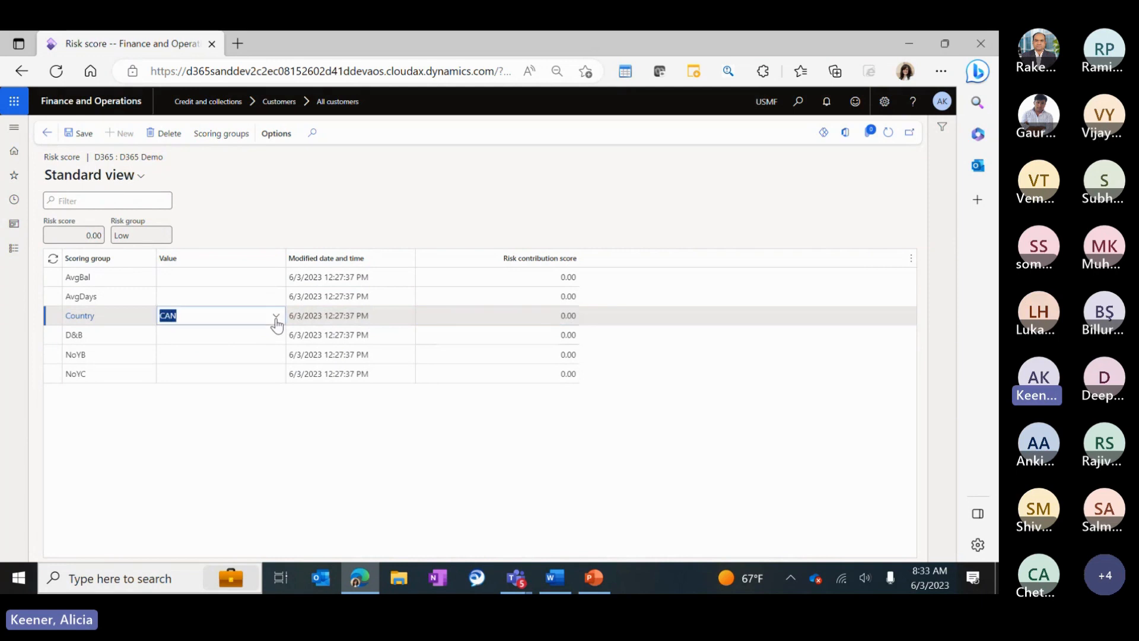
click(276, 318)
click(203, 427)
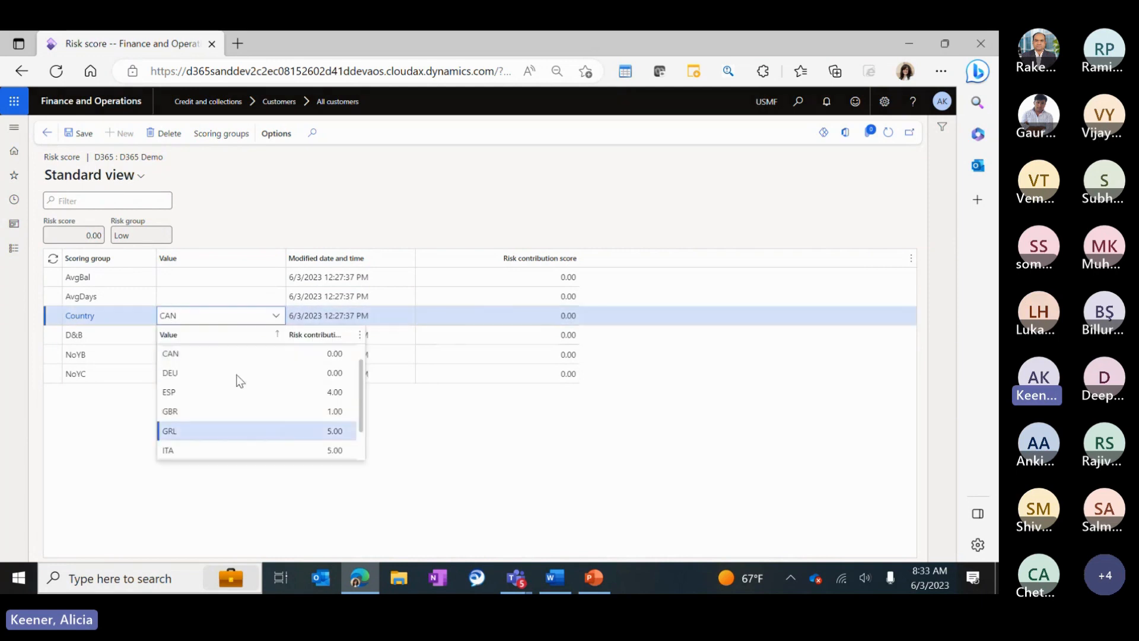
click(242, 335)
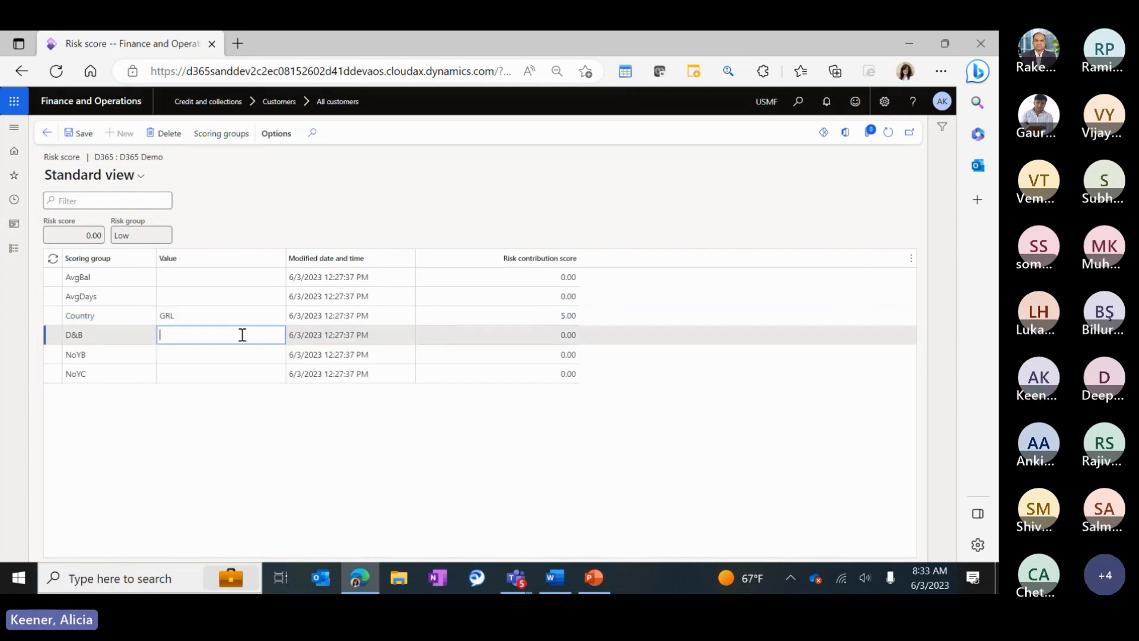
click(276, 334)
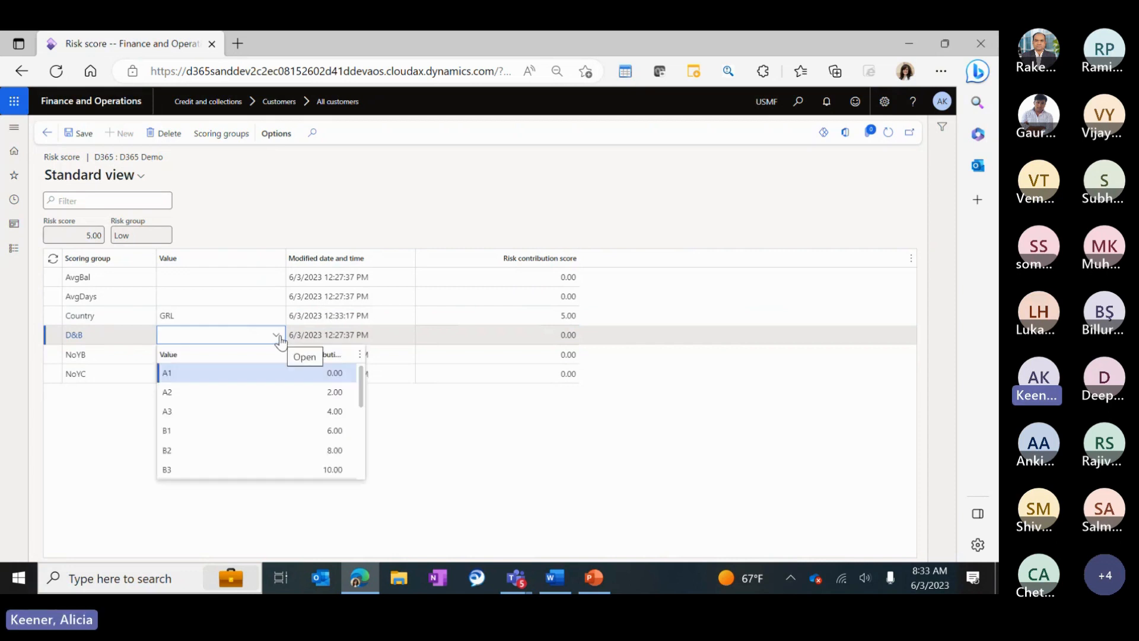
Set D&B to A3 and NoYB to 50, checking the recalculated NoYB contribution score.
click(173, 411)
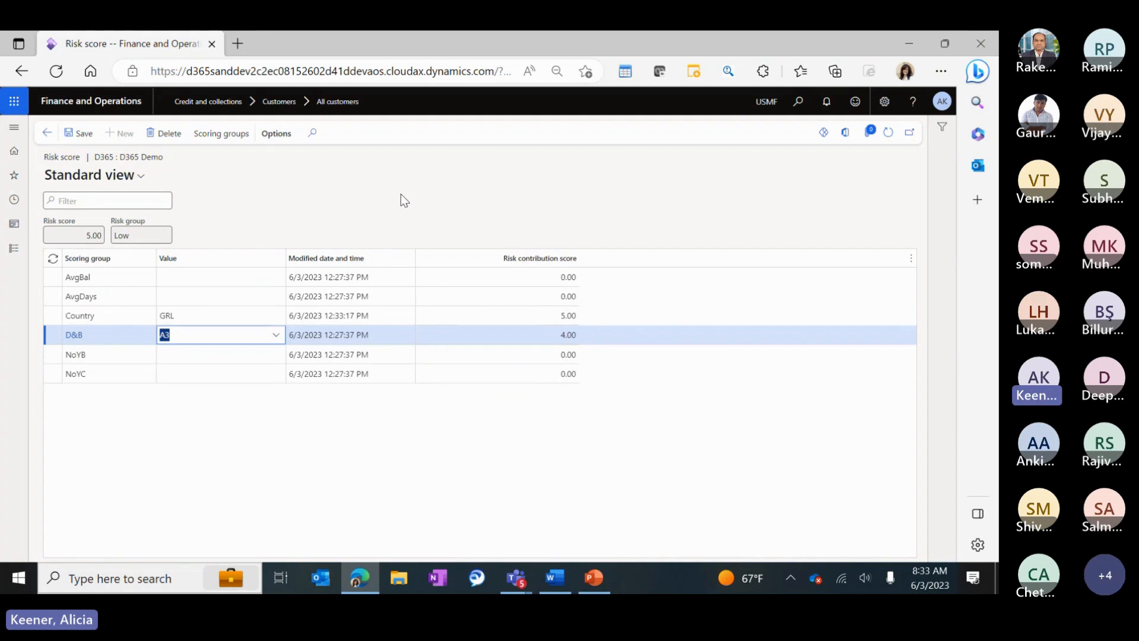
click(202, 374)
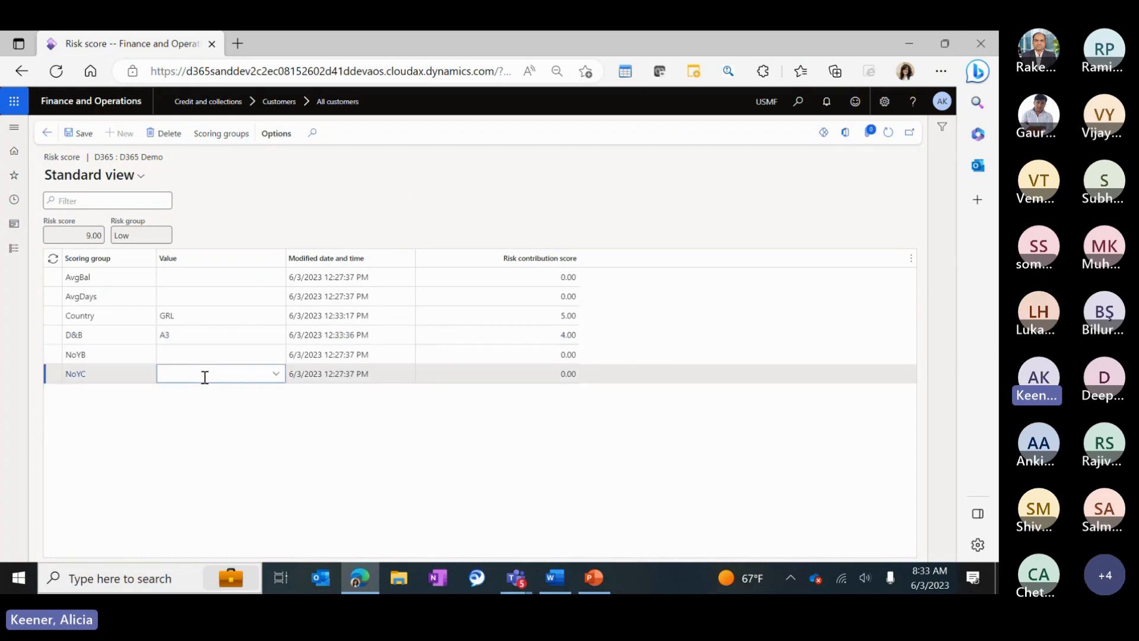
click(194, 356)
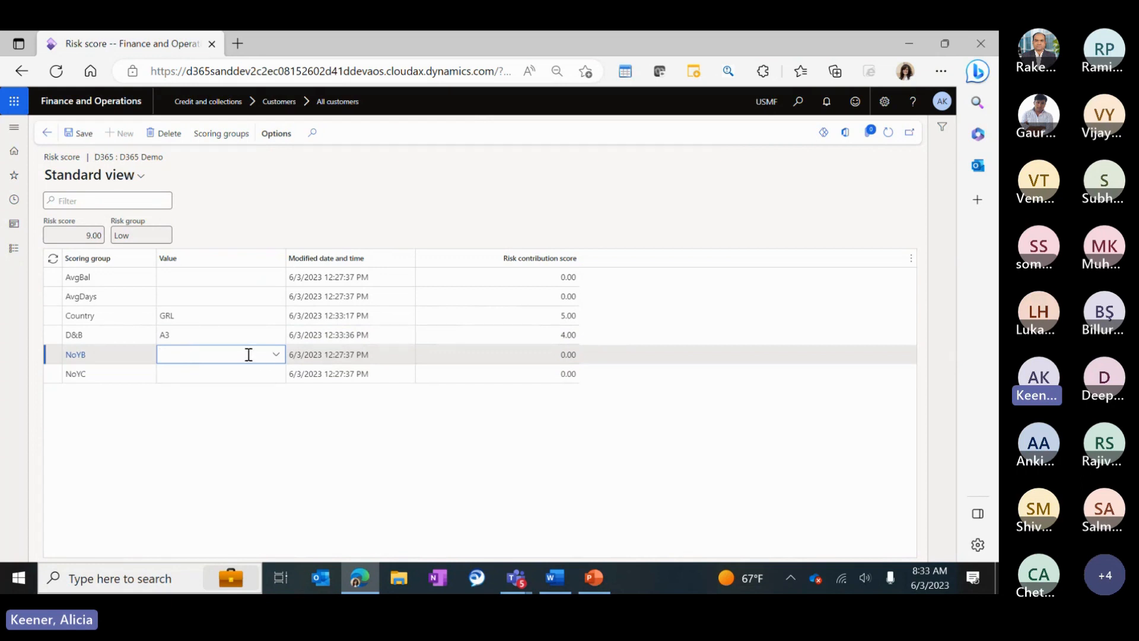
text(1)
key(Tab)
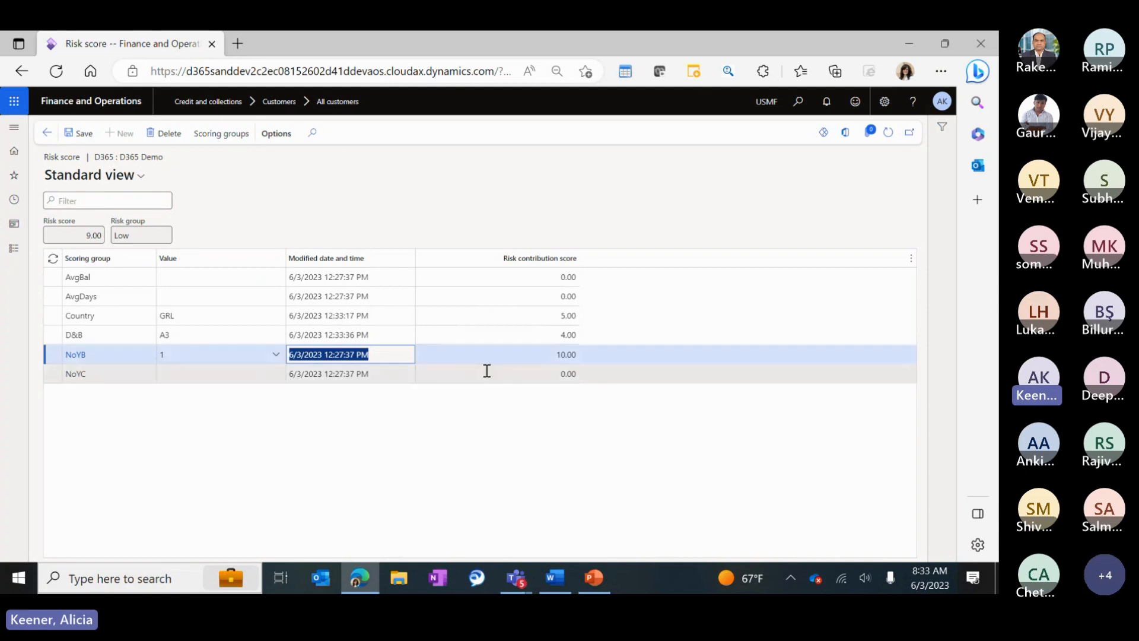
click(226, 356)
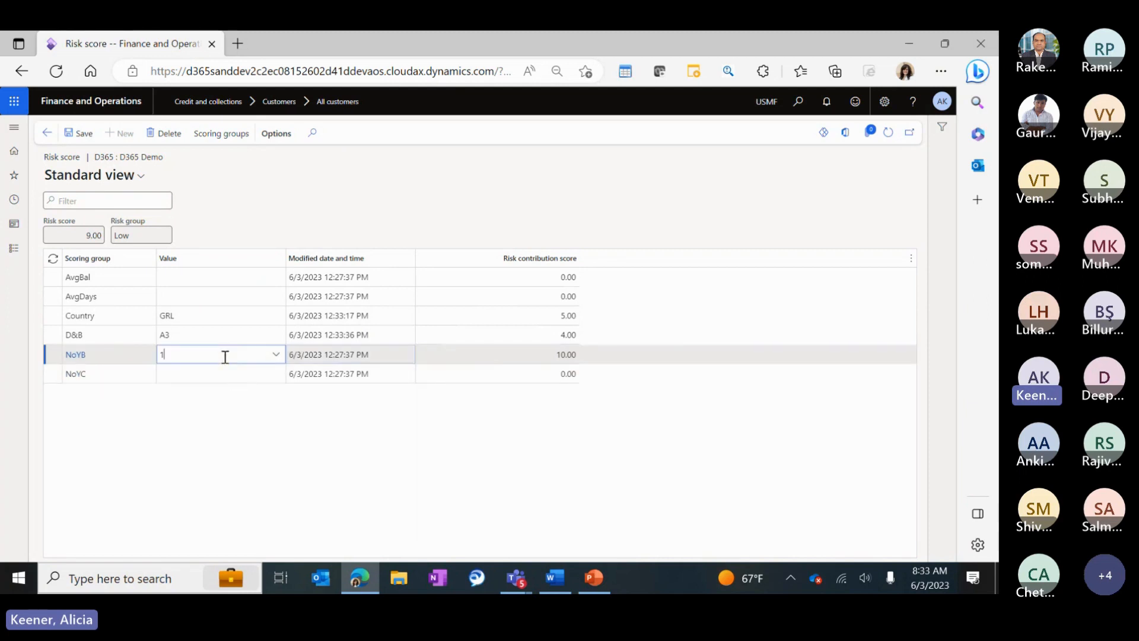
click(552, 355)
drag(232, 356, 108, 352)
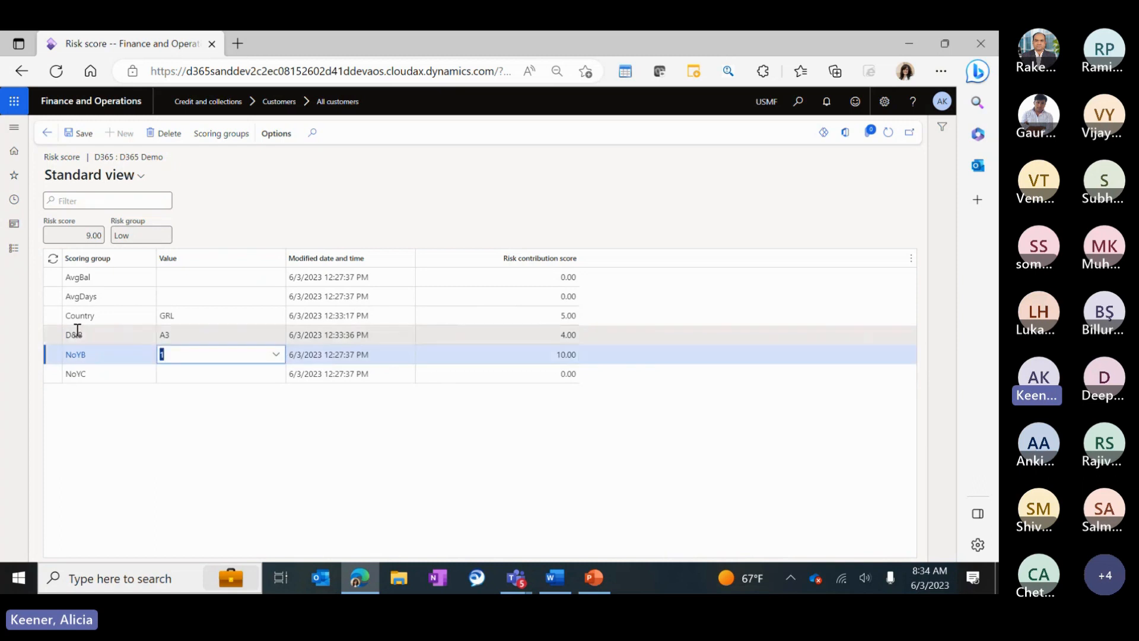
text(50)
key(Tab)
click(549, 355)
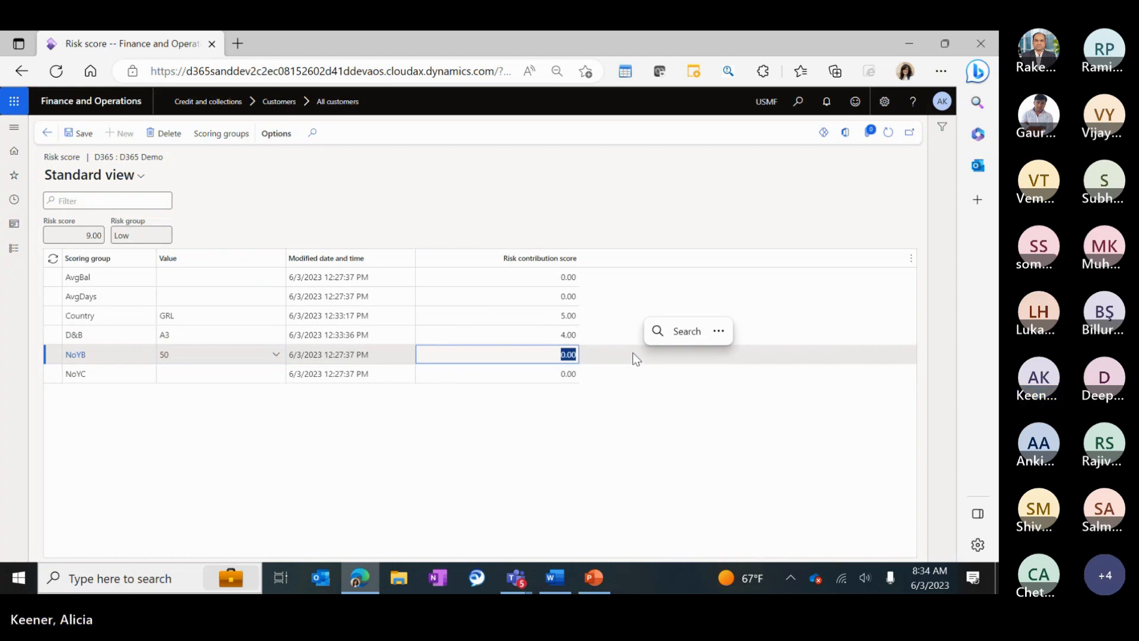
Set NoYC to 5 and save, bringing D365 Demo's risk score to 14.00.
click(188, 374)
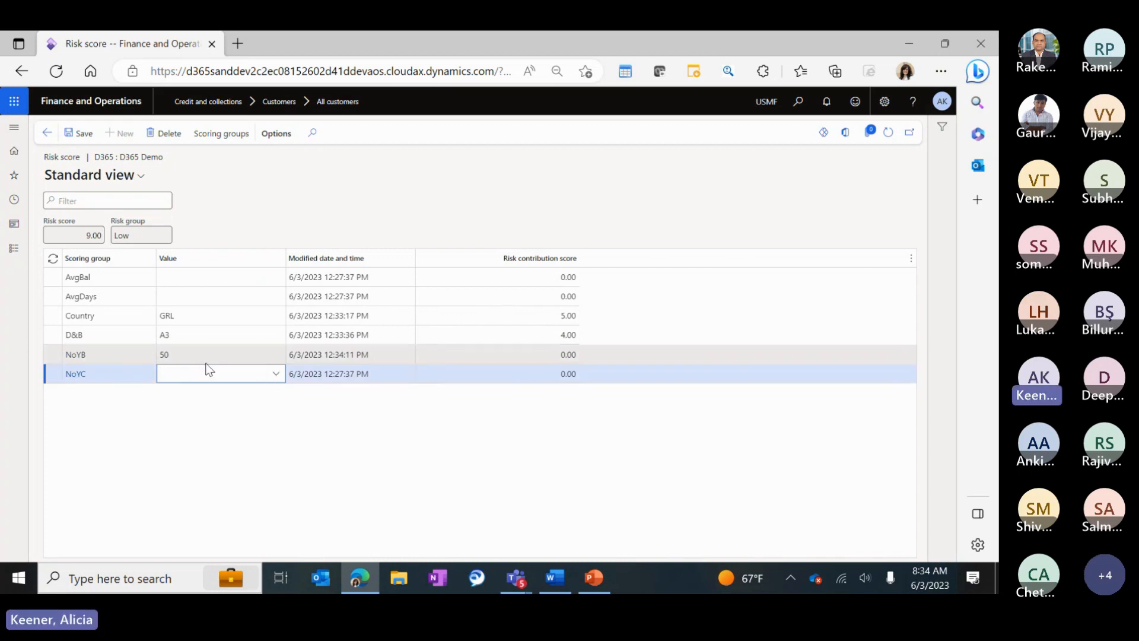
text(1)
key(Tab)
click(178, 374)
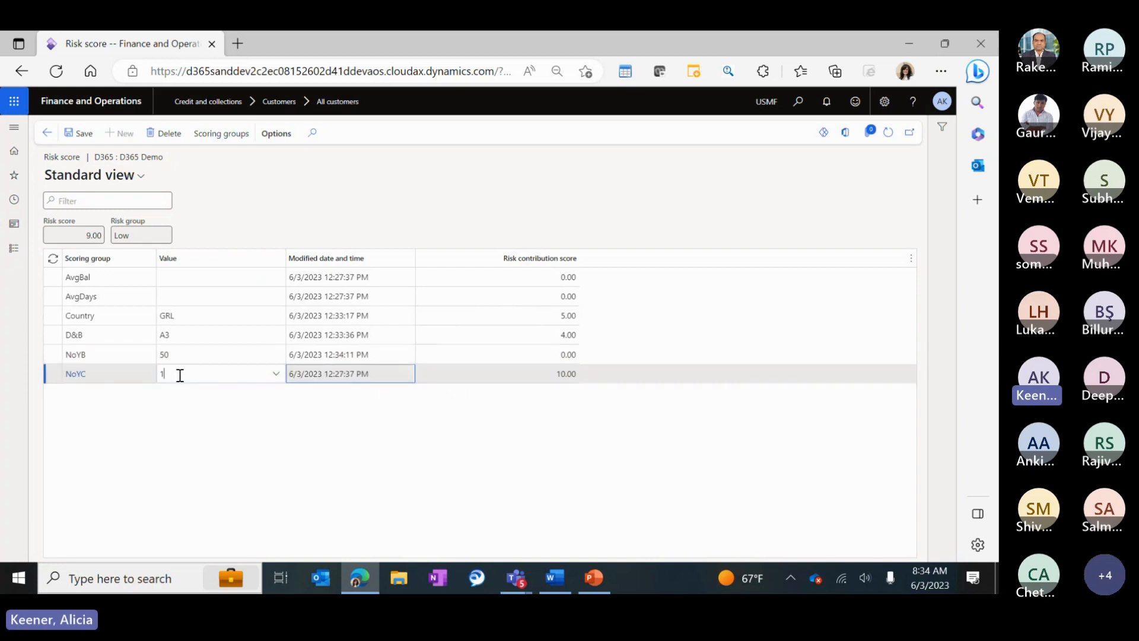
text(5)
key(Tab)
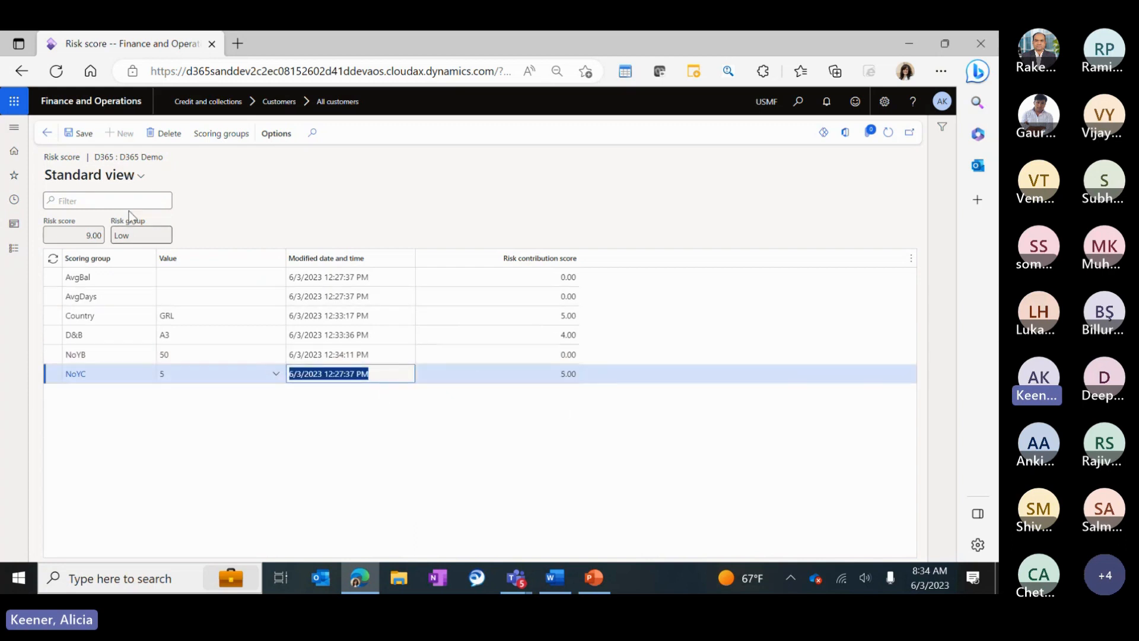
click(80, 133)
click(201, 276)
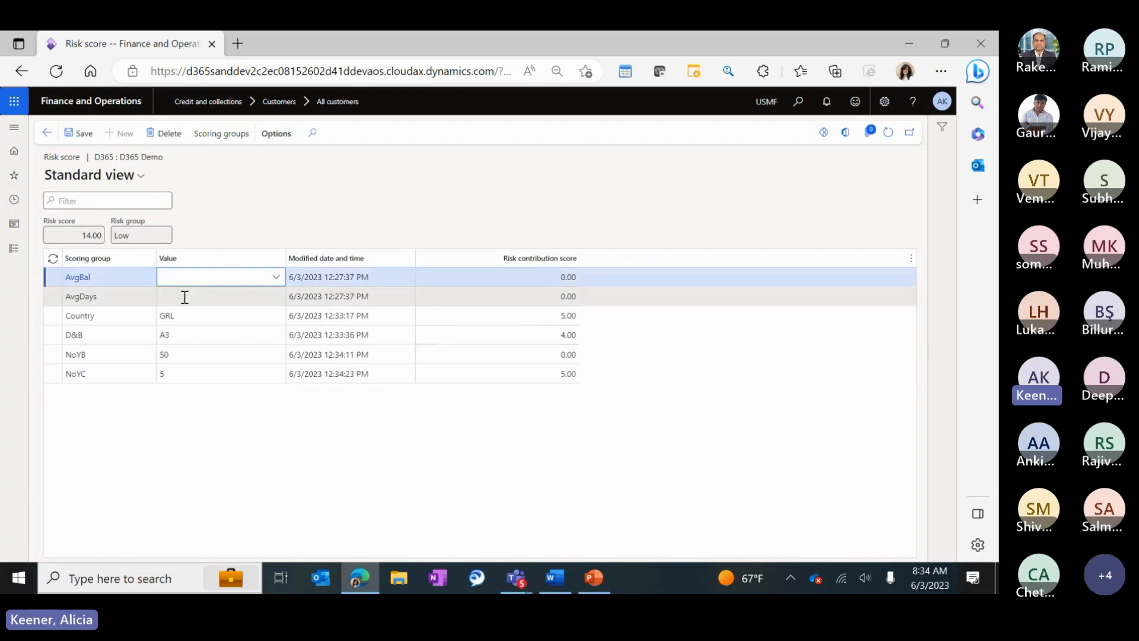
click(184, 297)
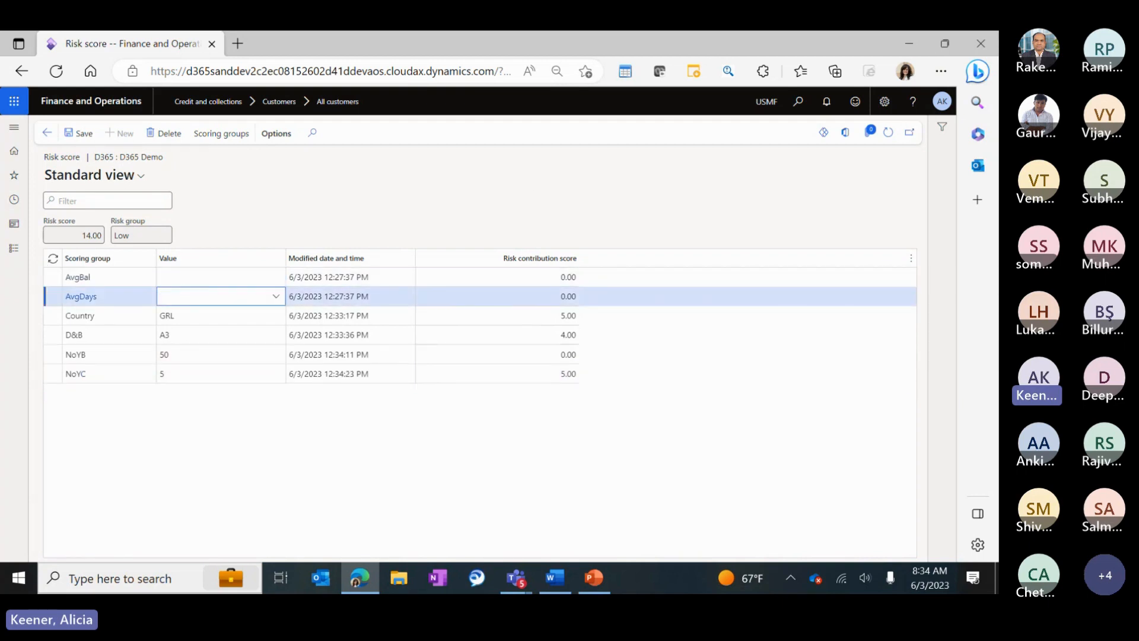
Open D365 Demo's customer record, expand Credit and collections, and refresh its balance statistics.
click(46, 133)
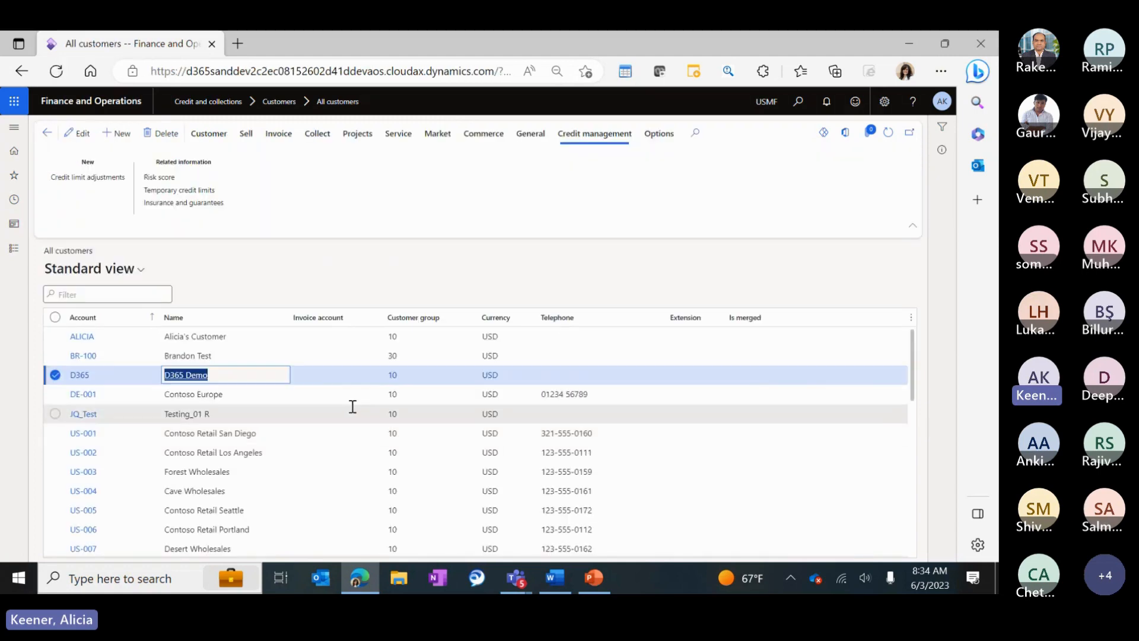
click(81, 375)
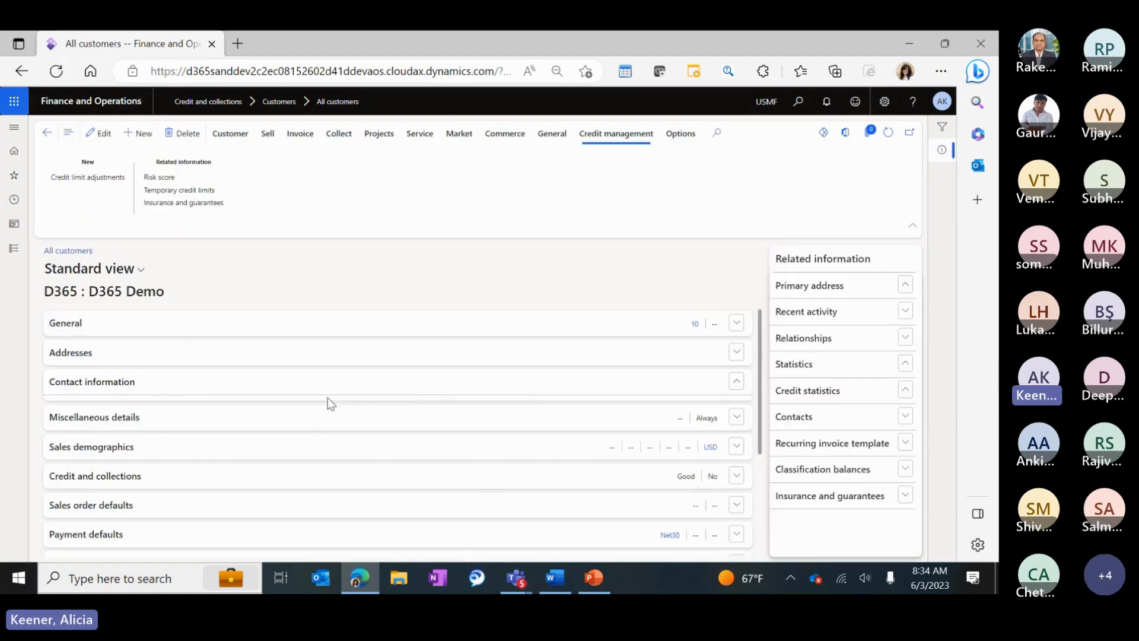
scroll(152, 447, down, 5)
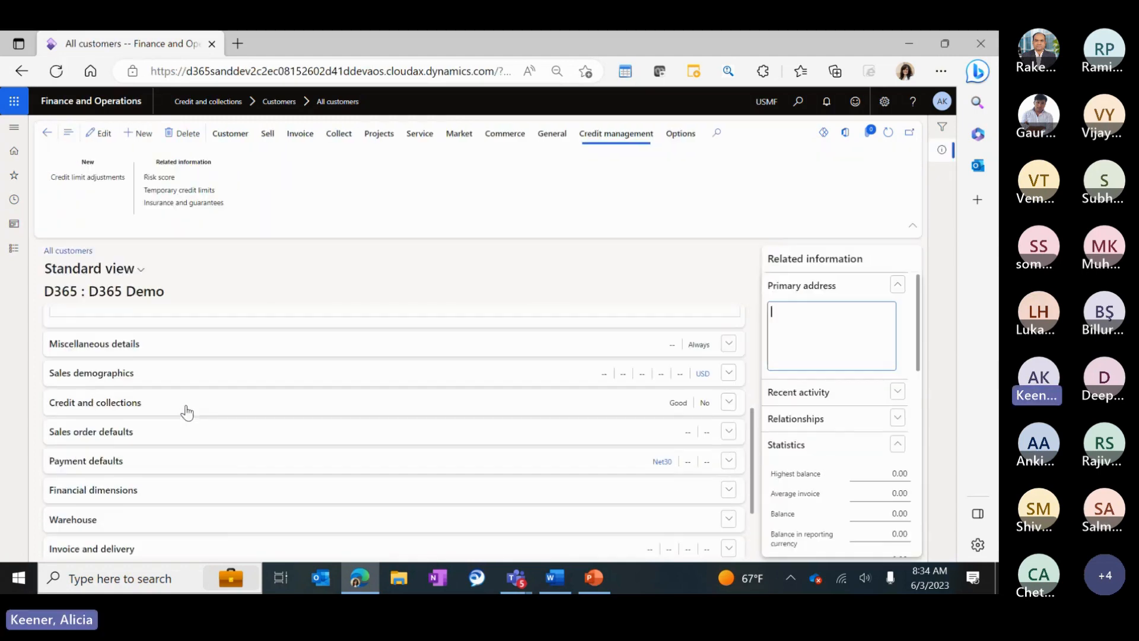
click(435, 410)
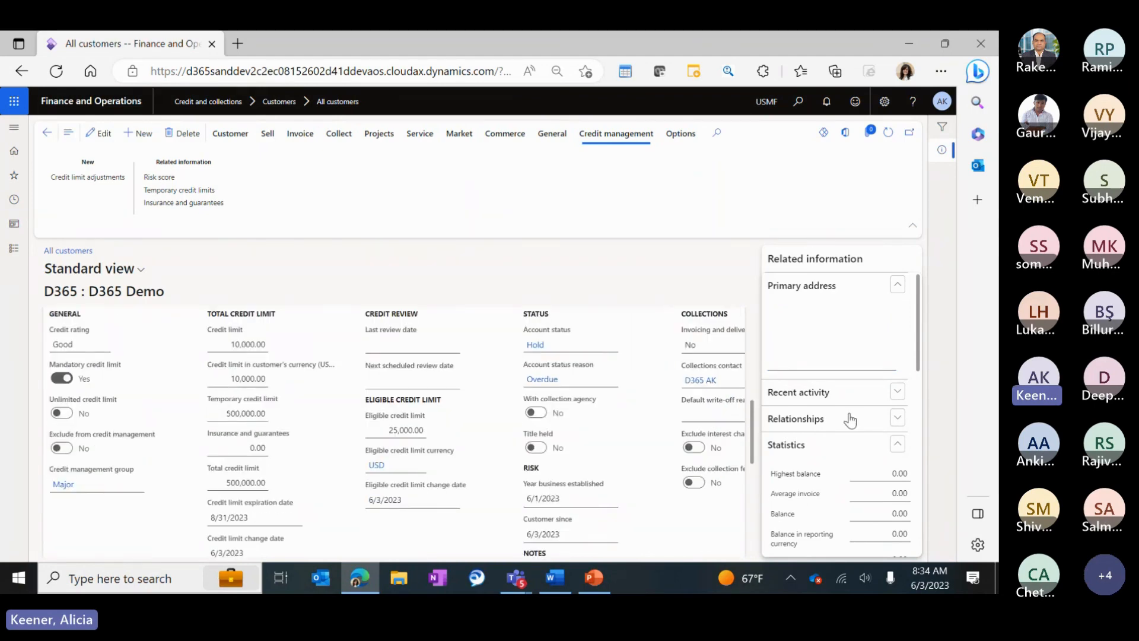
scroll(866, 416, down, 2)
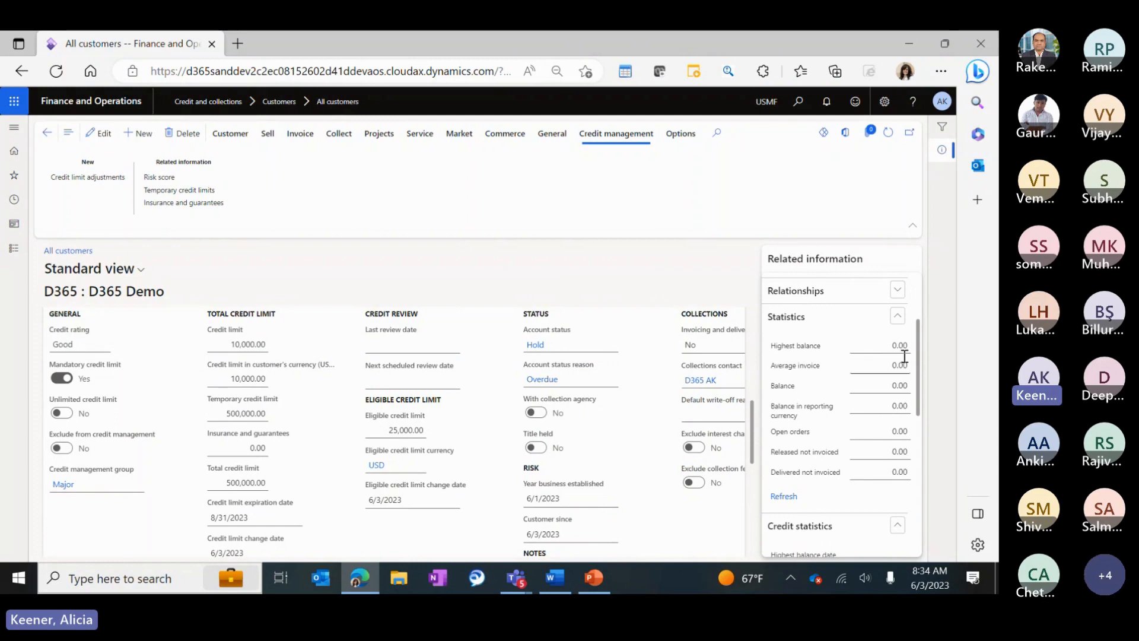
scroll(890, 379, down, 1)
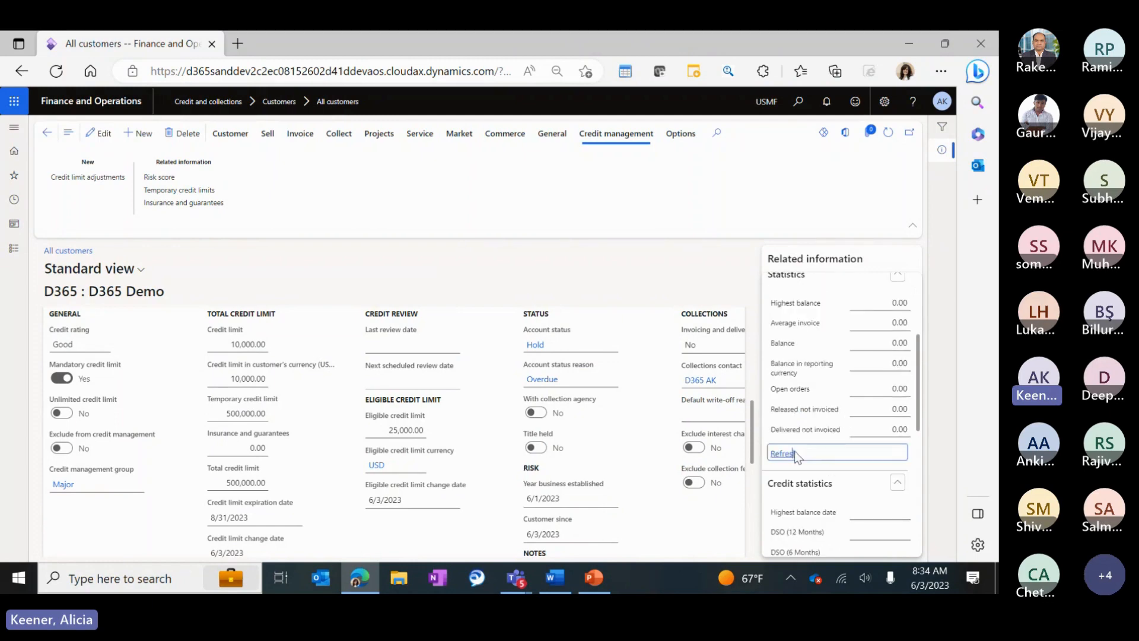
scroll(836, 394, up, 2)
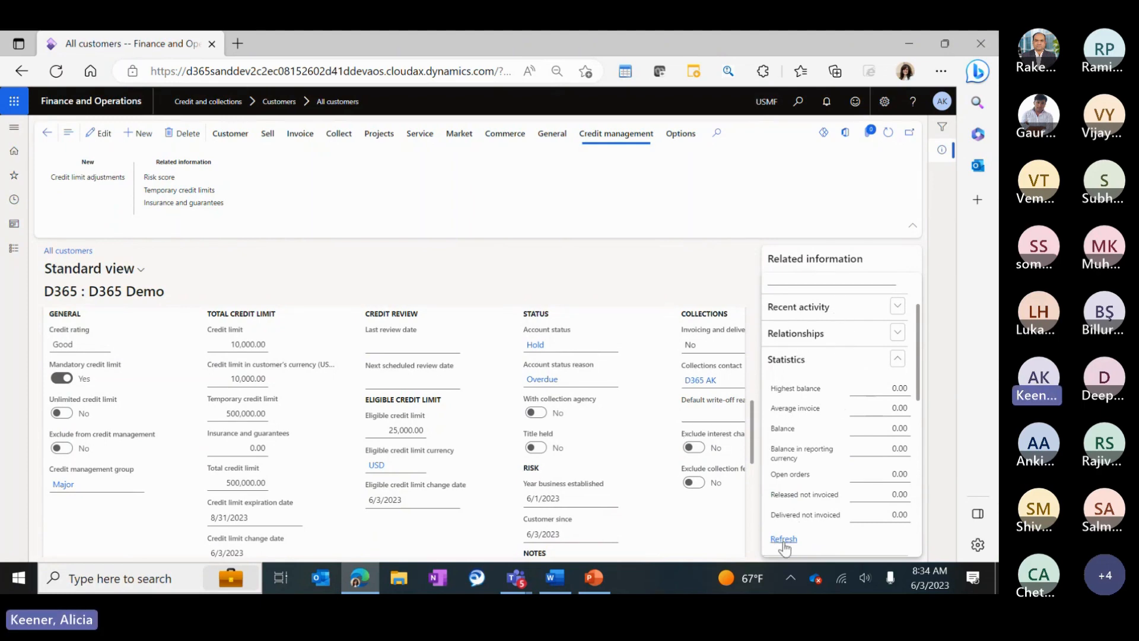
click(783, 540)
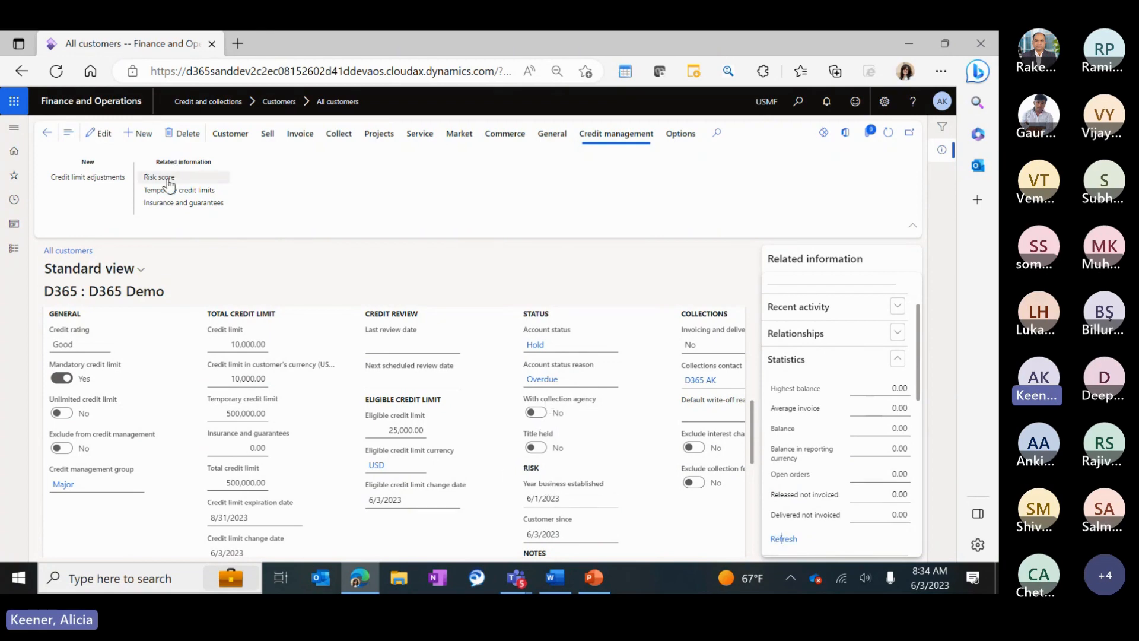
Open Update risk scores from Credit and collections' credit management periodic tasks.
click(12, 256)
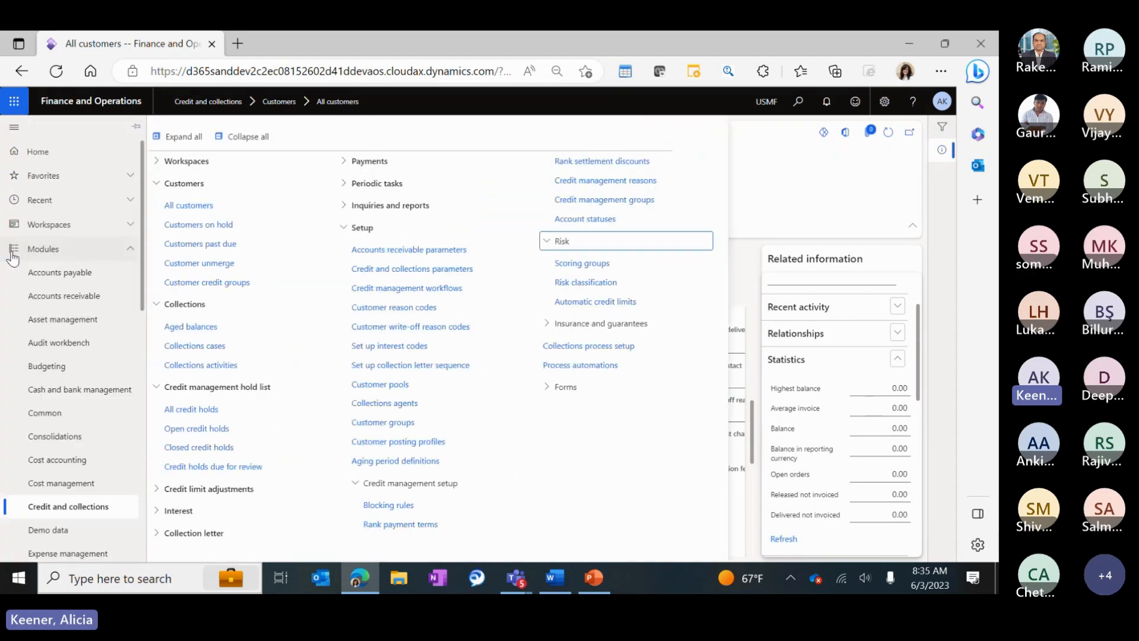
click(260, 141)
click(196, 338)
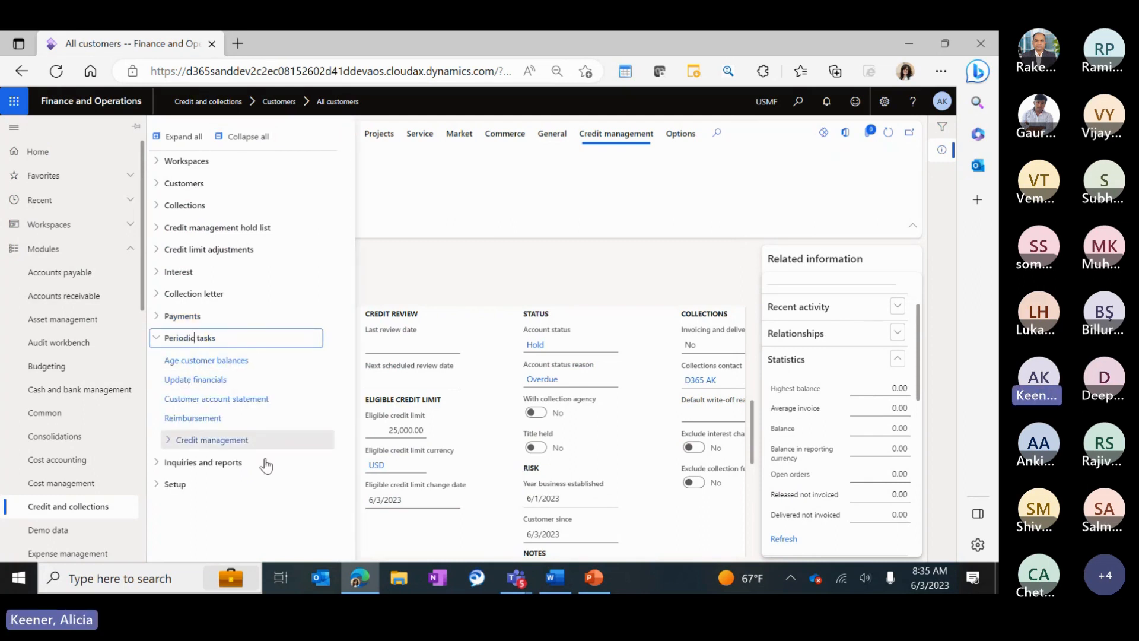
click(212, 440)
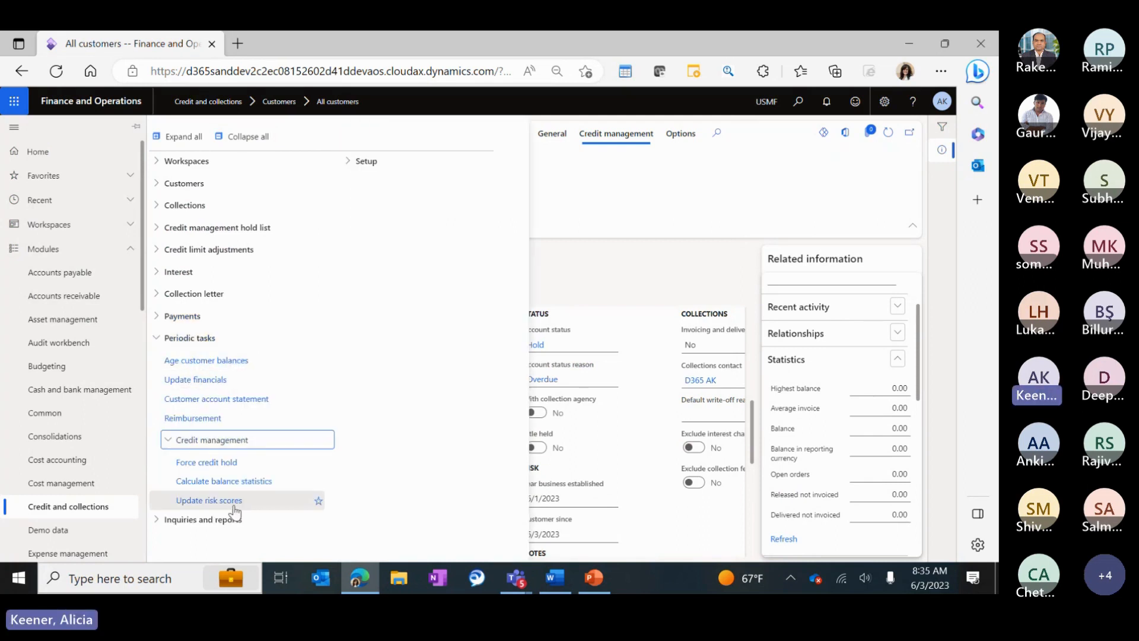
click(232, 507)
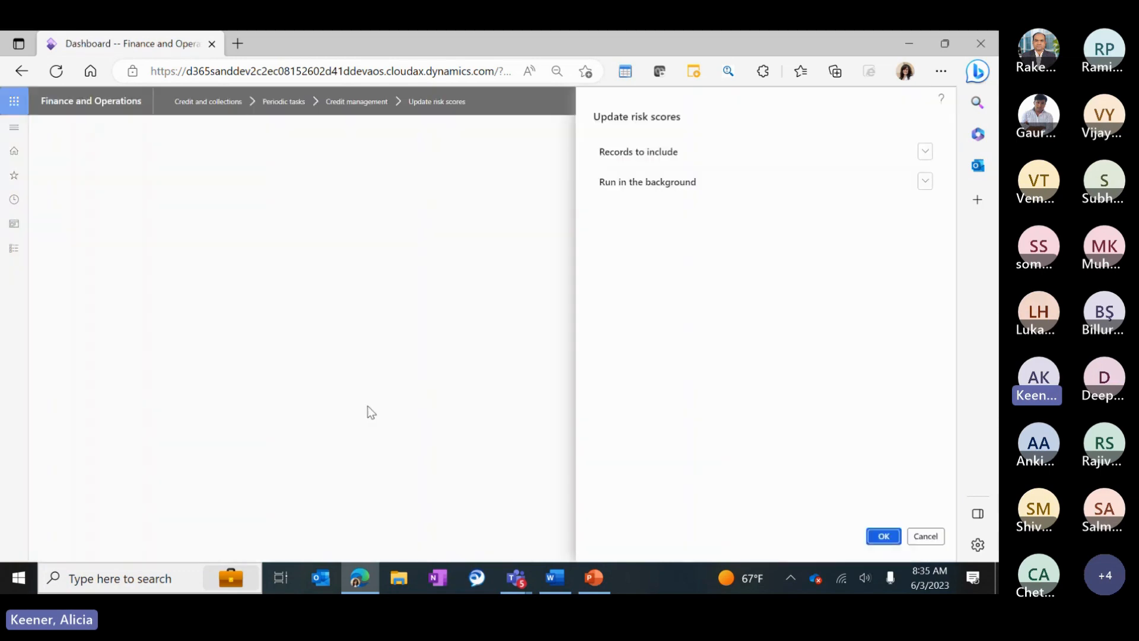
Filter the Customer account to d365 and run the risk score update.
click(643, 153)
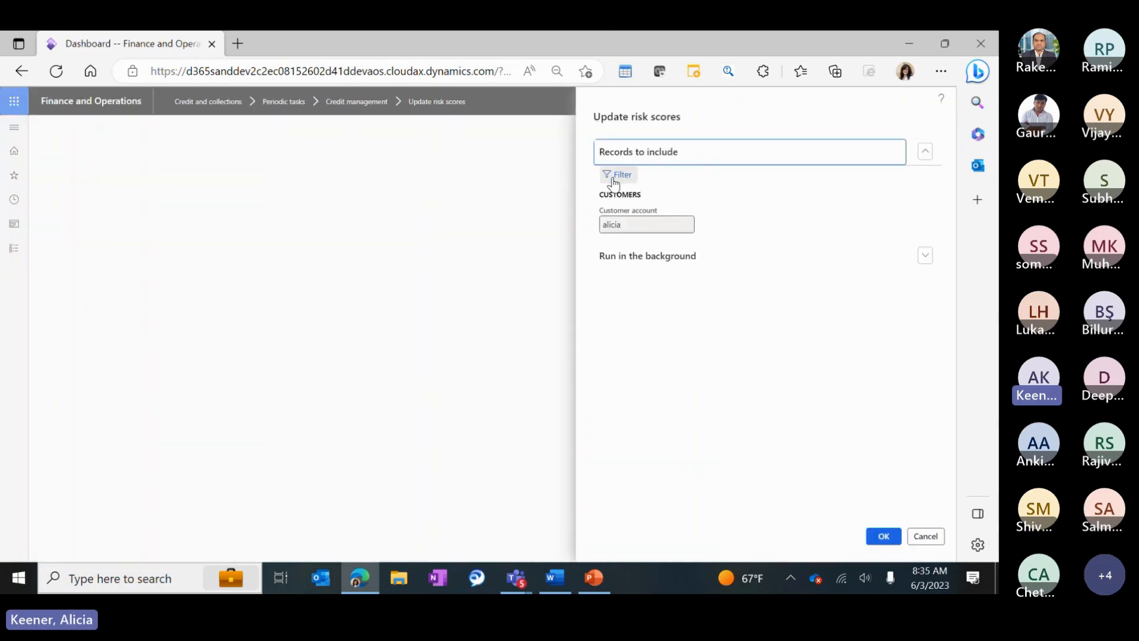
click(617, 175)
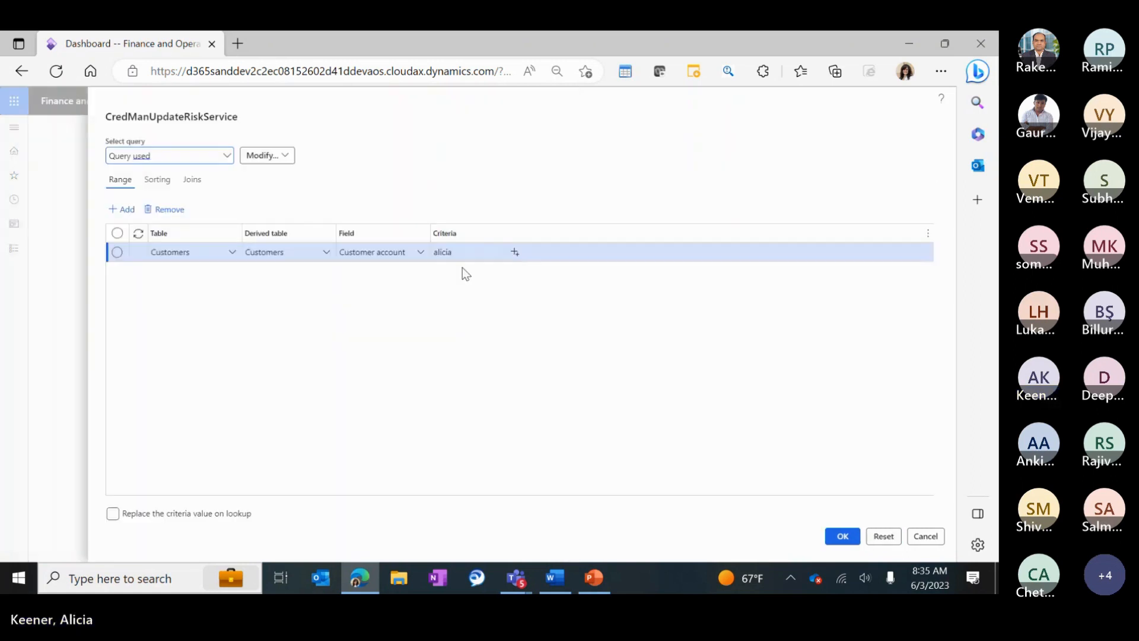
text(d365)
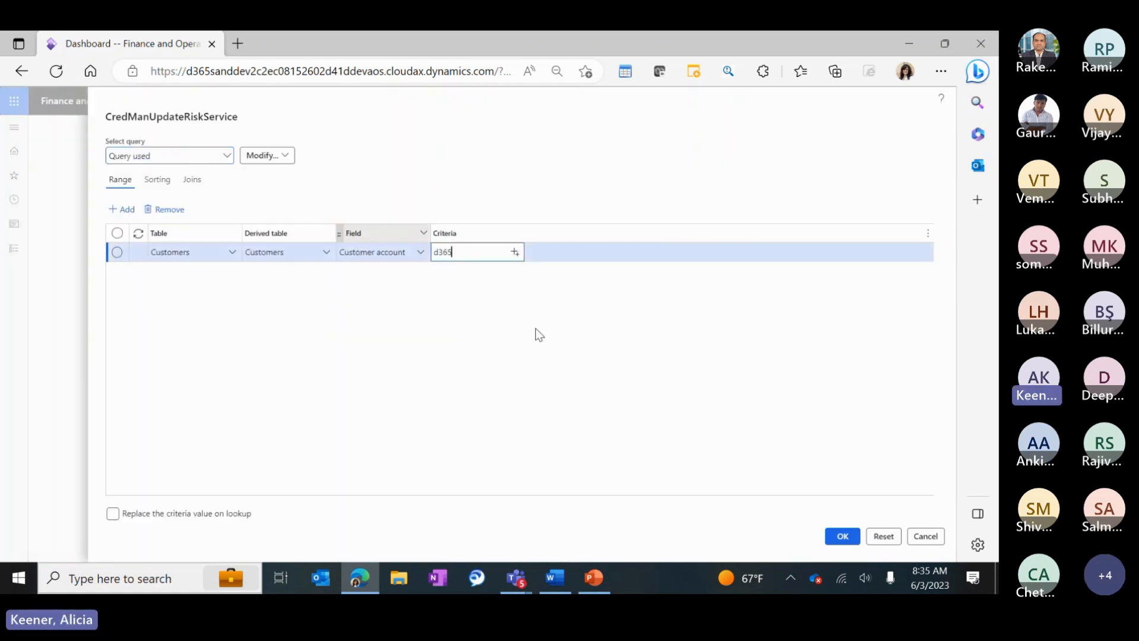
click(841, 537)
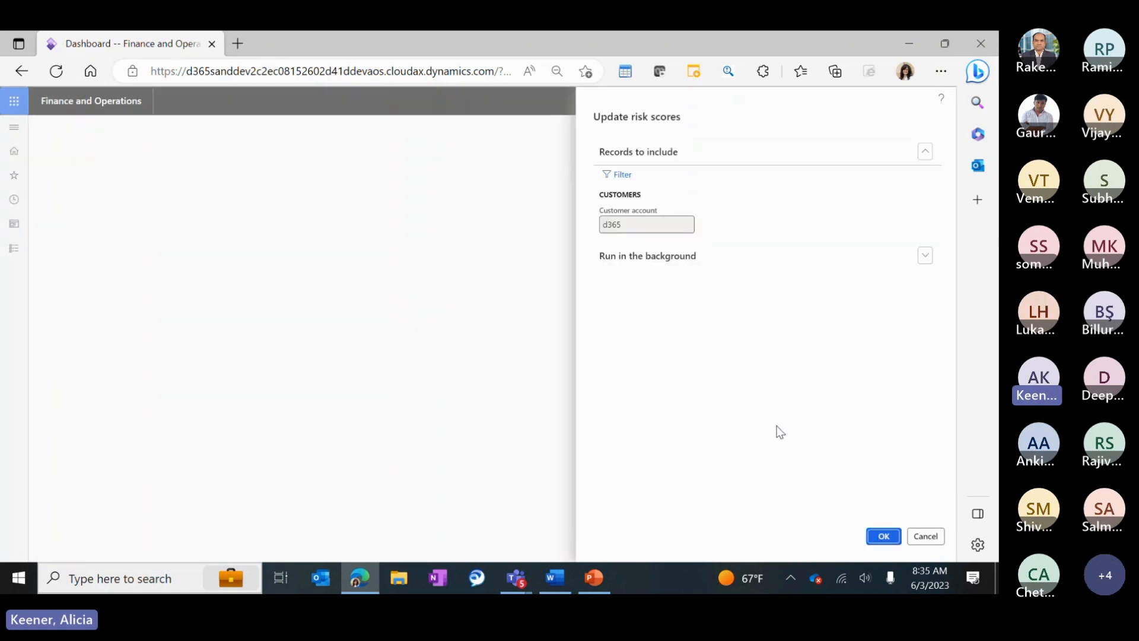
click(884, 536)
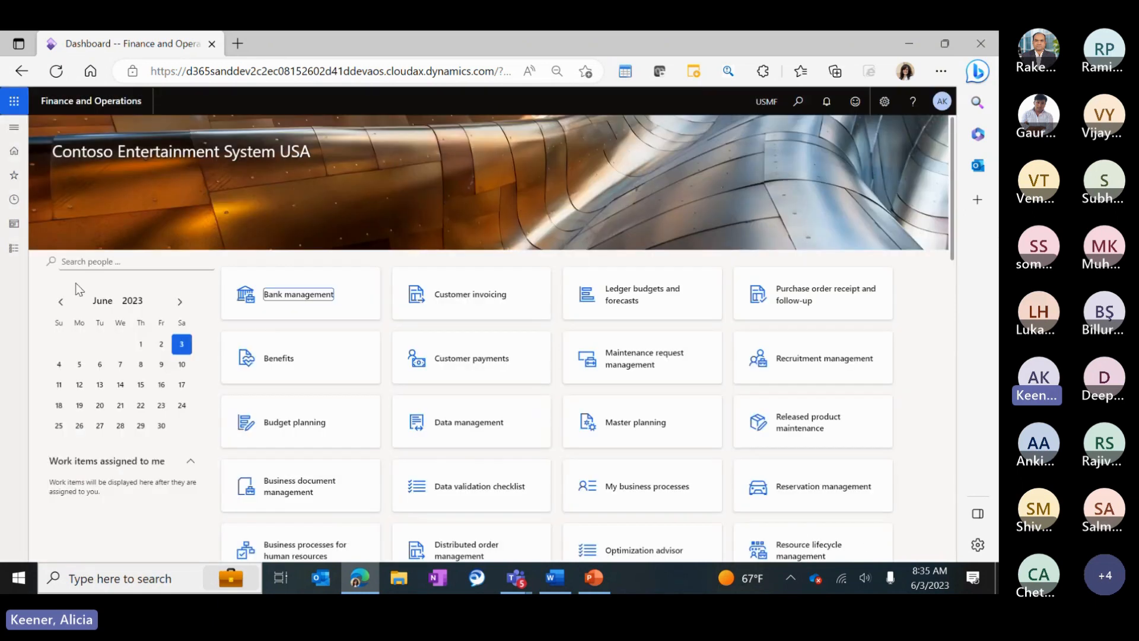
Open Credit and collections > Customers > All customers and select D365 Demo, customer group 10.
click(13, 252)
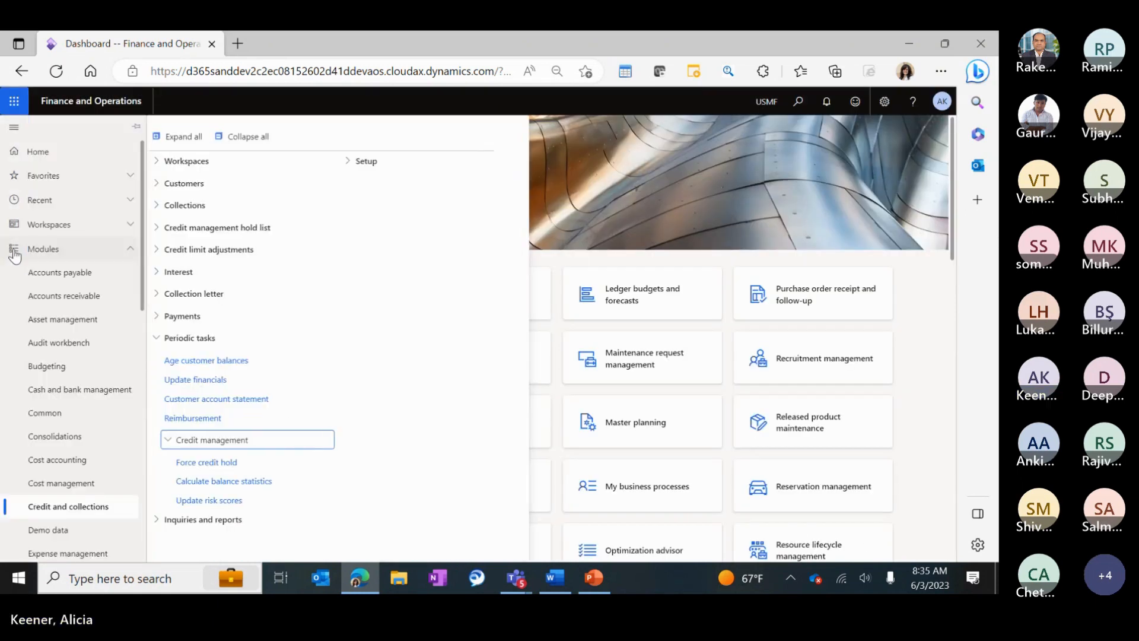
click(177, 189)
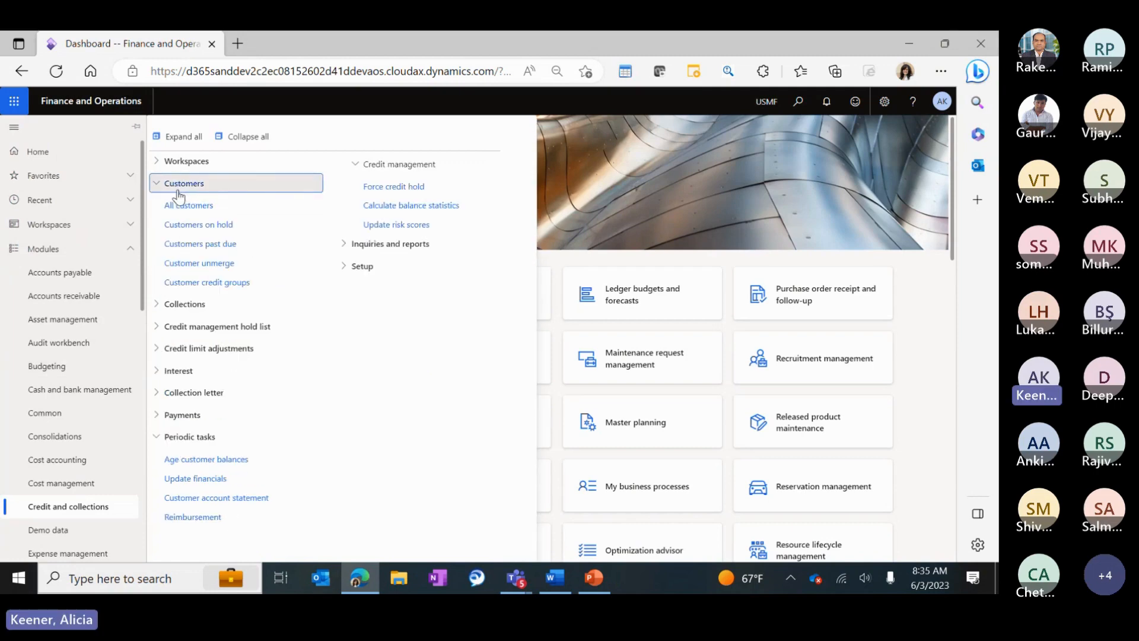
click(179, 205)
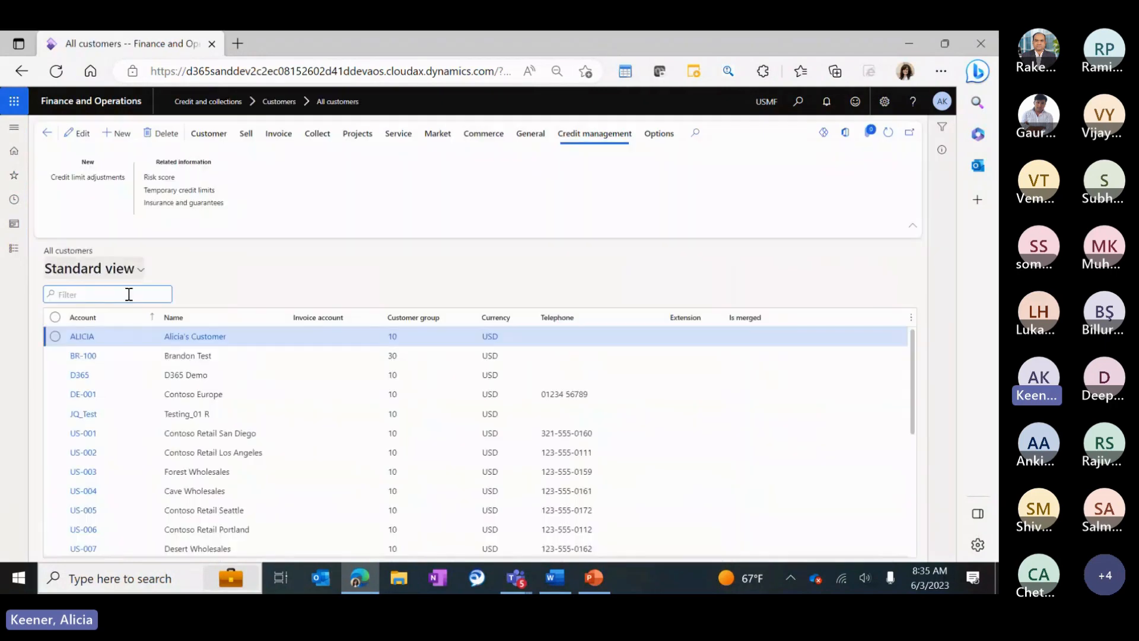
click(187, 378)
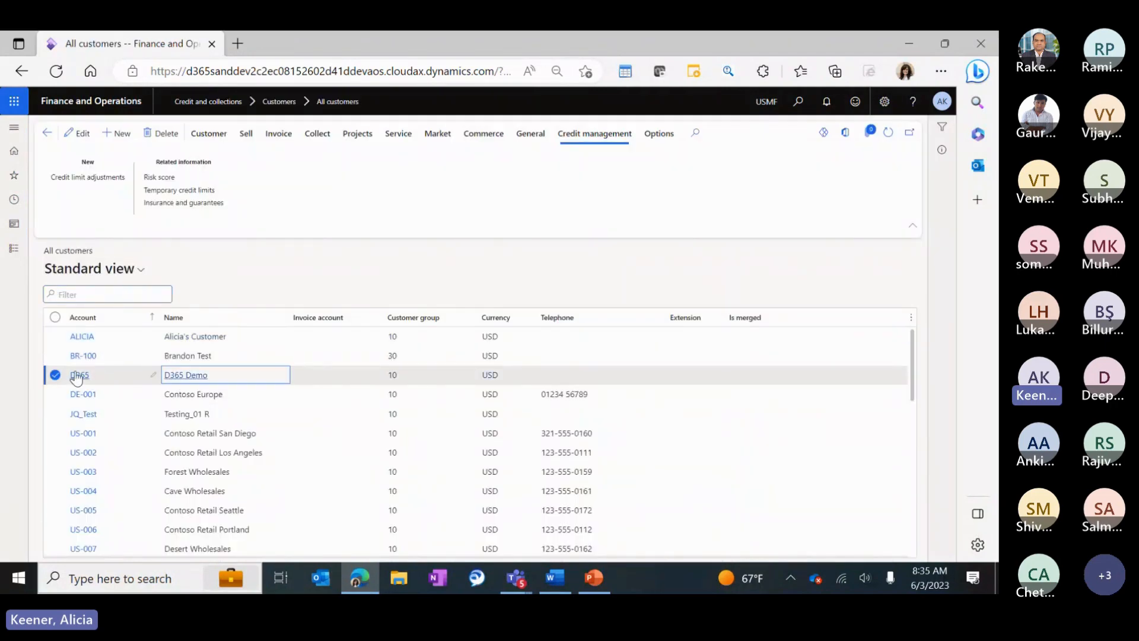
click(159, 177)
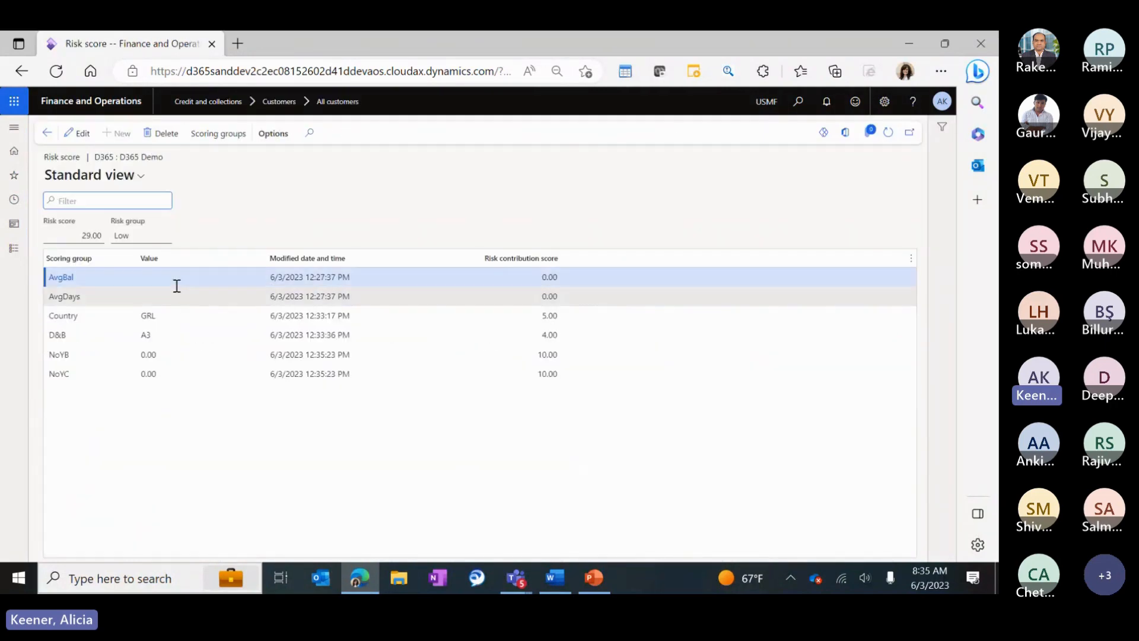
click(160, 352)
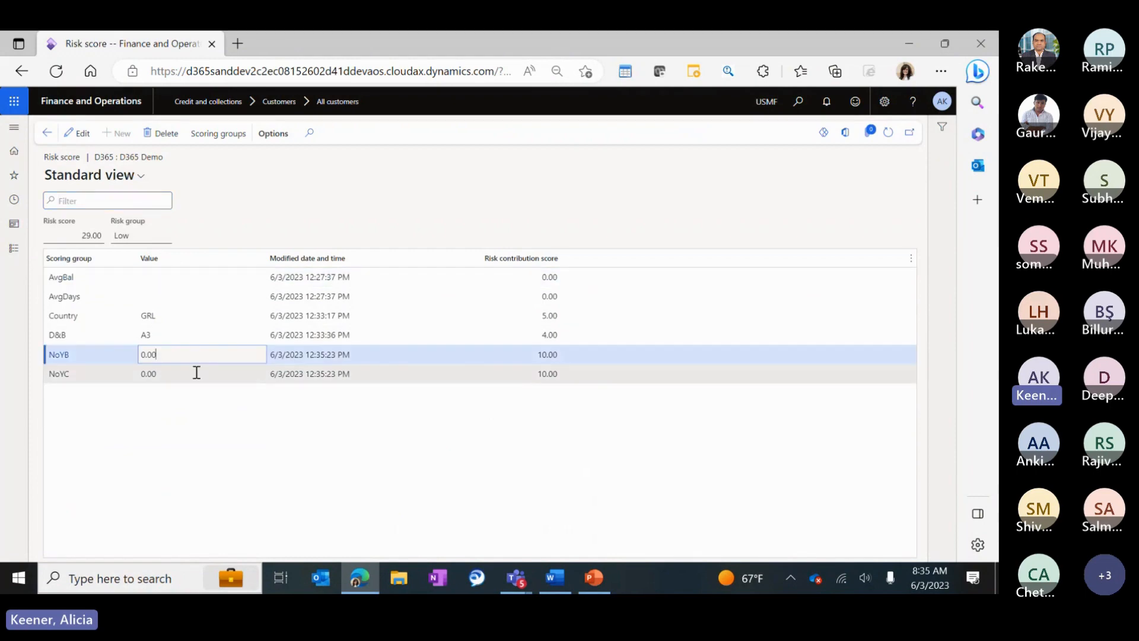
drag(196, 372, 101, 377)
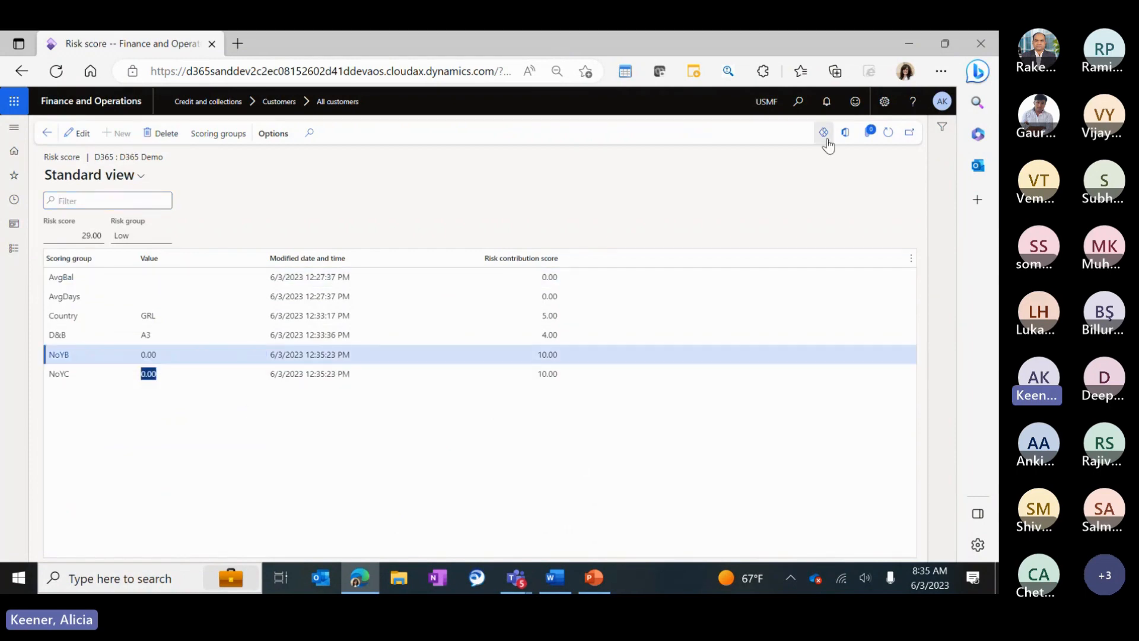
click(888, 131)
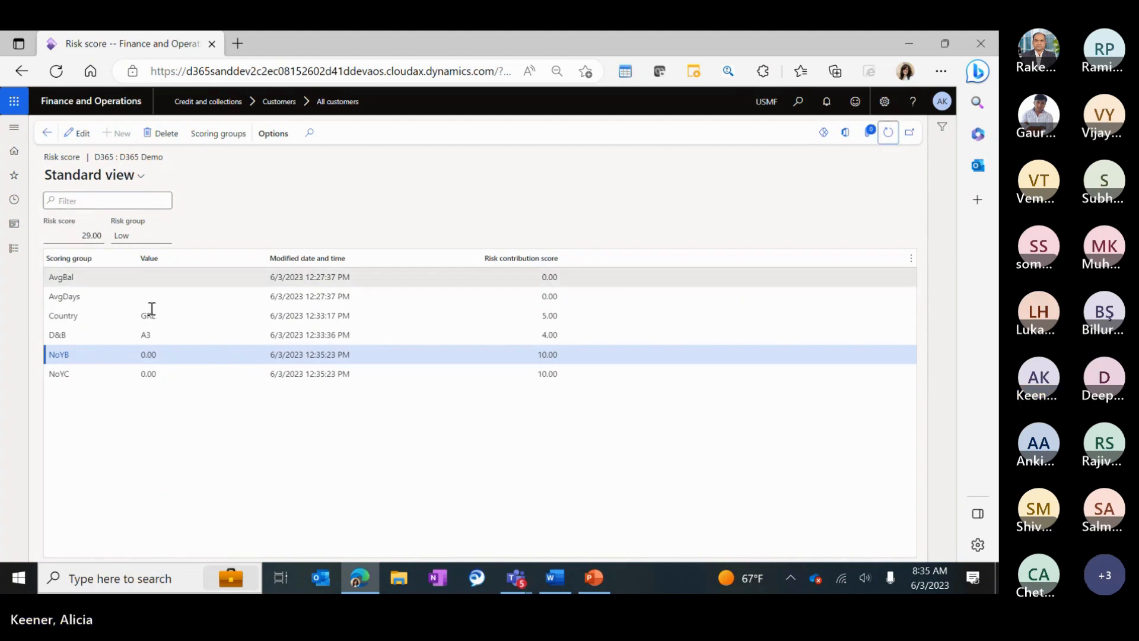
click(161, 353)
double_click(525, 354)
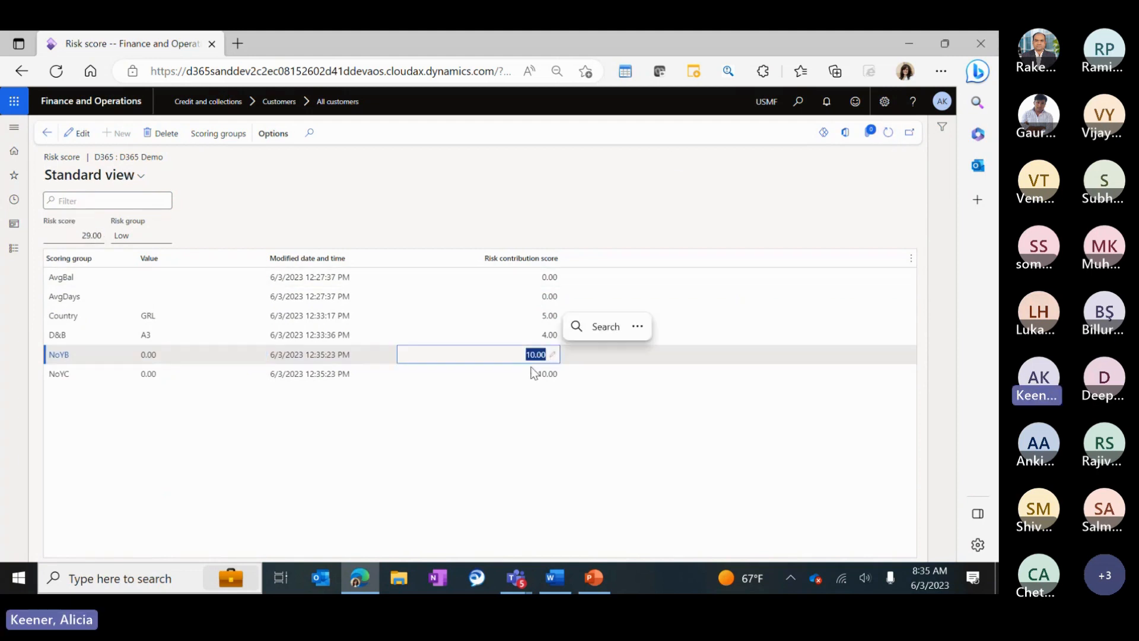
click(526, 373)
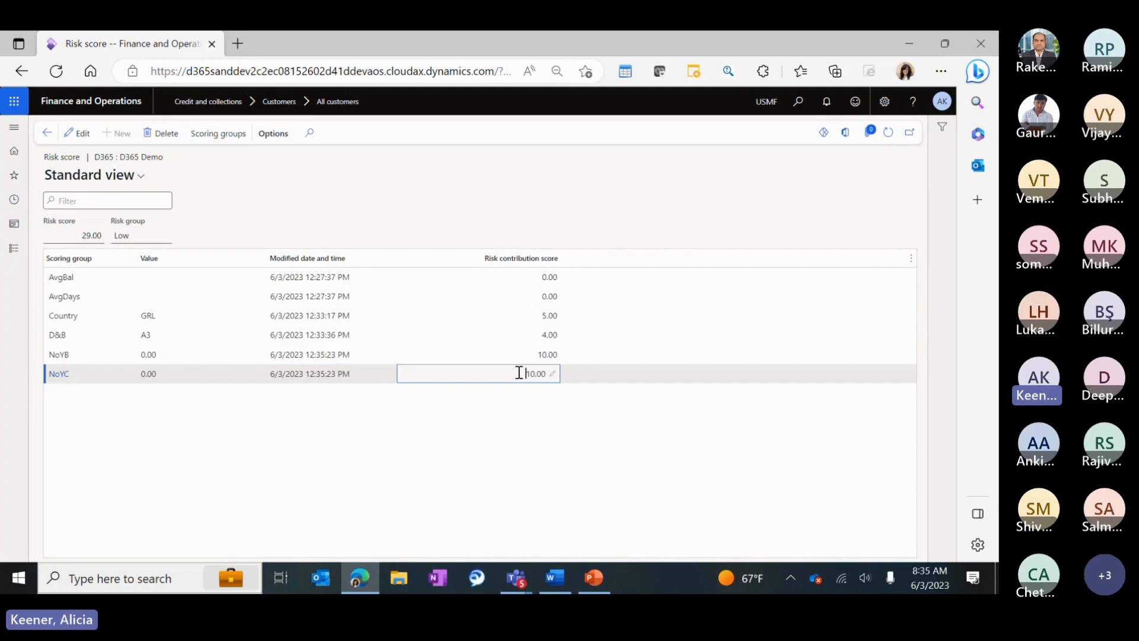
click(185, 366)
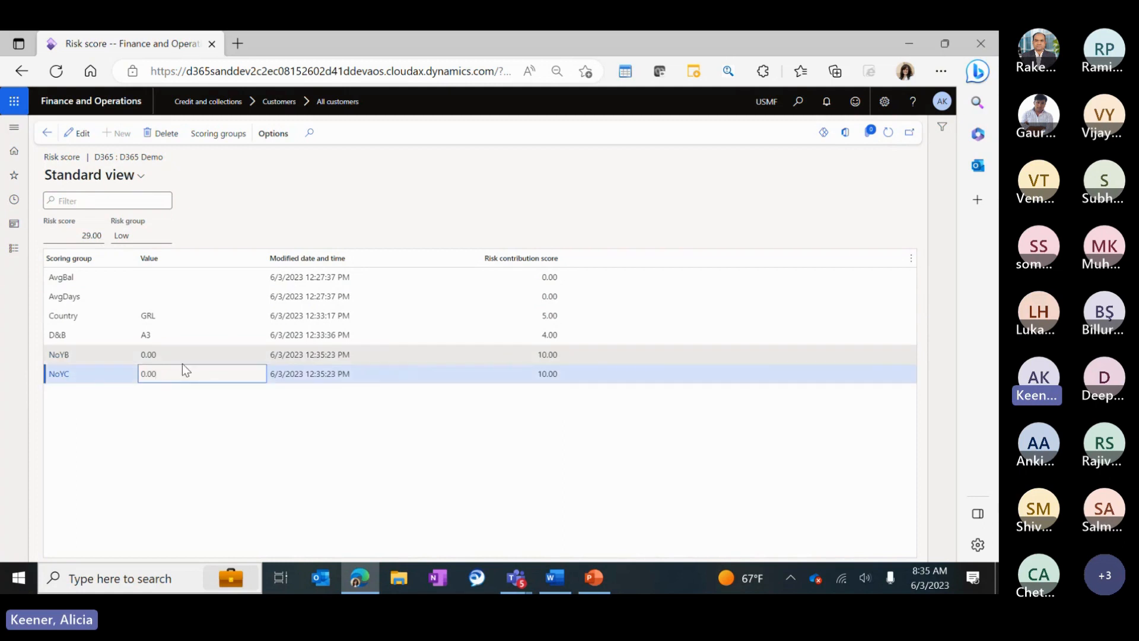
click(41, 136)
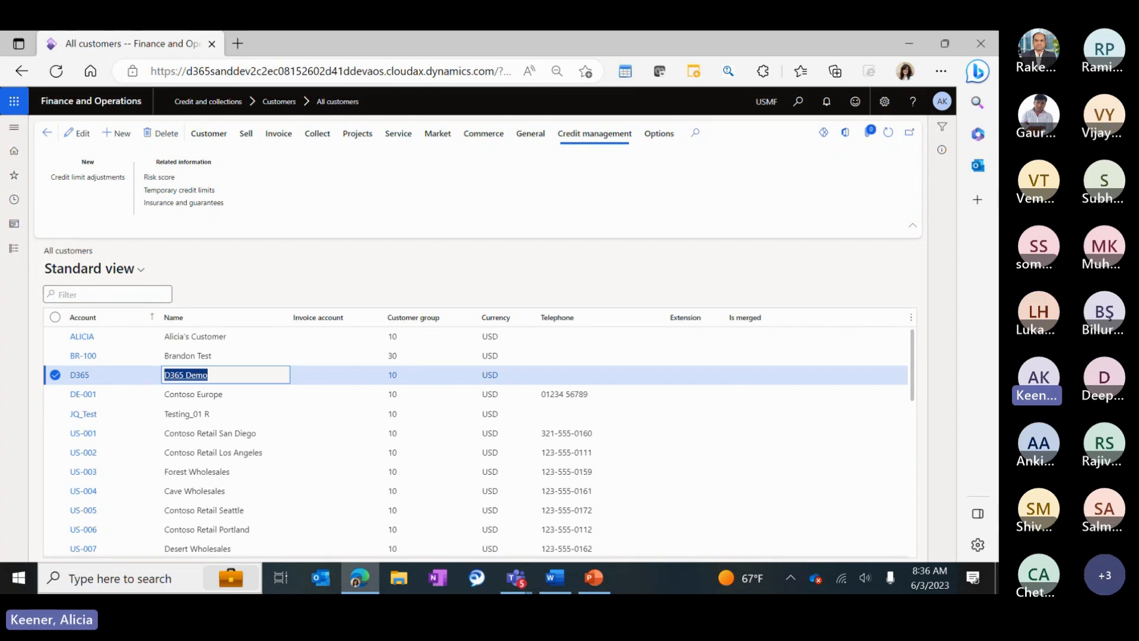
Expand Credit and collections > Setup > Credit management setup > Risk in the module menu.
click(14, 249)
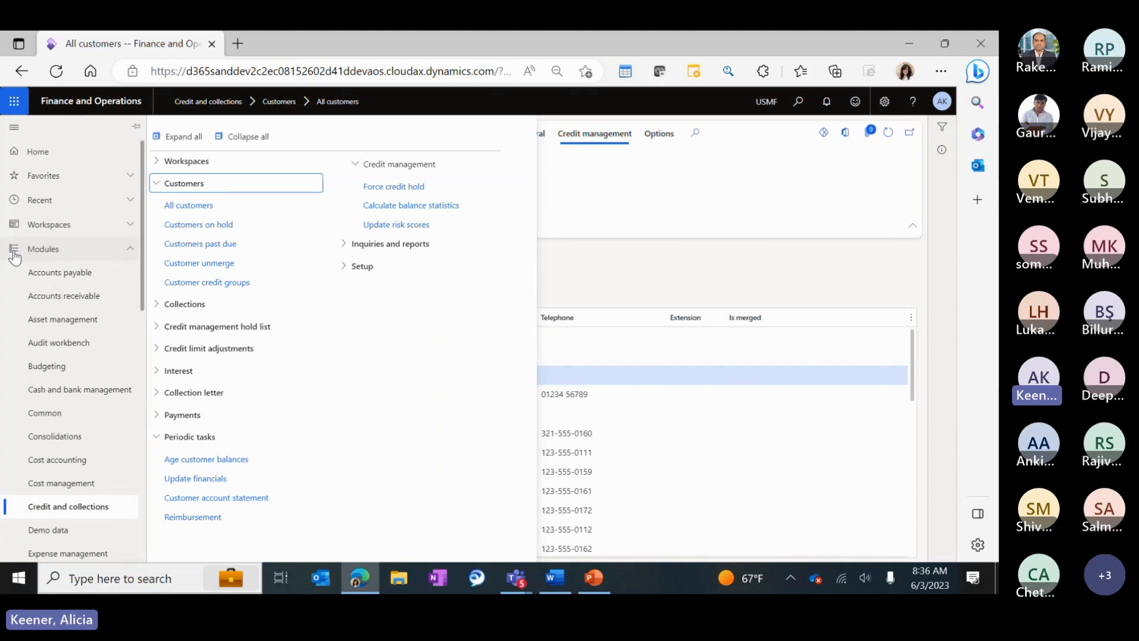
click(363, 270)
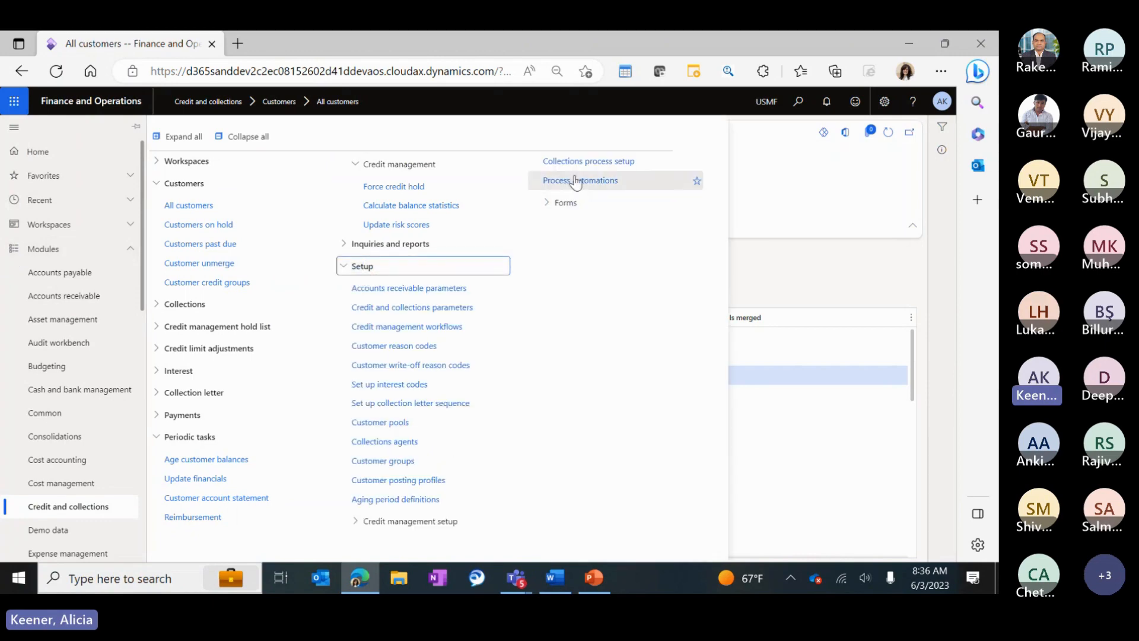
click(414, 520)
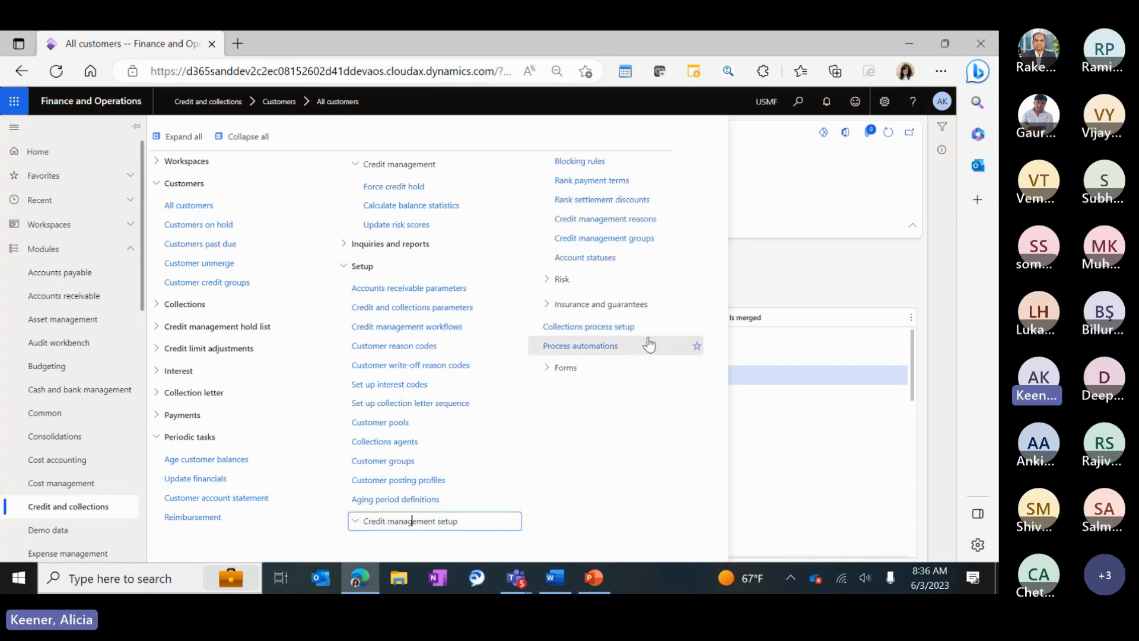
click(564, 279)
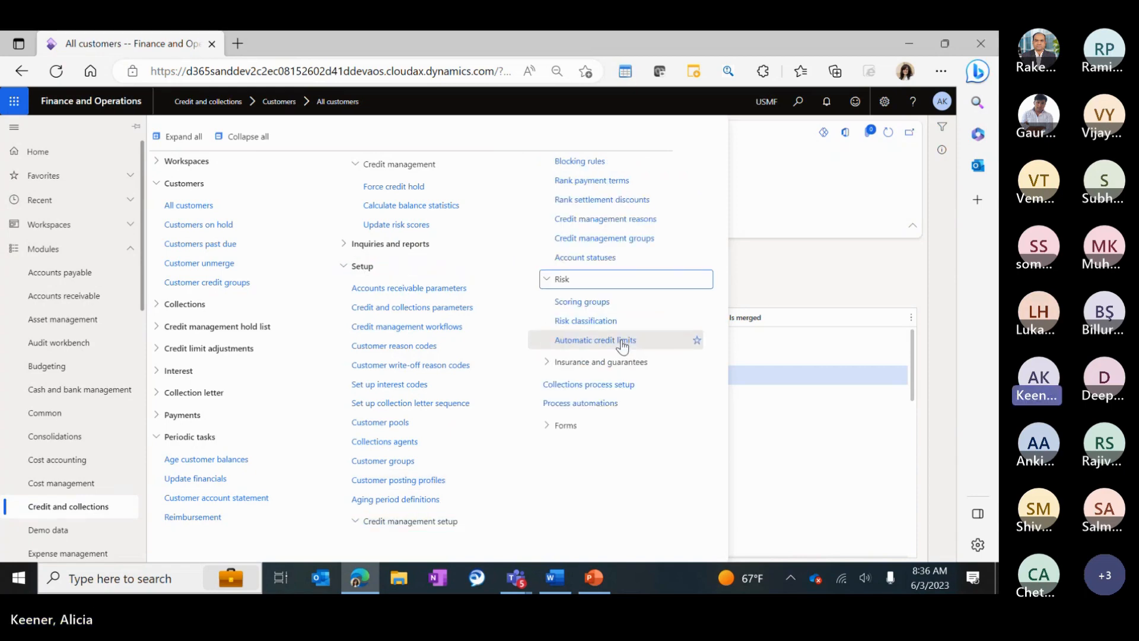
In Automatic credit limits, add a blank Low EUR line and view the scoring groups without choosing one.
click(622, 341)
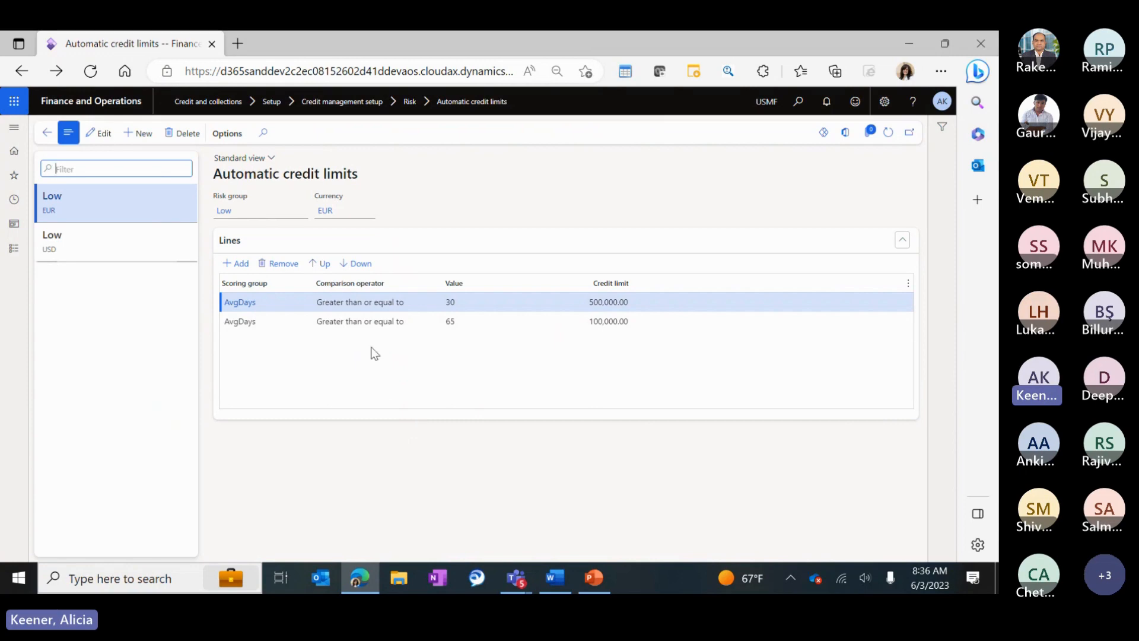
click(450, 301)
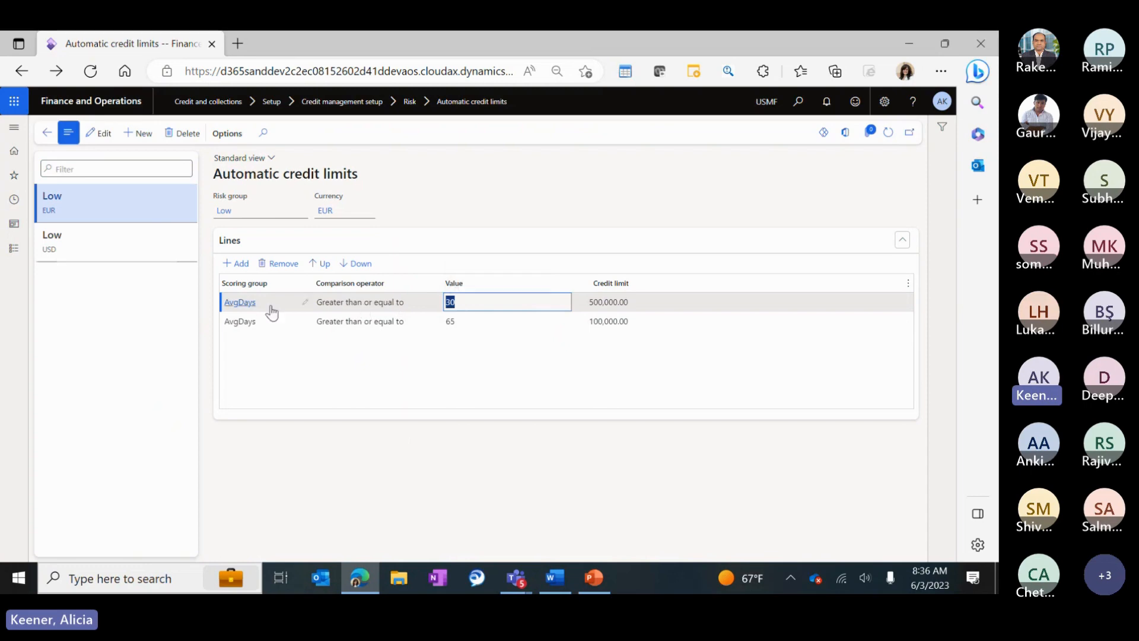
click(387, 351)
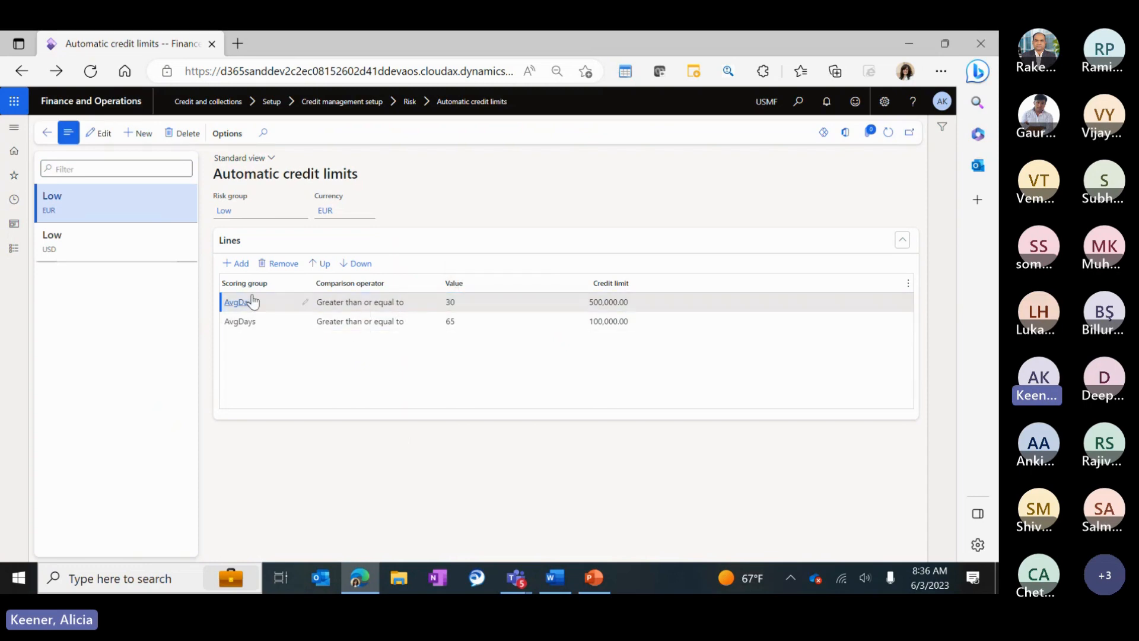
click(239, 263)
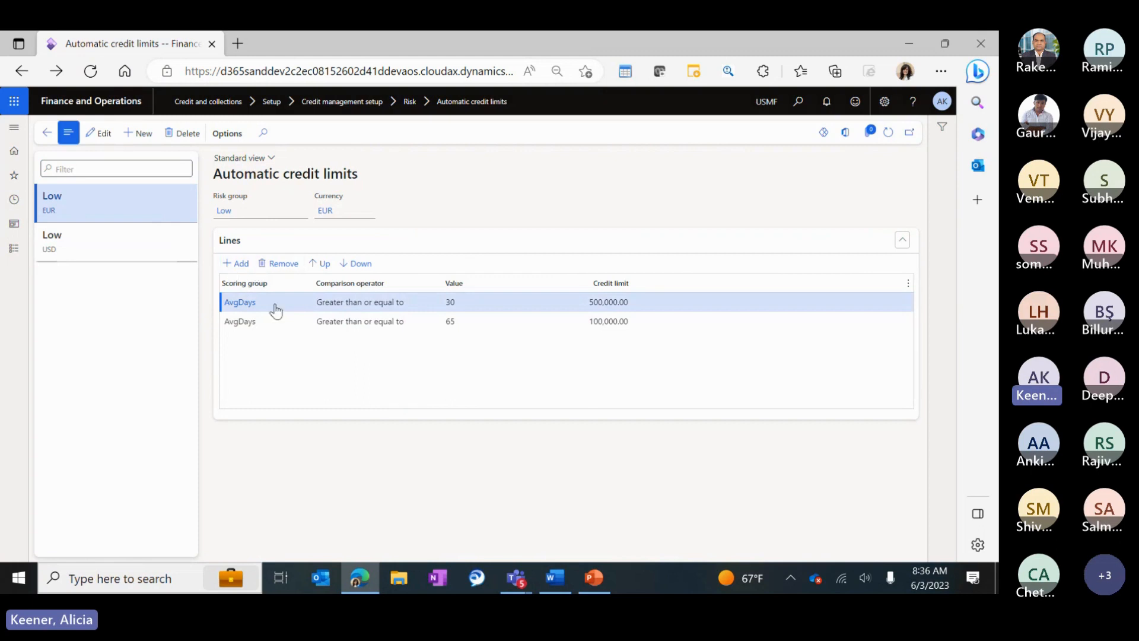
click(323, 303)
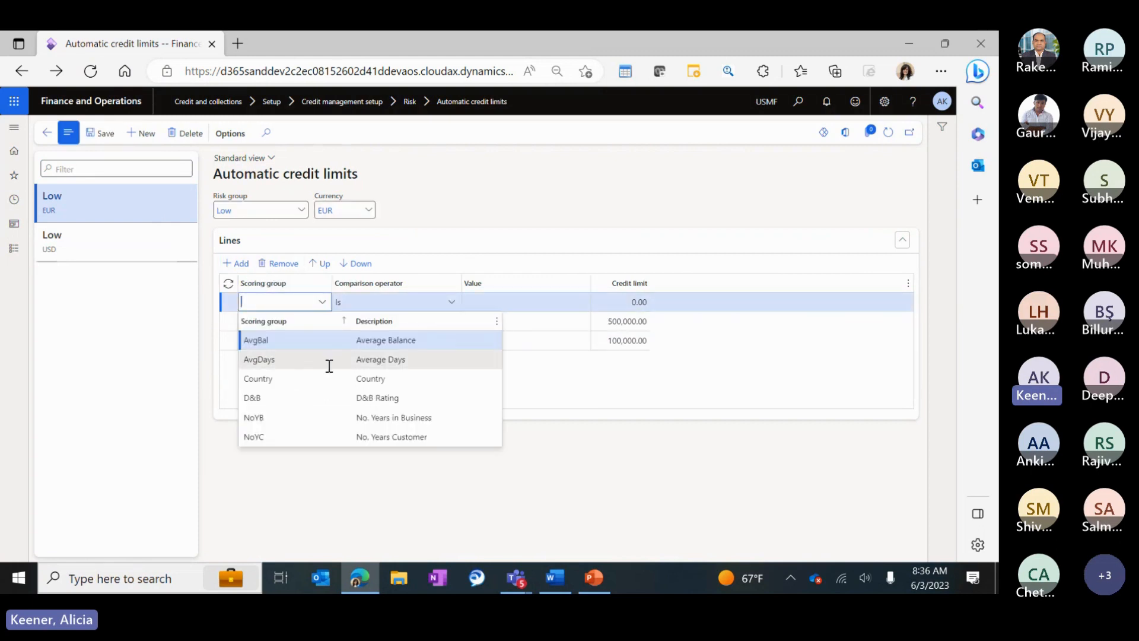
click(618, 389)
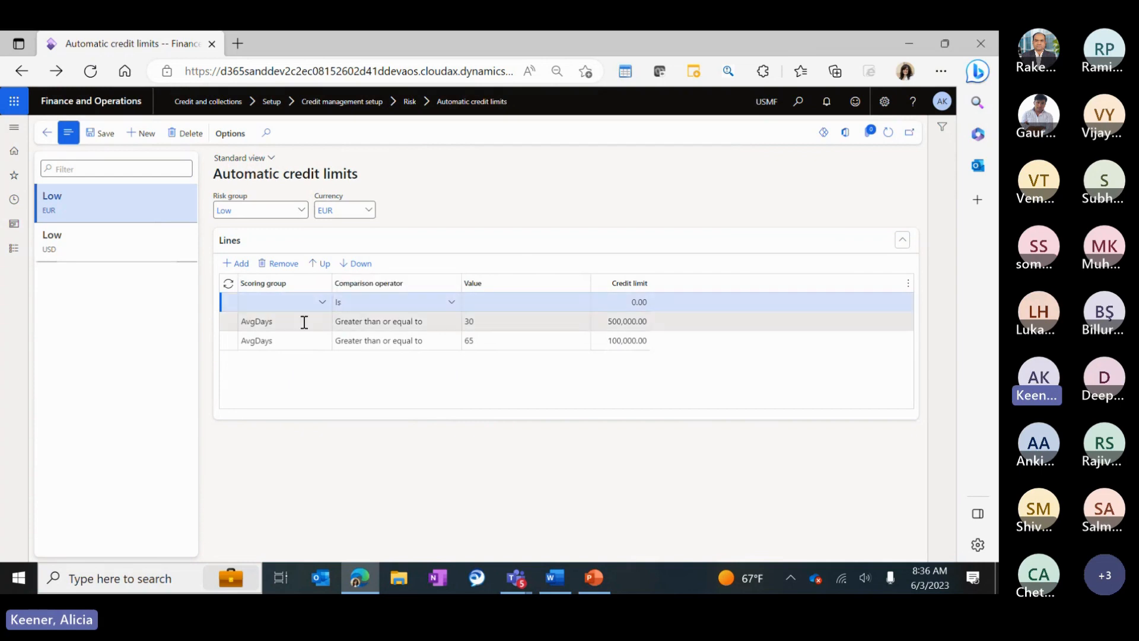
Review the AvgDays ≥ 30 line's operator, value and 500,000.00 limit, plus the comparison operator list.
click(407, 322)
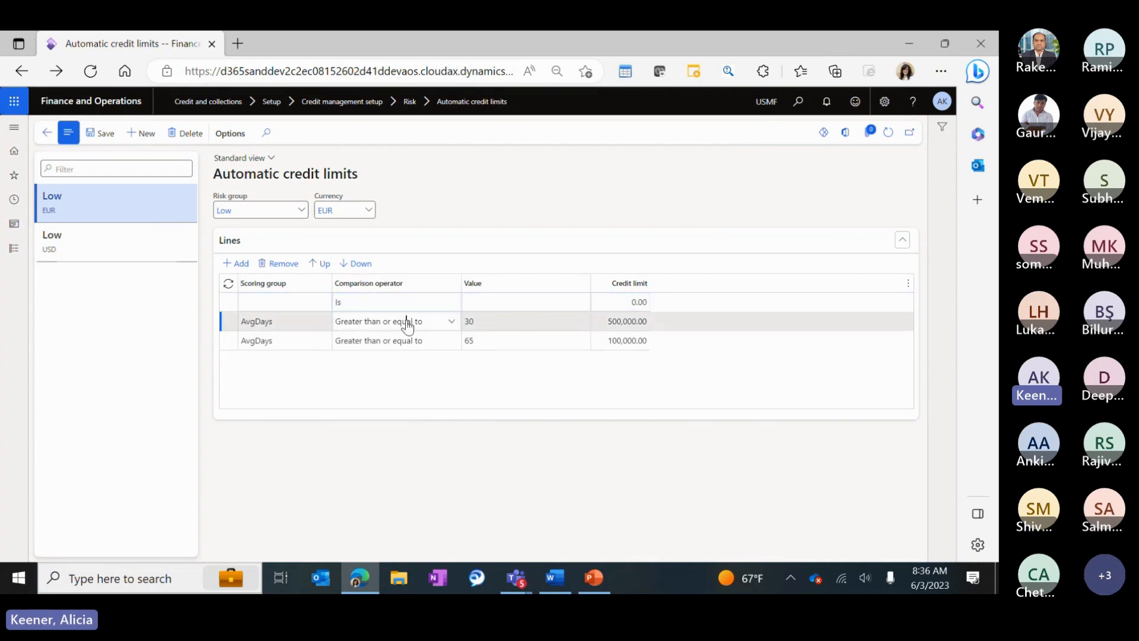
click(511, 321)
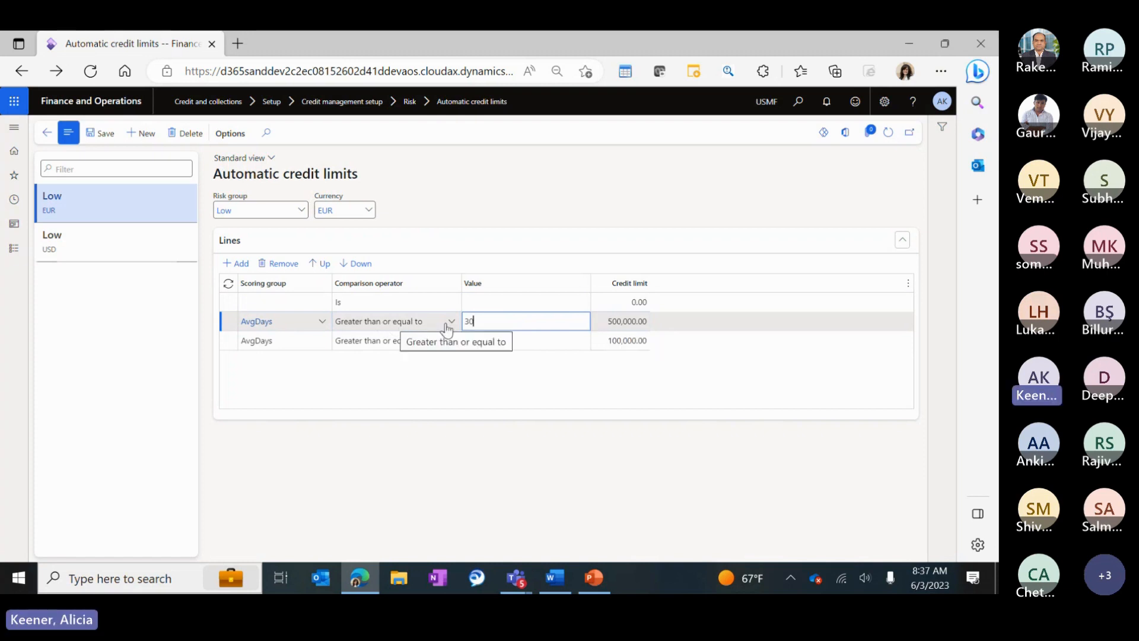
click(648, 322)
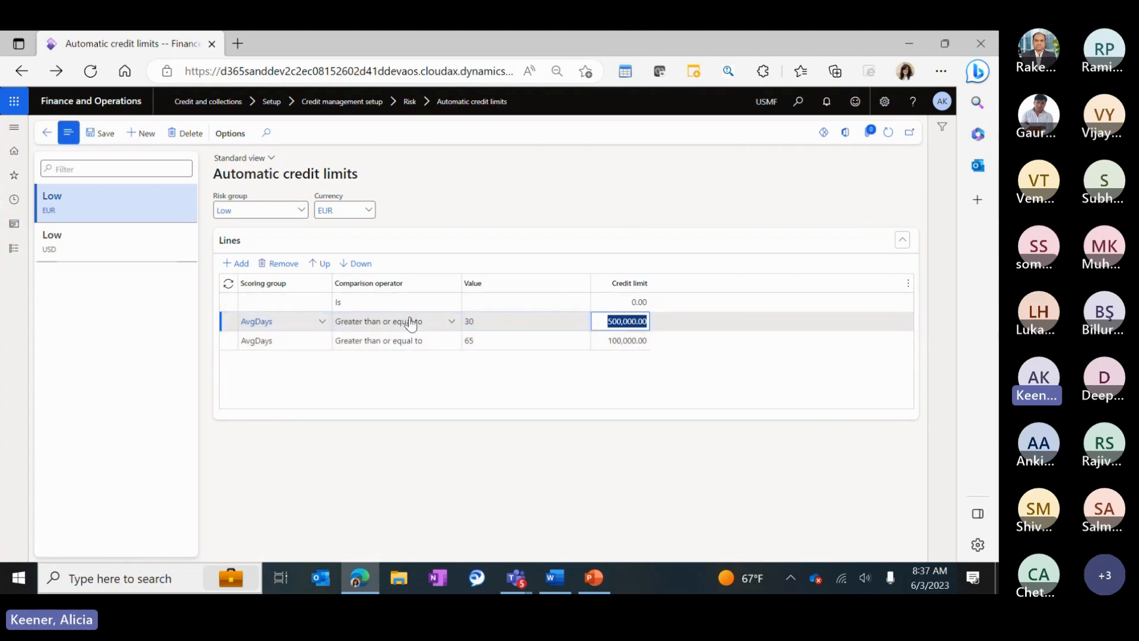
click(451, 321)
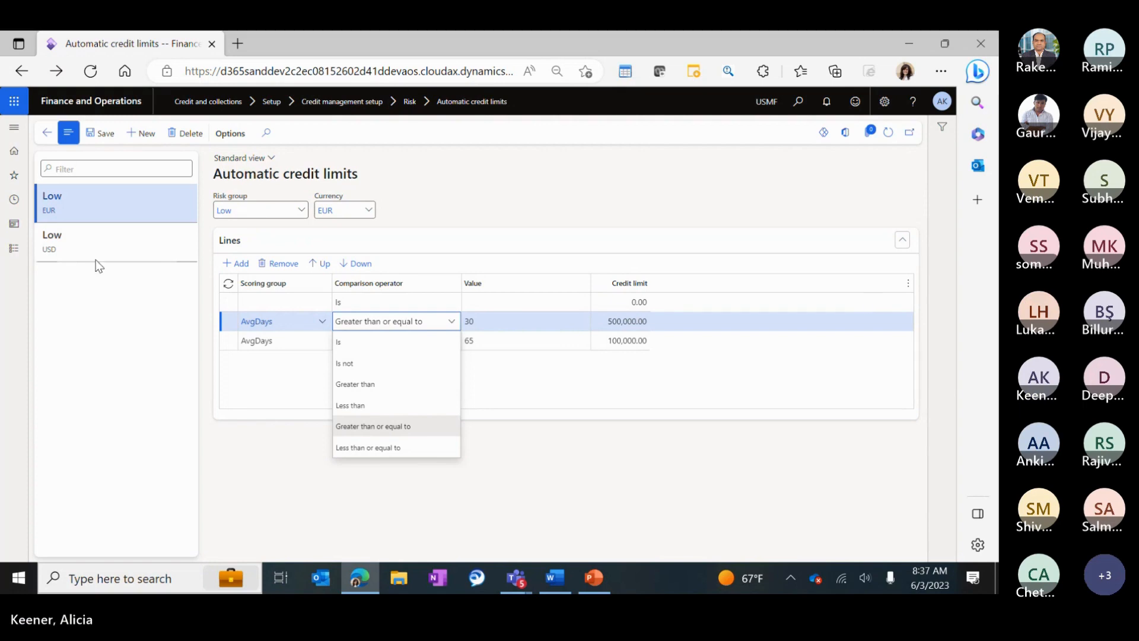
click(12, 254)
Go to Credit and collections > All customers to reach the customer's credit limit adjustments.
click(12, 253)
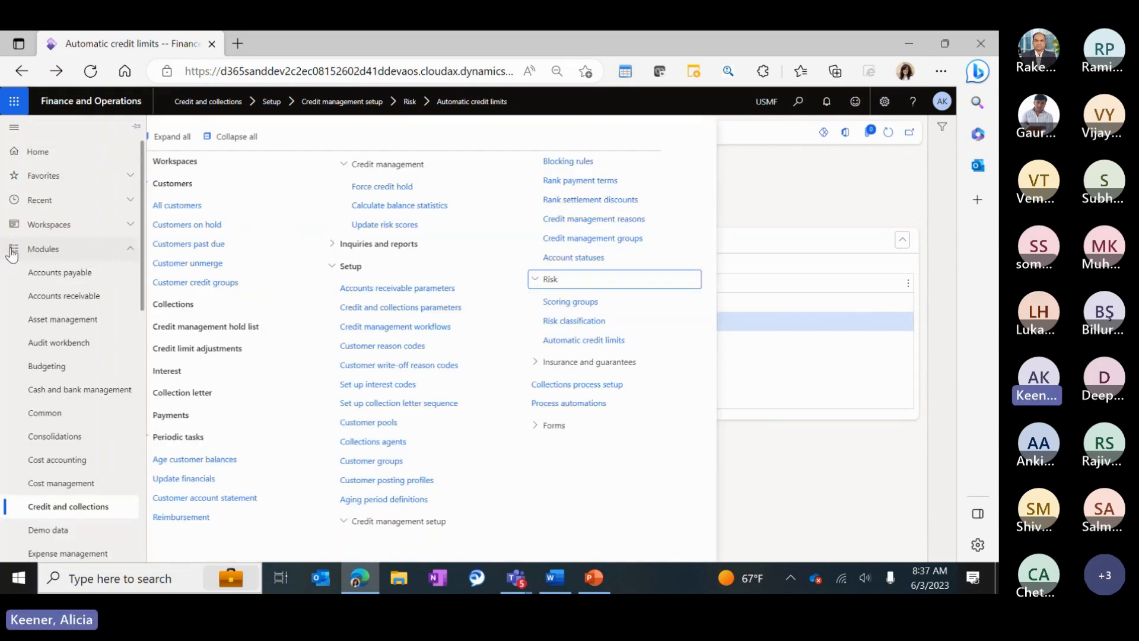
click(201, 208)
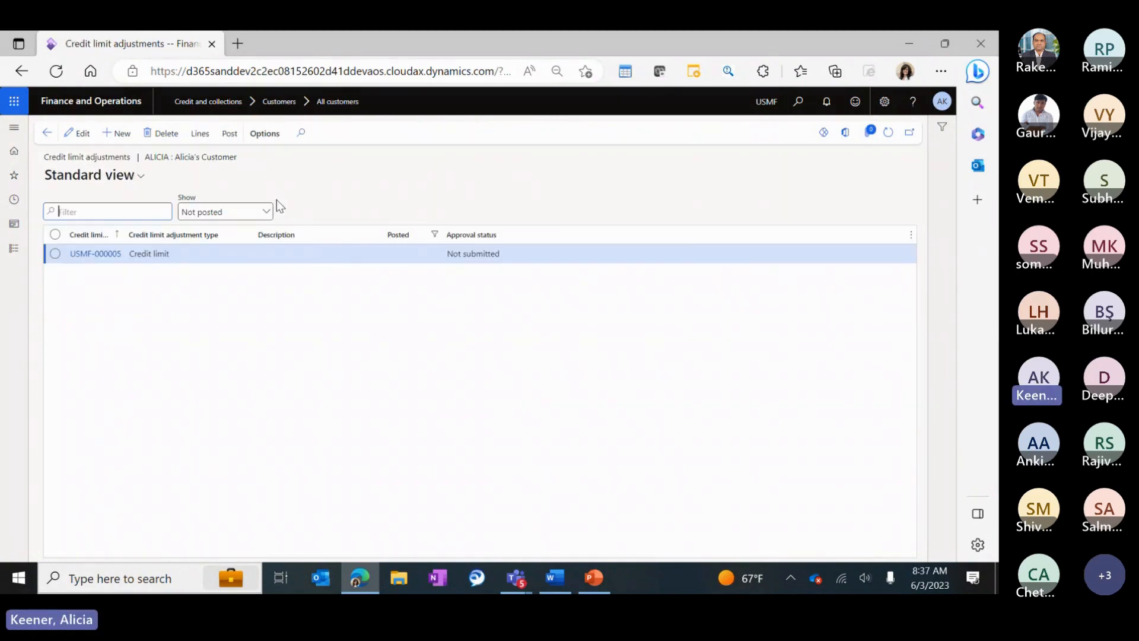
Create a Credit limit adjustment, view its Generate options unused, and save it as USMF-000008.
click(123, 138)
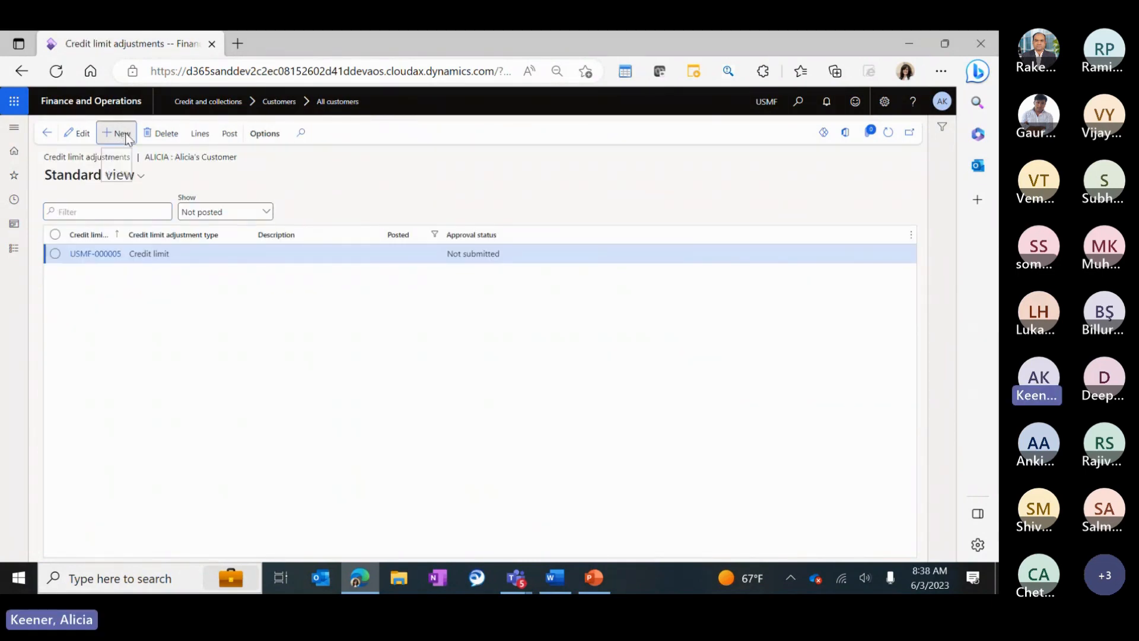
click(262, 255)
click(210, 272)
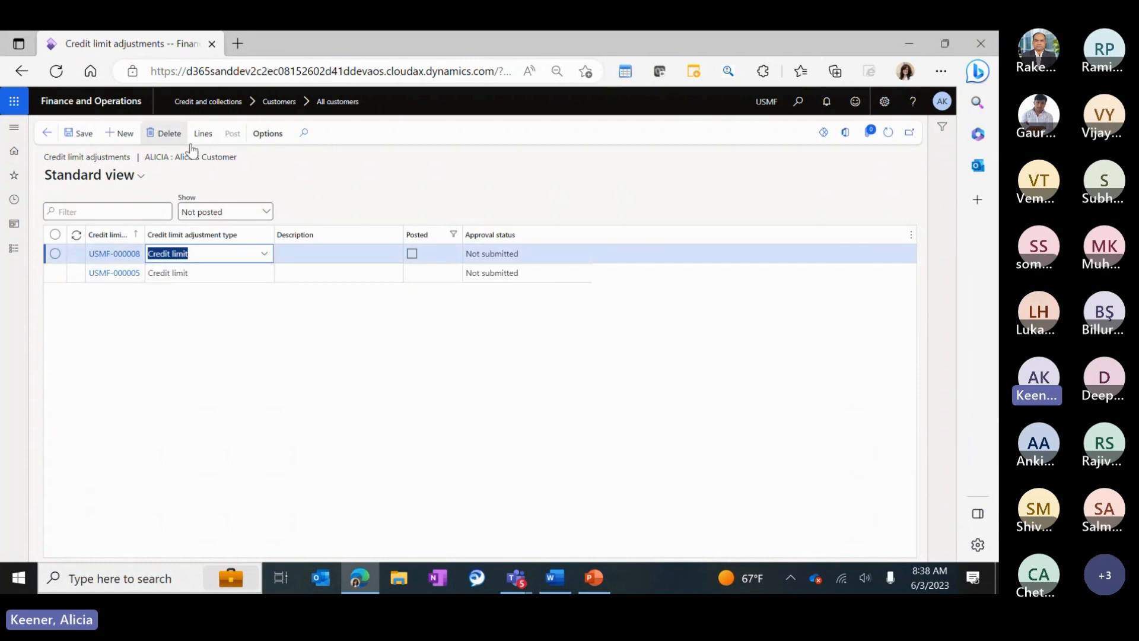
click(201, 134)
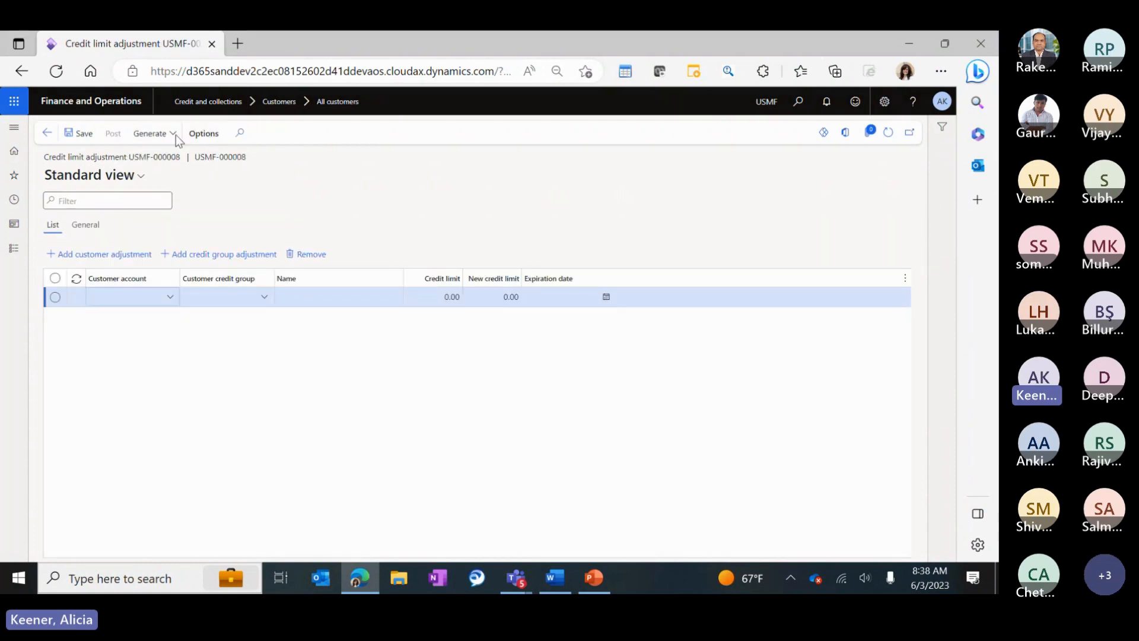
click(174, 135)
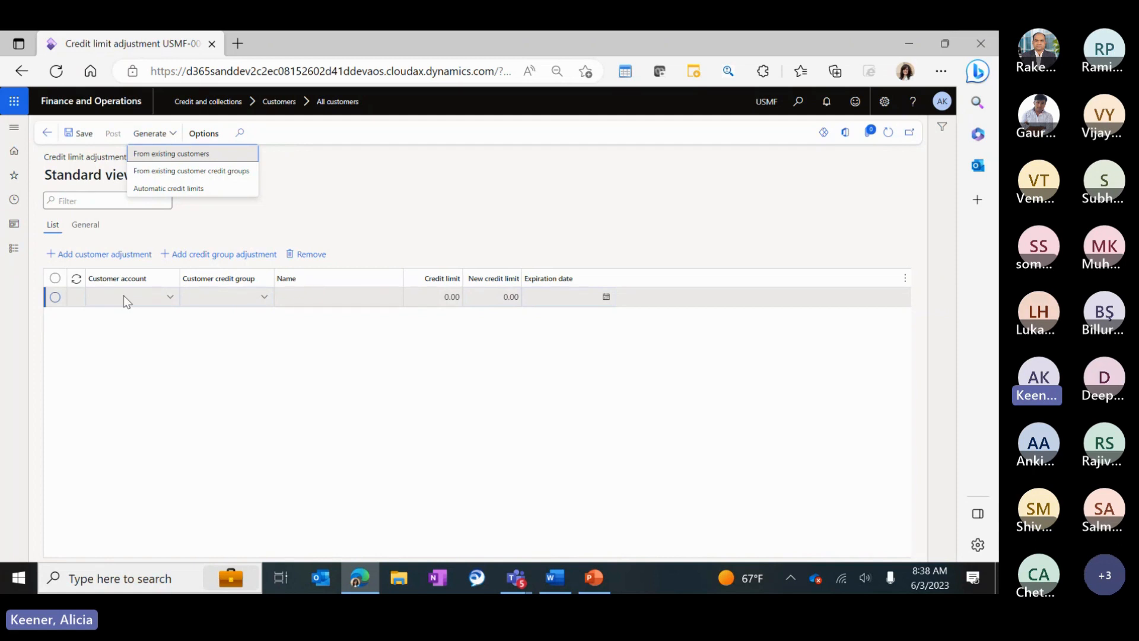
click(351, 230)
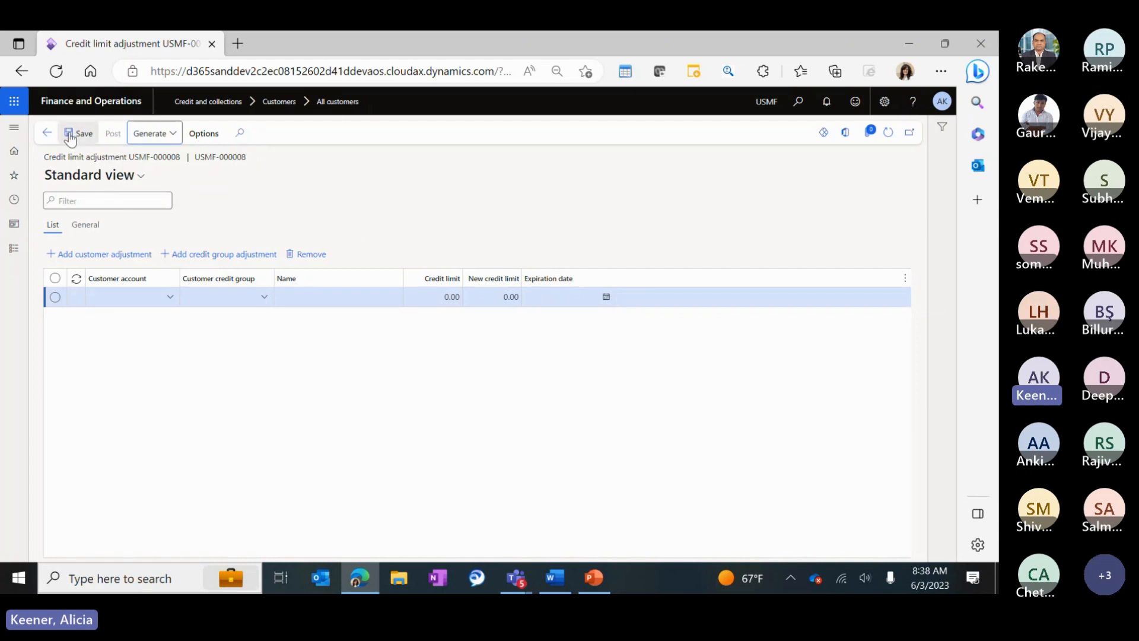
click(47, 133)
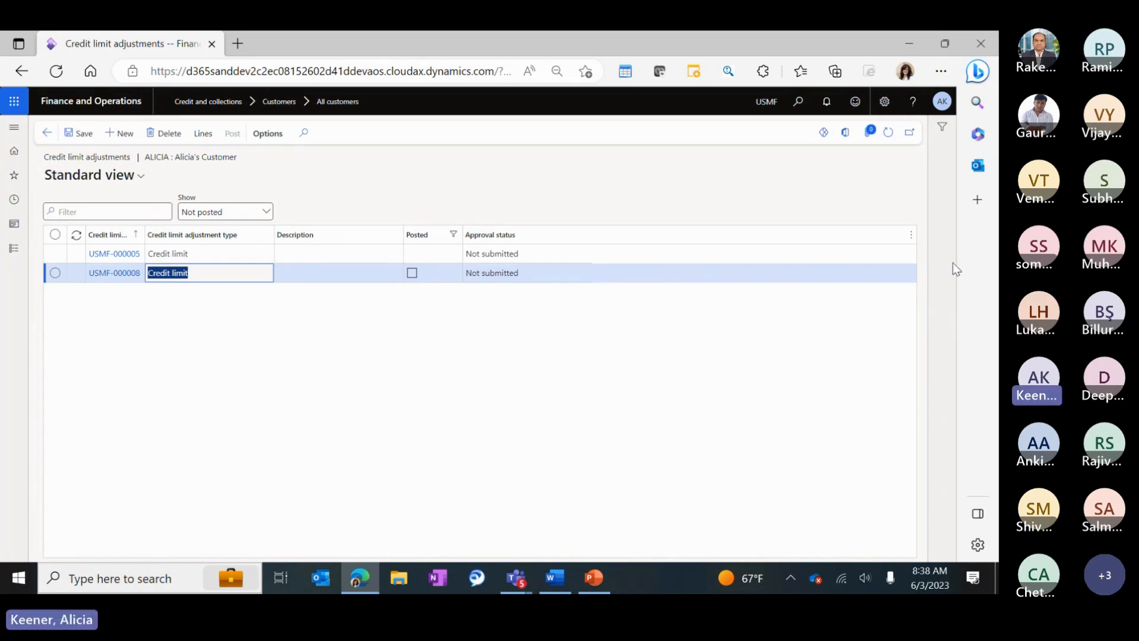
click(45, 133)
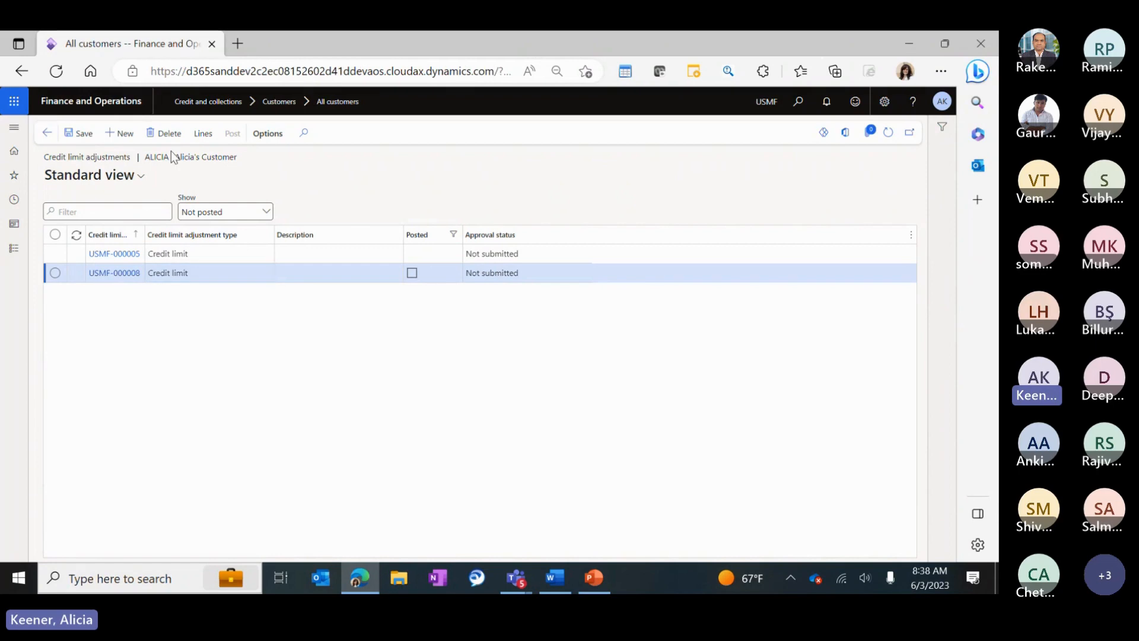
Open customer D365 Demo and scroll the Related information pane down to its Credit statistics.
click(80, 374)
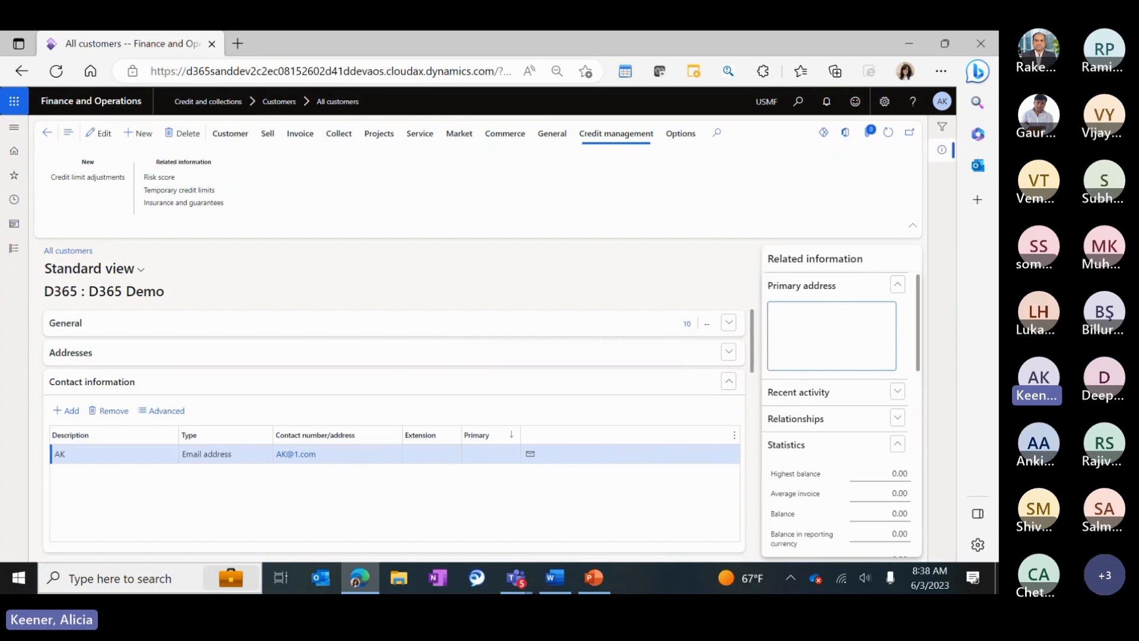
click(898, 284)
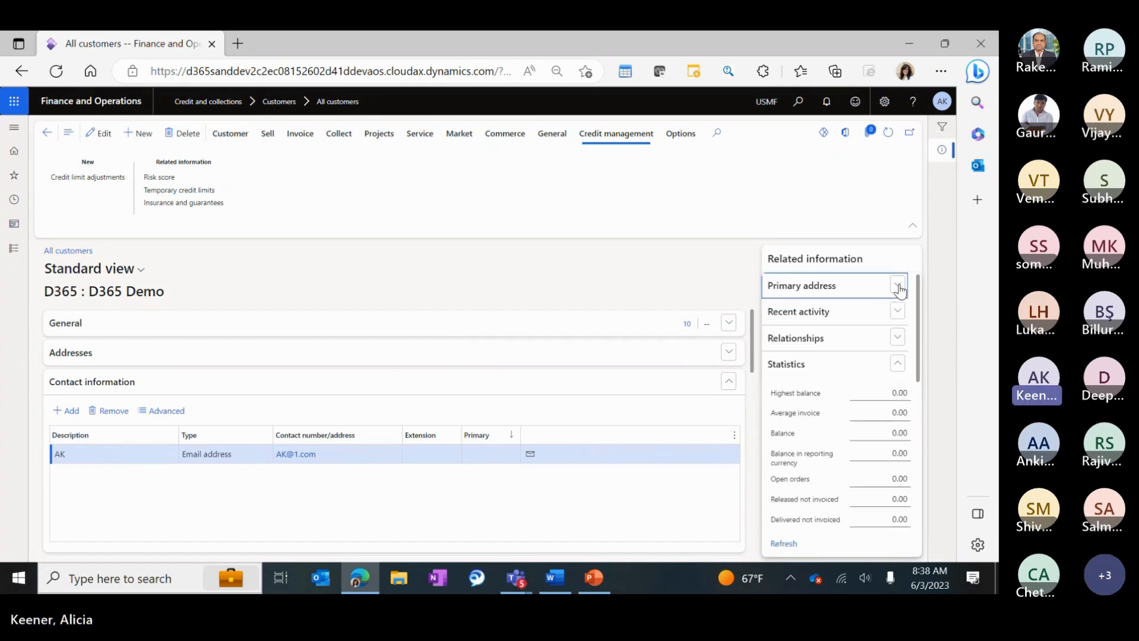
click(898, 311)
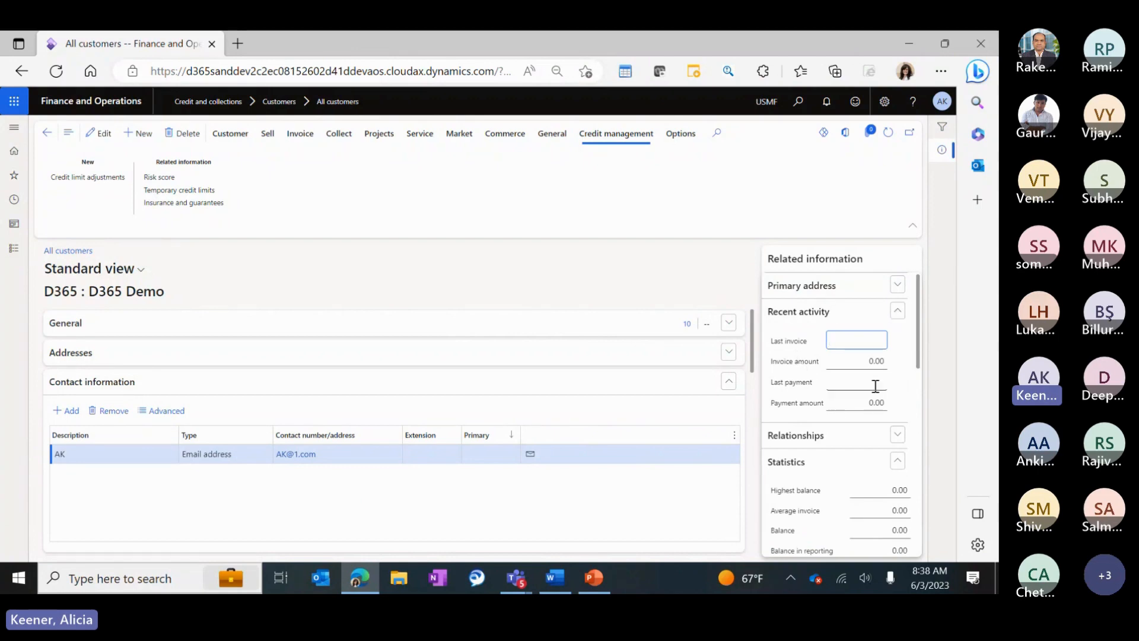
scroll(872, 389, down, 3)
click(898, 351)
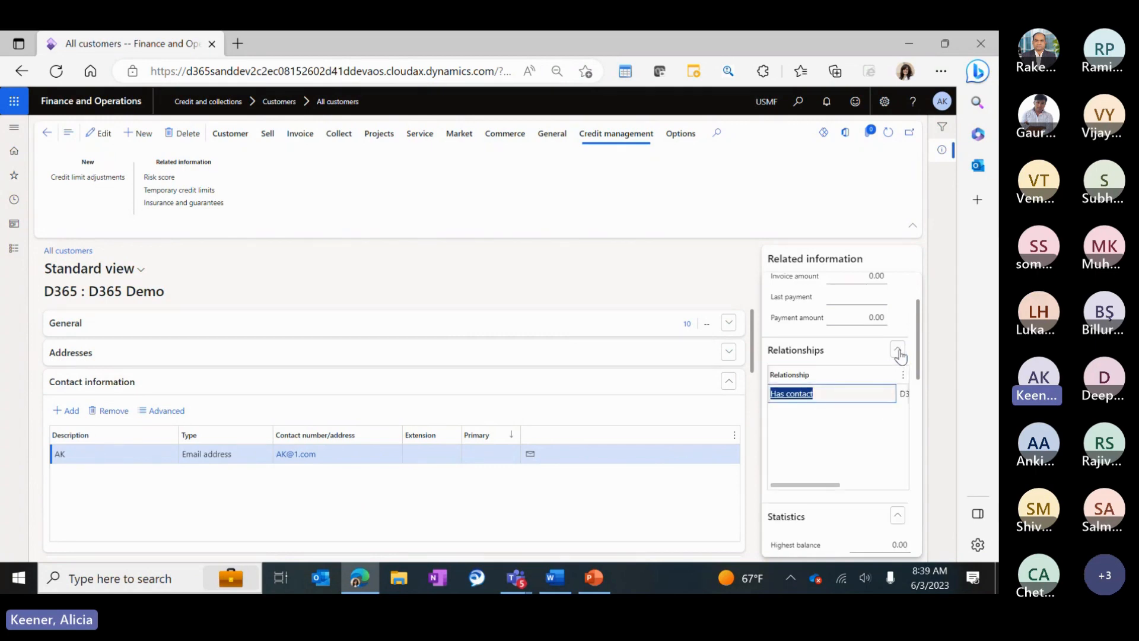
click(898, 352)
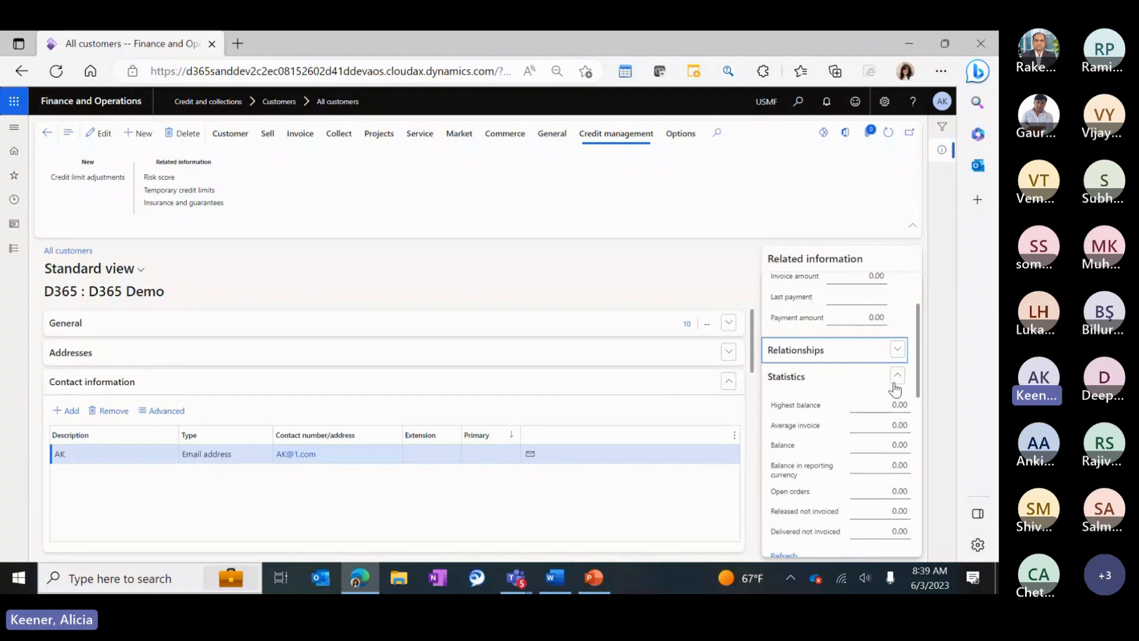
scroll(896, 389, down, 1)
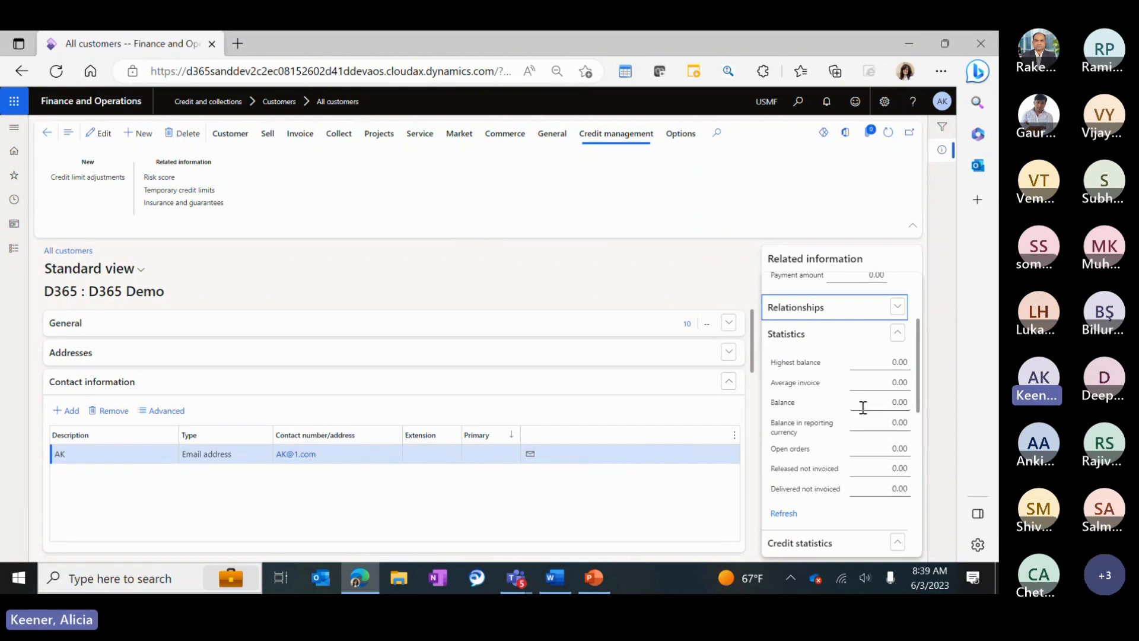
scroll(865, 407, down, 5)
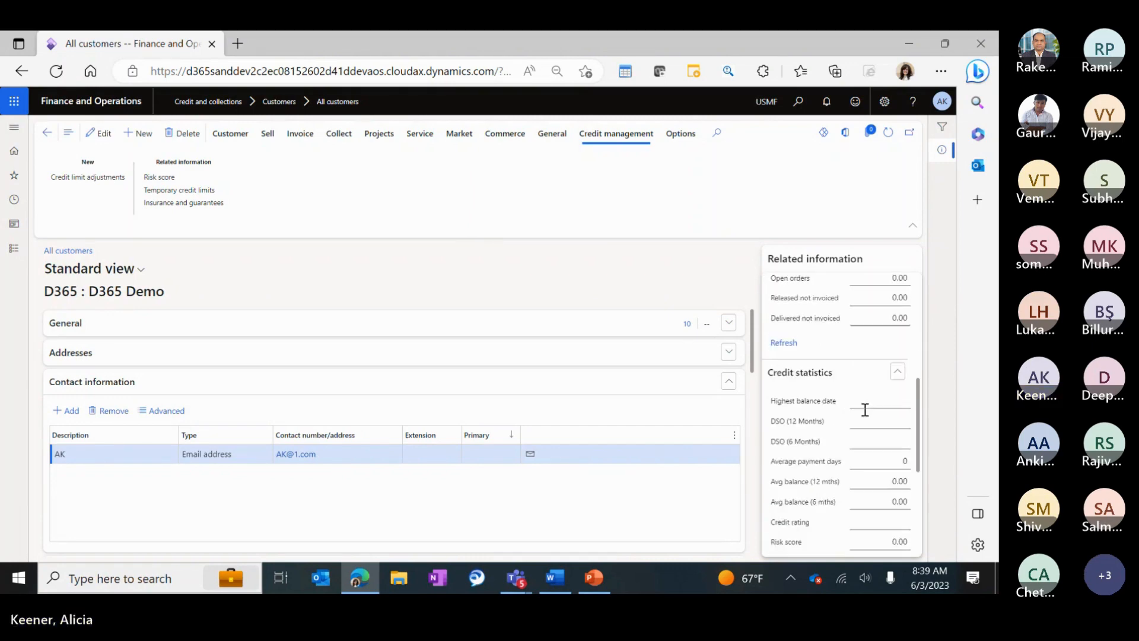
click(878, 357)
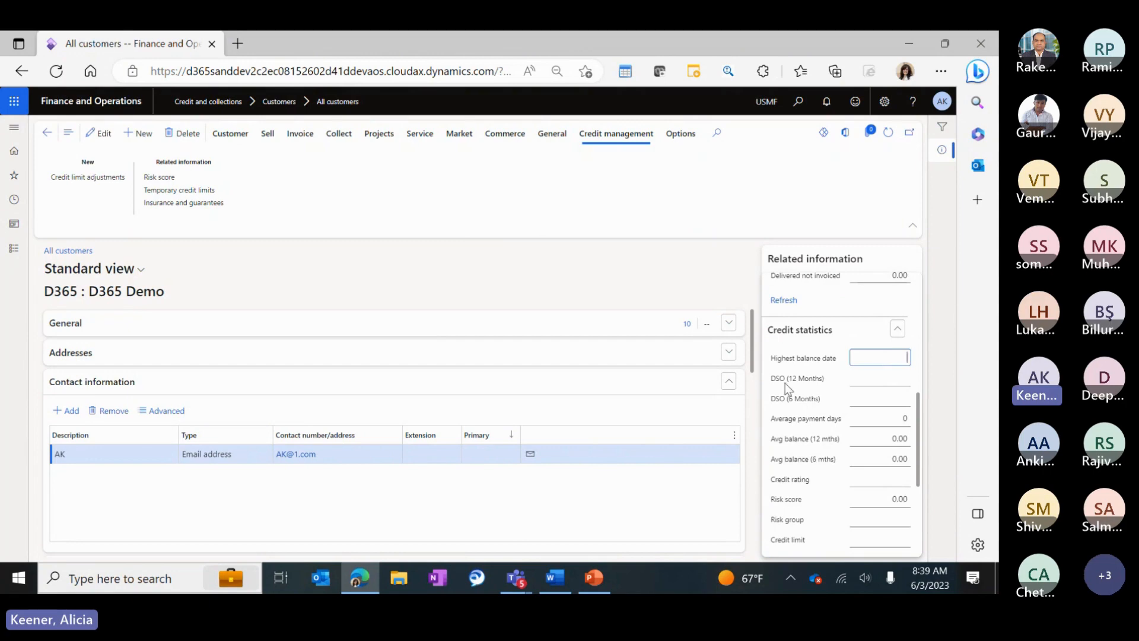
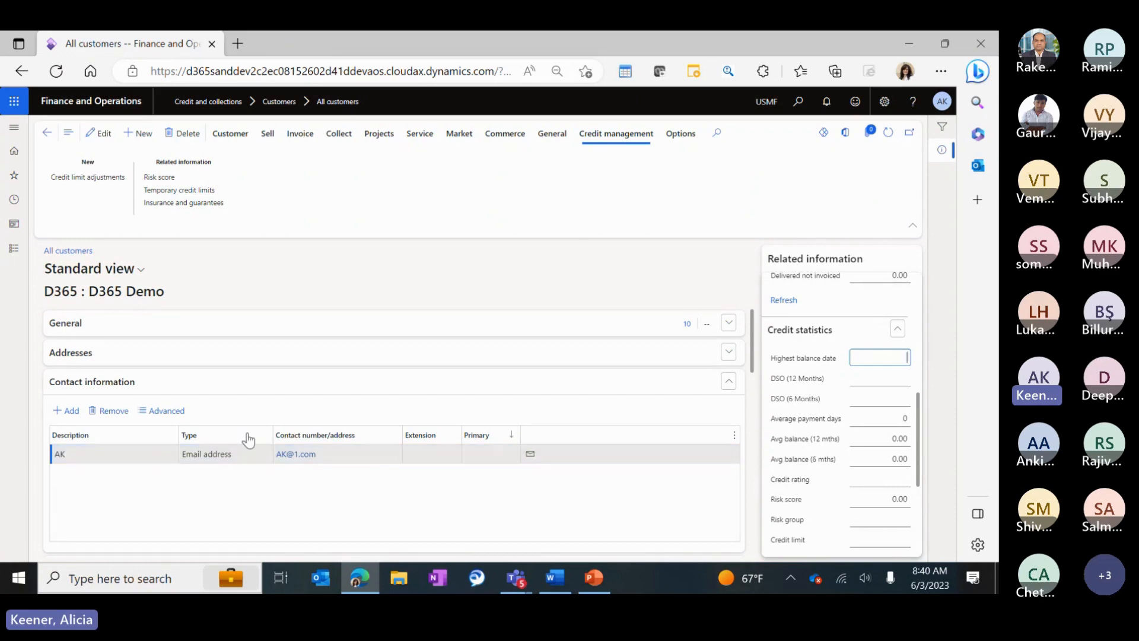
Collapse D365 Demo's contact details and review its 10,000 credit limit, 500,000 temporary limit and Hold status.
click(84, 386)
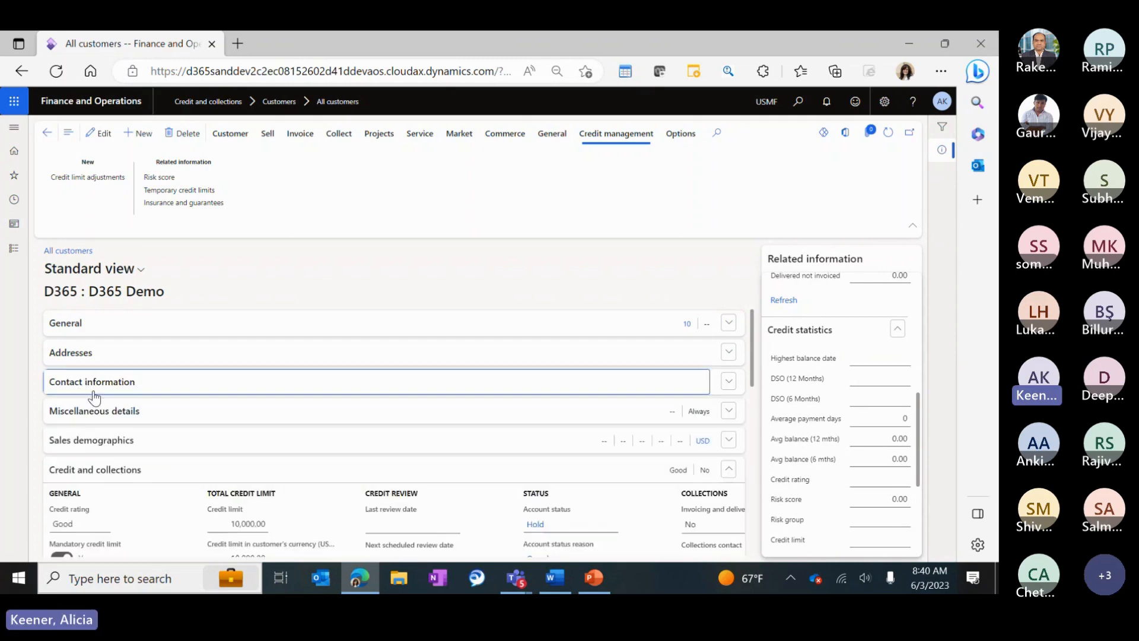
scroll(57, 427, down, 2)
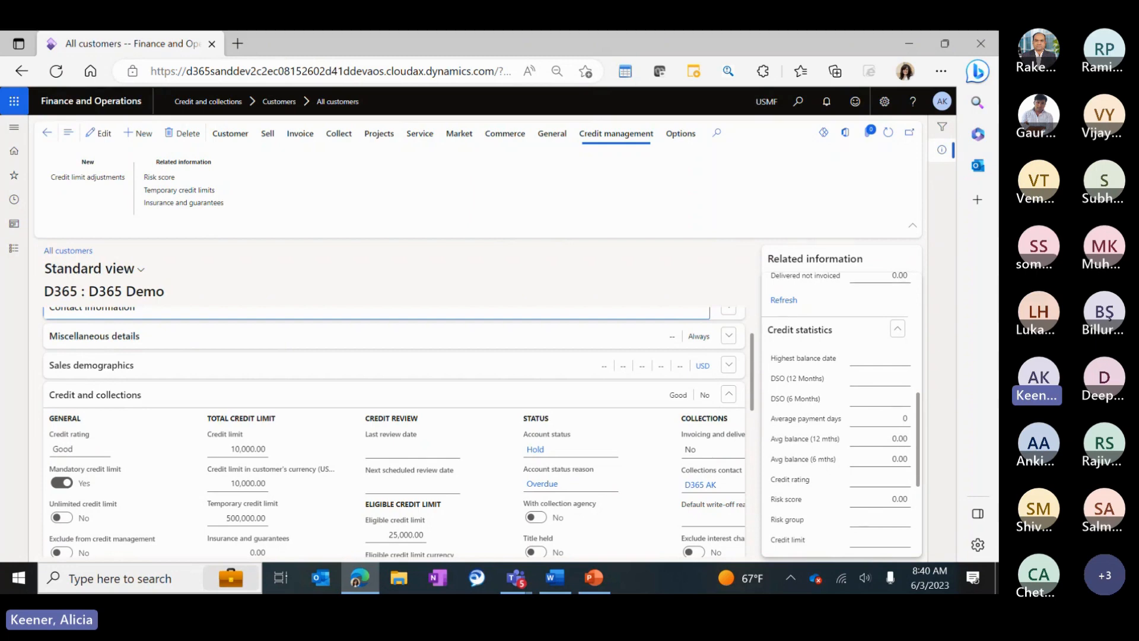
scroll(860, 501, down, 5)
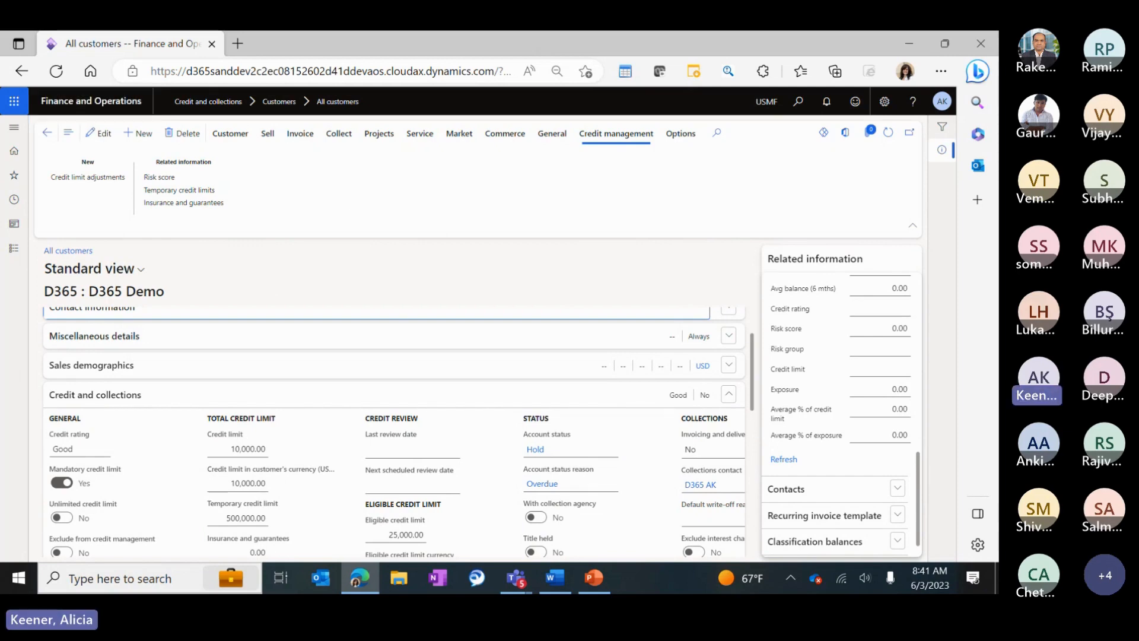
Open Credit and collections > Customer credit groups and start a new group named D365.
click(14, 254)
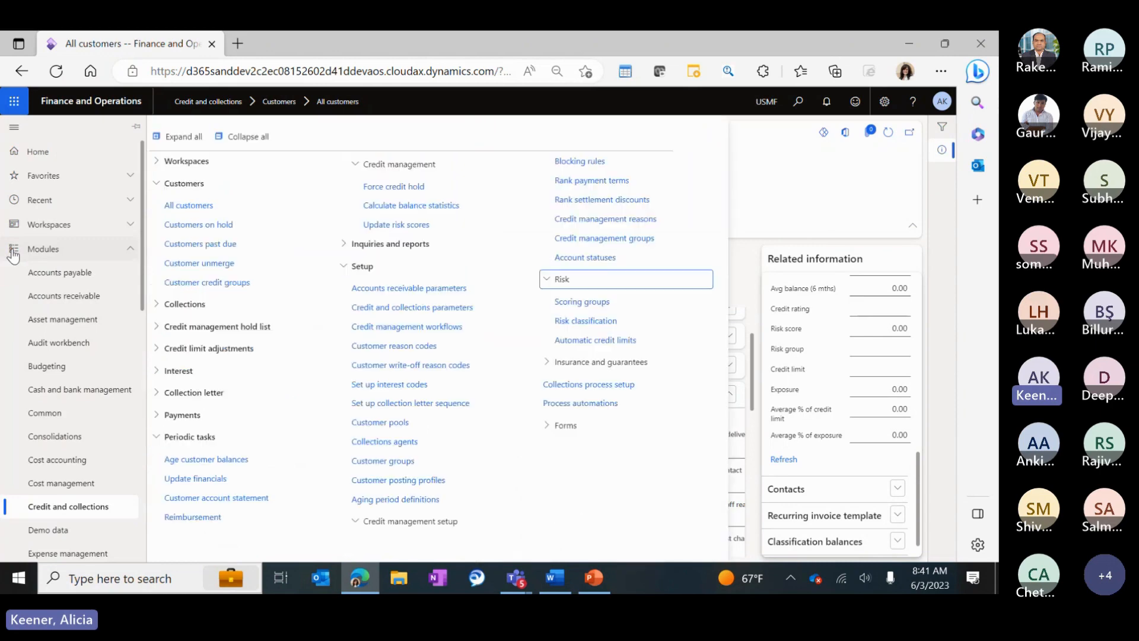
click(240, 289)
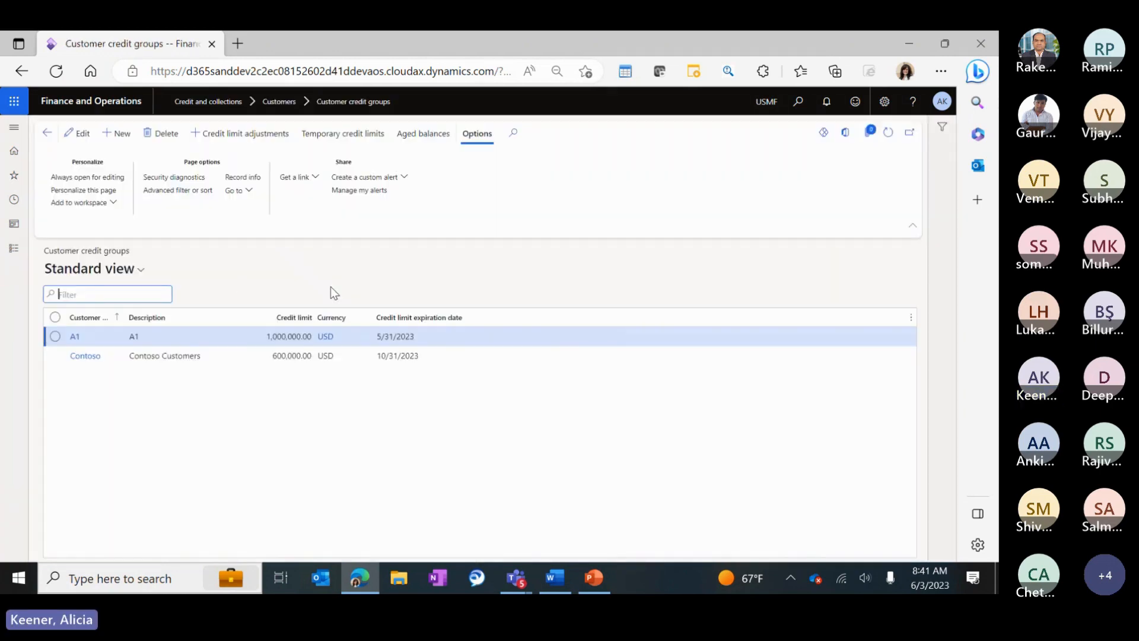
click(111, 135)
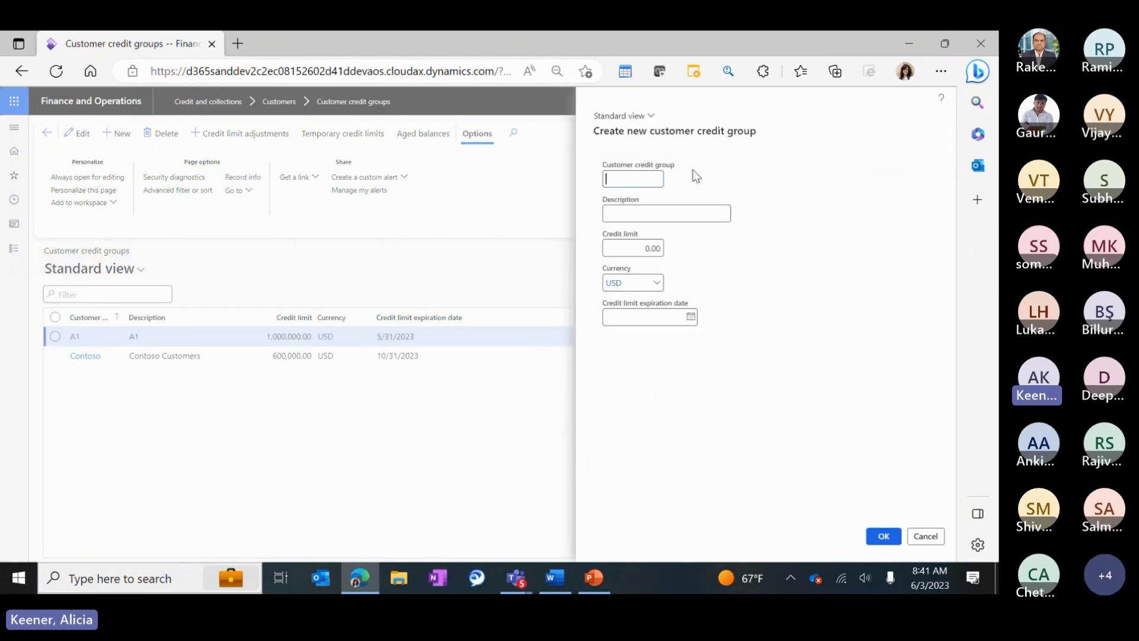
text(D365)
click(661, 254)
Give group D365 a 900,000 USD credit limit expiring 6/30/2023 and confirm it.
text(900000)
key(Tab)
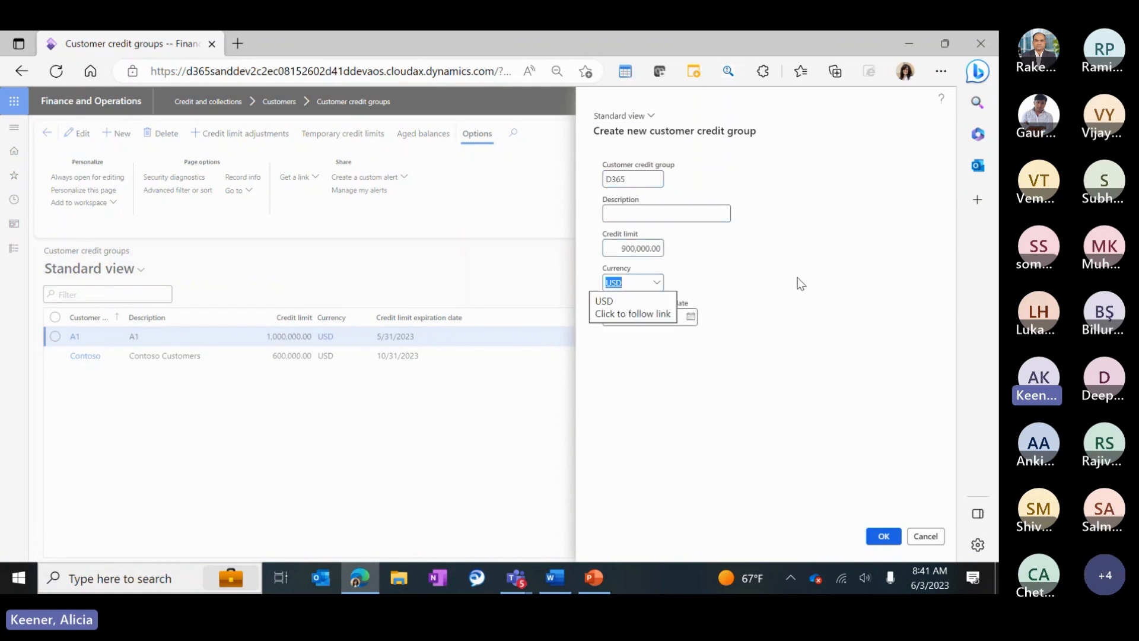
click(789, 301)
click(698, 320)
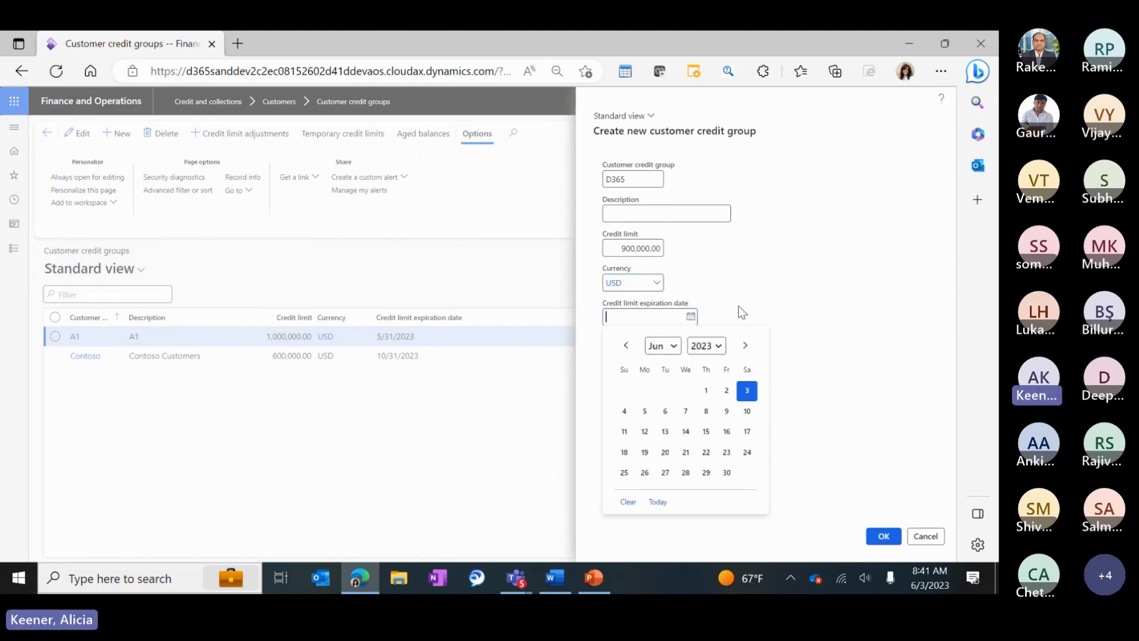
click(726, 472)
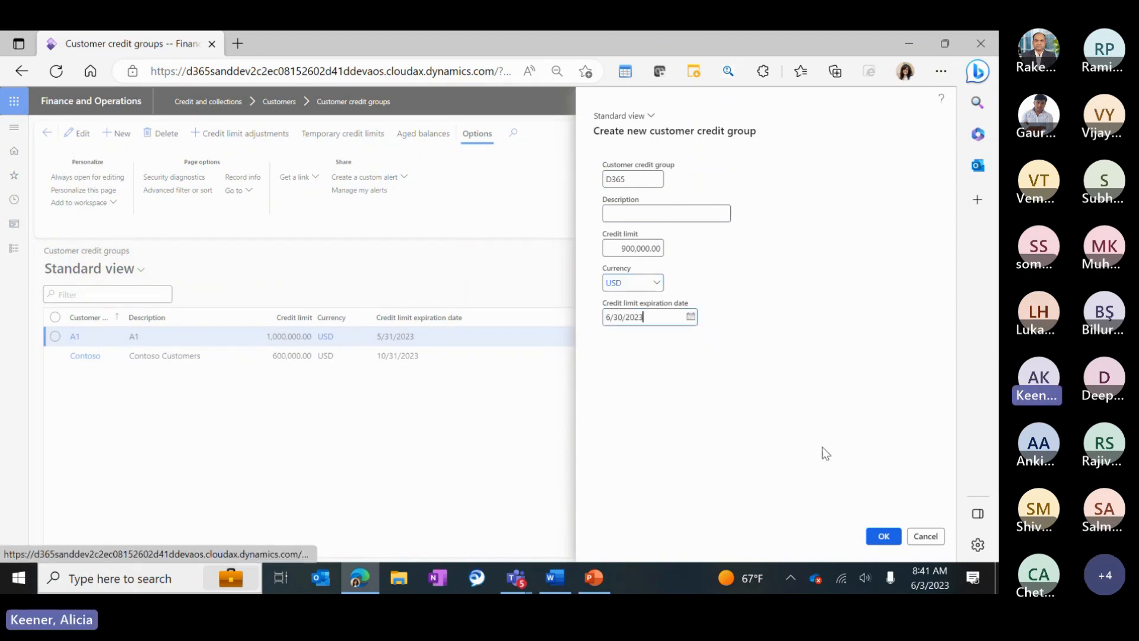
click(881, 536)
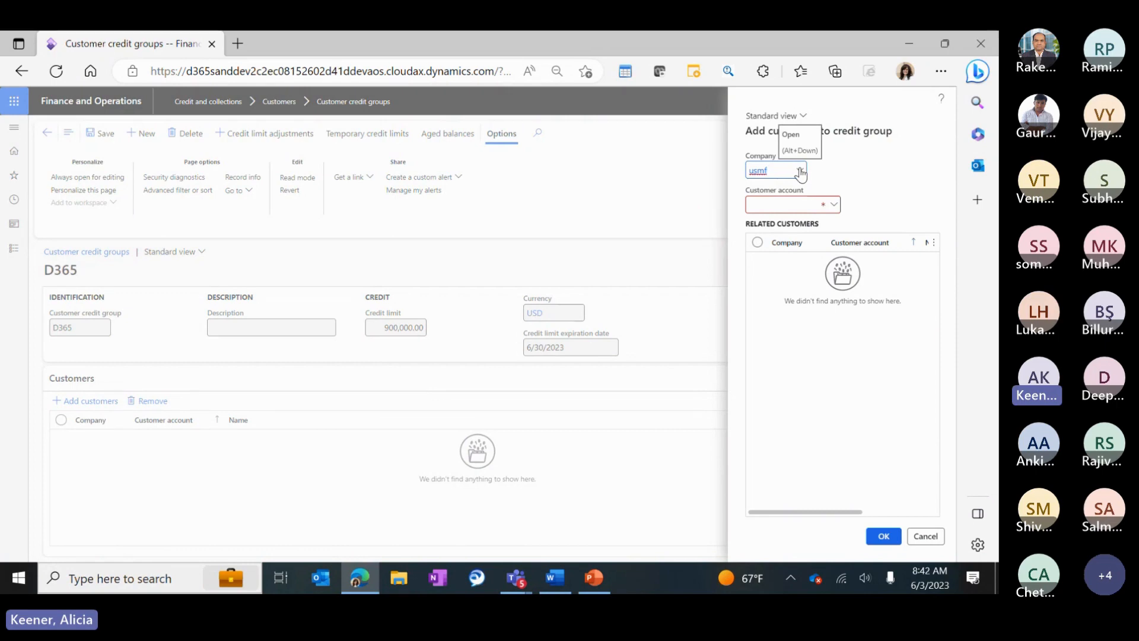
Add customer account d365 from company usmf to the D365 credit group.
click(798, 198)
text(d365)
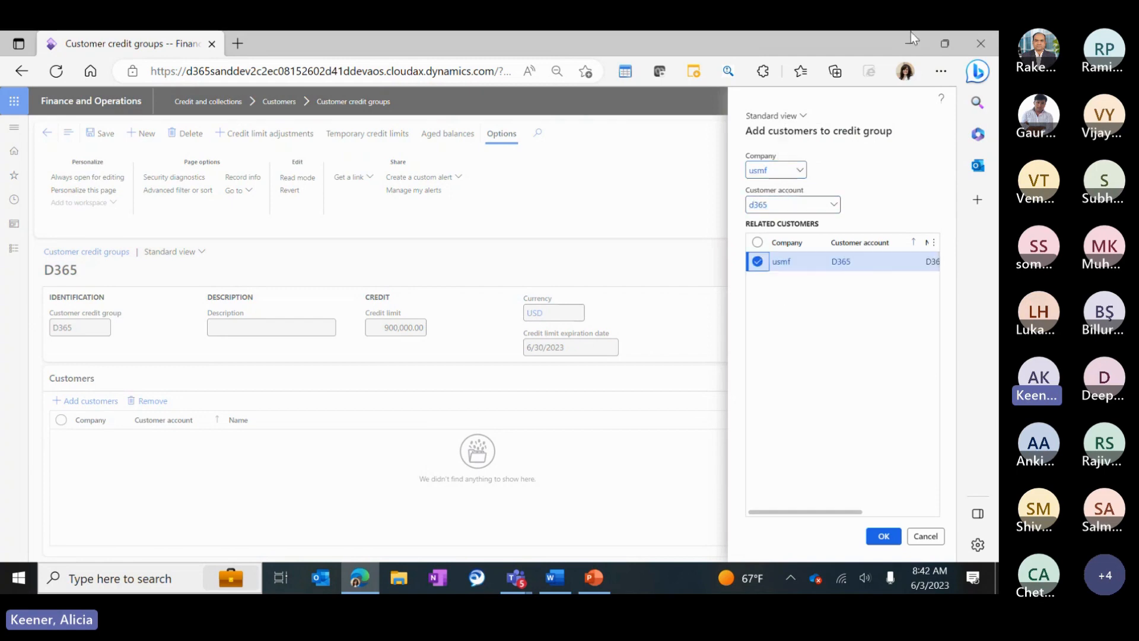
click(883, 536)
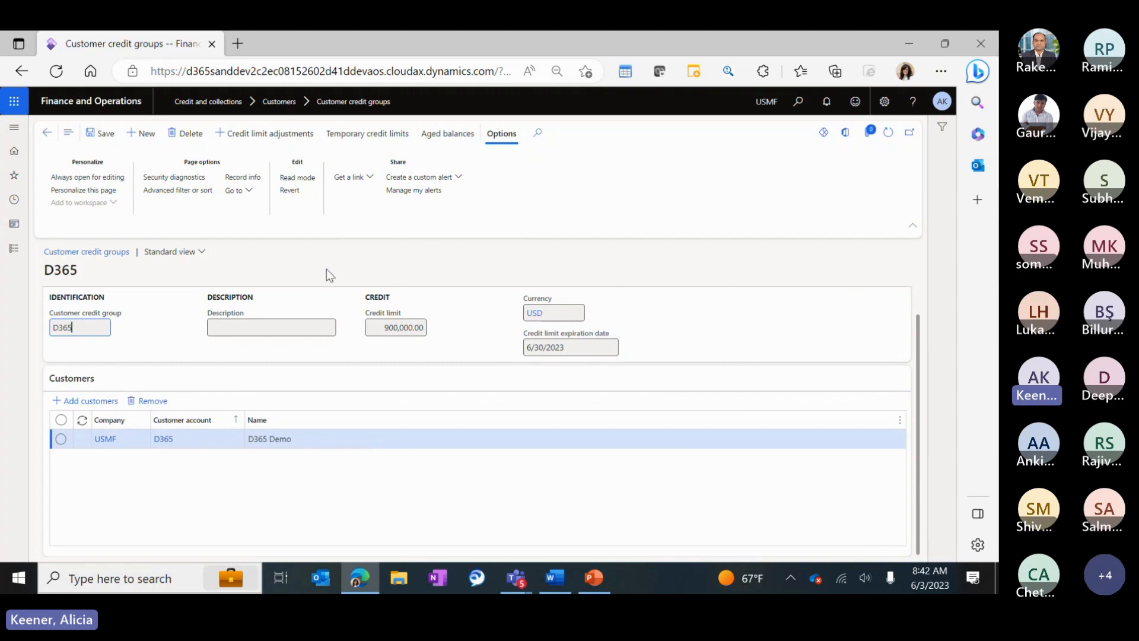
click(14, 256)
drag(215, 206, 204, 209)
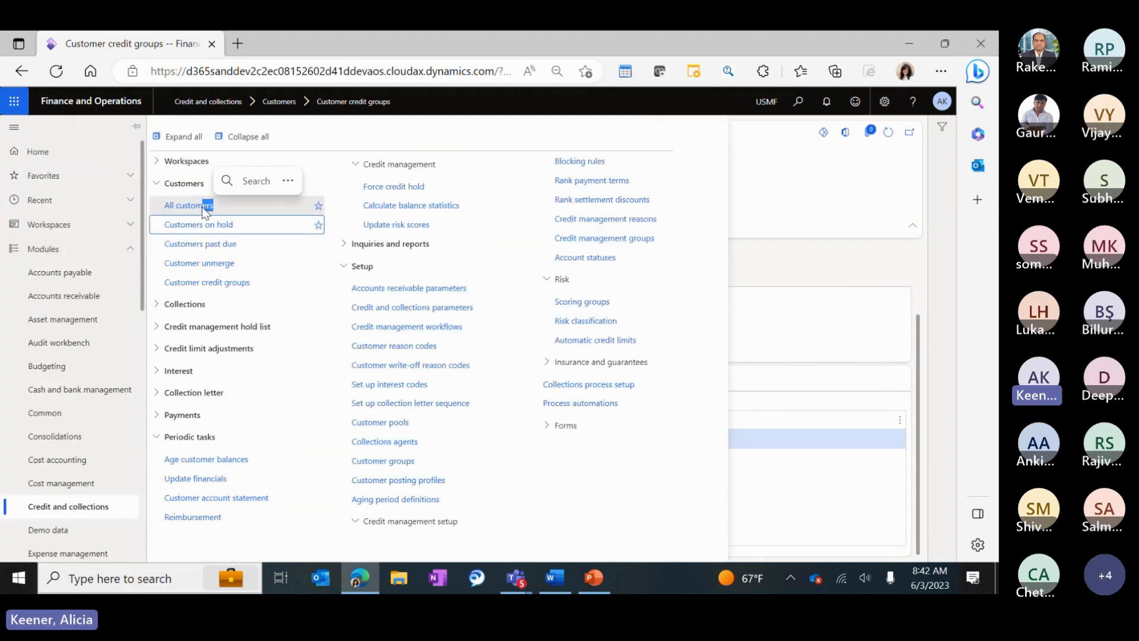
Open the All customers list and select account D365 Demo.
click(202, 206)
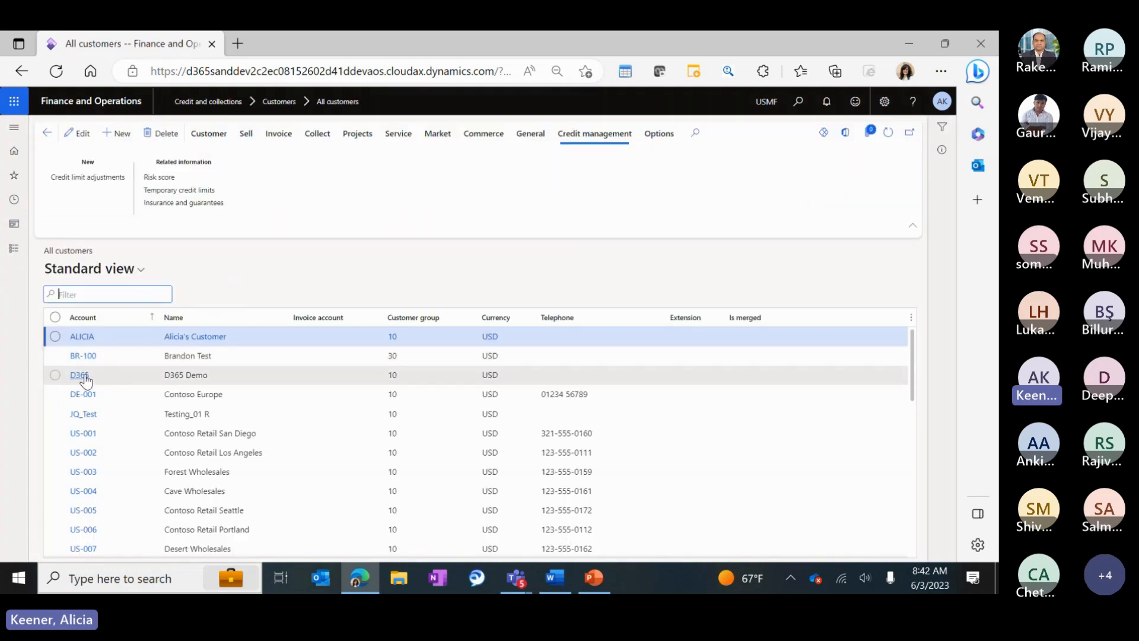
click(81, 376)
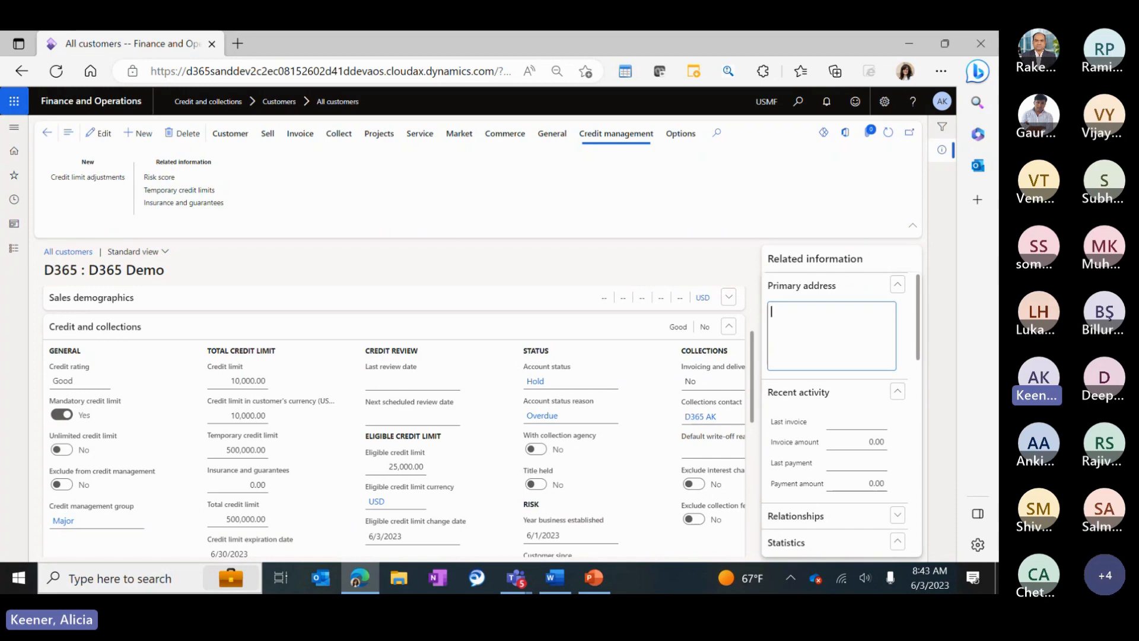
Inspect D365 Demo's temporary credit limit and highlight its 10,000.00 credit limit.
scroll(282, 284, down, 1)
click(229, 367)
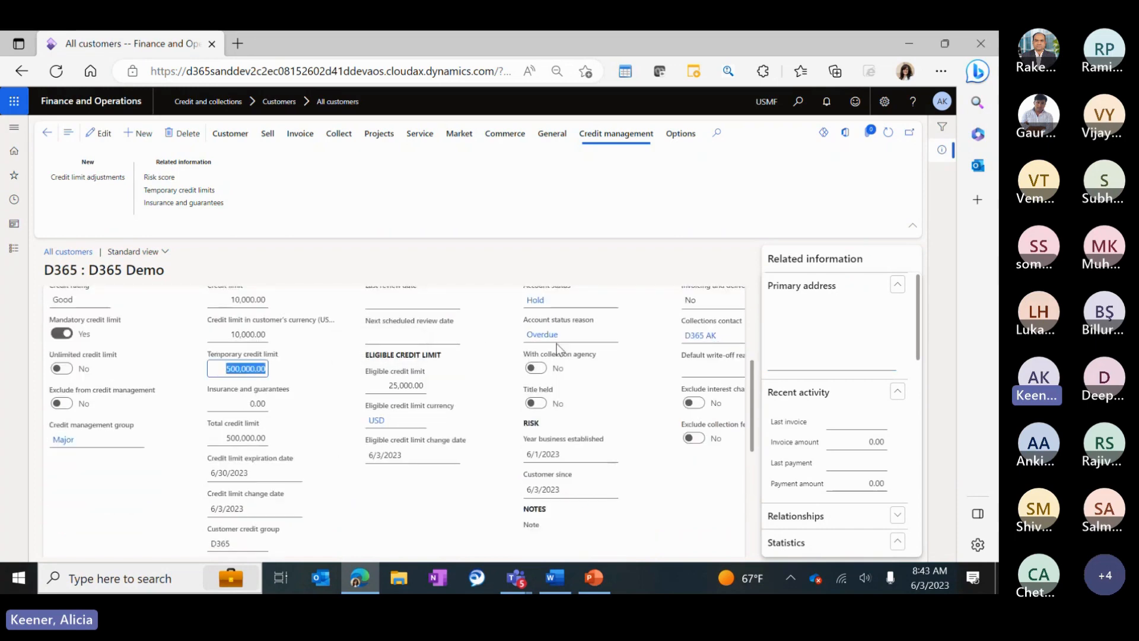
scroll(314, 387, up, 1)
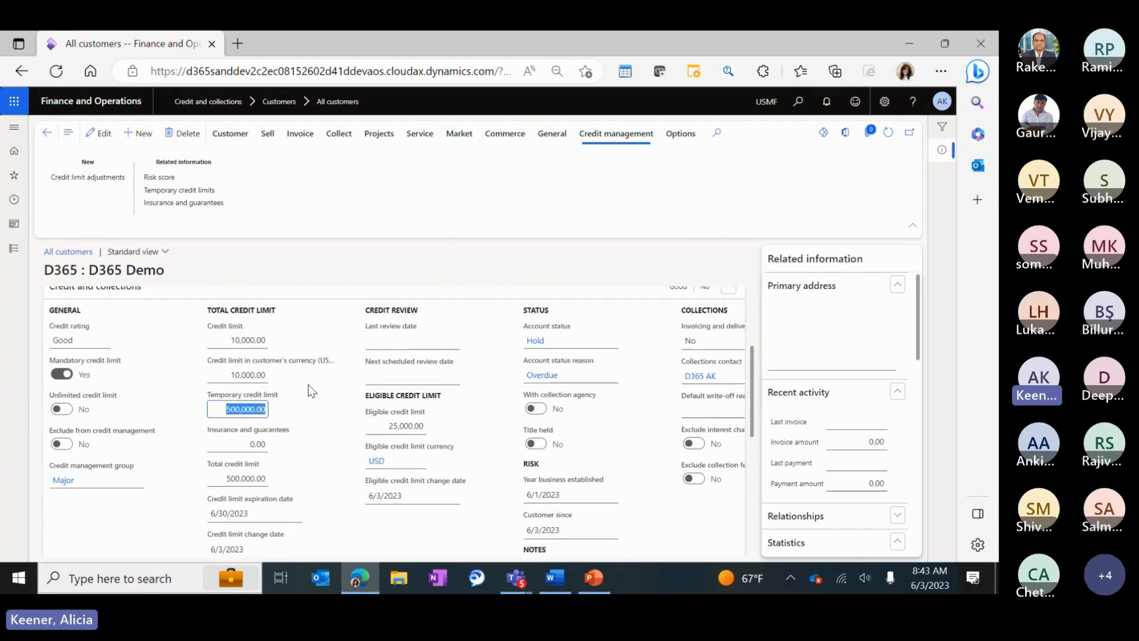
click(223, 340)
drag(223, 340, 335, 340)
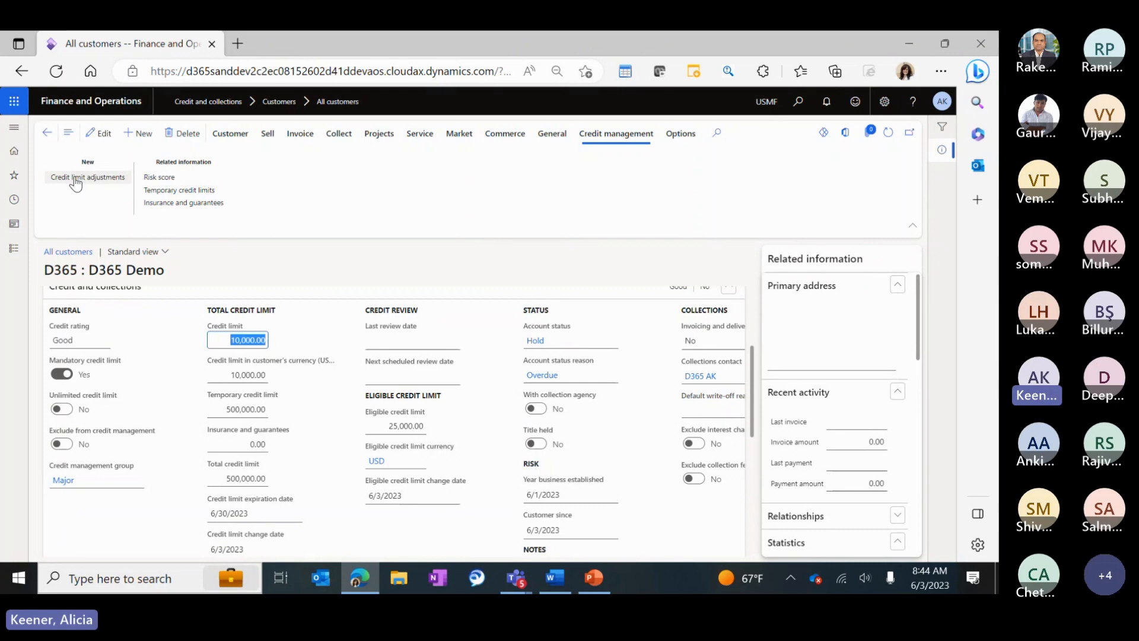
click(315, 390)
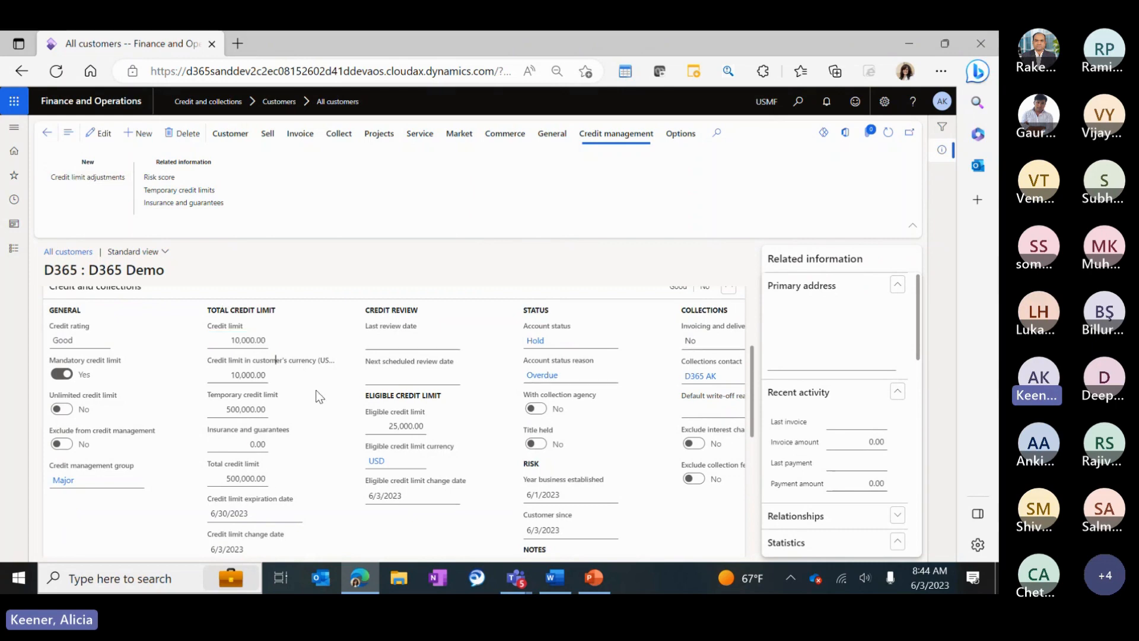
Change the credit limit to 5,555, then restore it to 10,000.
click(236, 337)
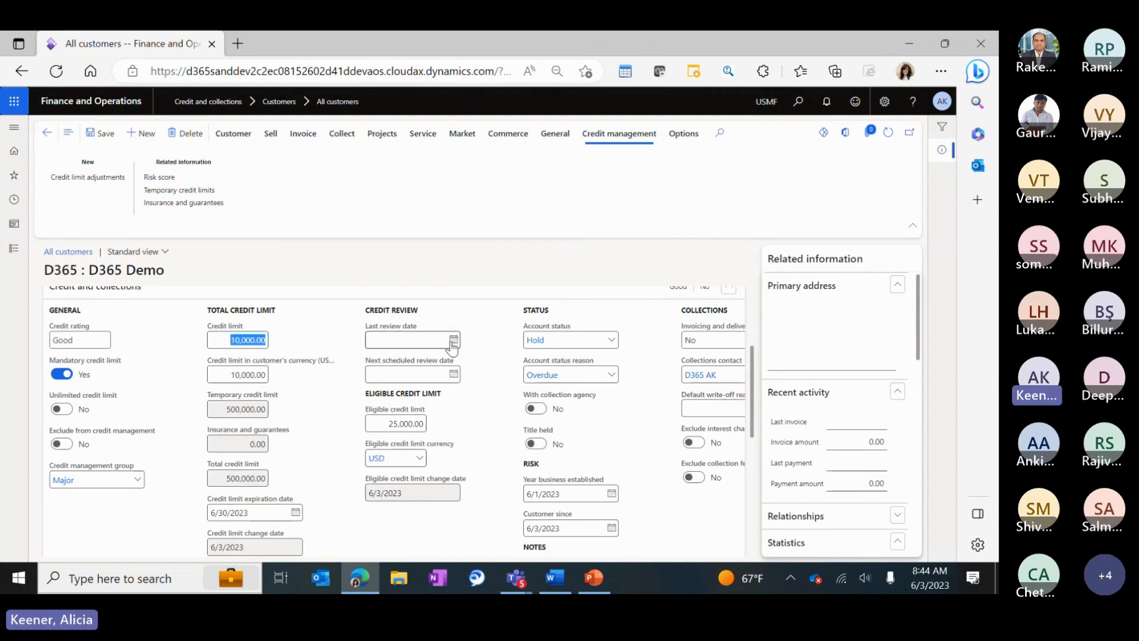
text(5,555)
key(Tab)
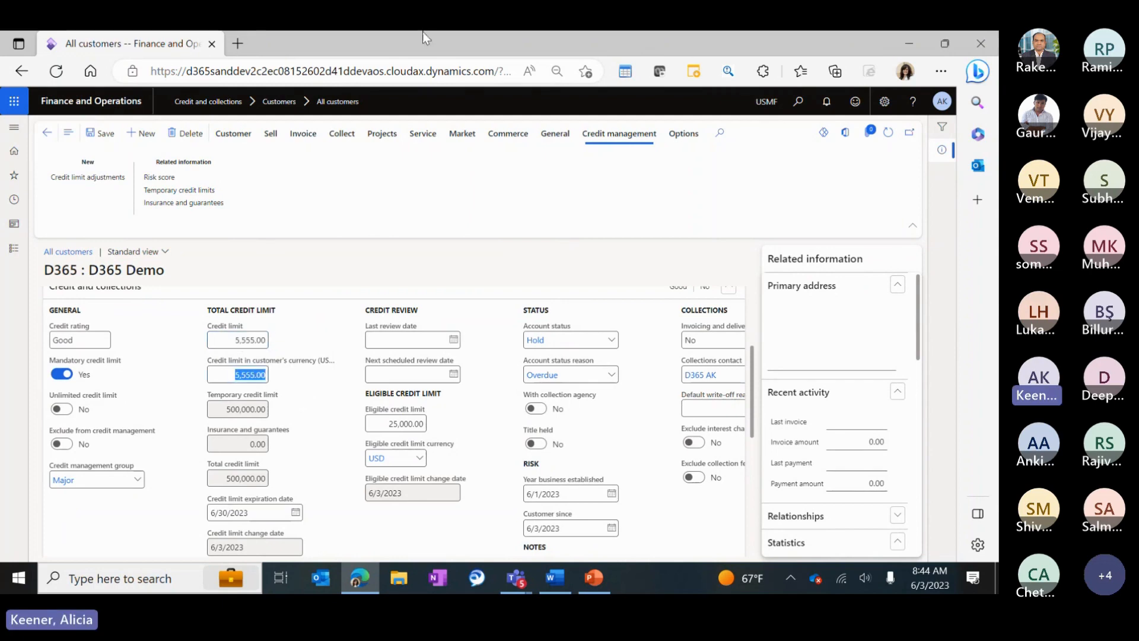
click(221, 342)
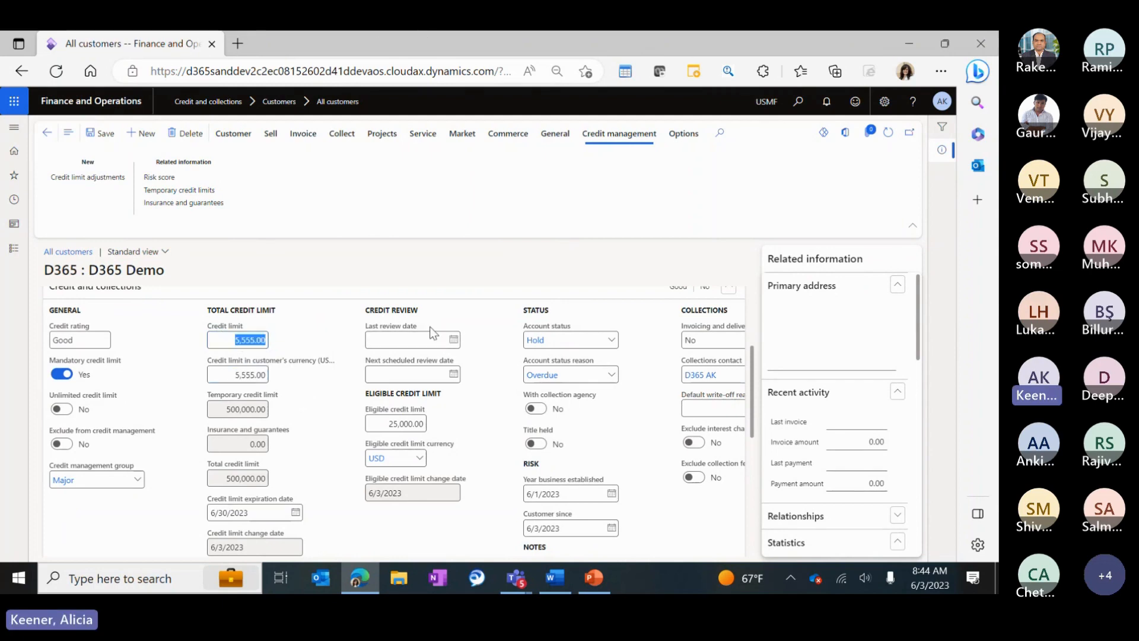
text(10,000)
key(Tab)
Create credit limit adjustment USMF-000009 for D365 Demo and open its lines.
click(92, 178)
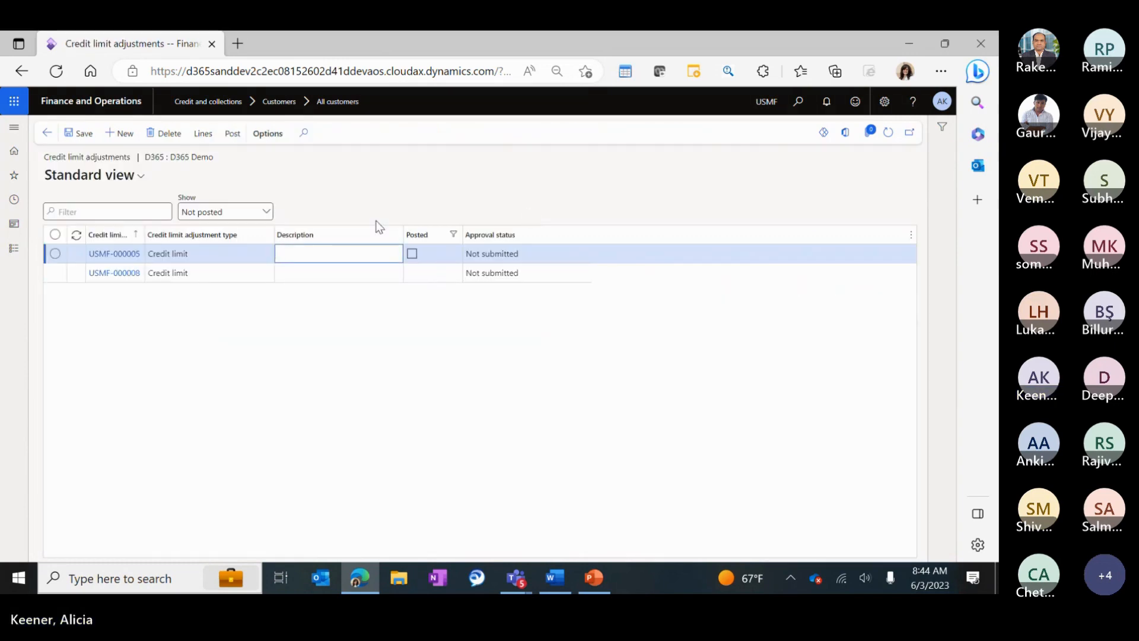
click(47, 132)
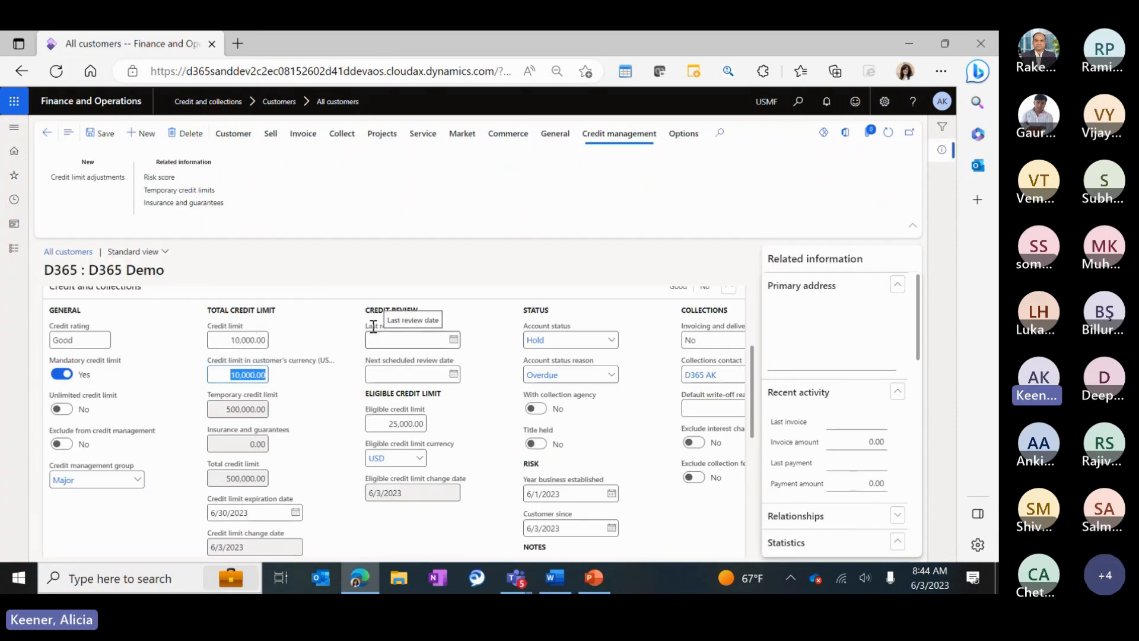
click(93, 180)
click(119, 132)
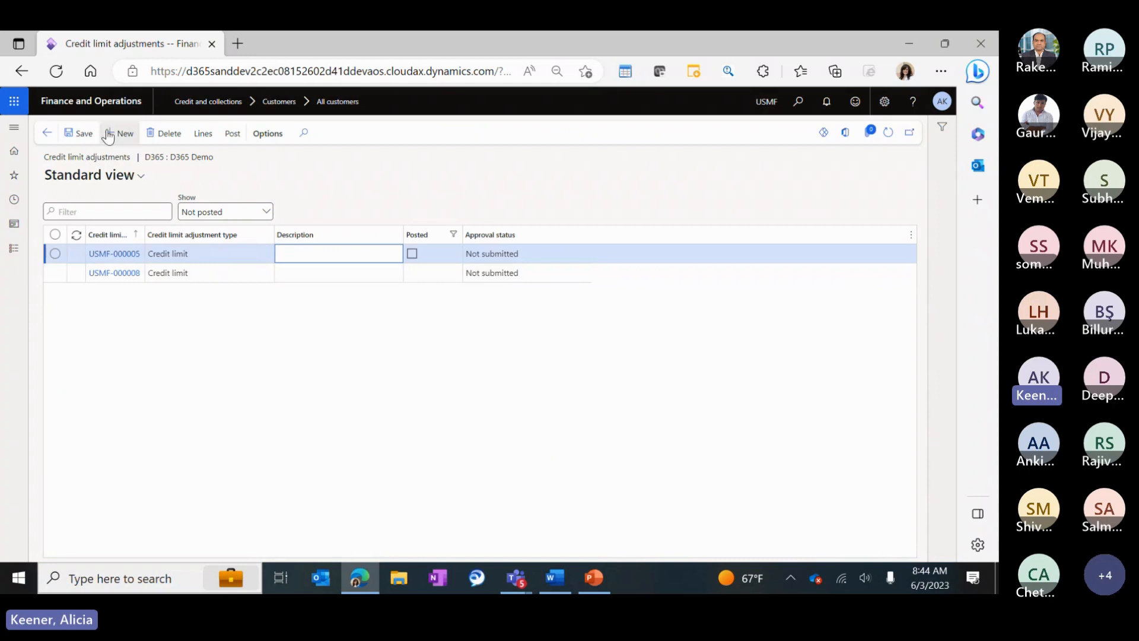
click(262, 255)
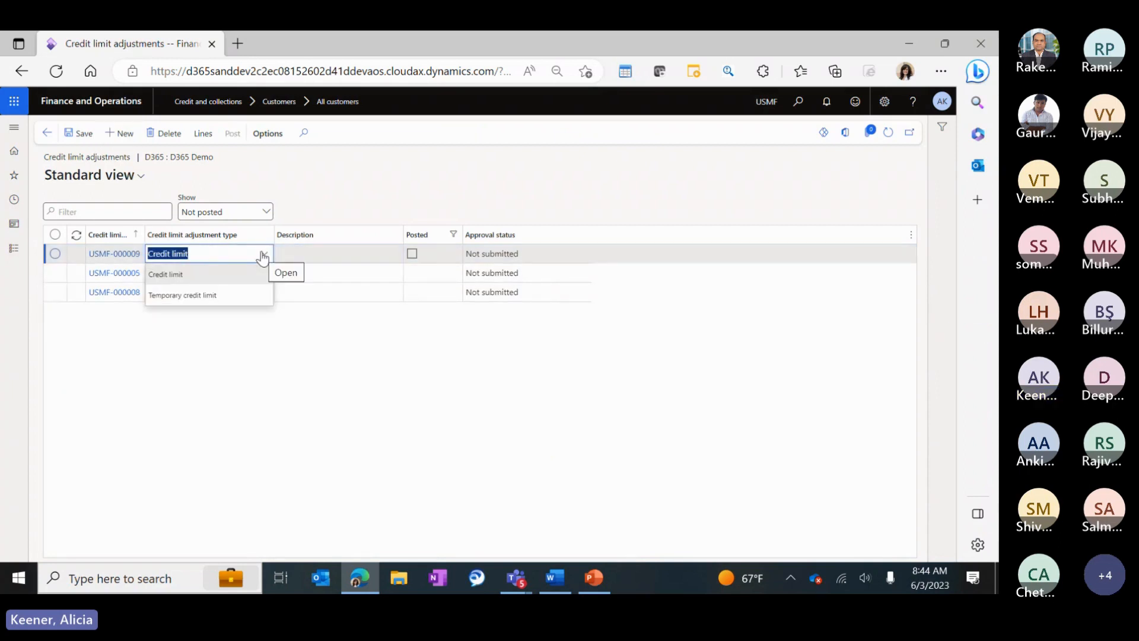
click(203, 132)
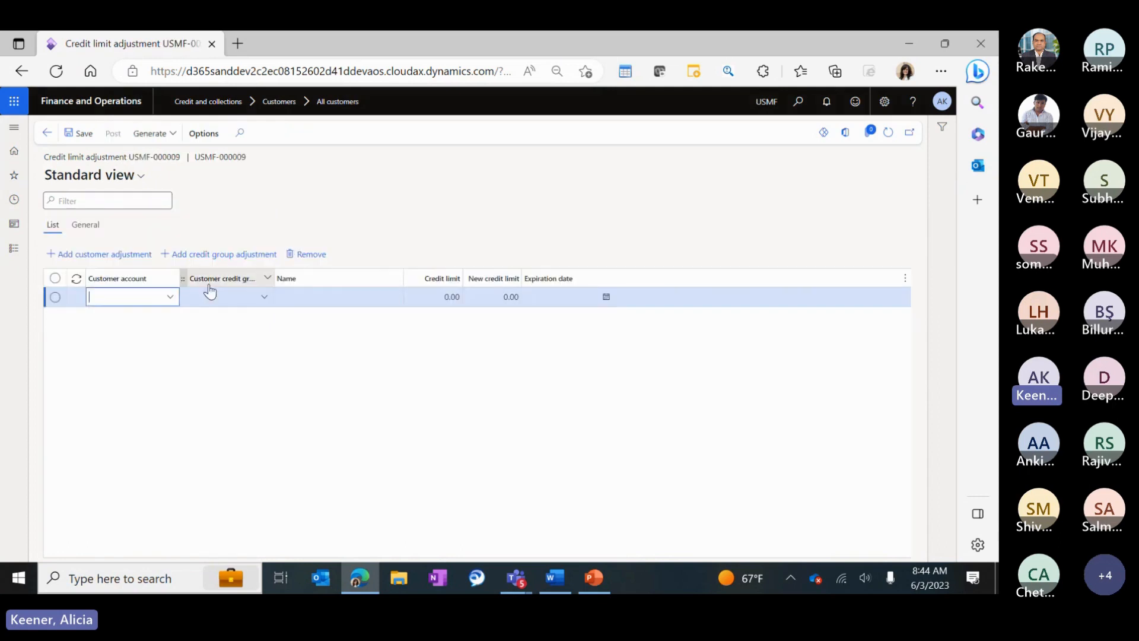
Add a line for customer D365 with a 15,000 new limit expiring 6/30/2023, then save and post.
click(170, 296)
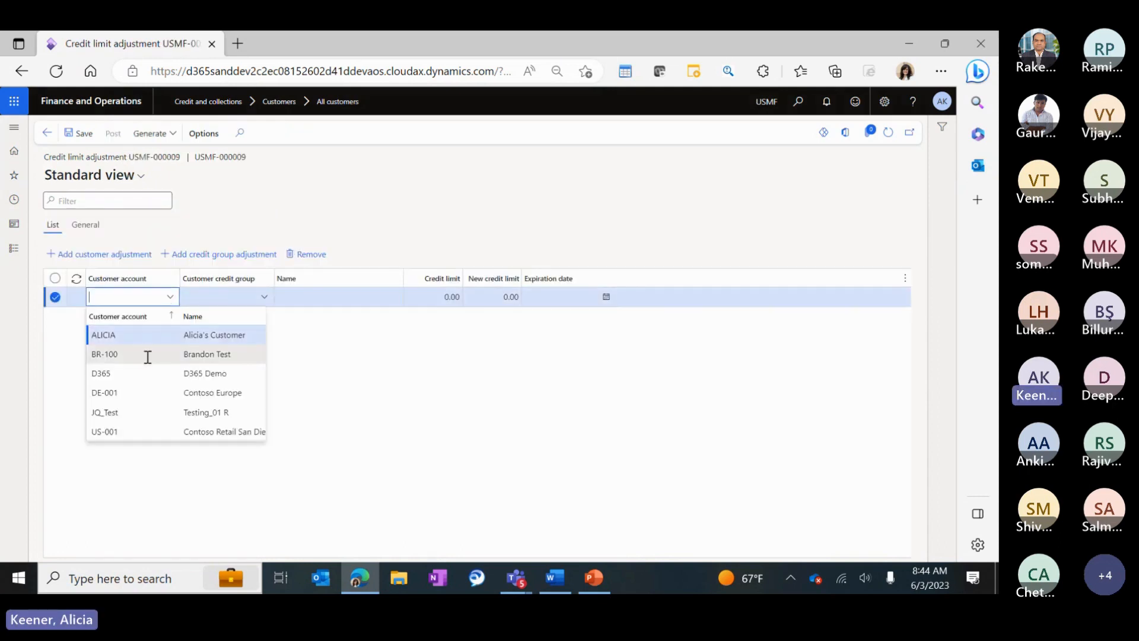
click(105, 373)
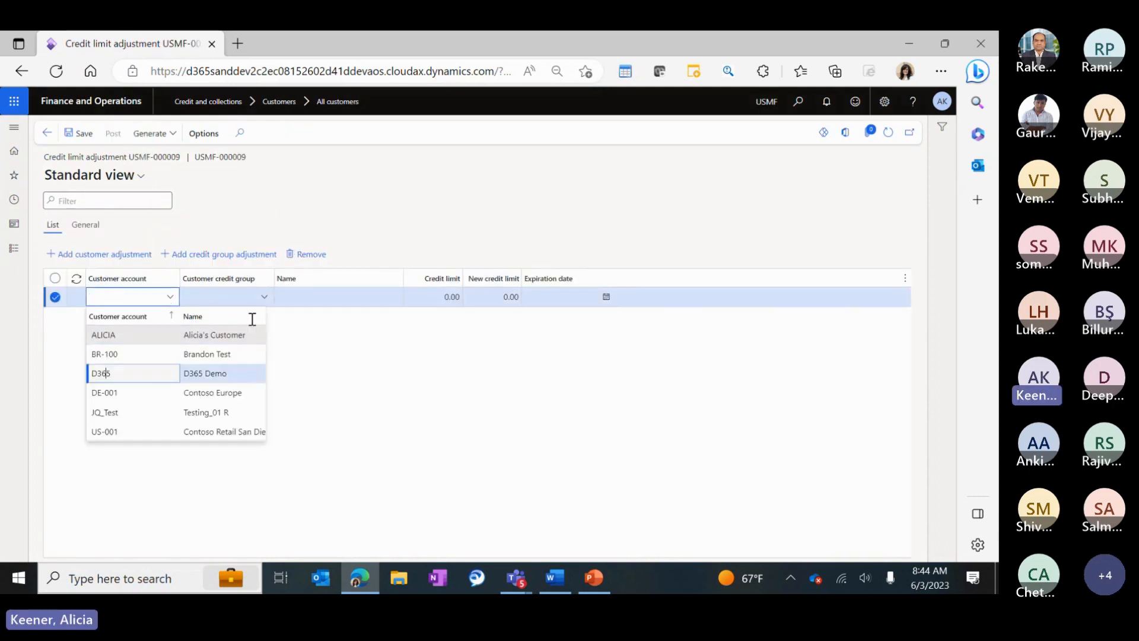
click(496, 297)
text(15000)
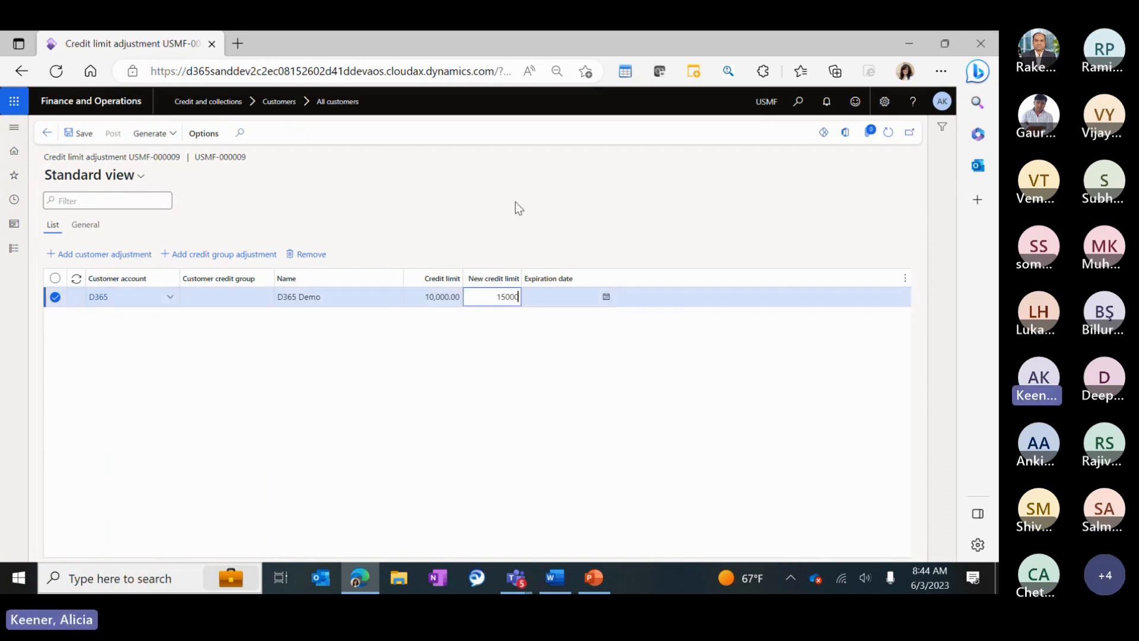
key(Tab)
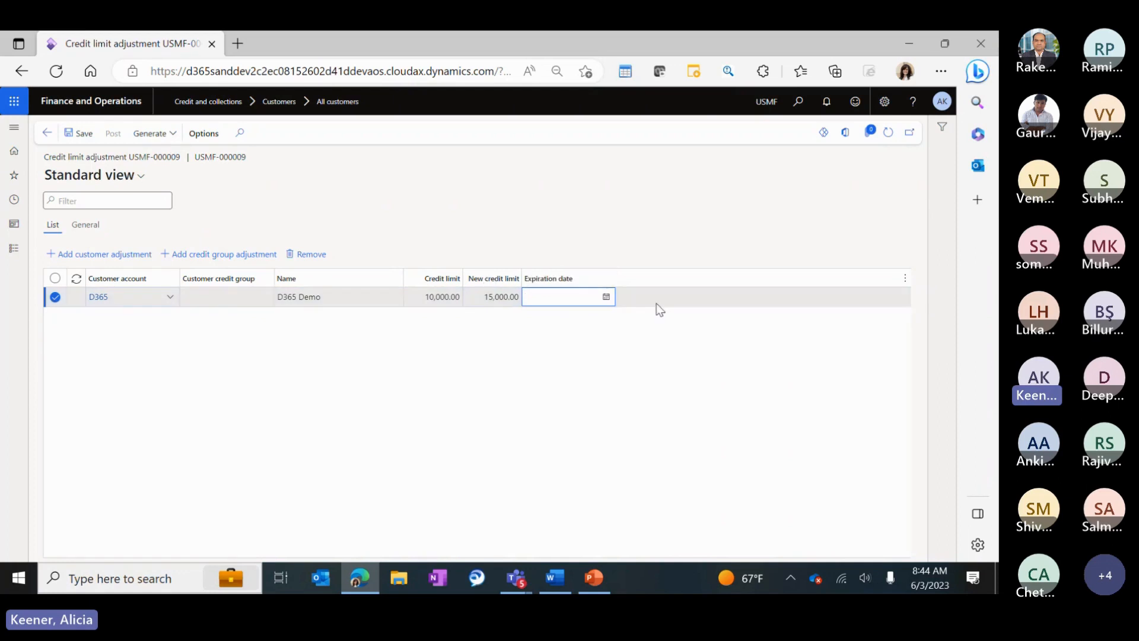
click(606, 297)
click(574, 432)
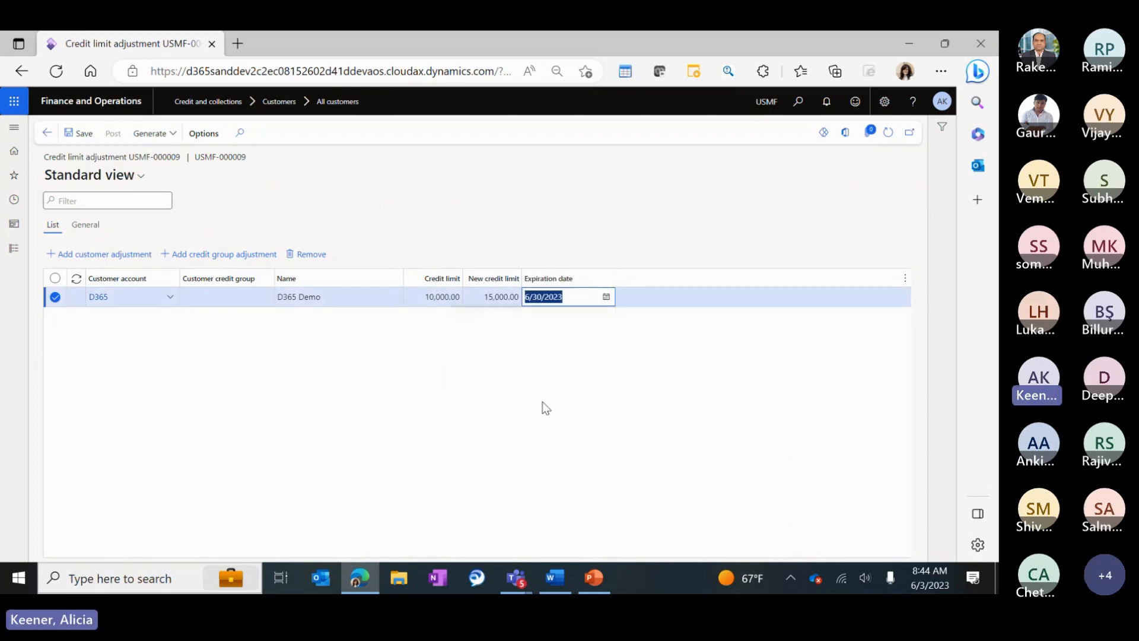
click(79, 133)
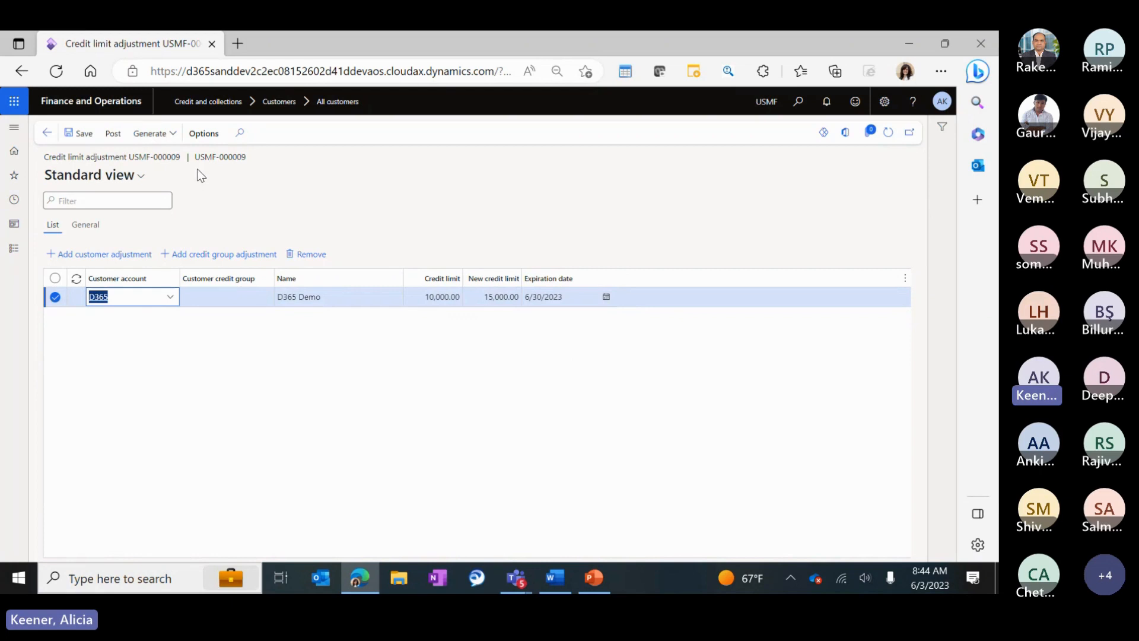
click(113, 132)
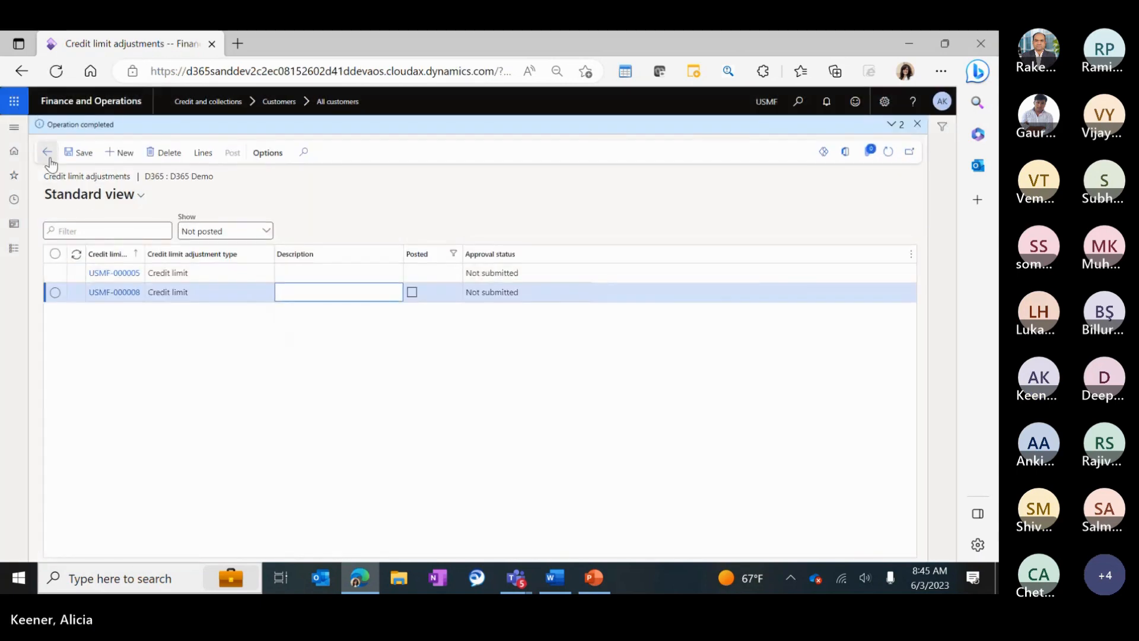
Refresh D365 Demo's credit management details to show the 15,000.00 limit, then switch to PowerPoint.
click(48, 153)
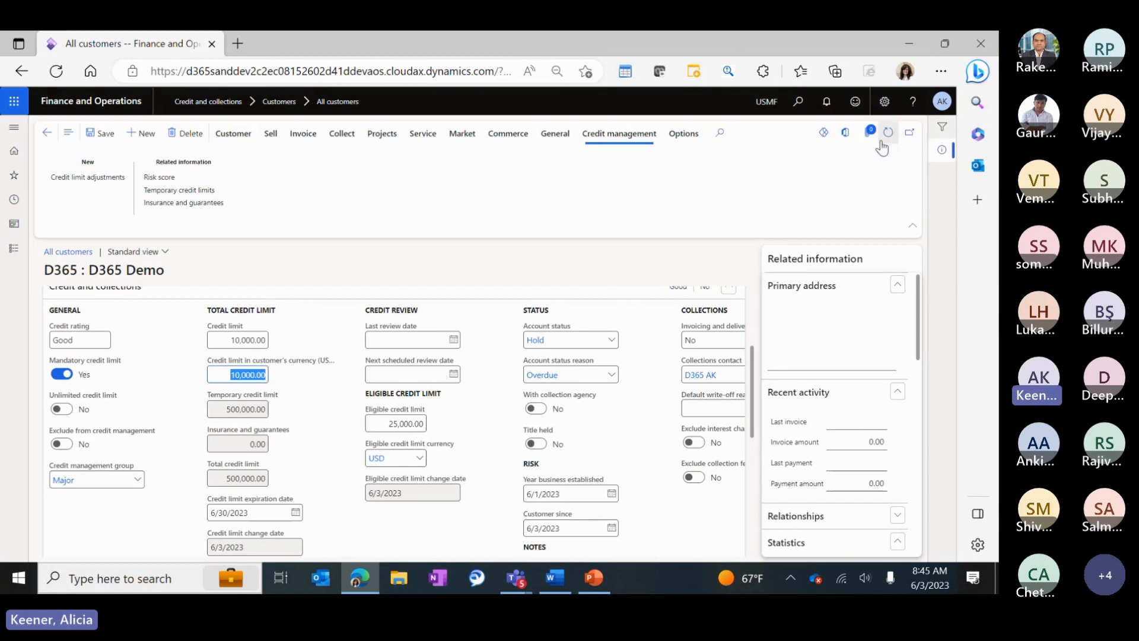
click(881, 142)
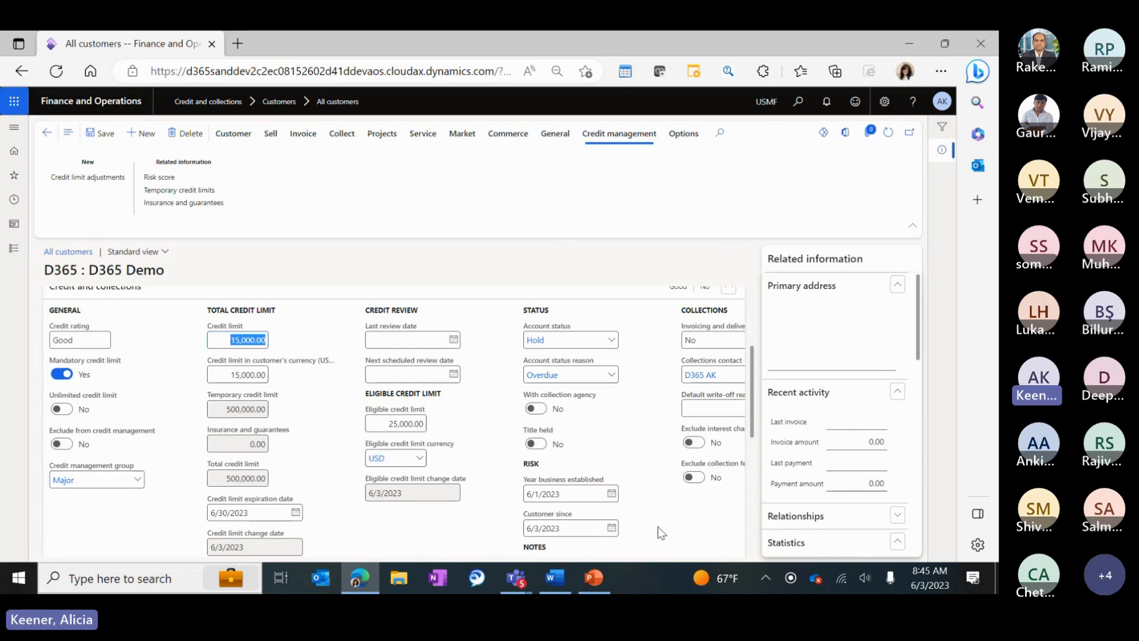
click(594, 577)
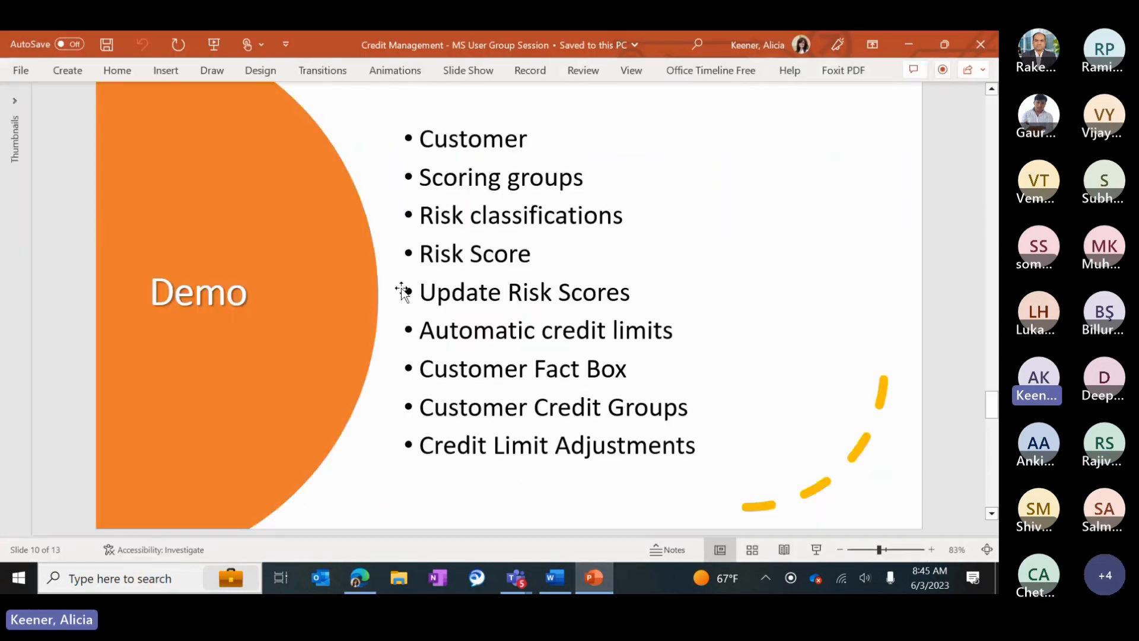
Page from the Blocking Rules slide to the Demo agenda slide, then return to Finance and Operations.
key(Page_Down)
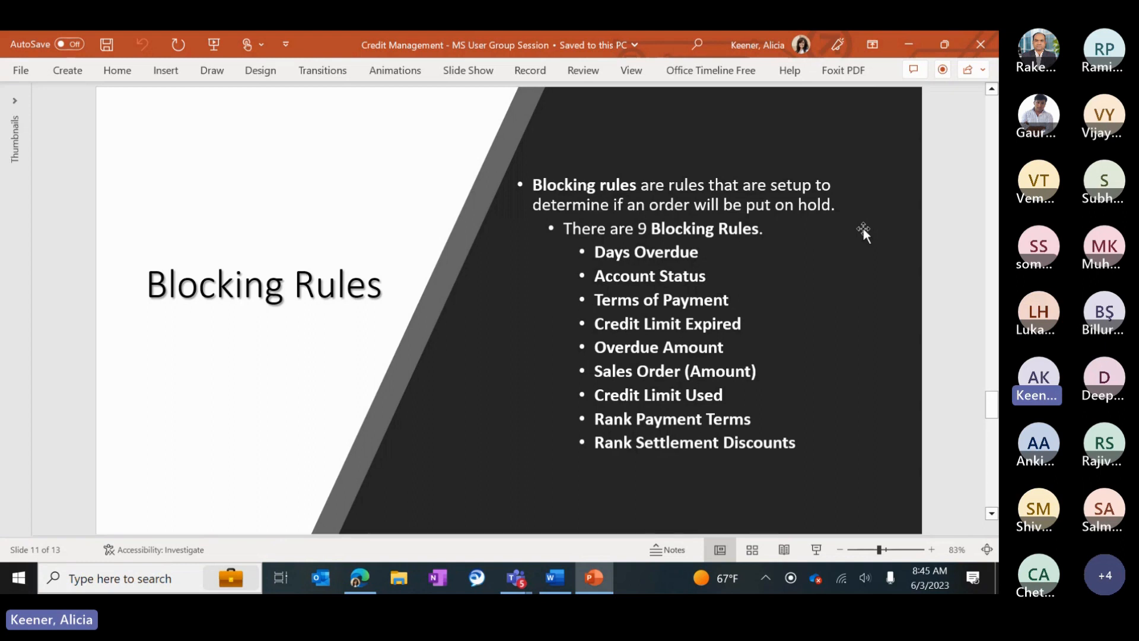
scroll(856, 234, down, 1)
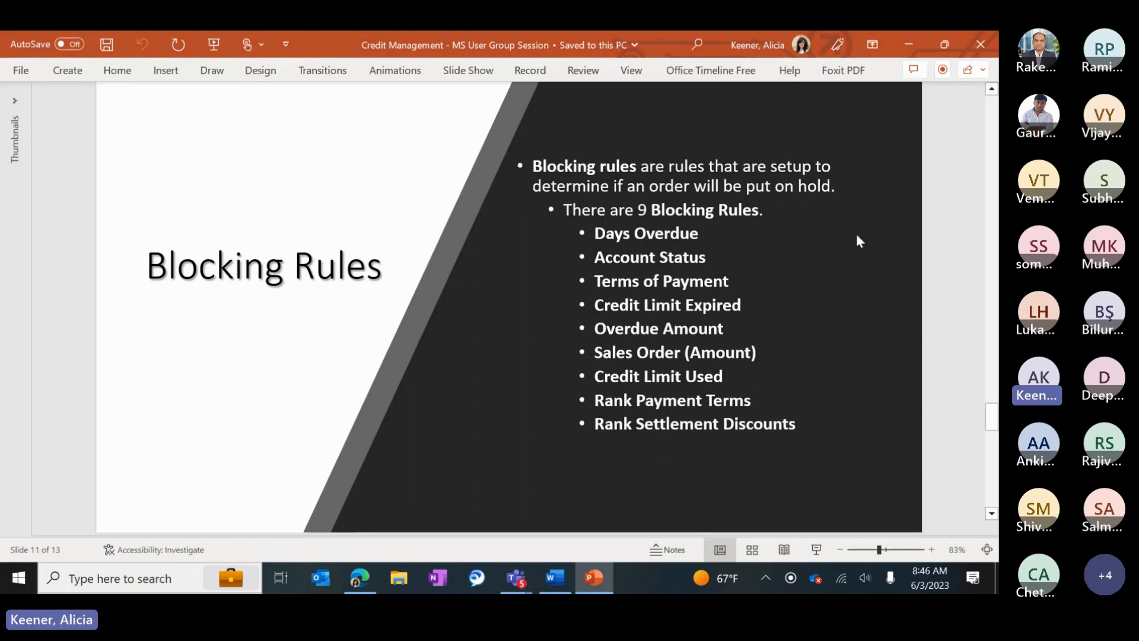
scroll(789, 288, down, 2)
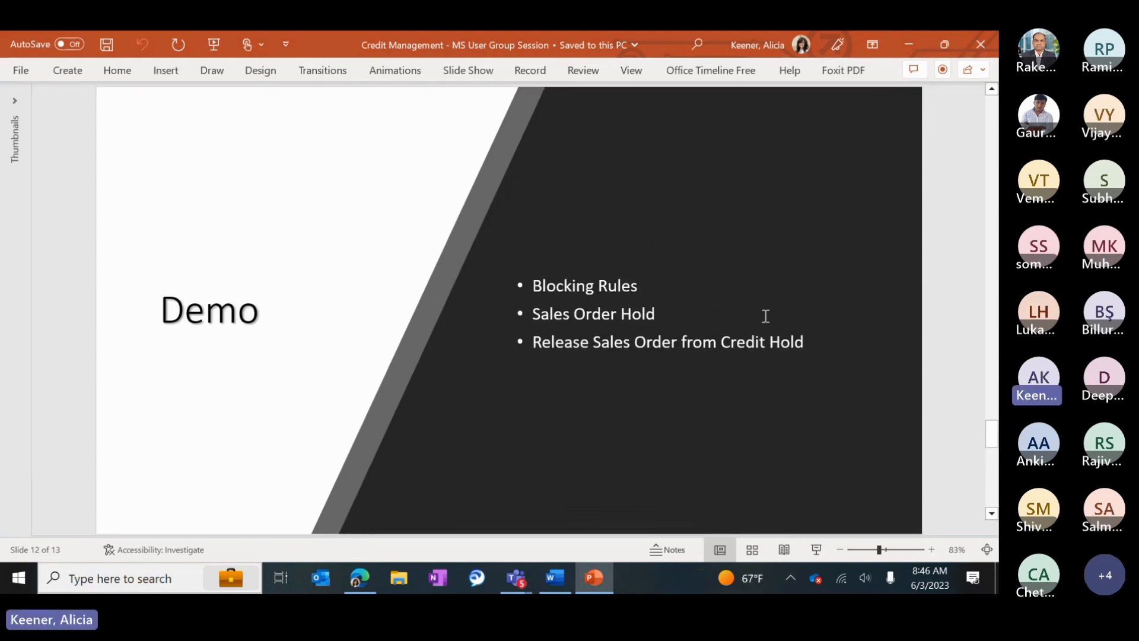
click(374, 576)
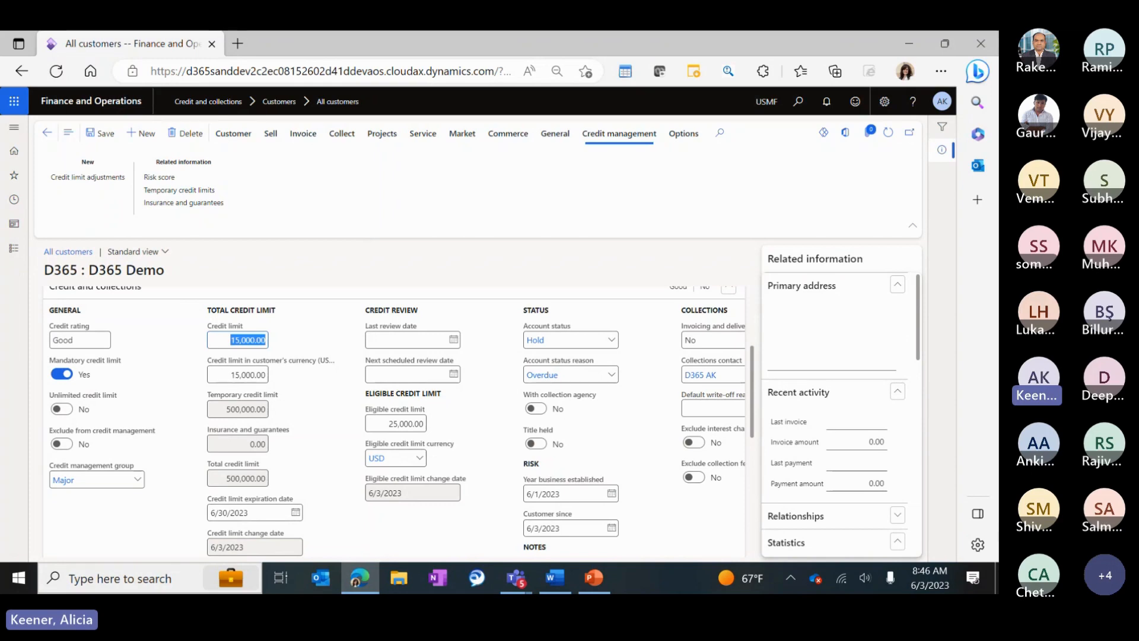
Open Credit and collections > Setup > Credit management setup > Blocking rules showing the days overdue rules.
click(14, 249)
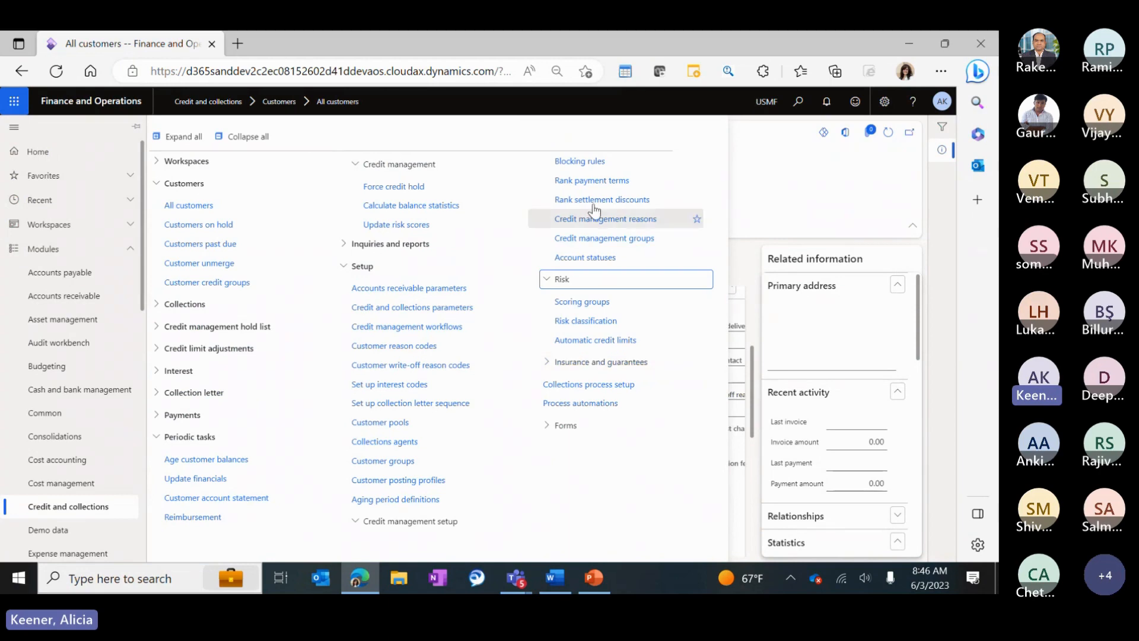
click(580, 161)
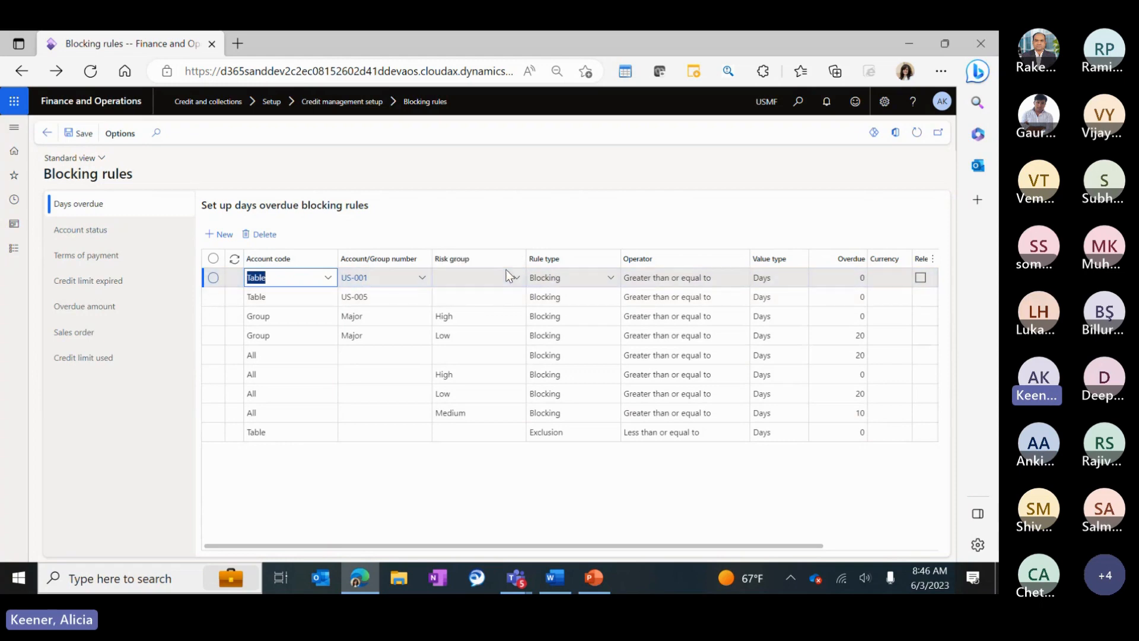
Check the Blocking rule type and Release sales order column, then view the Hold account status rule.
click(609, 273)
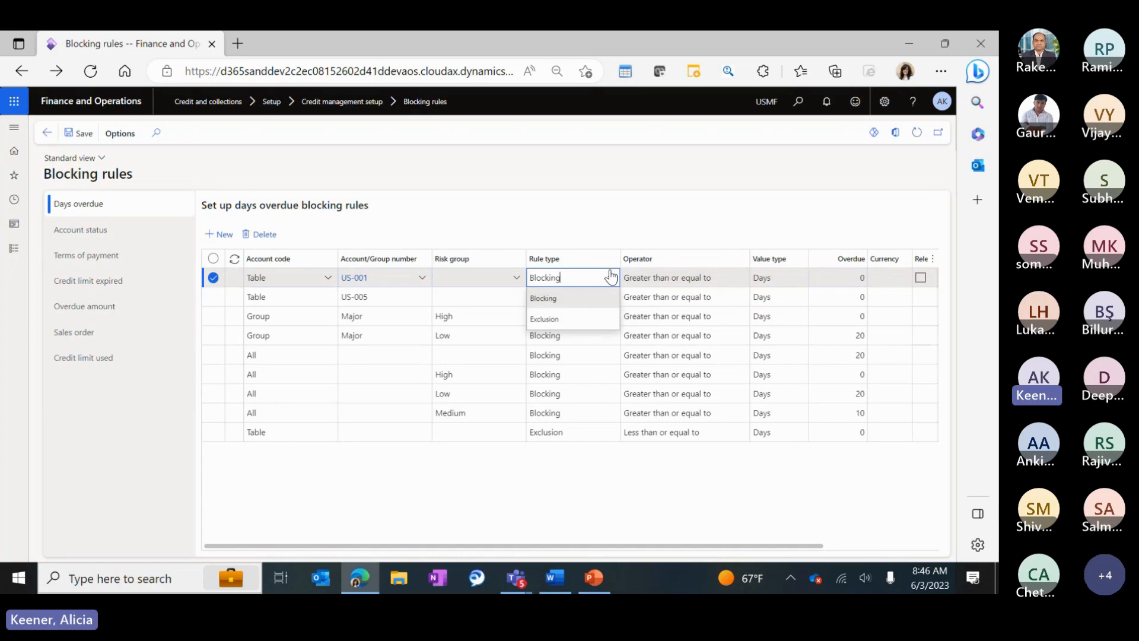
click(710, 277)
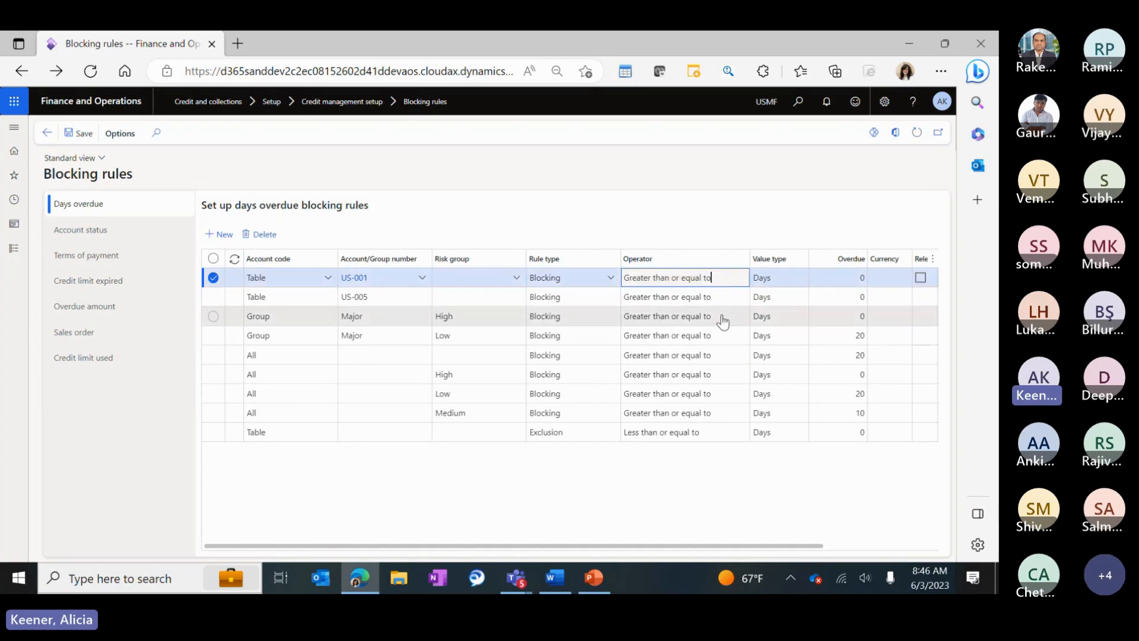
drag(515, 547, 641, 553)
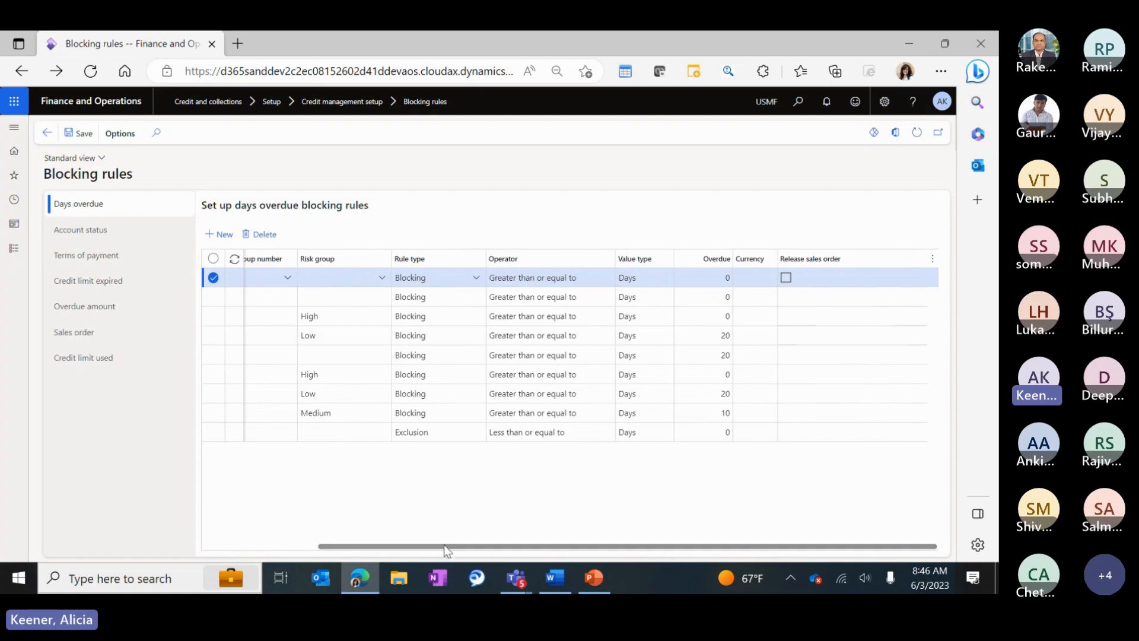
drag(444, 545, 296, 539)
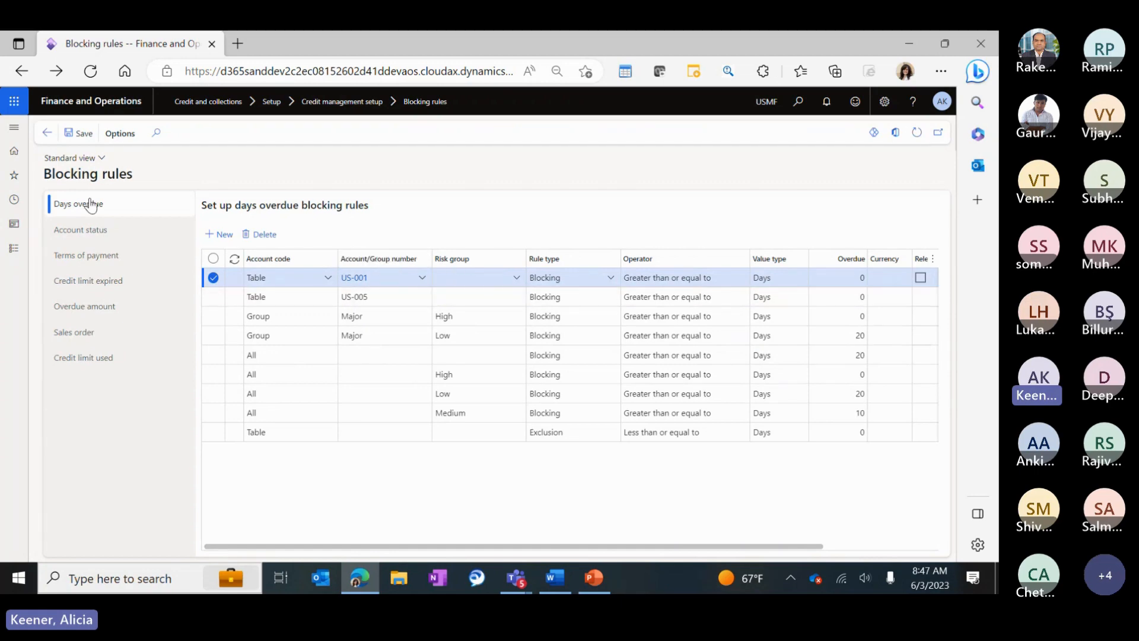
click(77, 231)
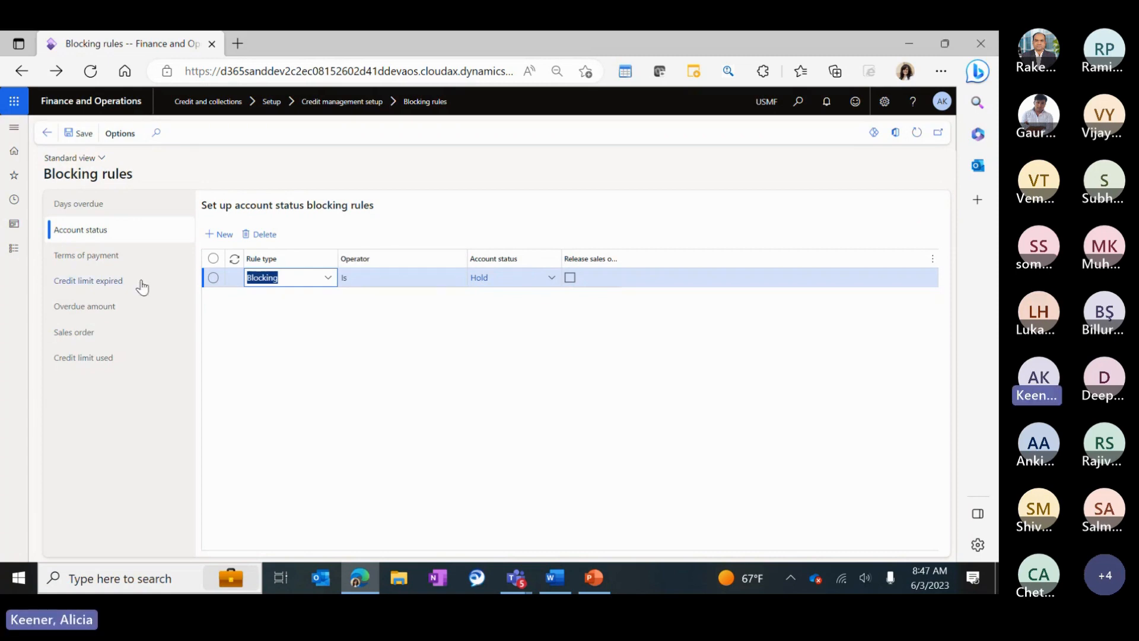
Check the terms of payment rules and Net1's details, then show the credit limit expired rules.
click(72, 255)
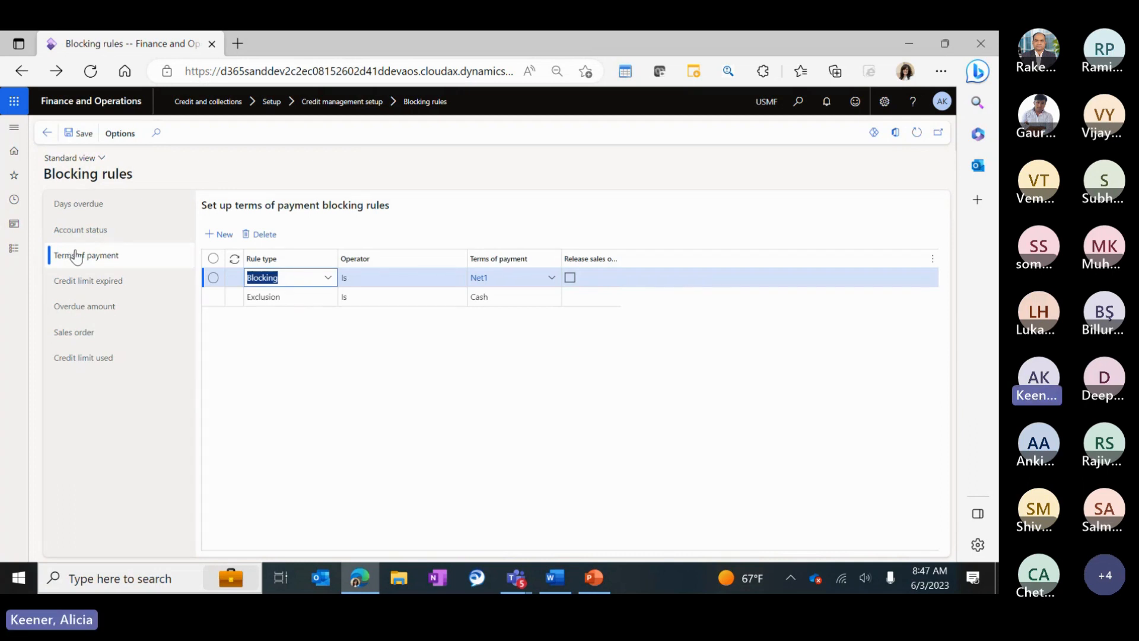
right_click(552, 284)
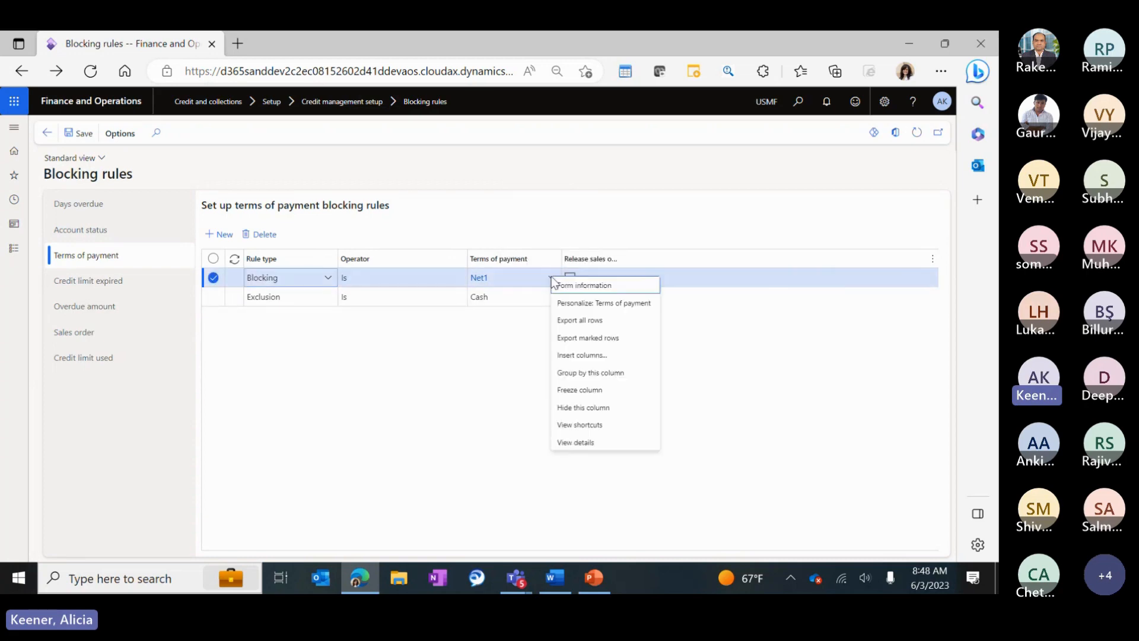
click(564, 443)
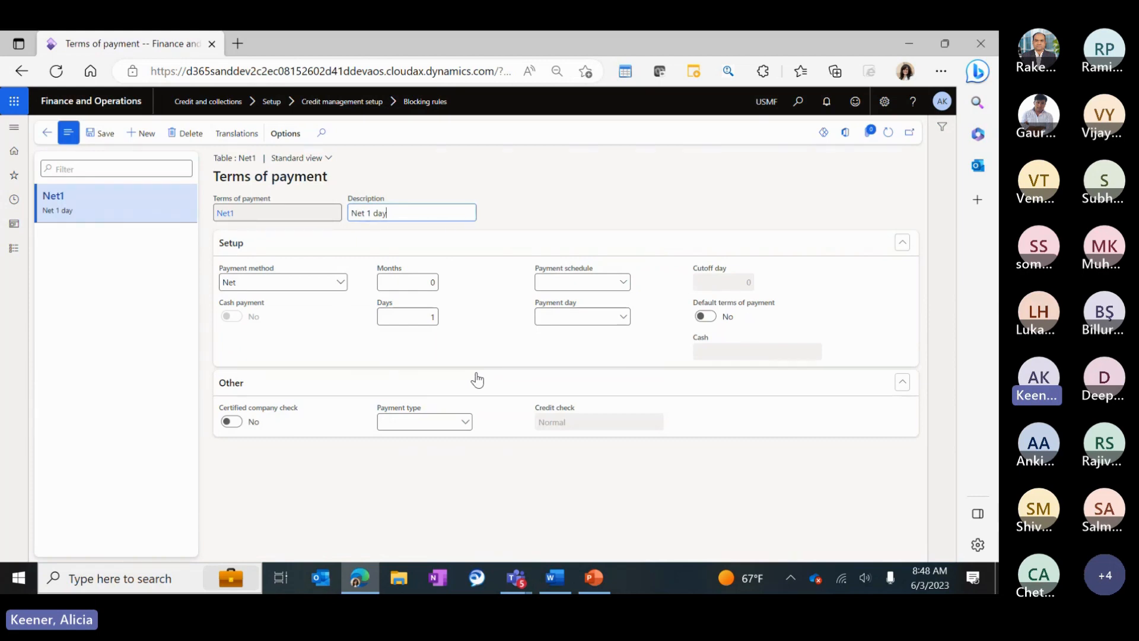
click(47, 132)
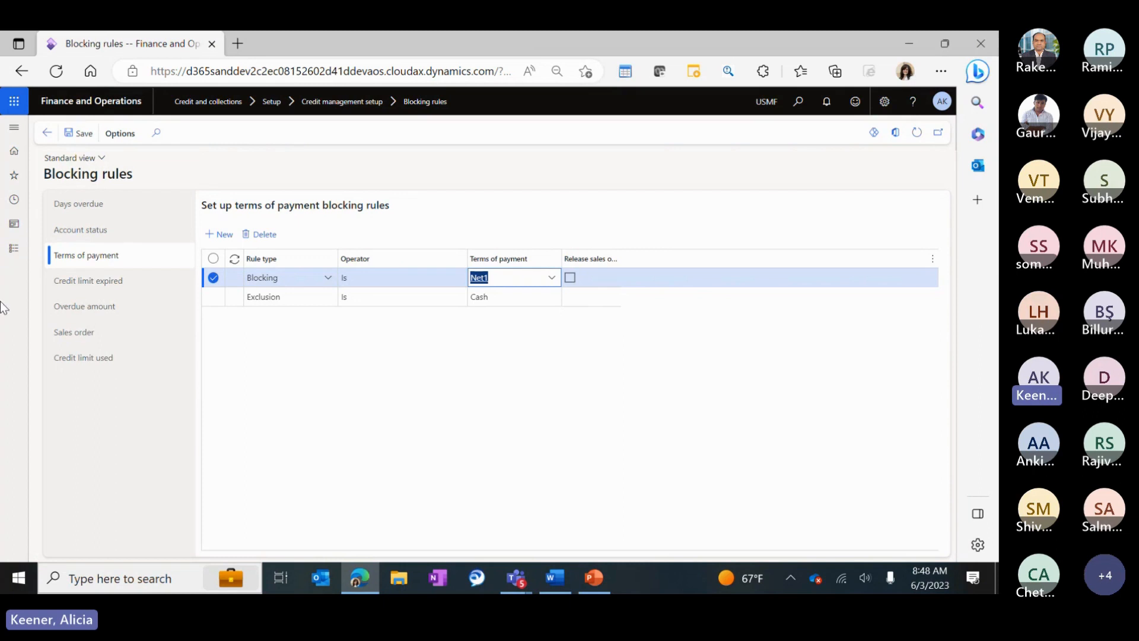
click(94, 283)
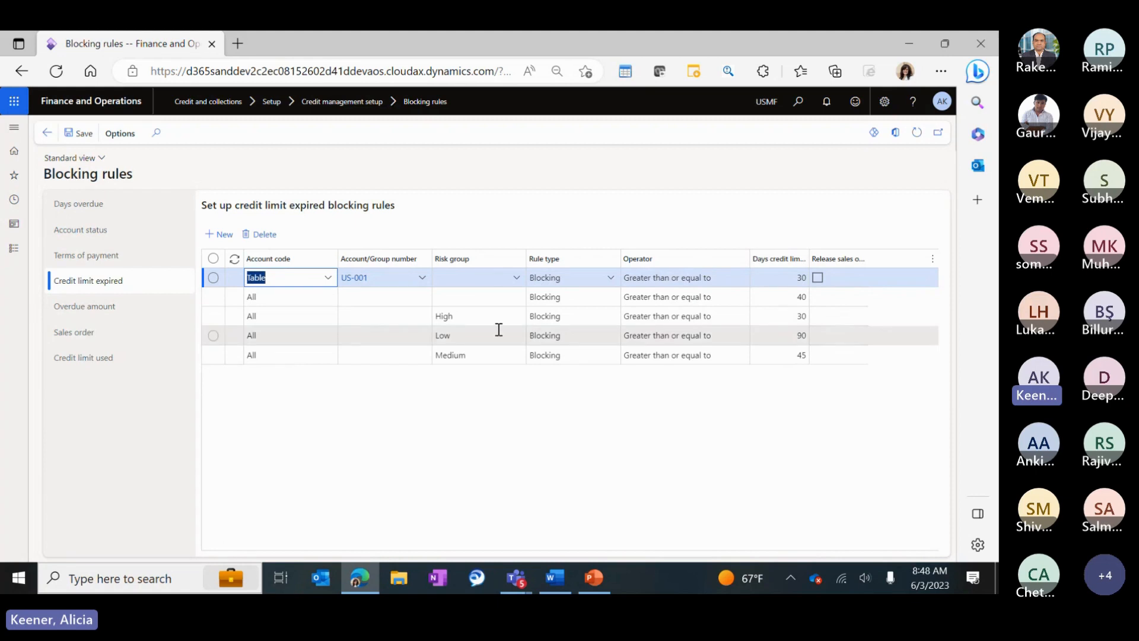
Widen the Days credit limit expired column showing US-001's 30 days, then show the overdue amount rules.
click(570, 318)
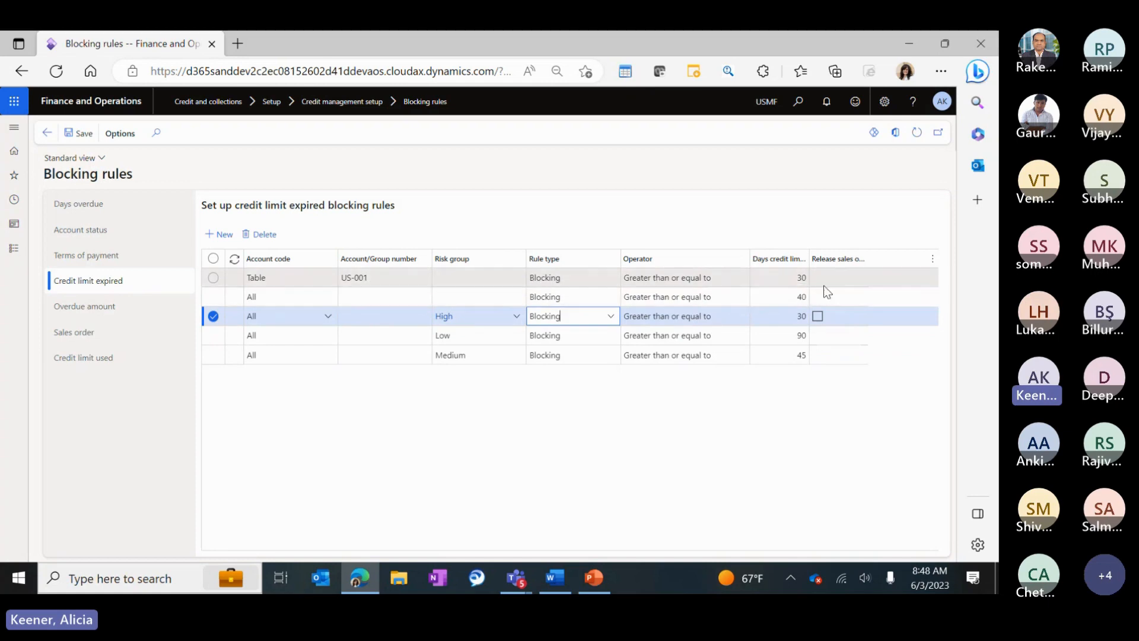
click(808, 277)
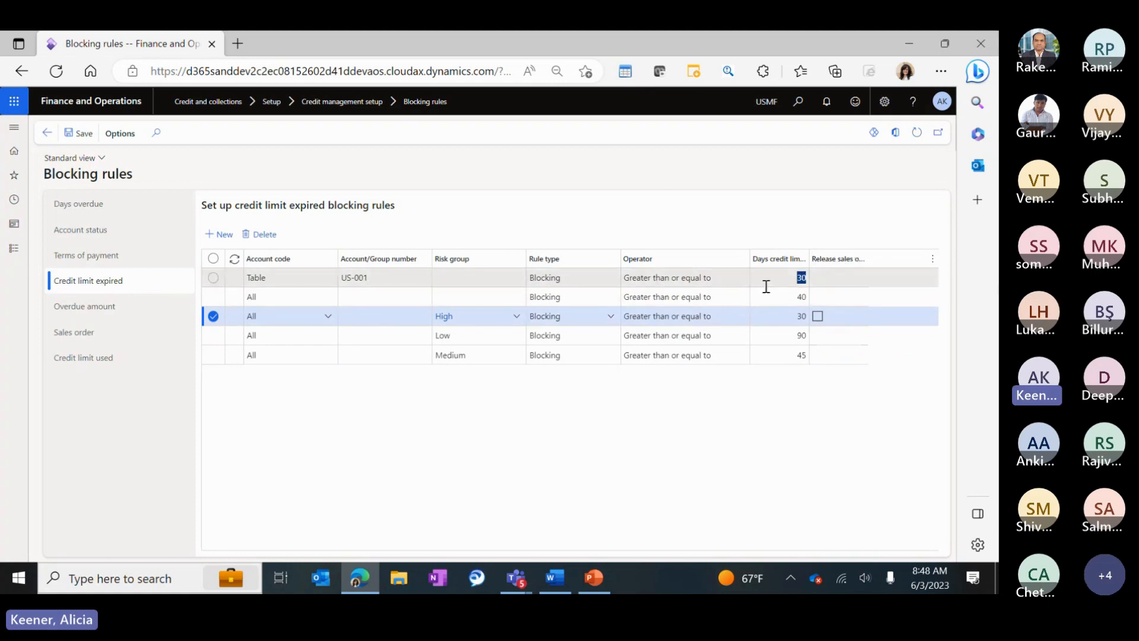
drag(810, 257, 856, 259)
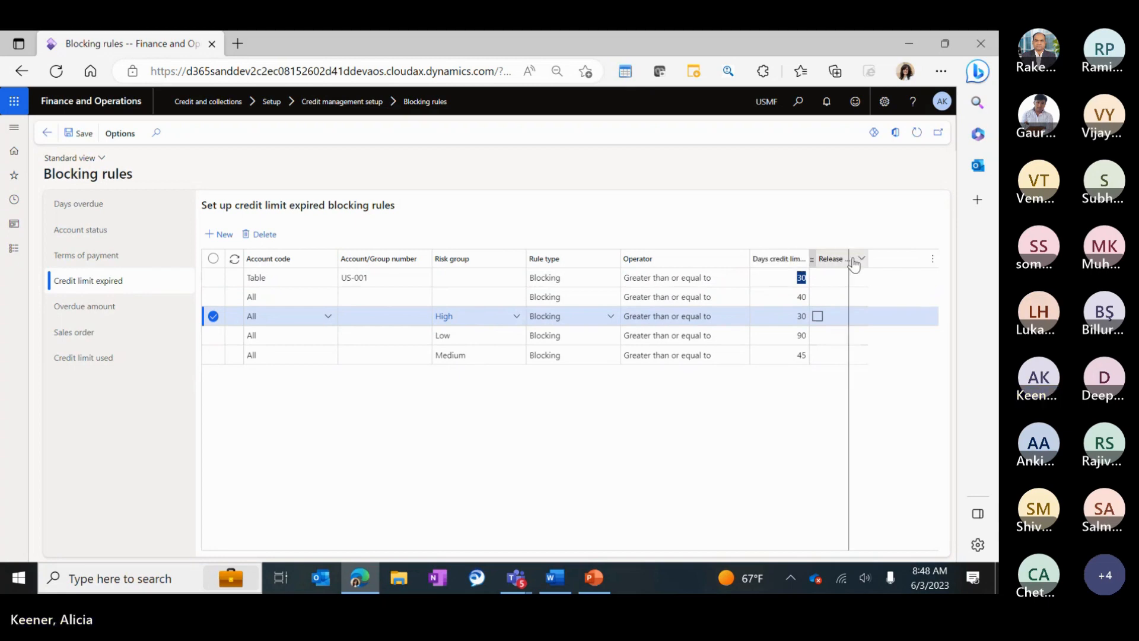
click(820, 277)
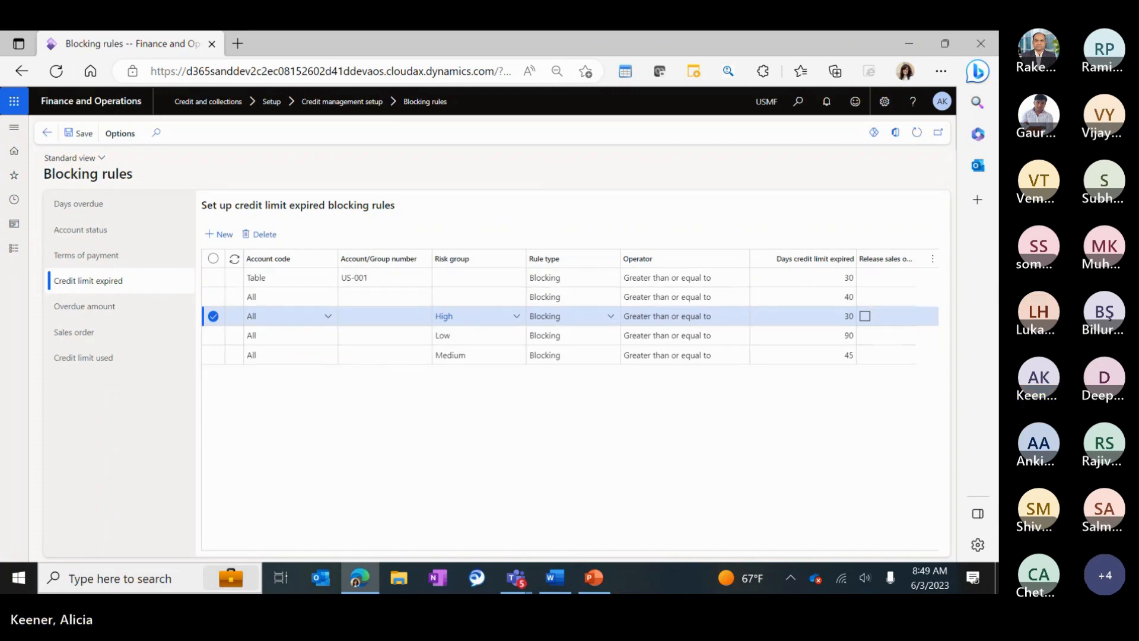
click(84, 306)
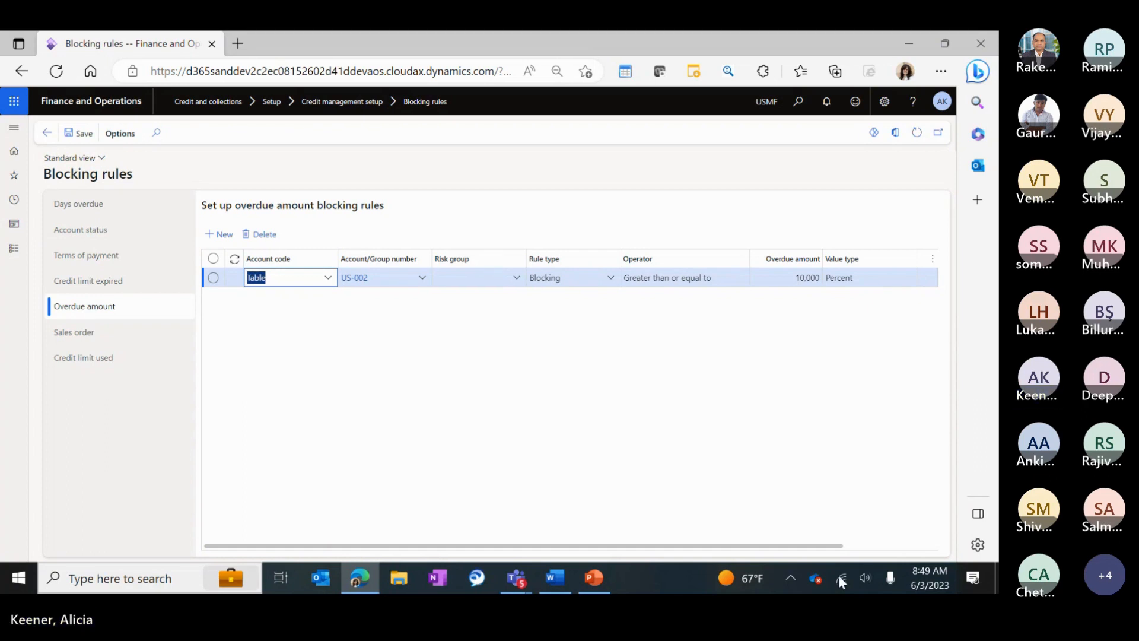
Scroll the overdue amount rule to its 80 threshold, then show the sales order blocking rules.
drag(621, 546, 887, 532)
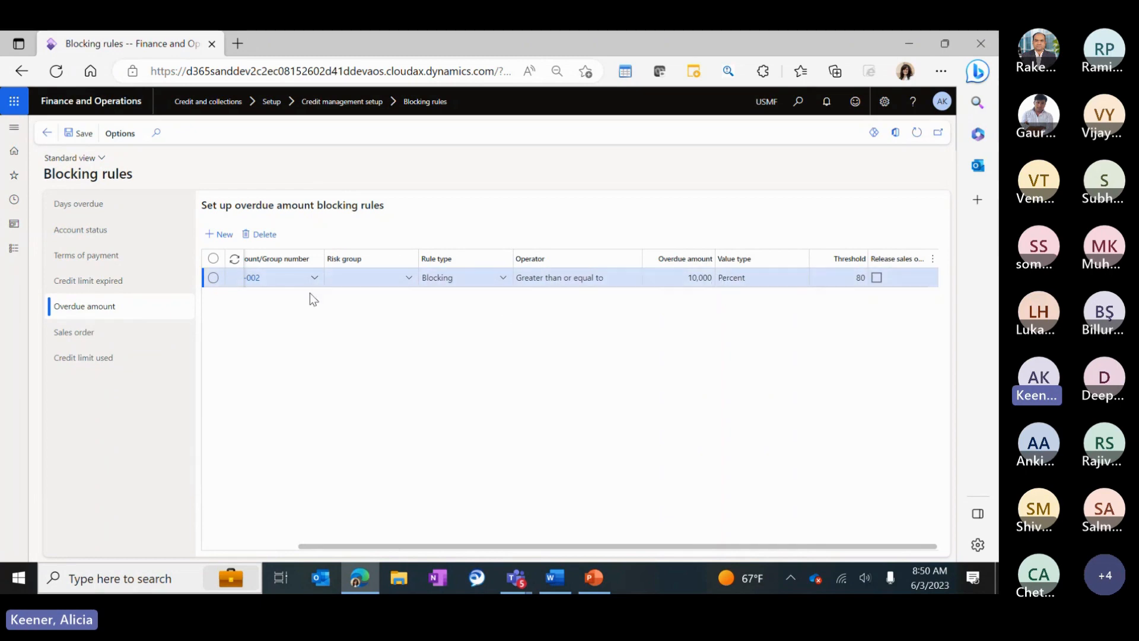
click(65, 342)
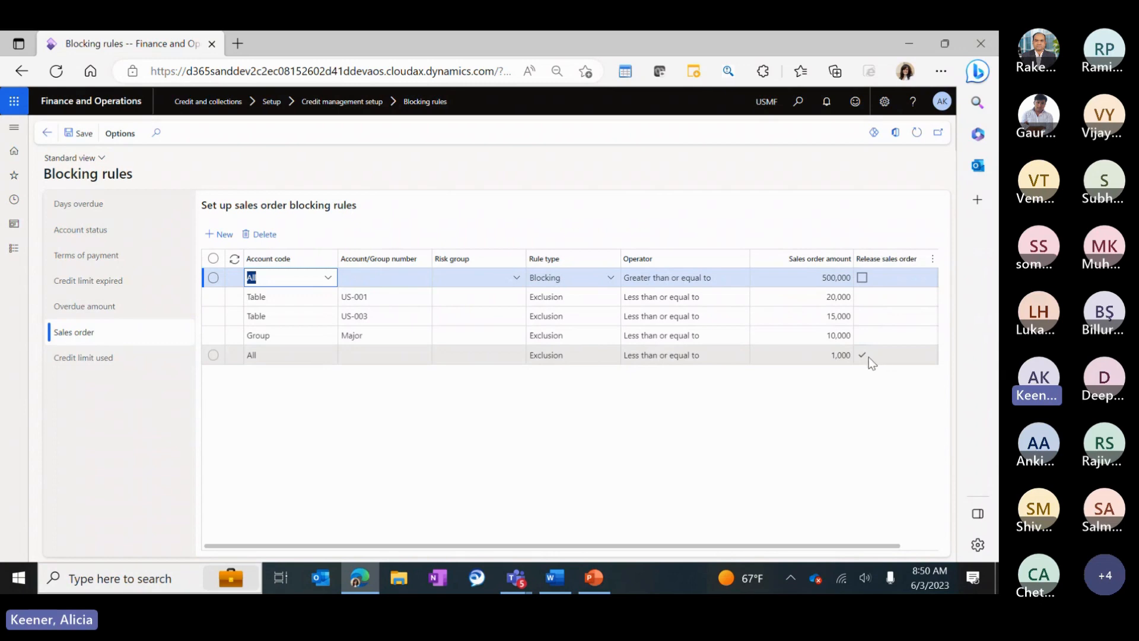
Add an All/Exclusion release rule for orders of 1,000, then review credit limit used at 90 percent.
click(564, 359)
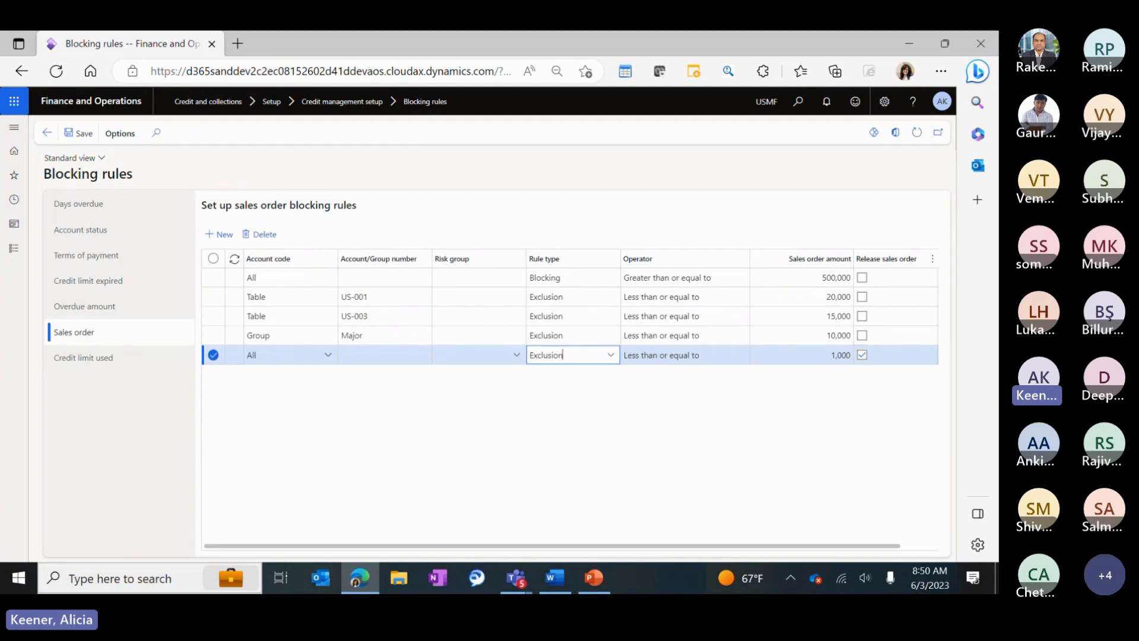
key(Tab)
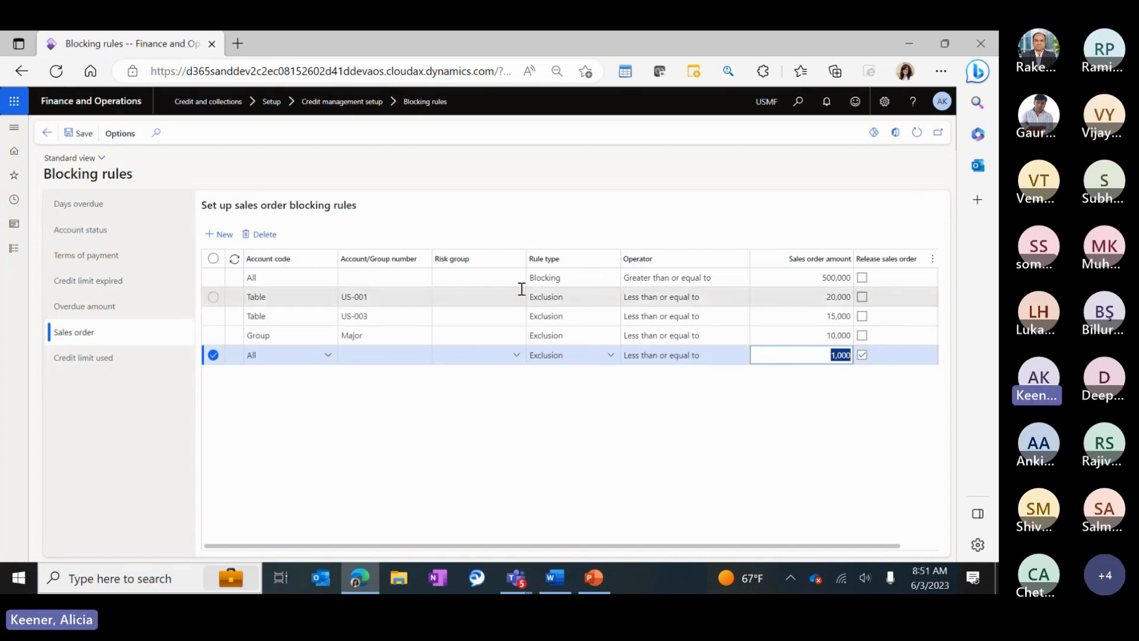
click(78, 357)
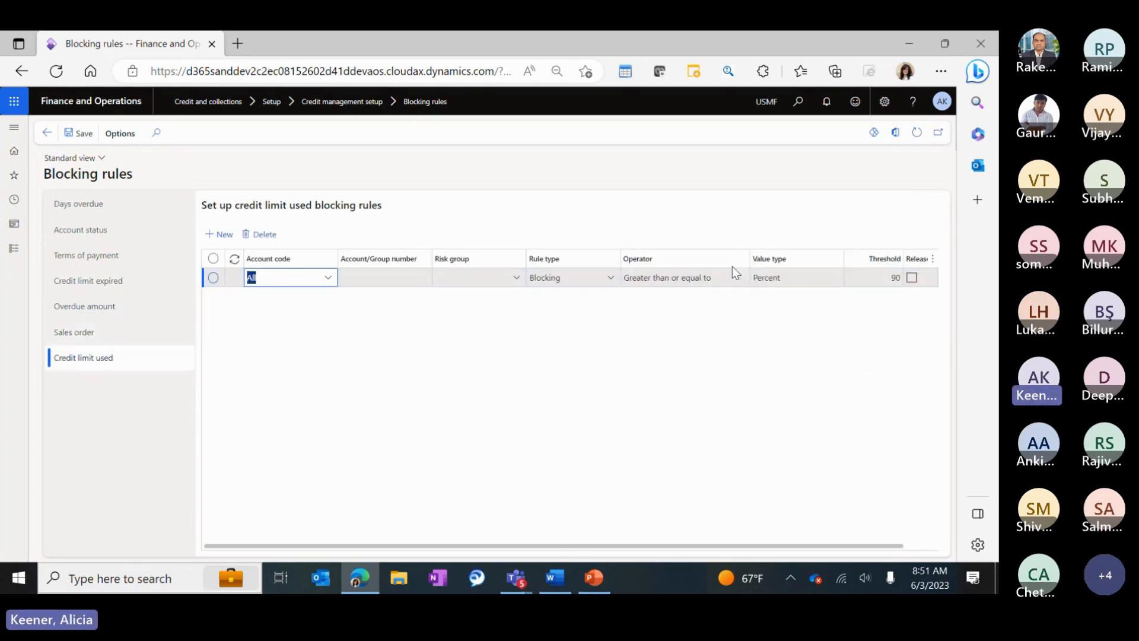
click(875, 277)
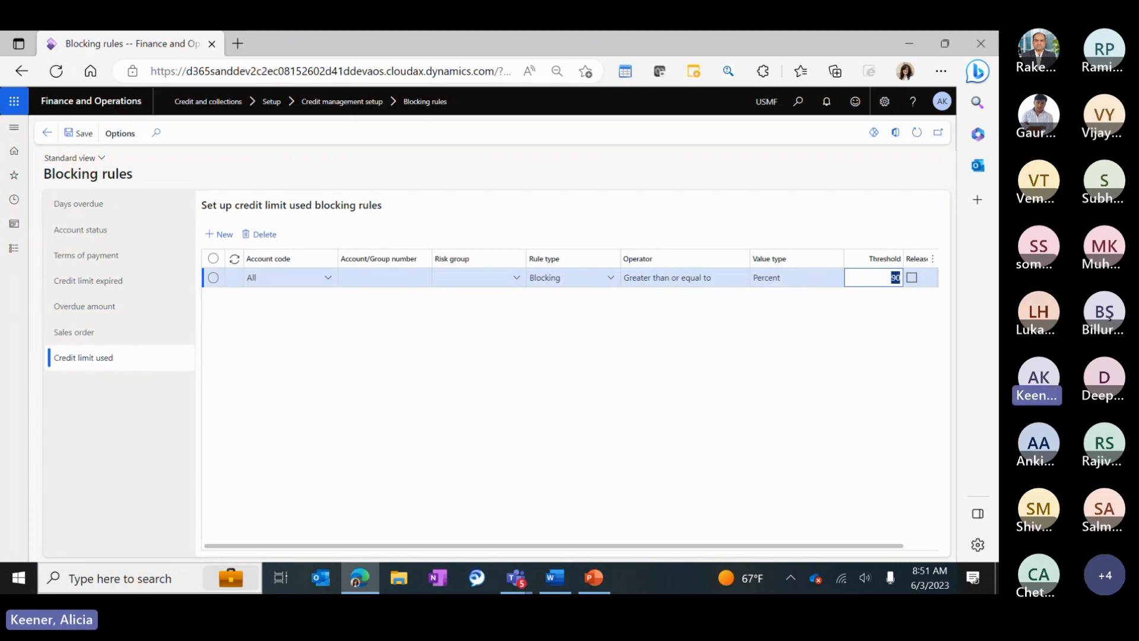
click(14, 248)
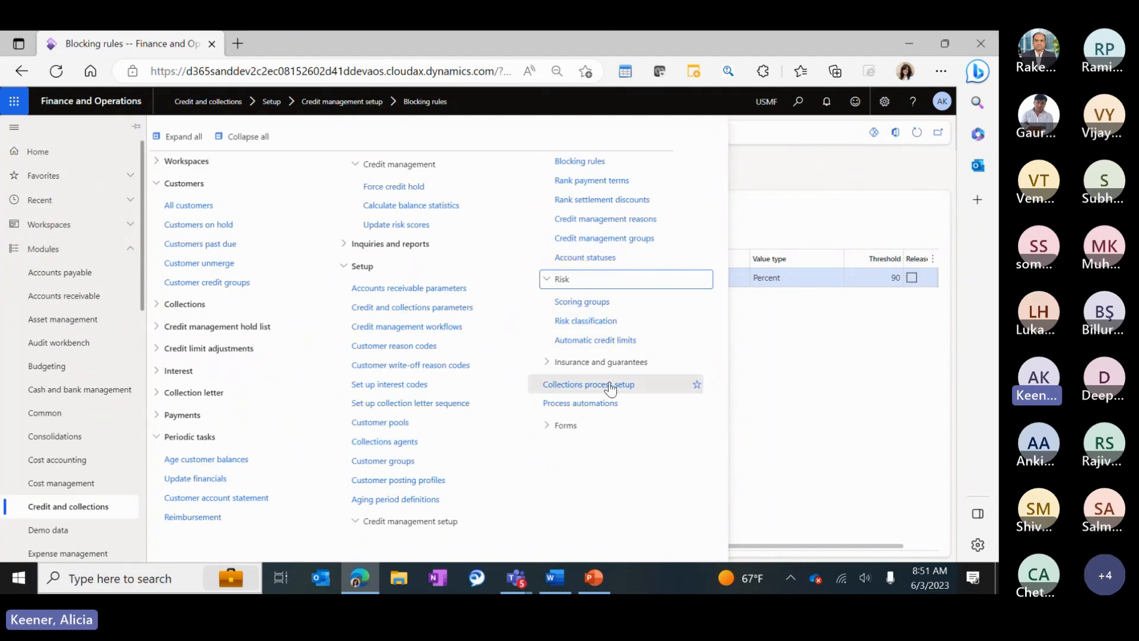
Open Rank payment terms and select the Cash term, ranked 0.
click(617, 182)
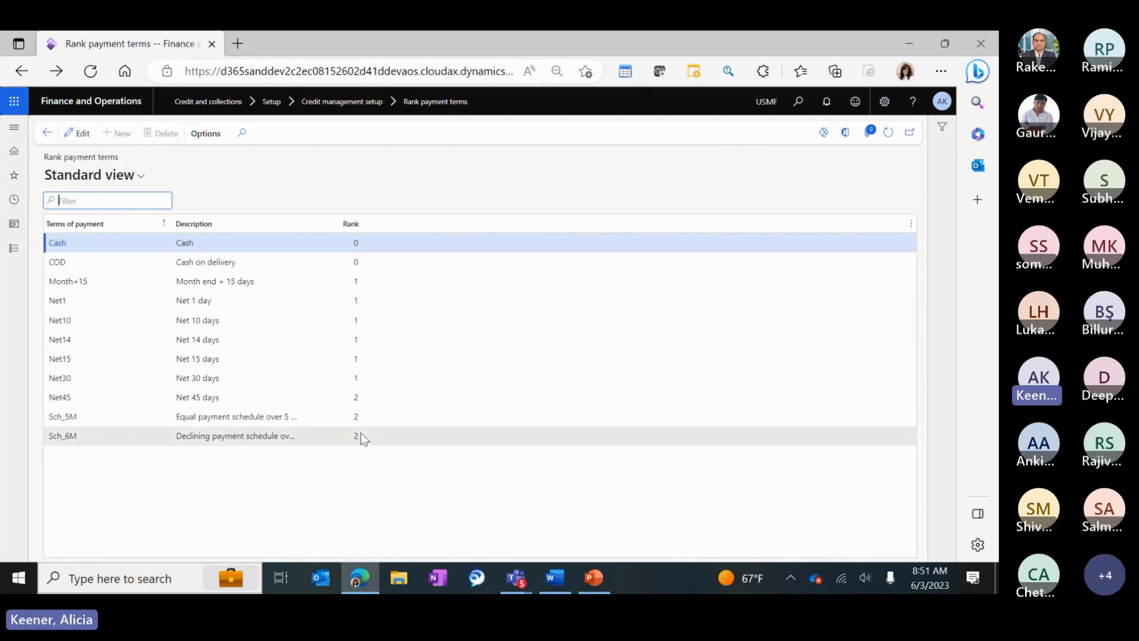
click(352, 248)
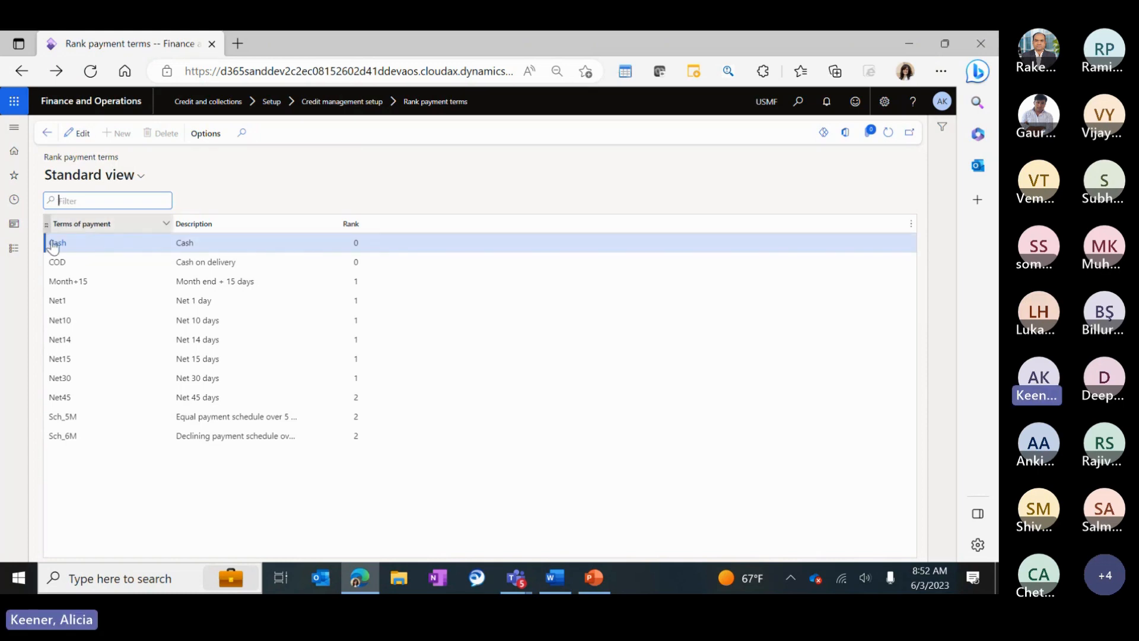
Open Rank settlement discounts from Credit and collections and select the 1%D07 rank.
click(15, 250)
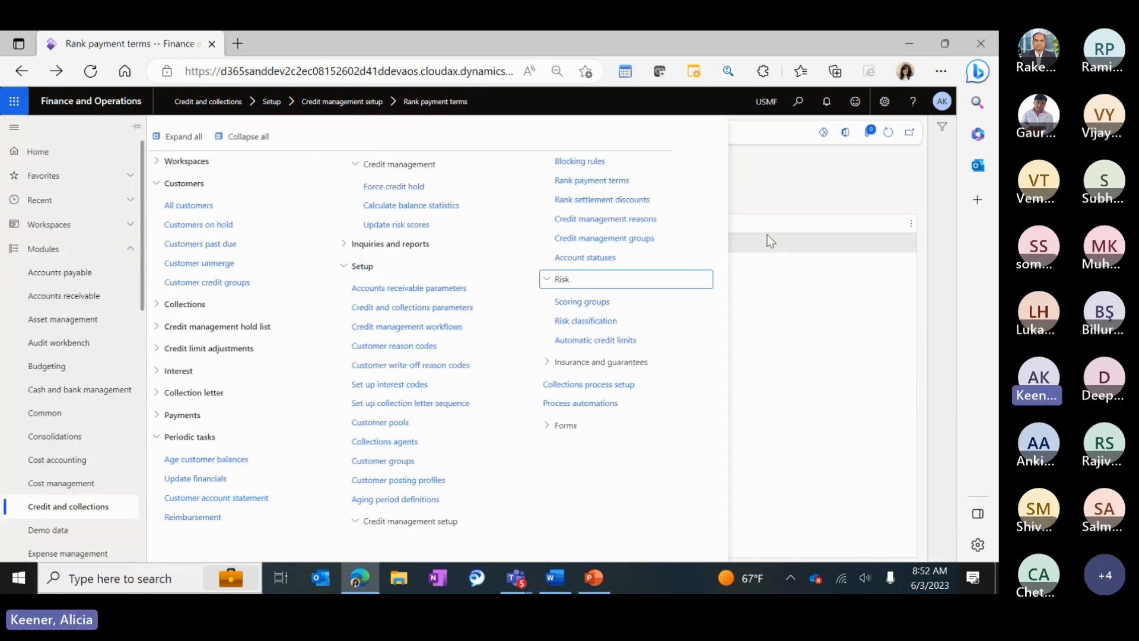
click(603, 202)
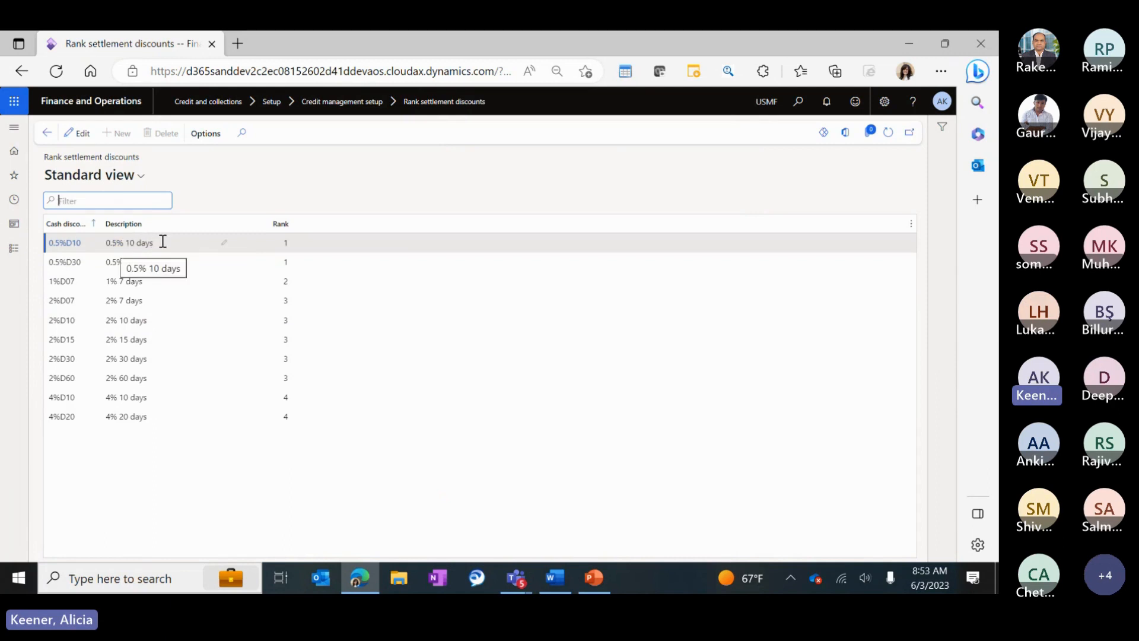
click(286, 281)
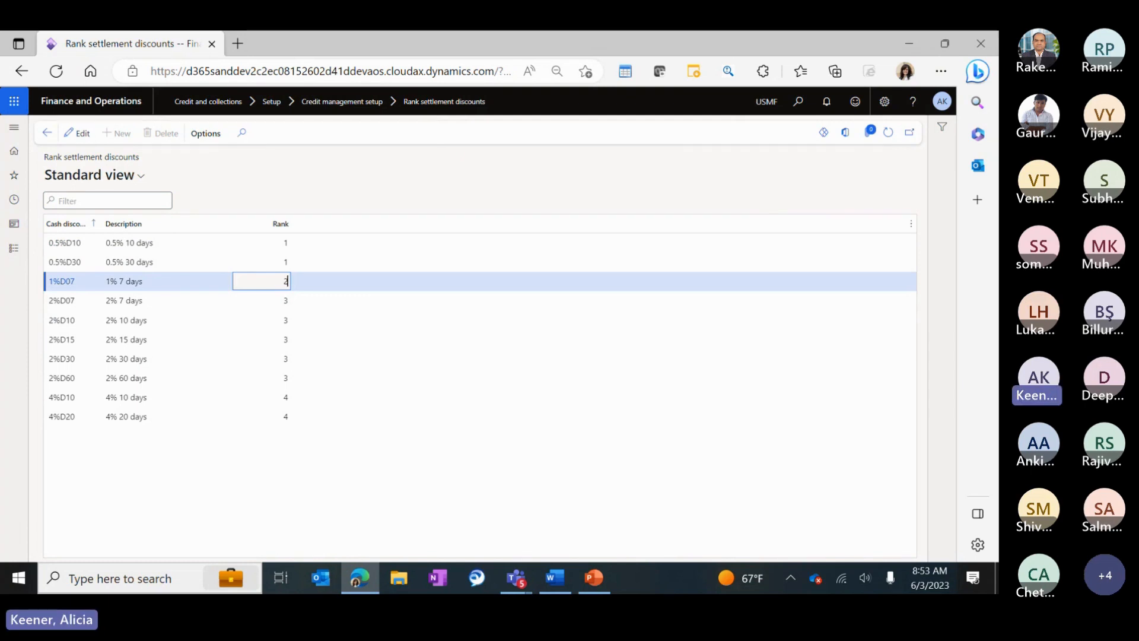
click(14, 248)
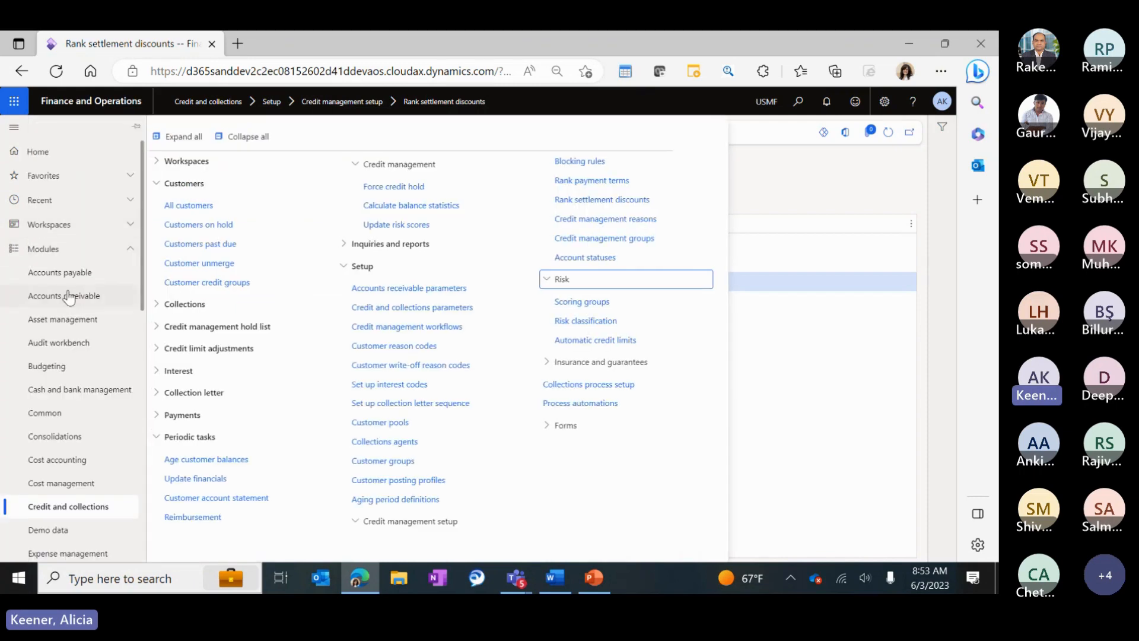
Create a new sales order in All sales orders for customer D365 Demo.
click(102, 300)
click(190, 276)
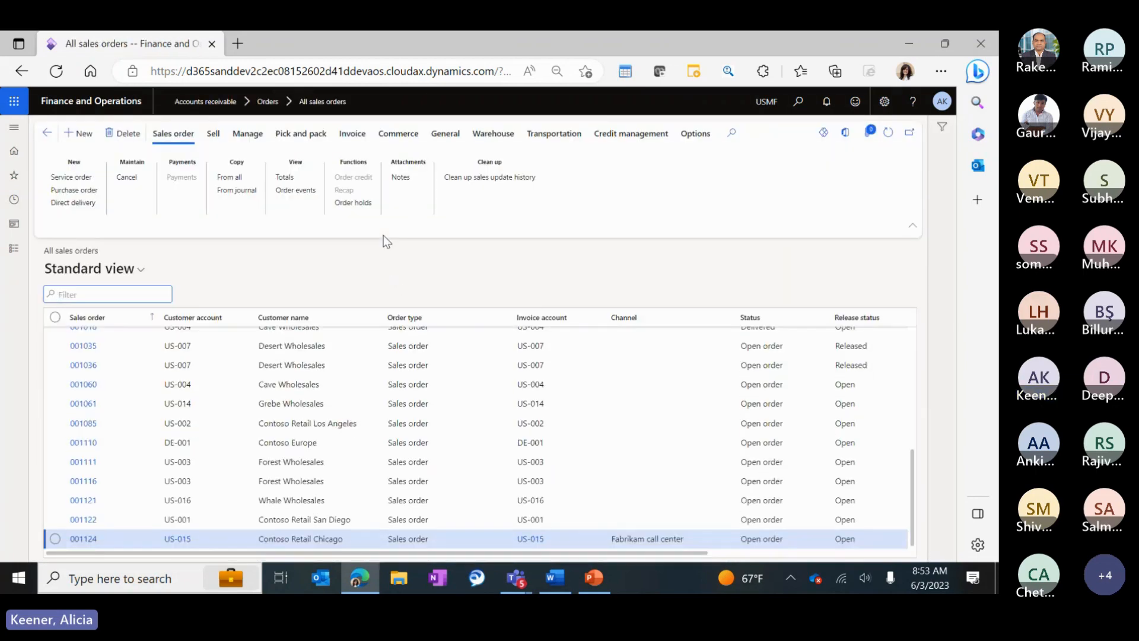
click(351, 202)
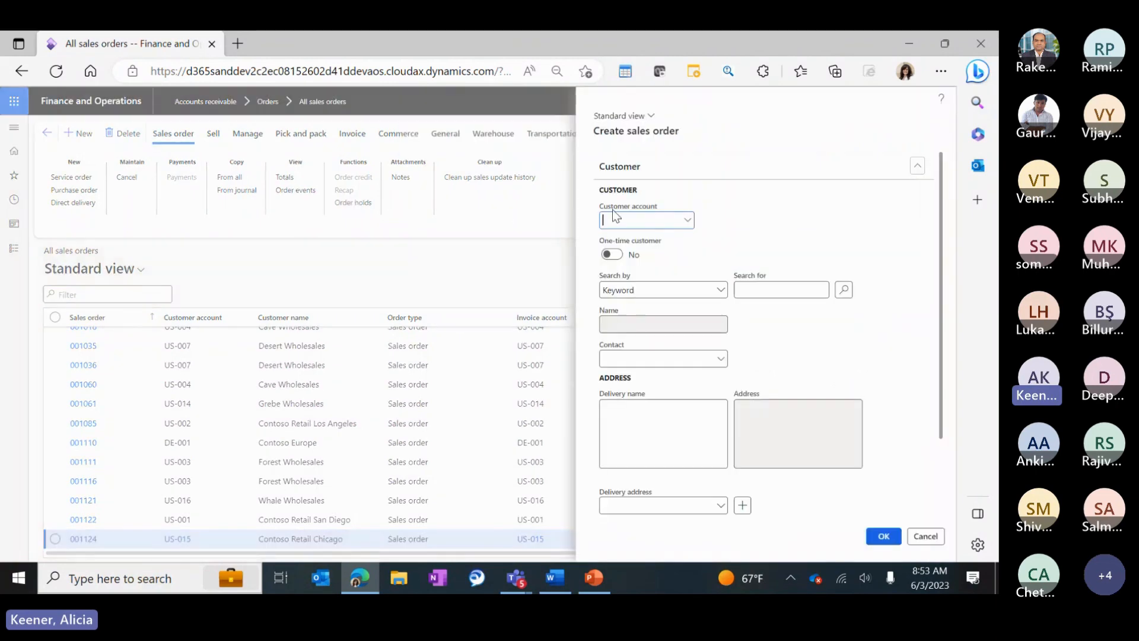
text(D365)
key(Tab)
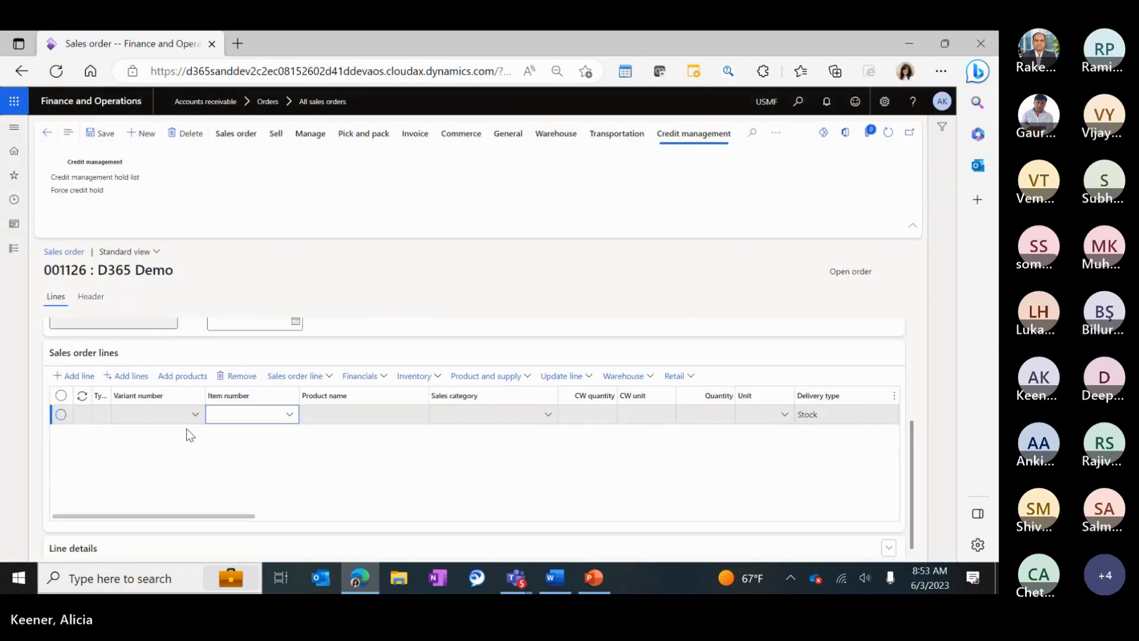
Add item M0051 Firmware to the order line, filtering the lookup to Service items.
click(289, 411)
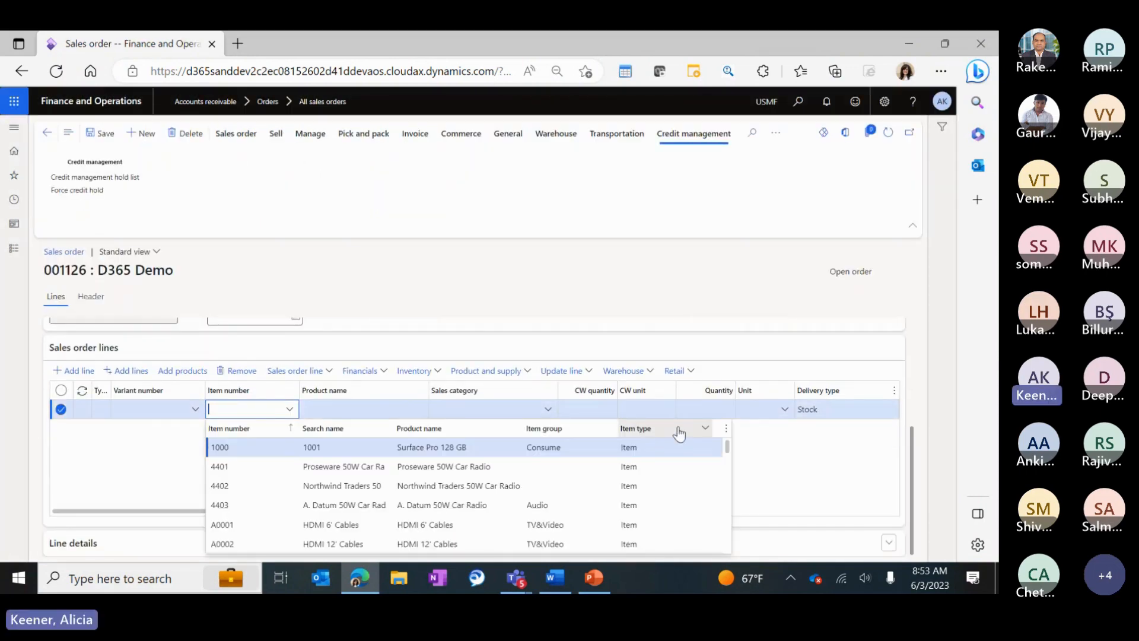
click(705, 428)
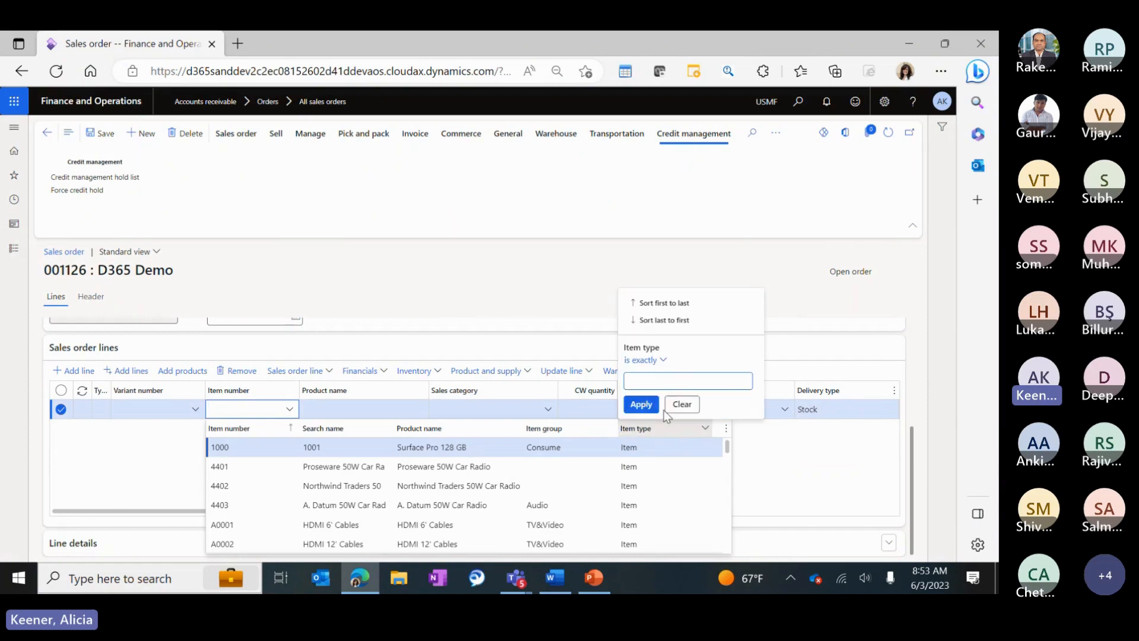
text(serv)
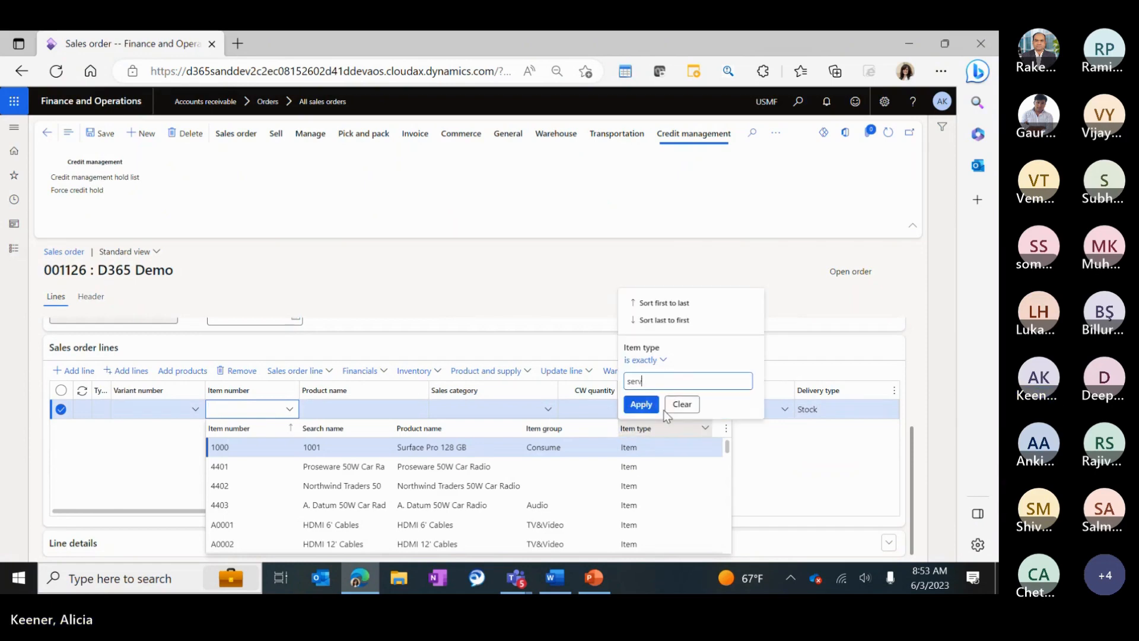
text(ice)
key(Return)
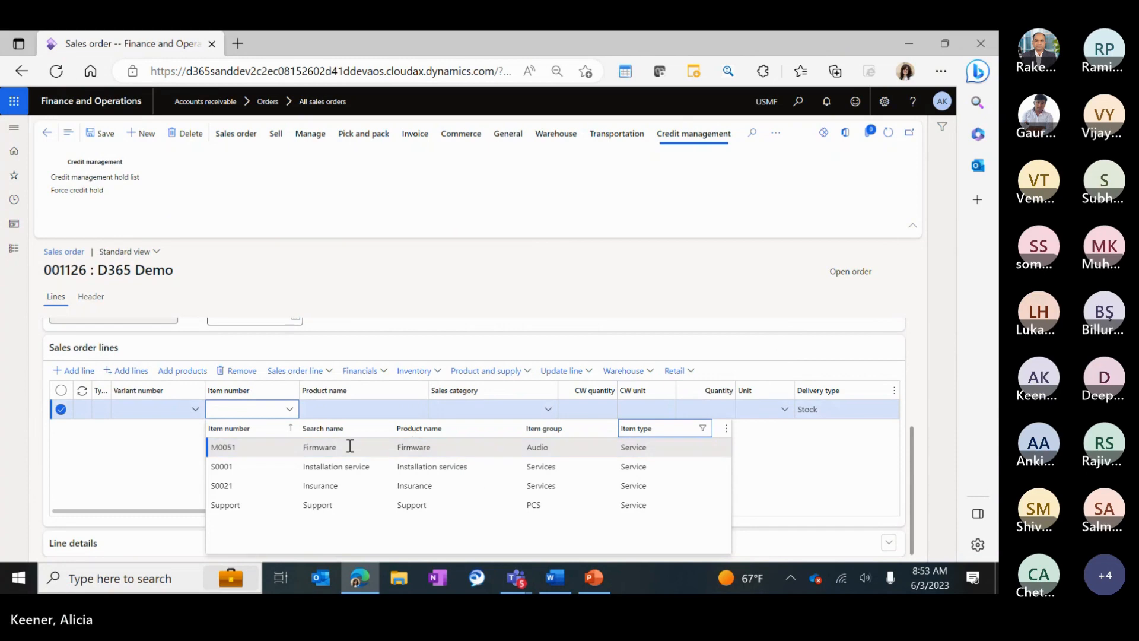
click(354, 449)
key(Tab)
key(Tab)
key(Tab)
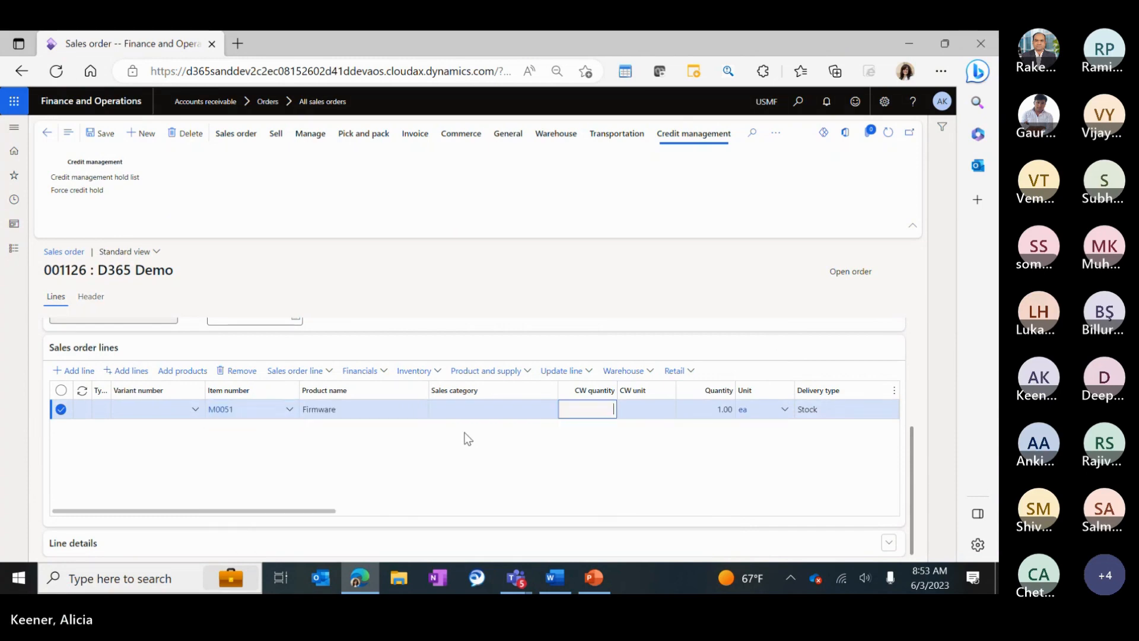
Set the Firmware line's unit price to 99,999,999.00.
key(Tab)
key(Tab)
key(Tab)
key(Tab)
key(Tab)
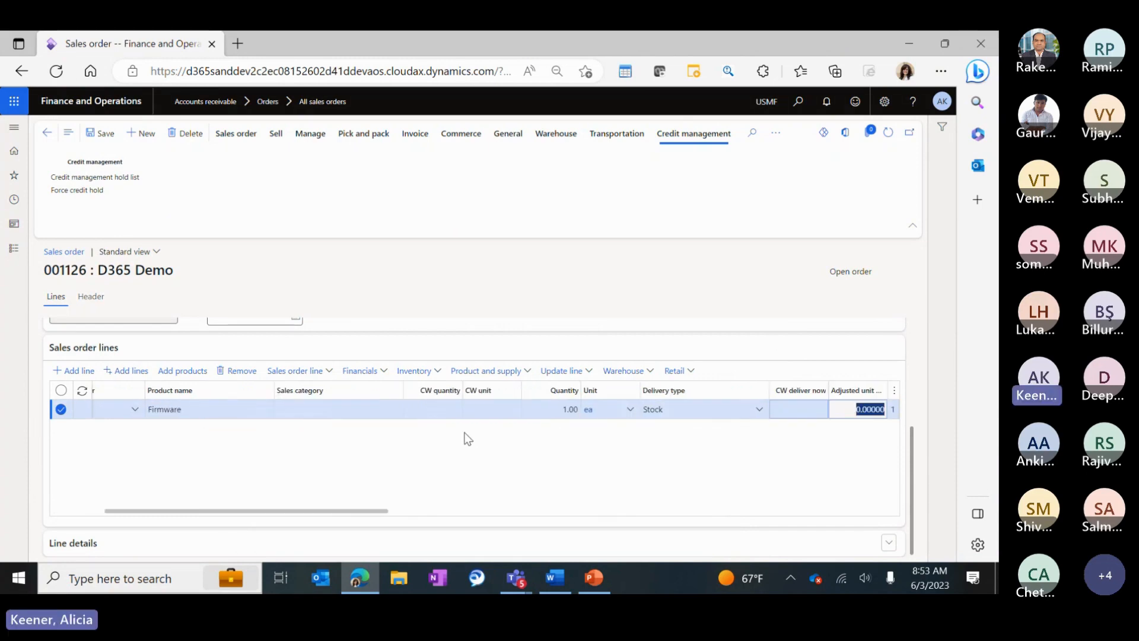
key(Tab)
key(Tab)
key(Tab)
key(Tab)
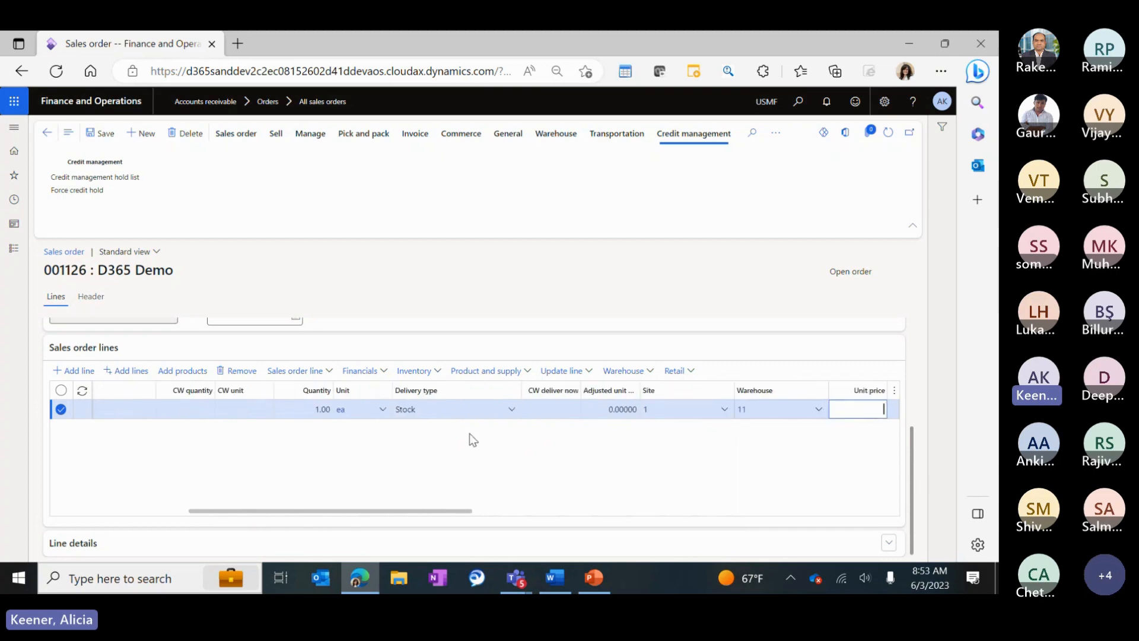
click(782, 409)
text(99)
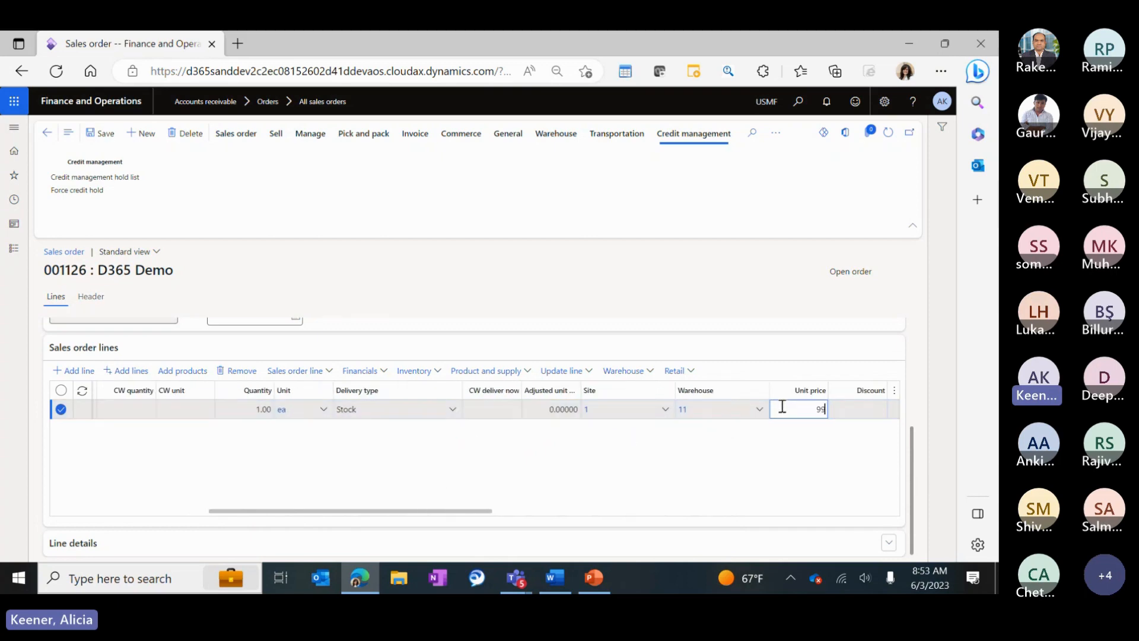
text(,999,9999)
key(Tab)
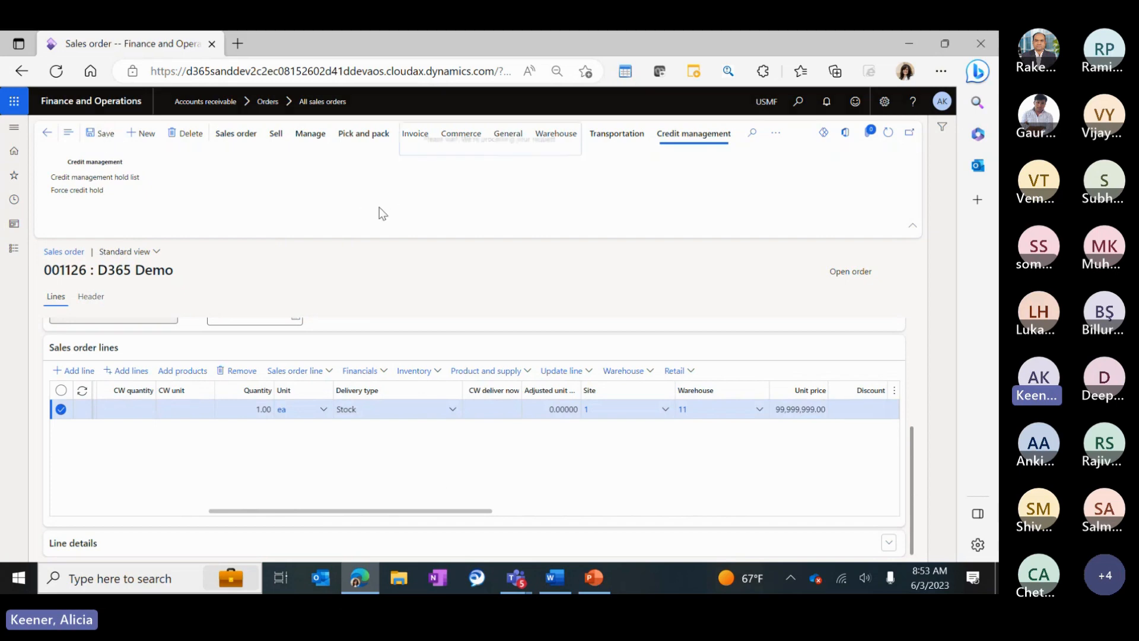
Confirm sales order 001126 from the Sell actions.
click(236, 133)
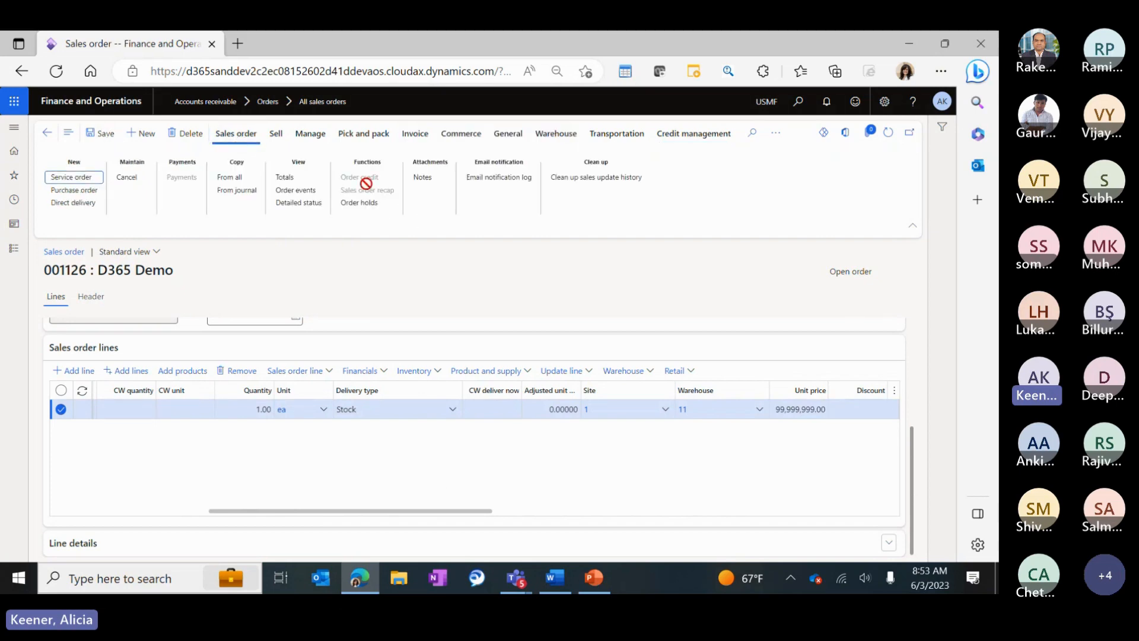
click(276, 134)
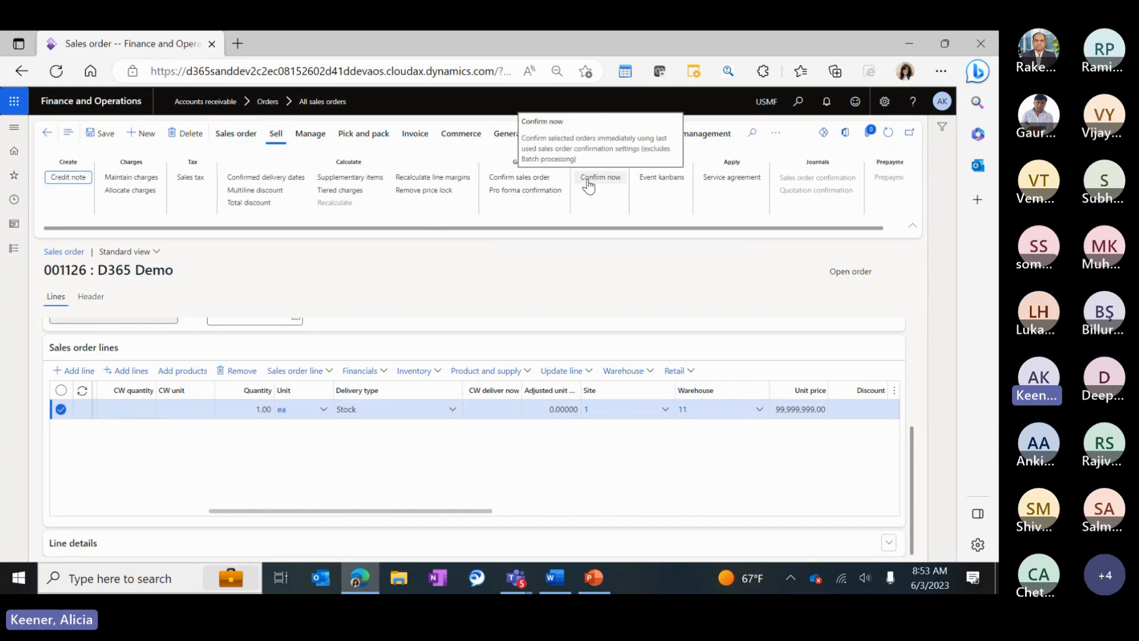
click(589, 185)
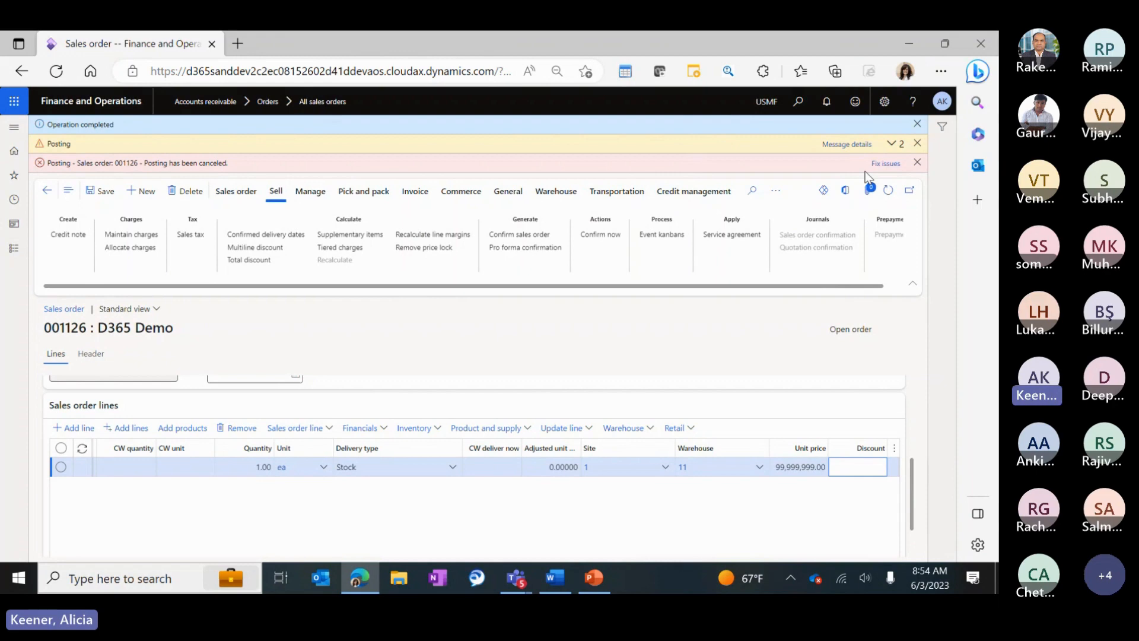
Read the sent-to-credit-management message details and dismiss the posting messages.
click(846, 144)
drag(834, 214, 947, 240)
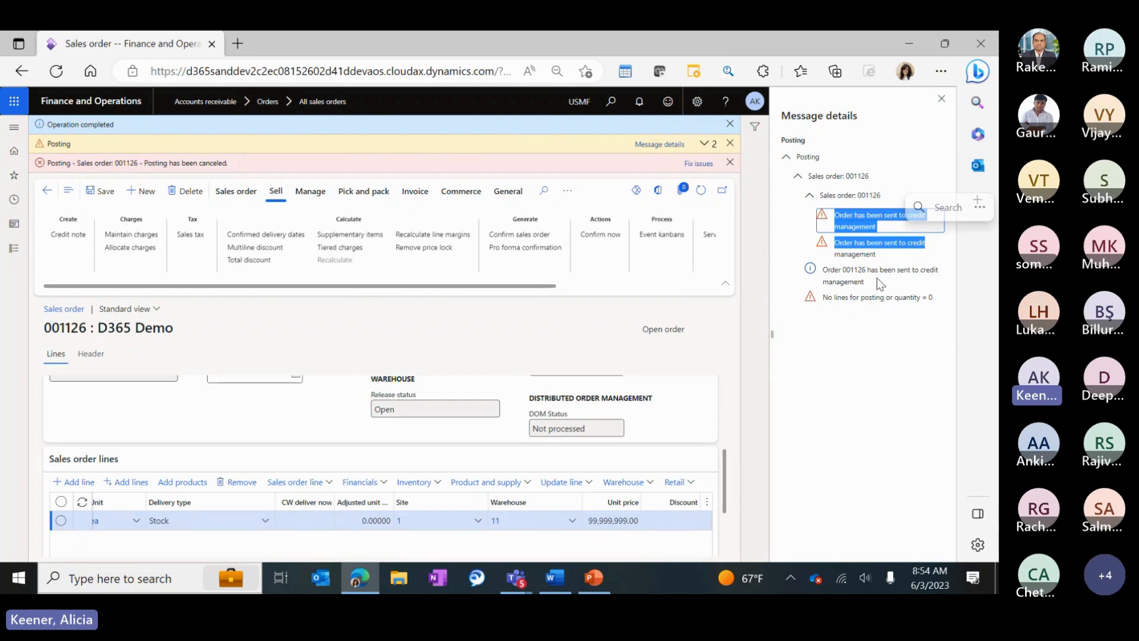
click(941, 98)
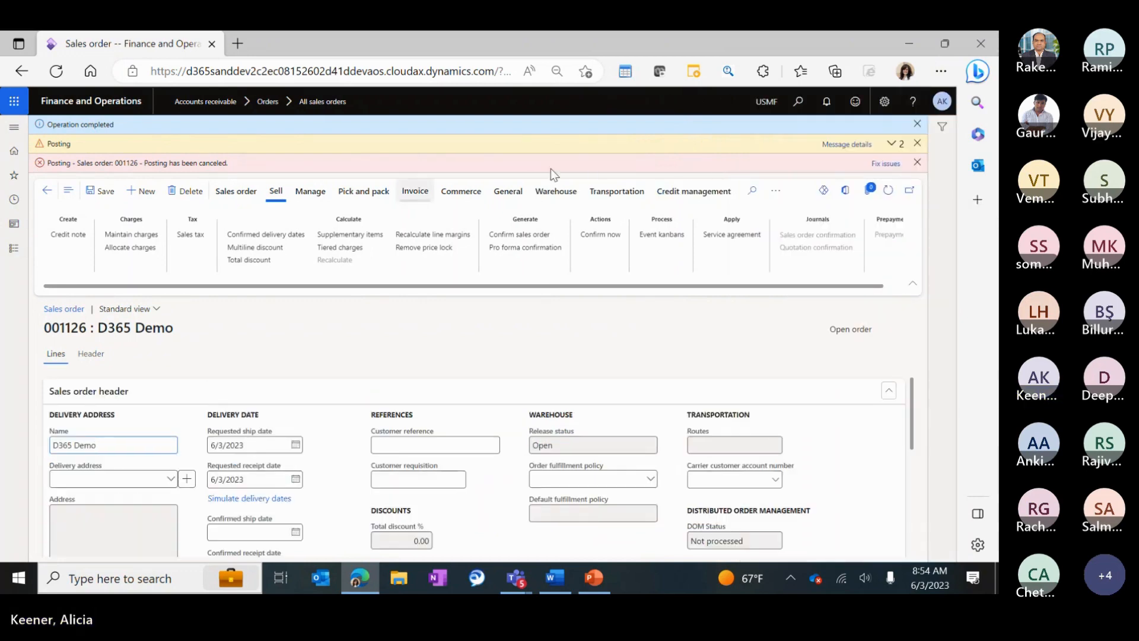
click(917, 162)
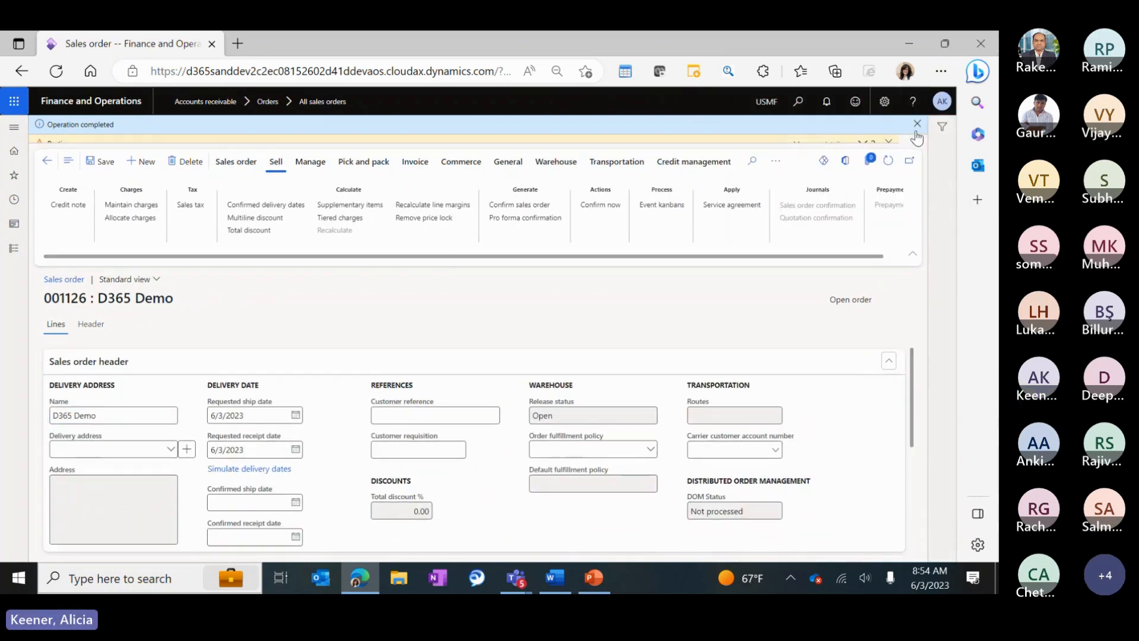
click(917, 125)
click(694, 133)
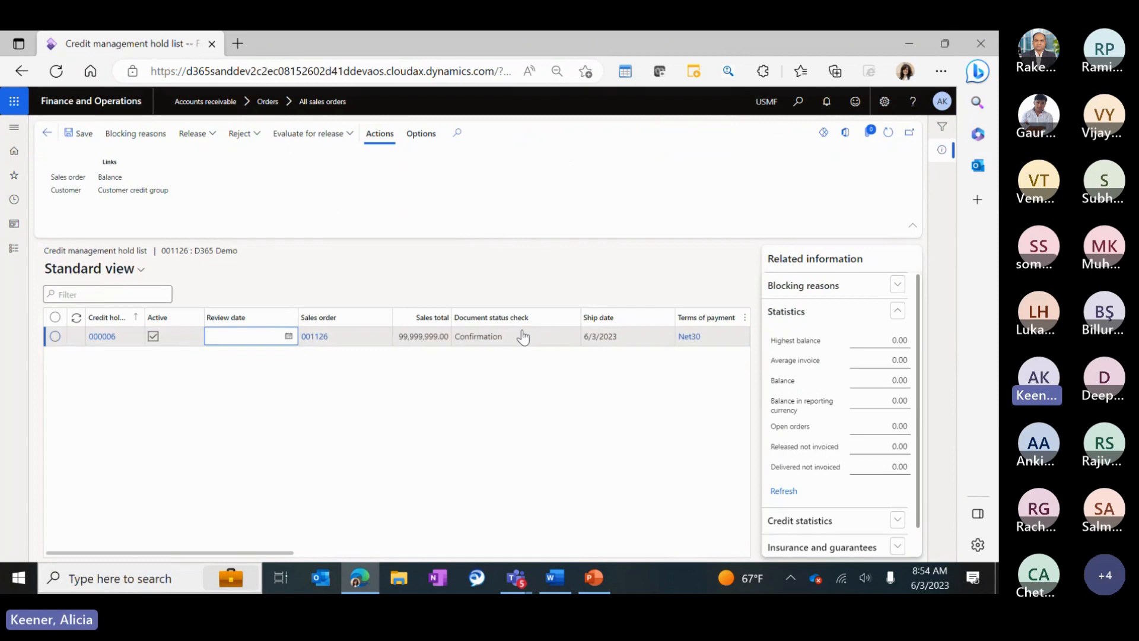
click(124, 135)
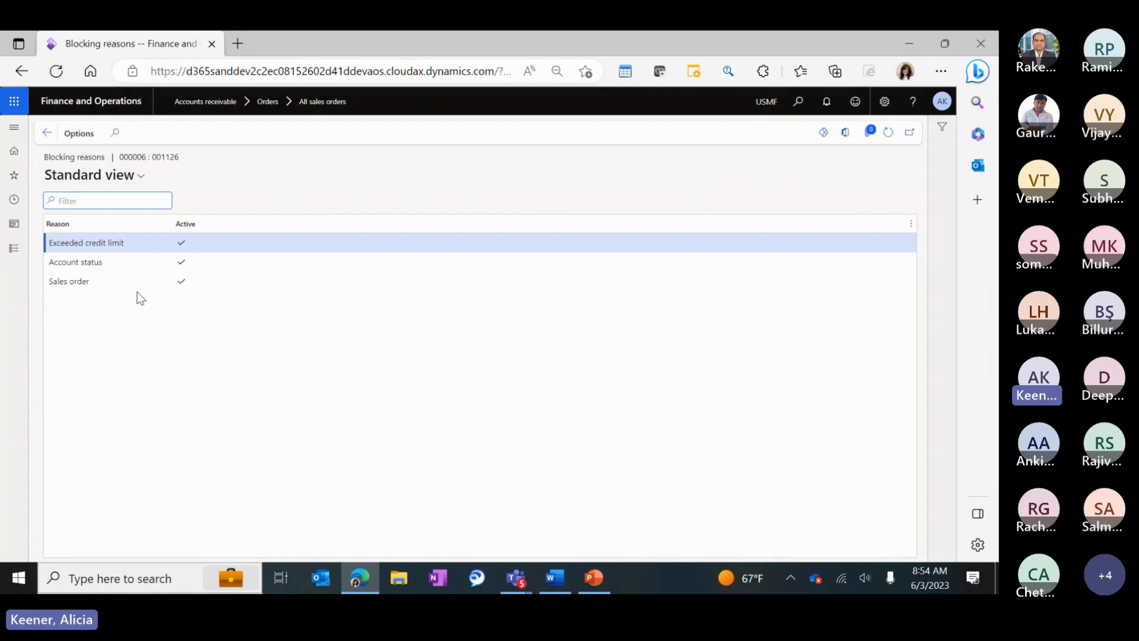
key(Escape)
click(210, 134)
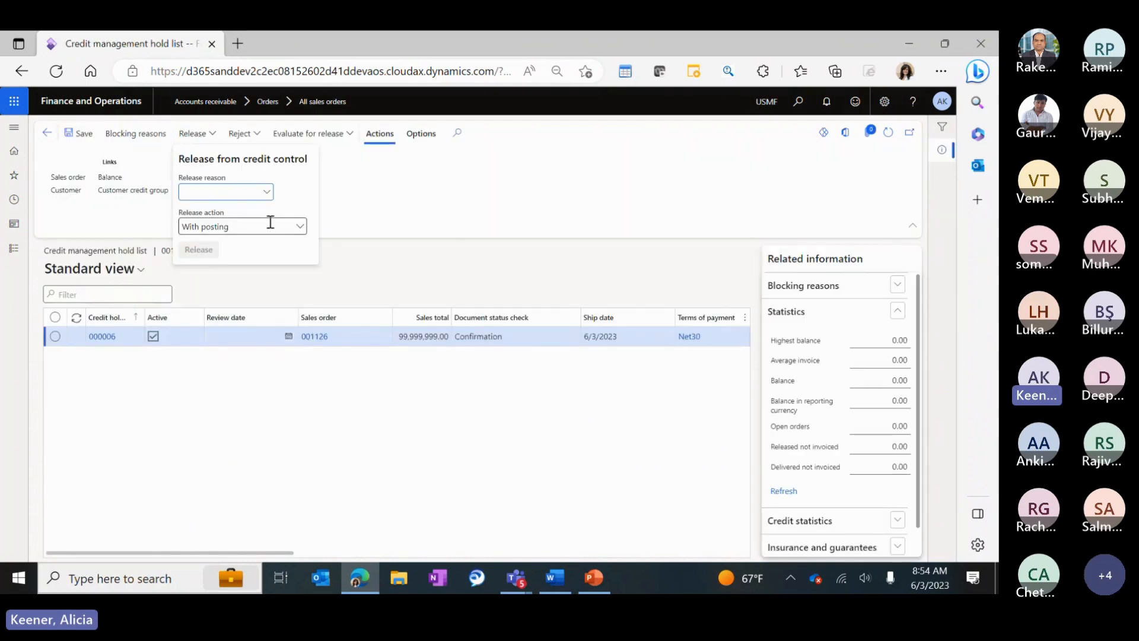
drag(269, 222, 178, 224)
click(267, 198)
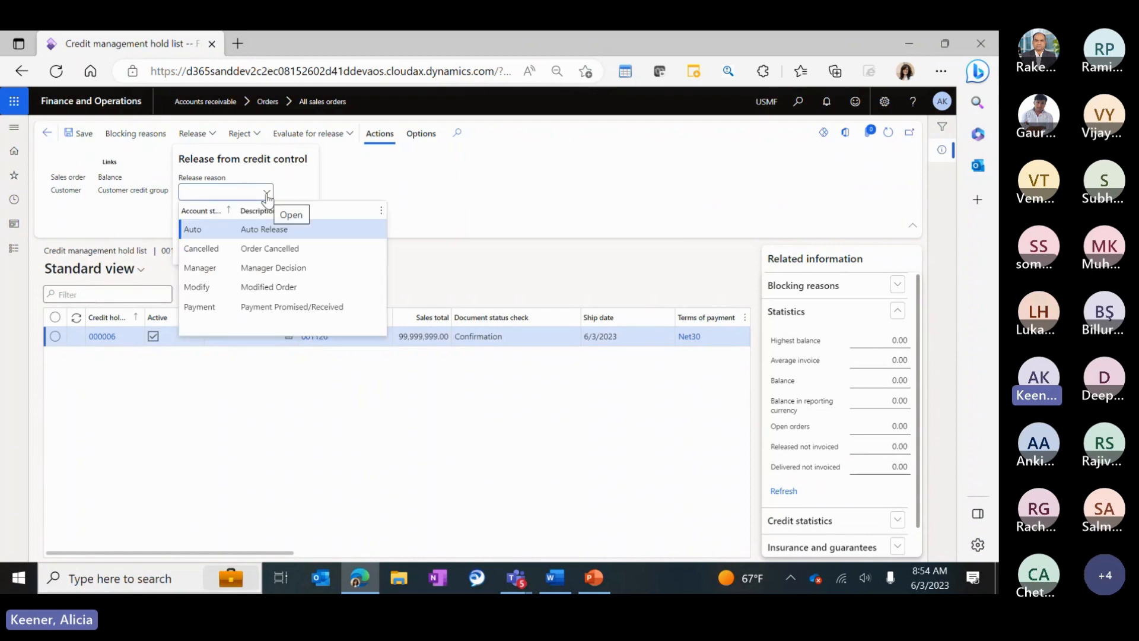
click(264, 267)
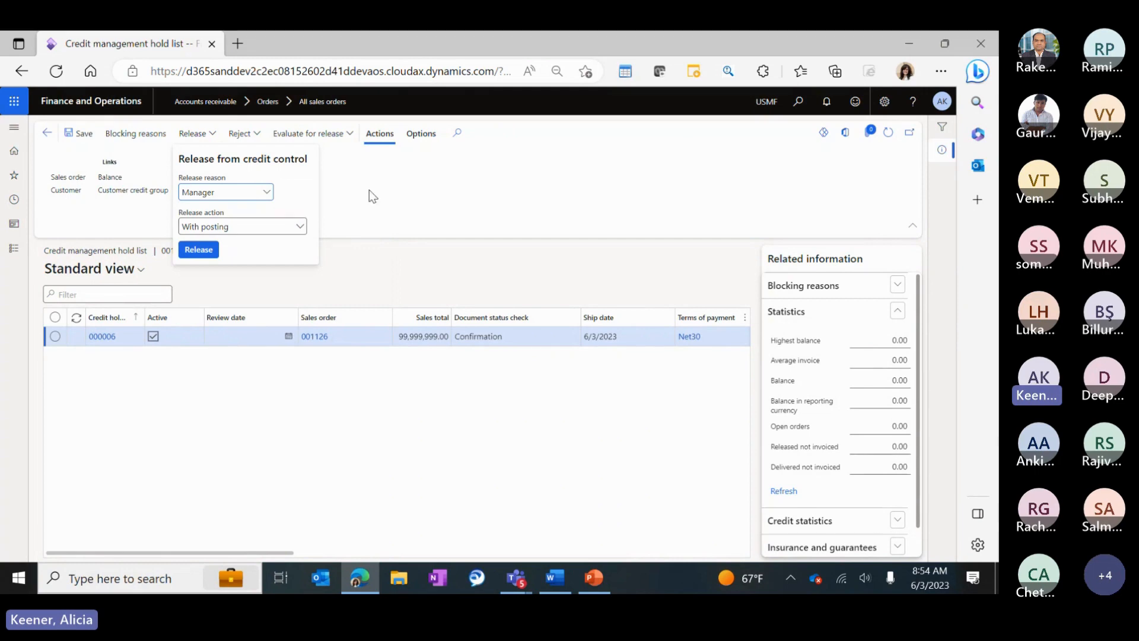
click(301, 226)
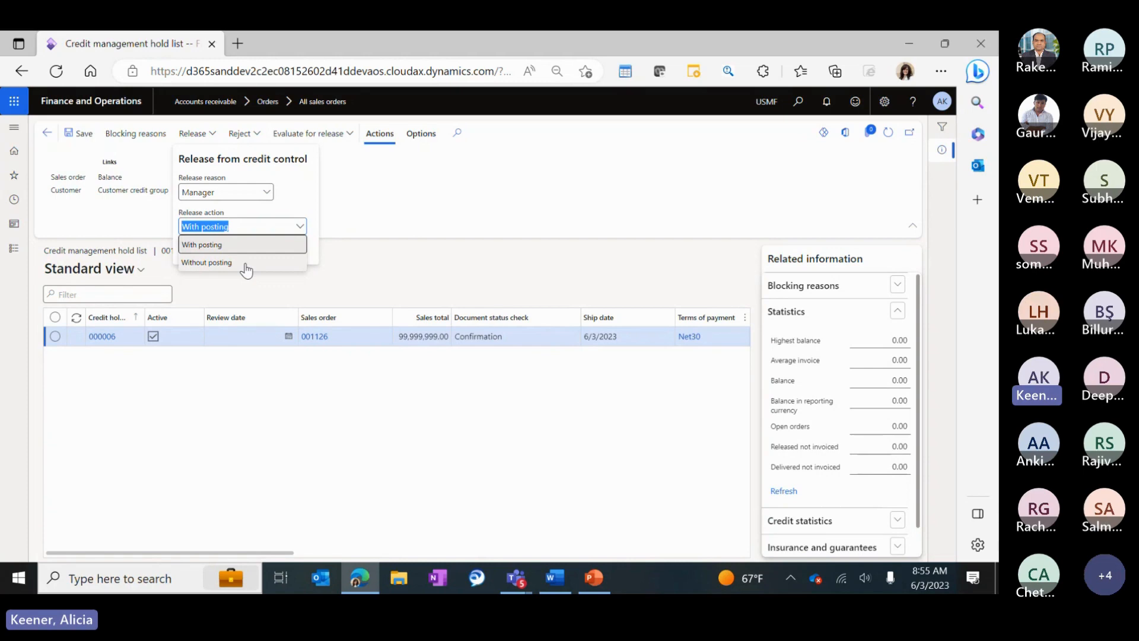
click(462, 207)
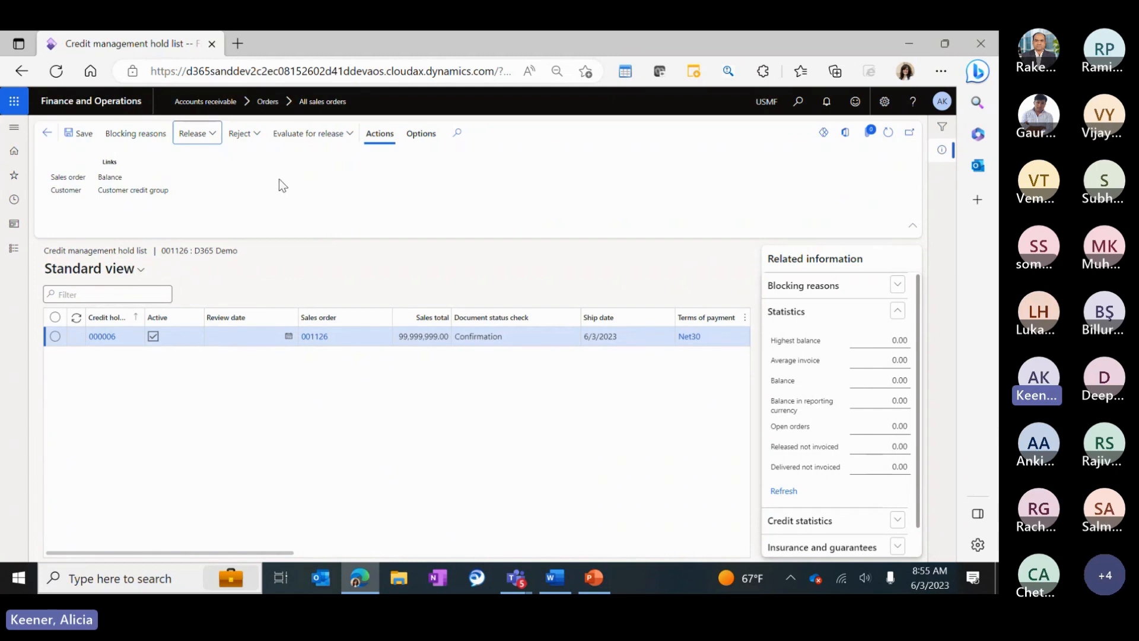
Return to order 001126 and view its Credit management header showing hold 000006.
click(47, 132)
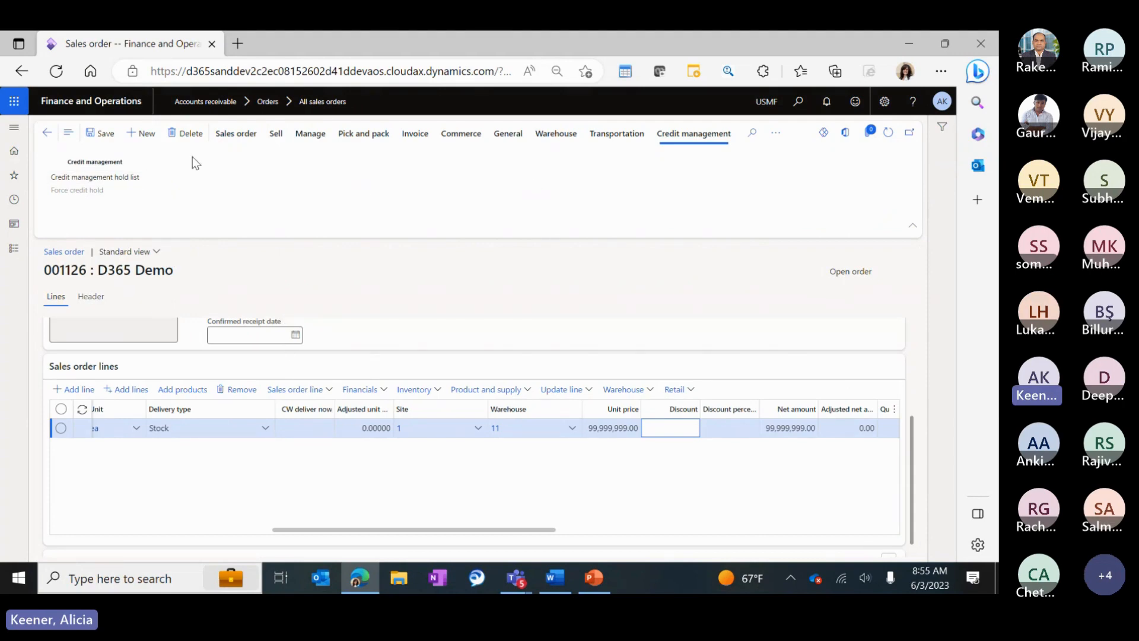
click(90, 296)
scroll(187, 417, down, 6)
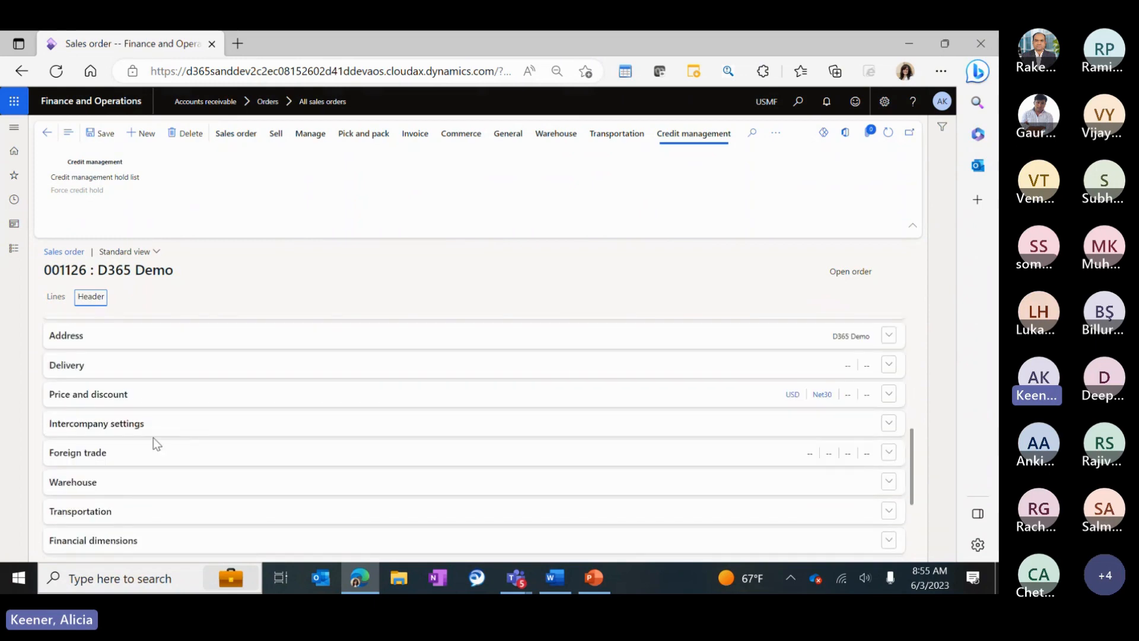
scroll(153, 439, down, 3)
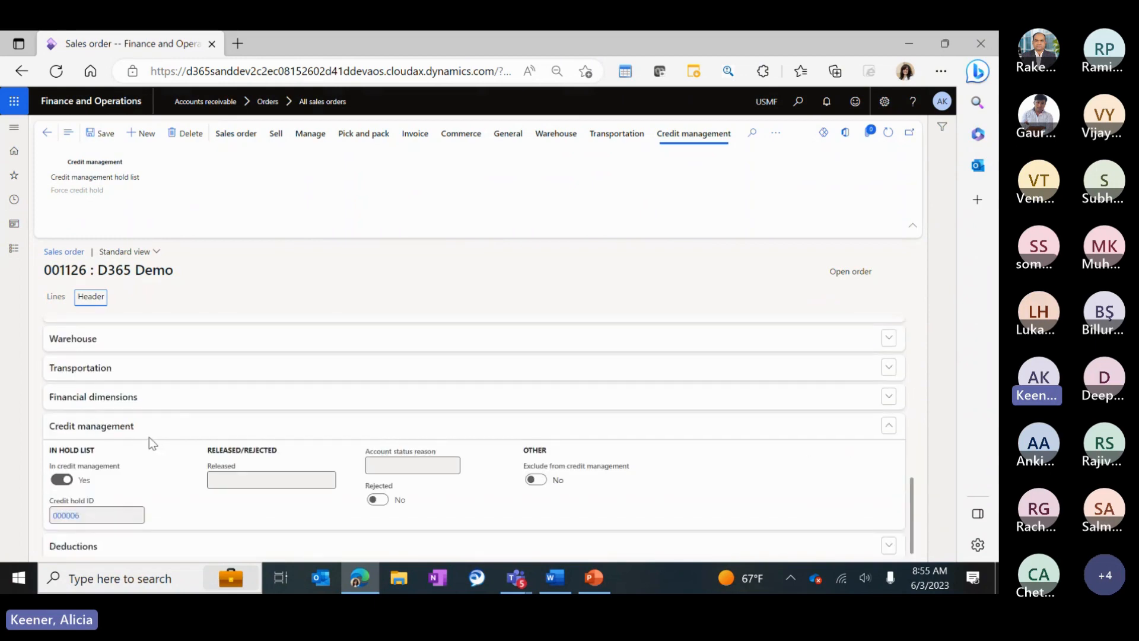
scroll(148, 437, down, 1)
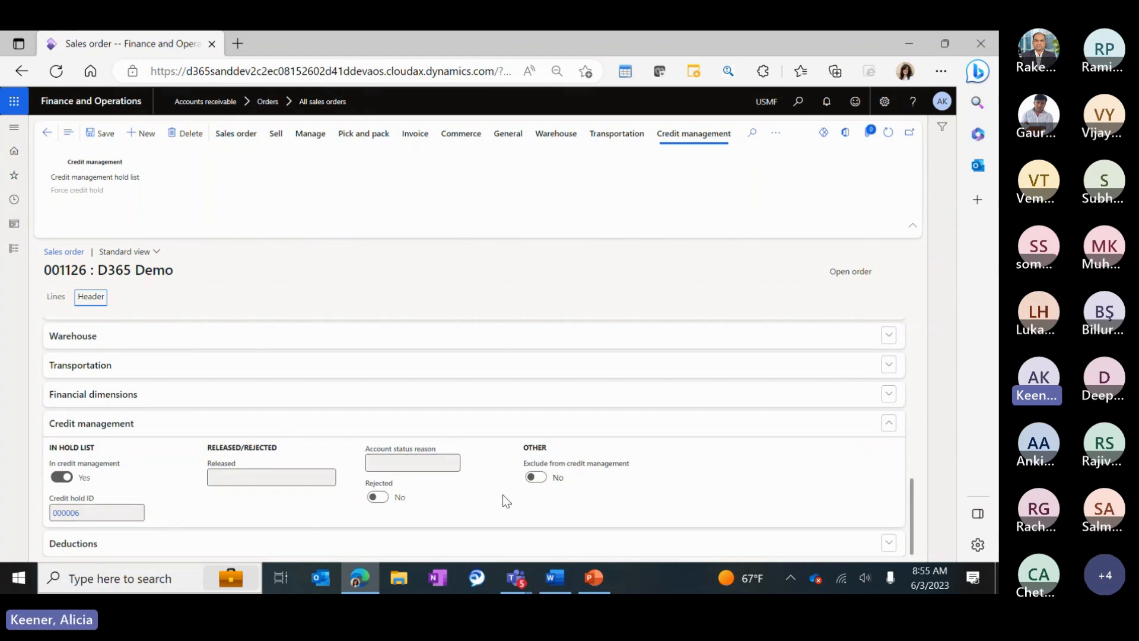
click(14, 248)
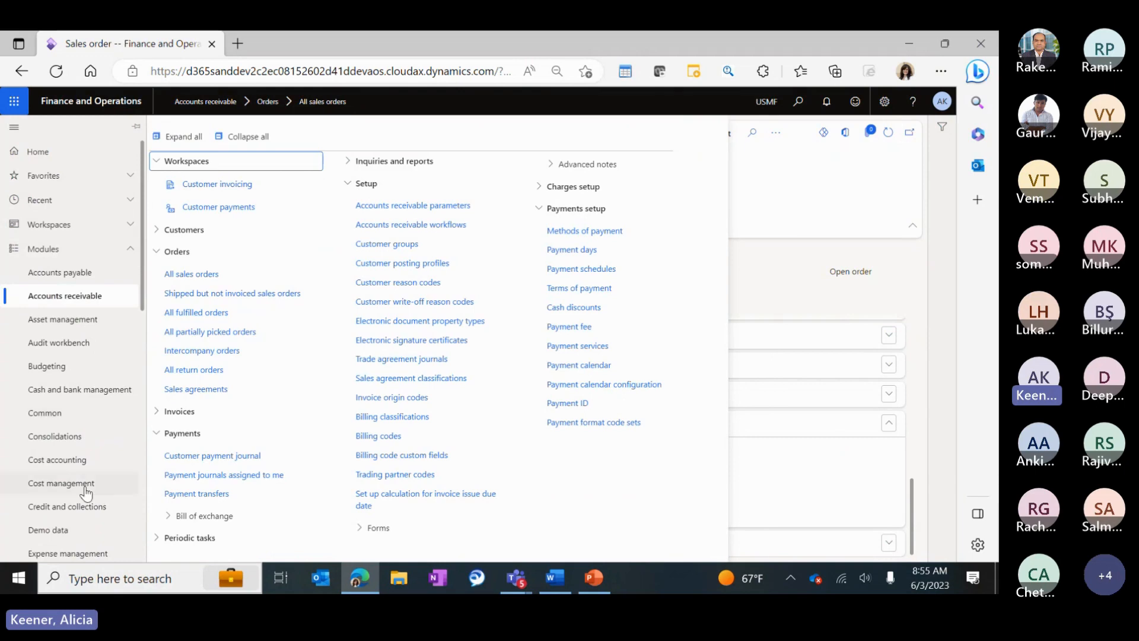
Open the Open credit holds list under Credit and collections' Credit management hold list.
click(86, 511)
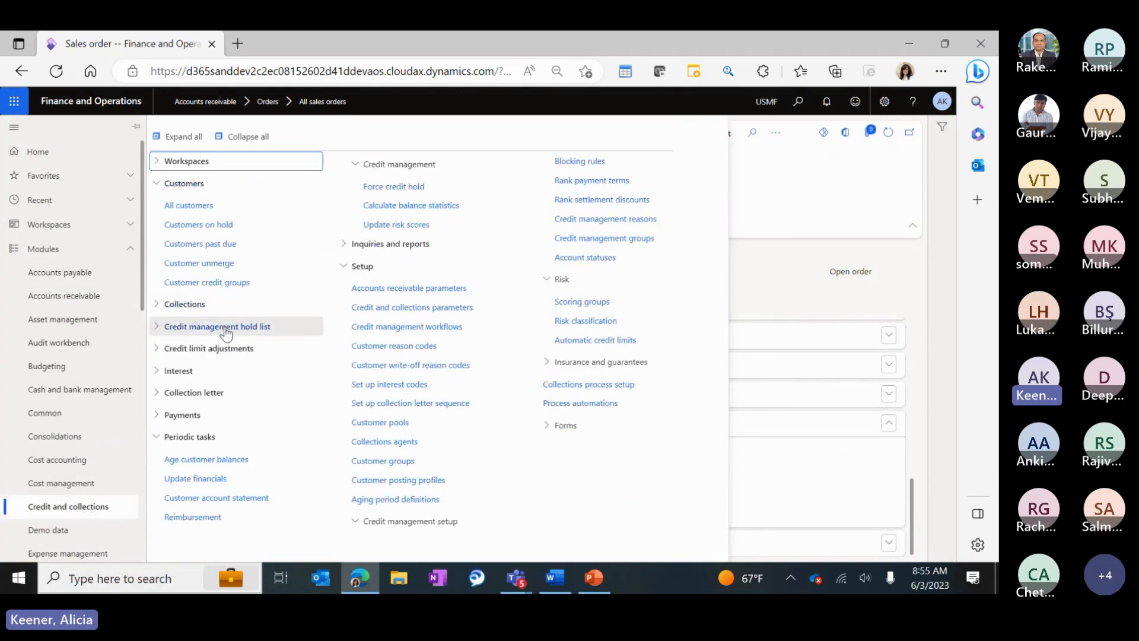
click(250, 332)
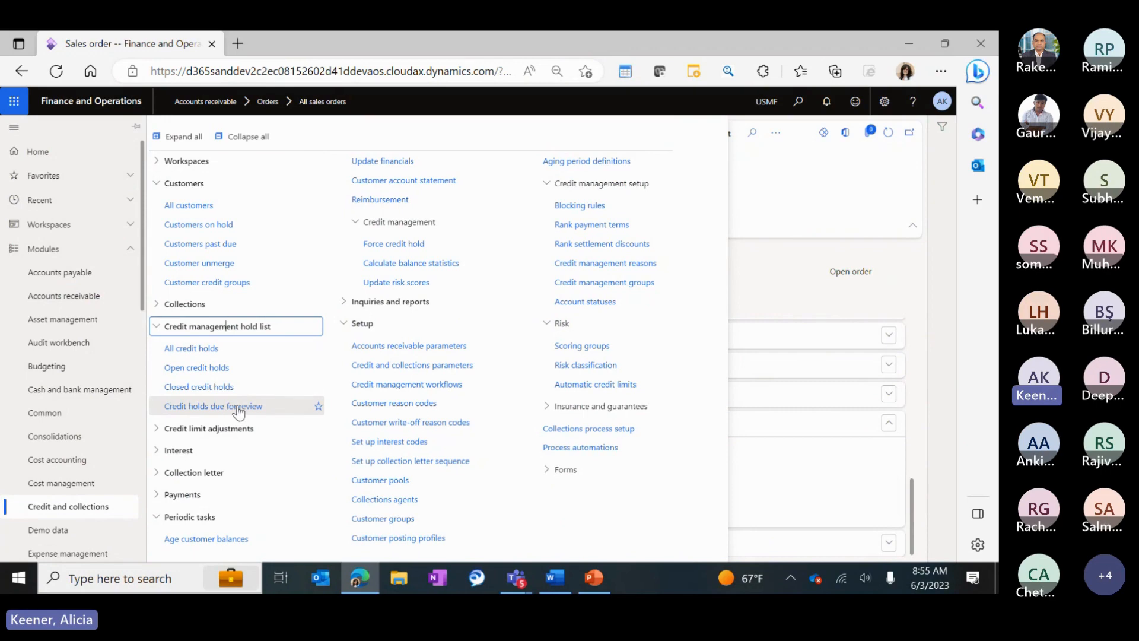
click(202, 350)
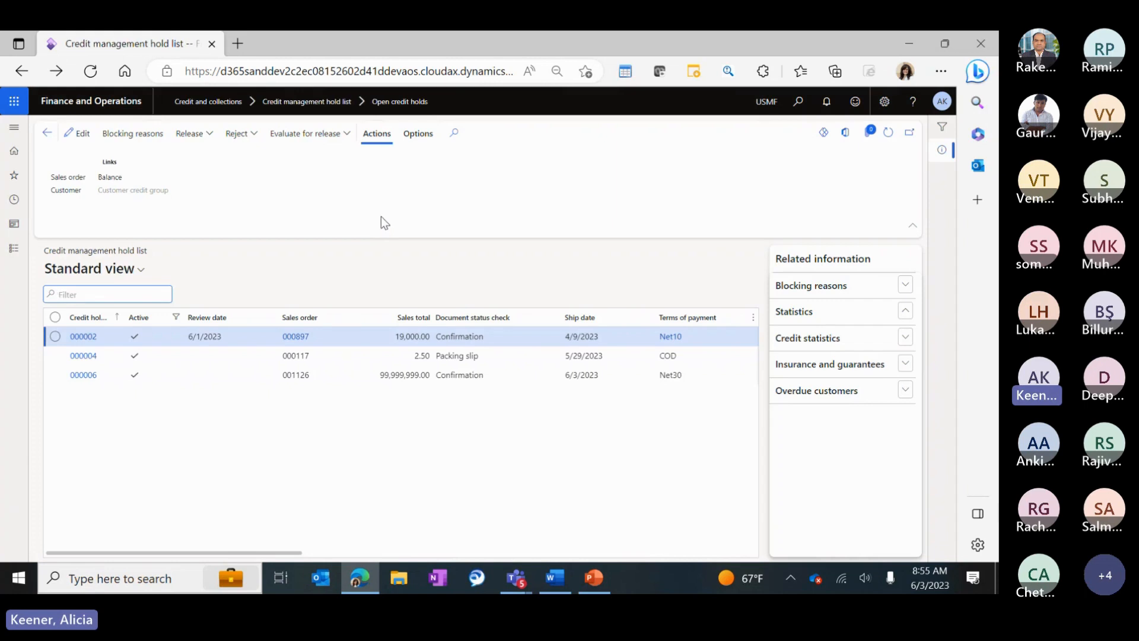
Release credit hold 000006 for order 001126 with reason Manager, posting the confirmation without printing.
click(451, 377)
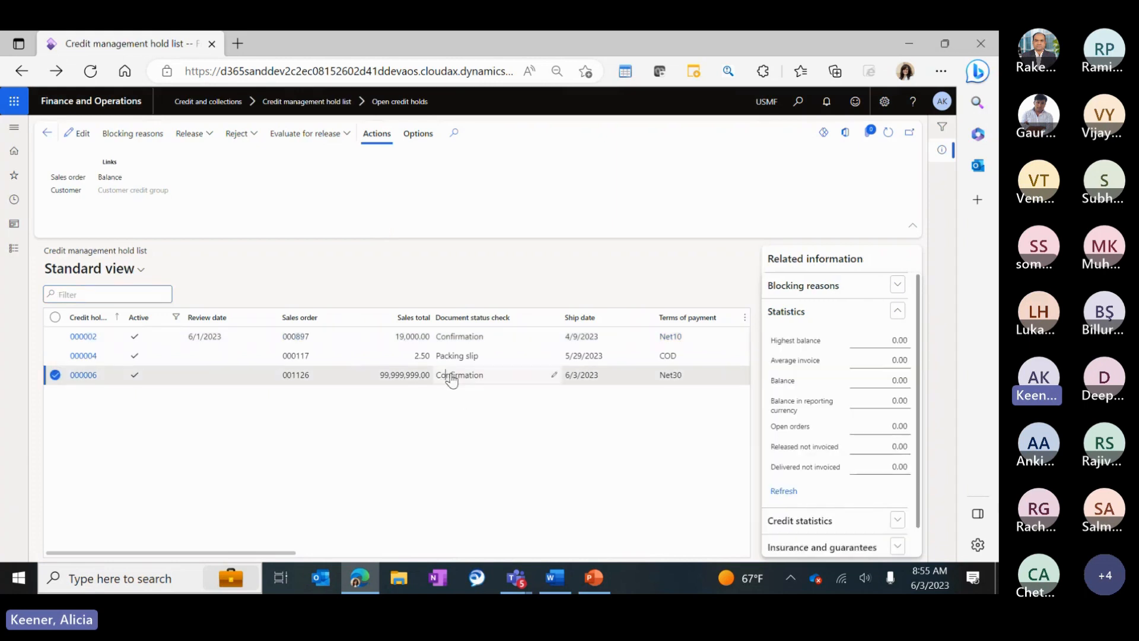
click(201, 134)
click(263, 192)
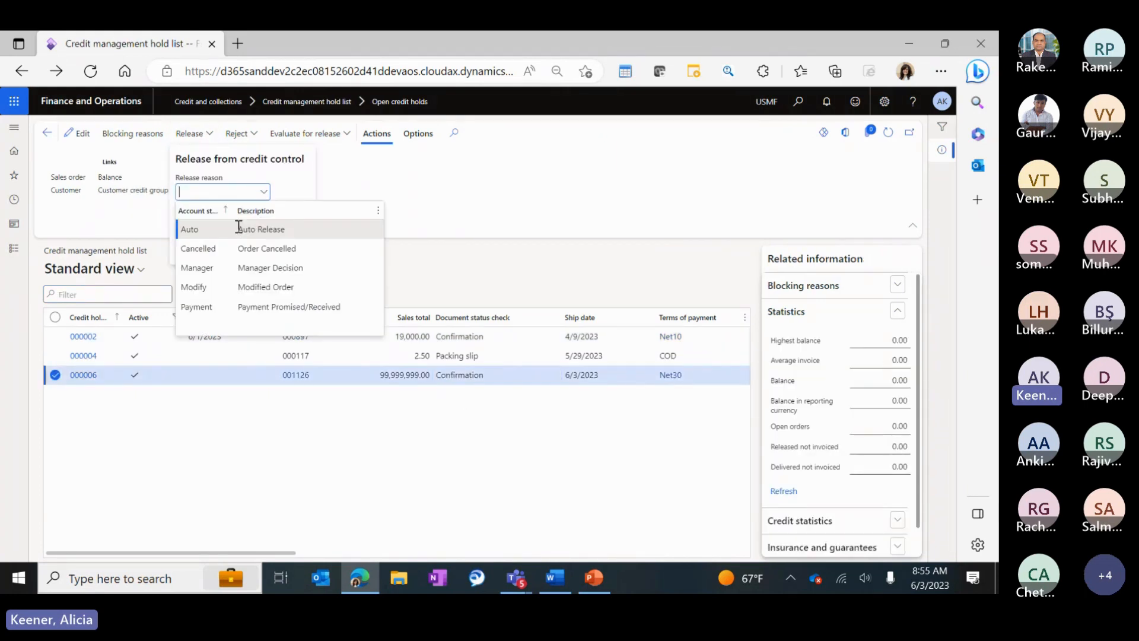
click(263, 268)
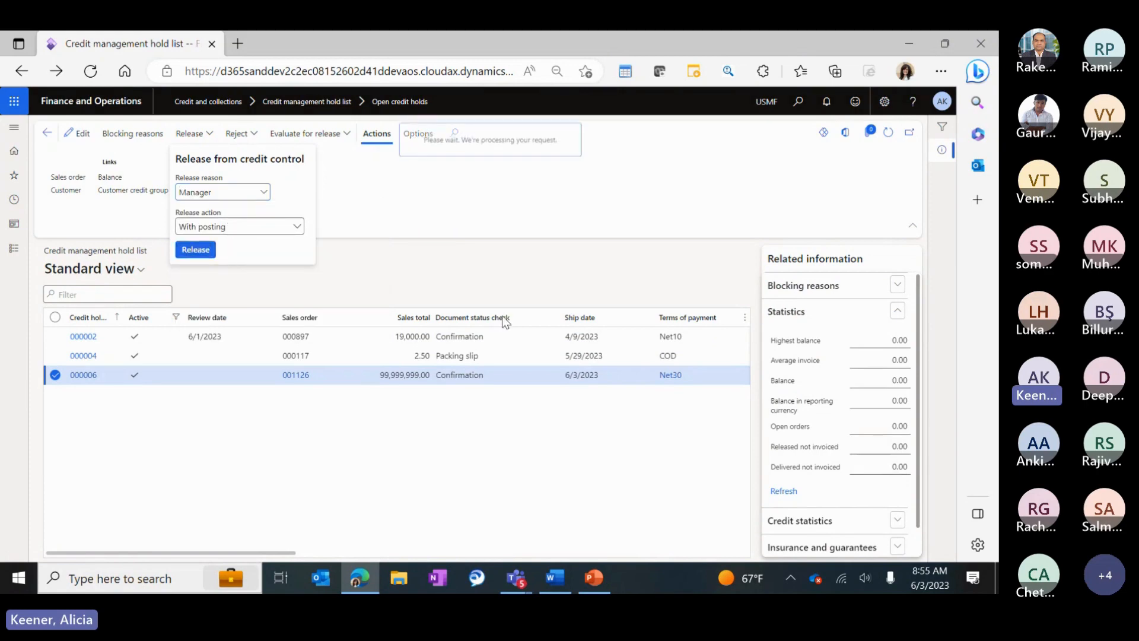
click(842, 536)
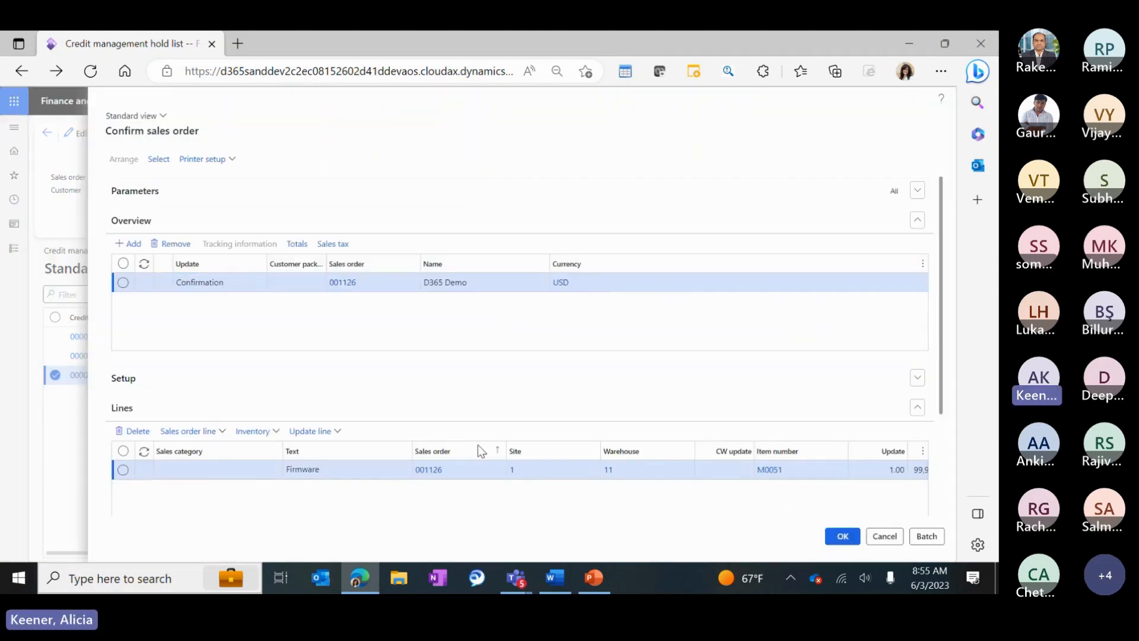
click(551, 321)
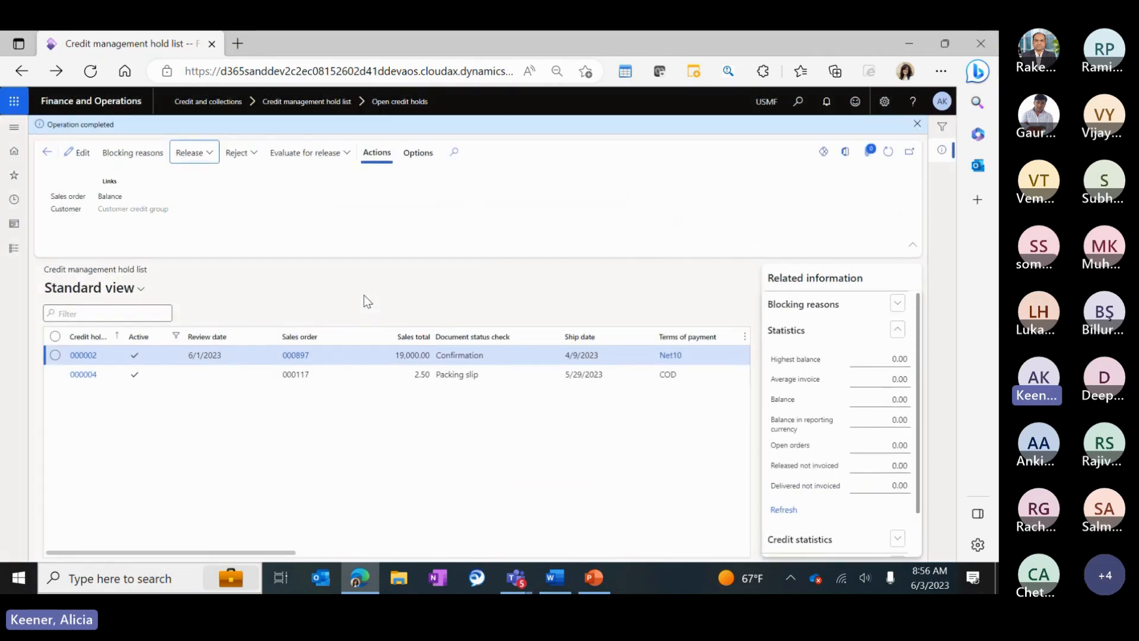
Open All customers and select the D365 Demo customer.
click(7, 248)
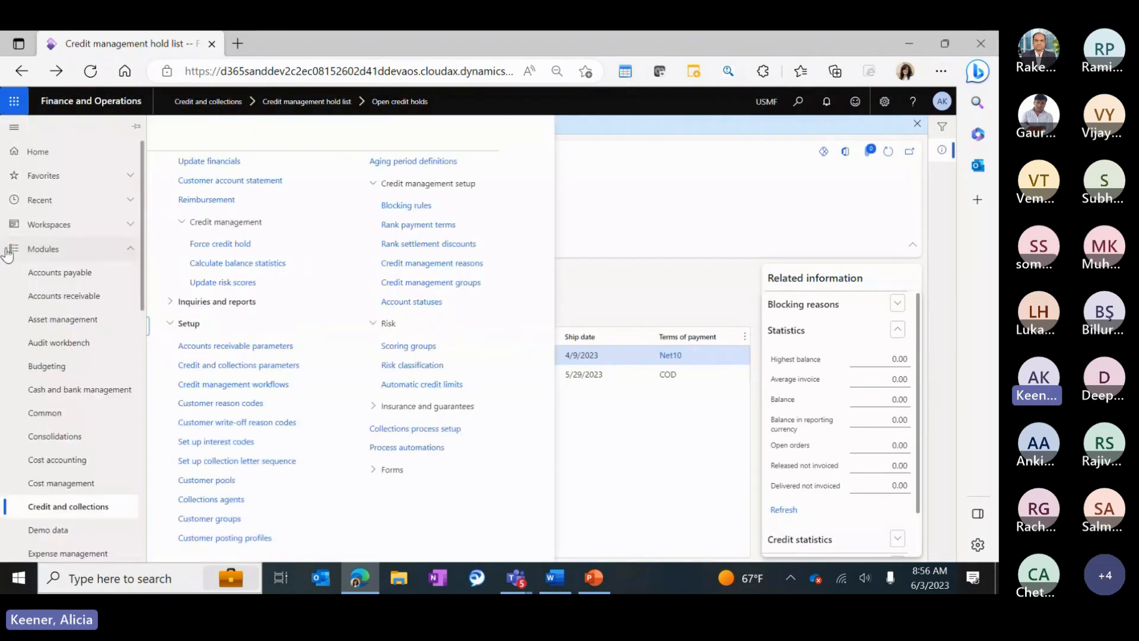
click(202, 208)
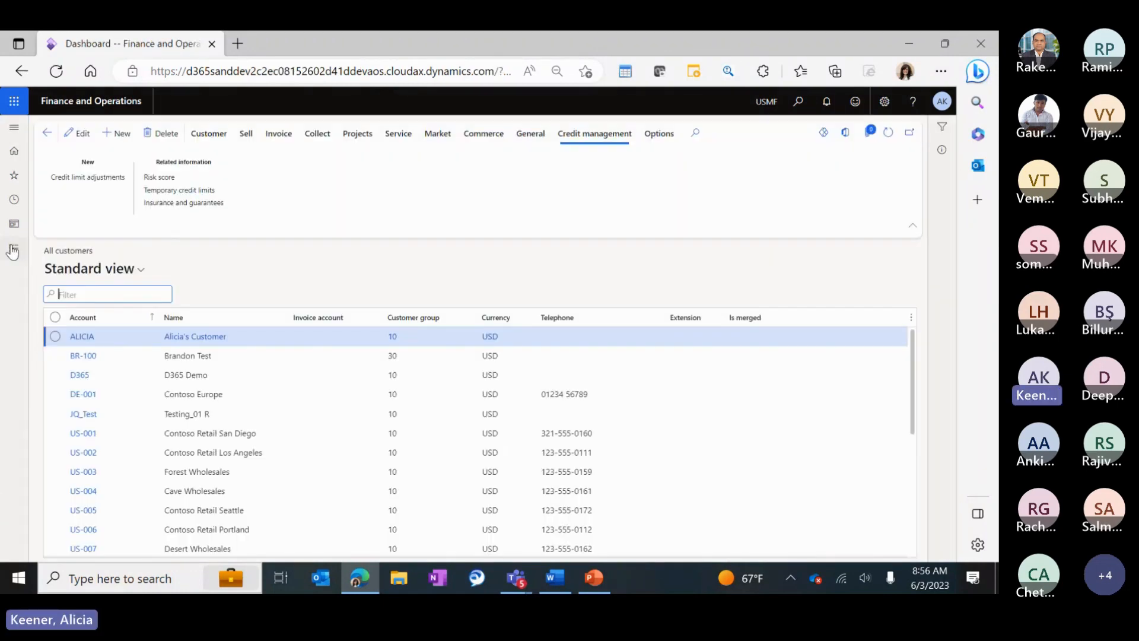
click(197, 374)
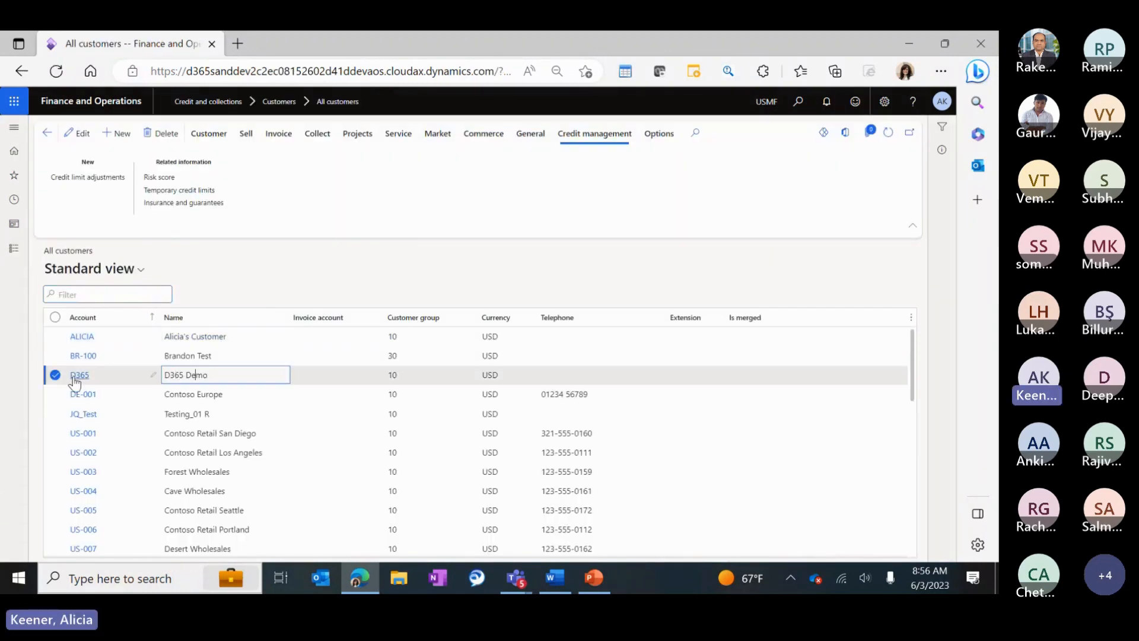
Open sales order 001126 from Accounts receivable and view its credit management hold list.
click(13, 248)
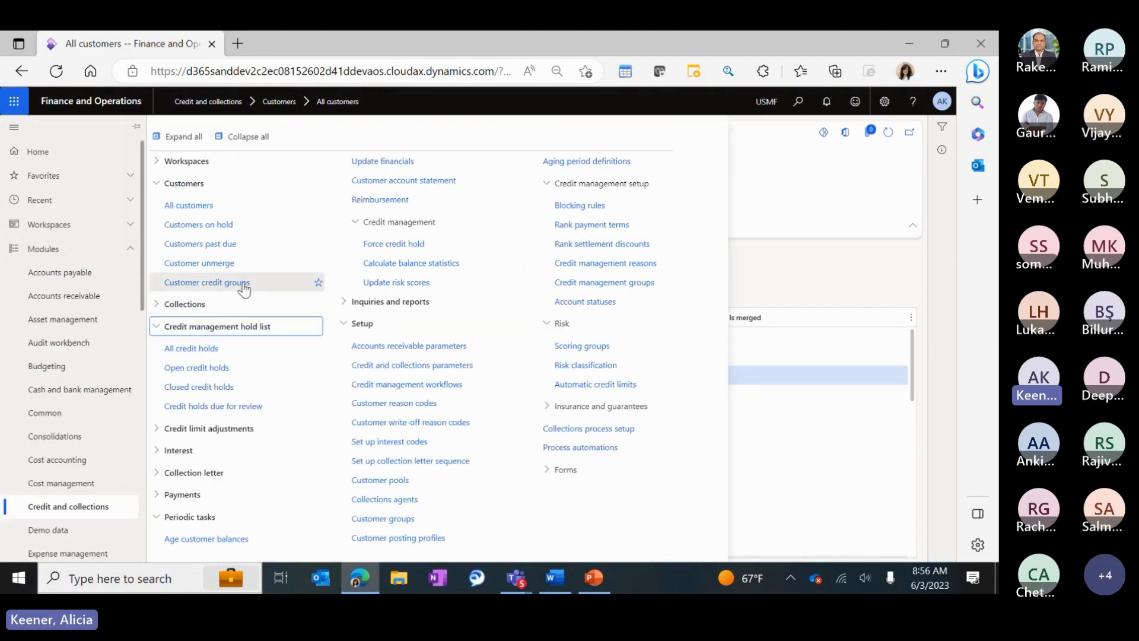
click(64, 295)
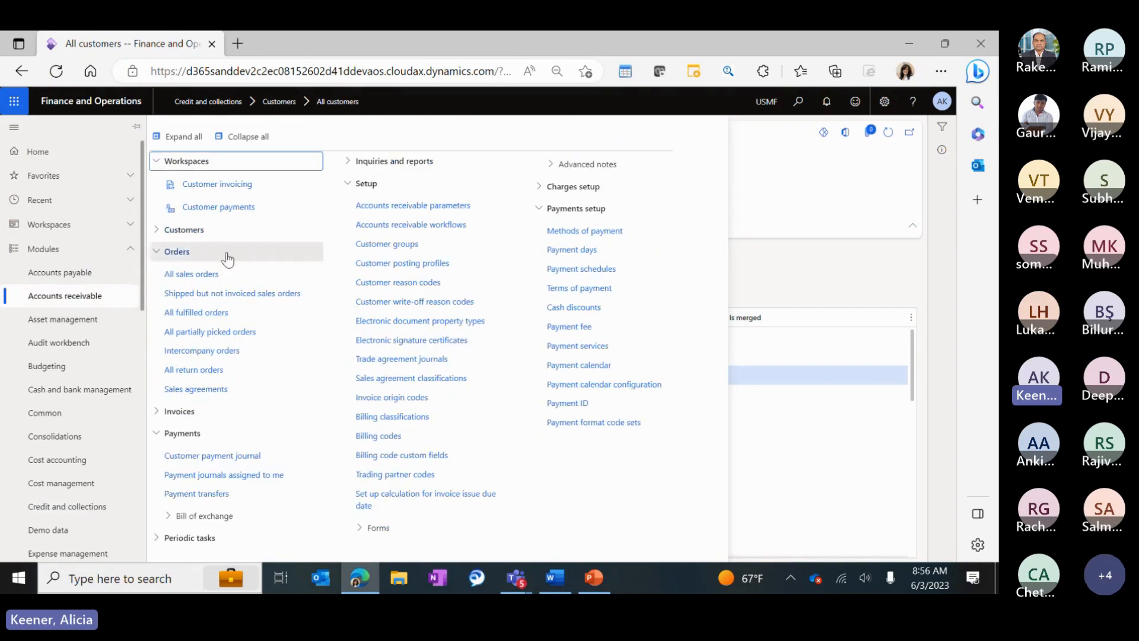
click(193, 274)
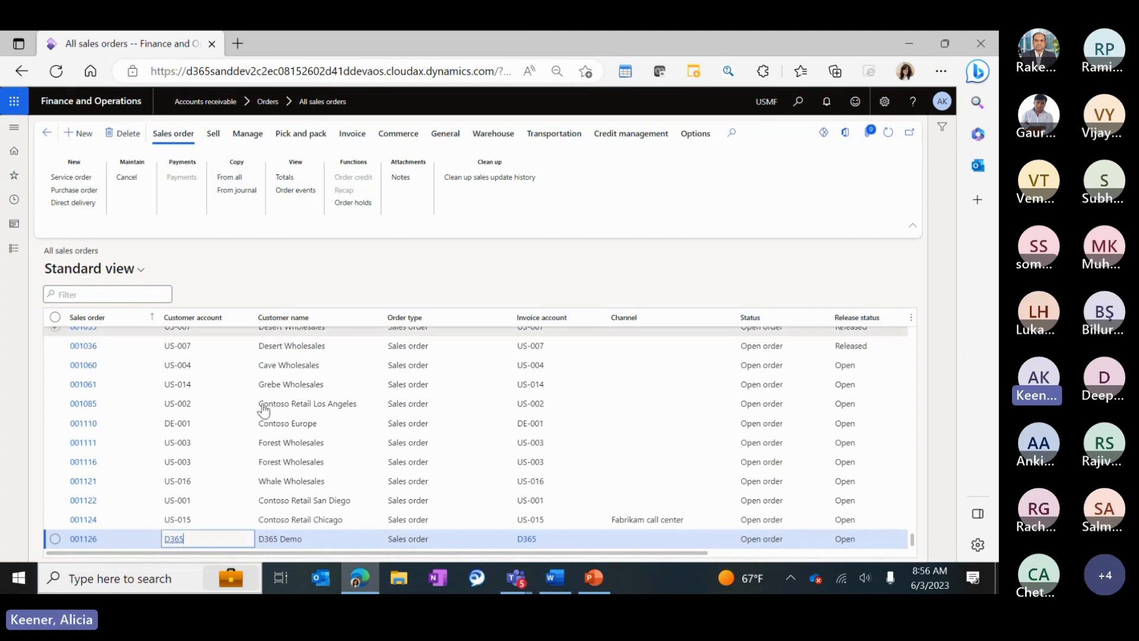
click(87, 539)
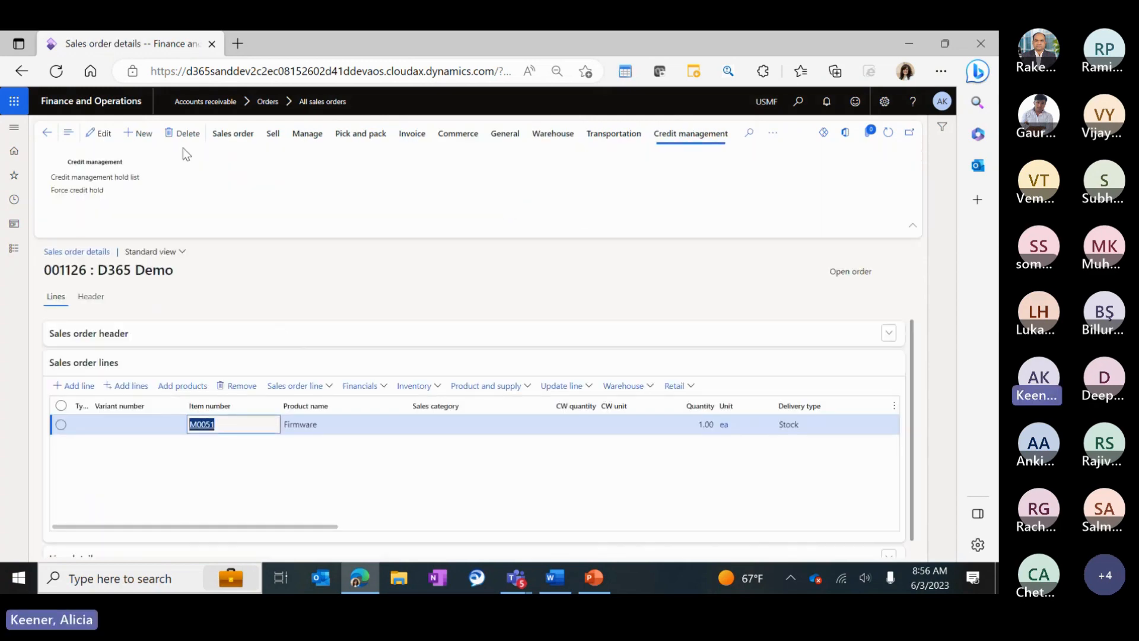
click(96, 180)
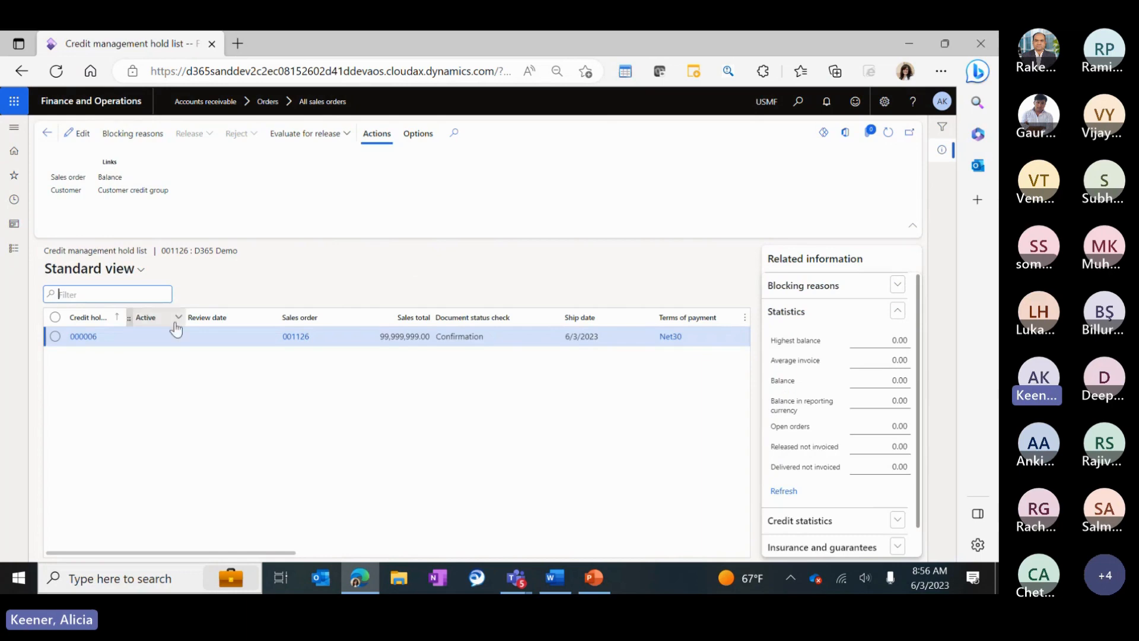
drag(265, 553, 112, 546)
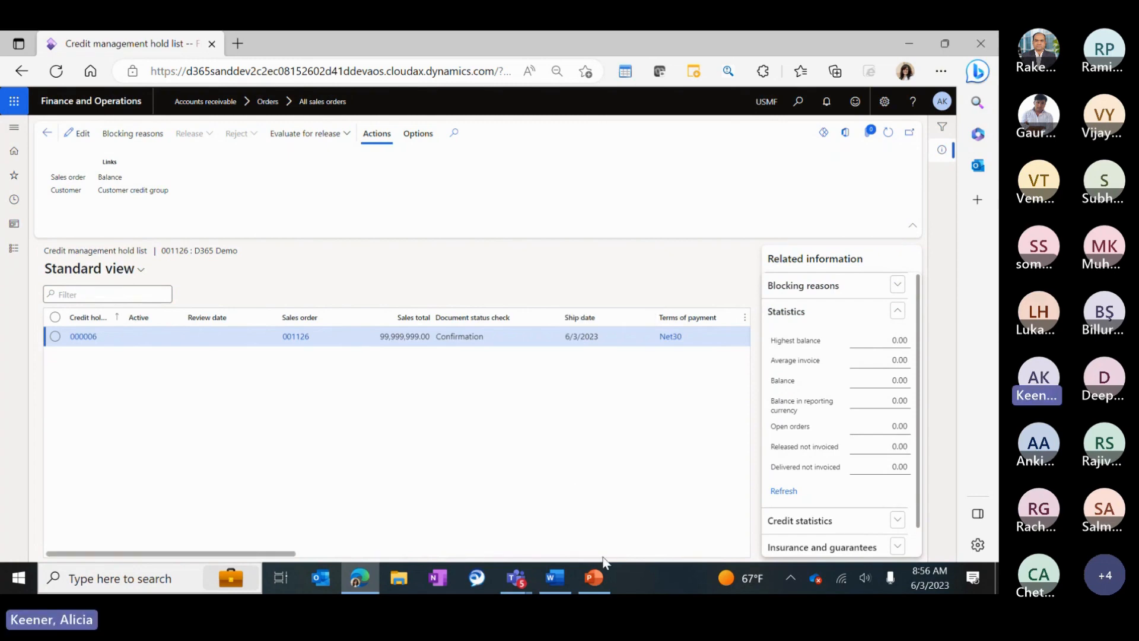
Bring the Credit Management deck forward to its final Thank You slide, then switch to the Teams meeting.
mouse_move(594, 577)
click(597, 530)
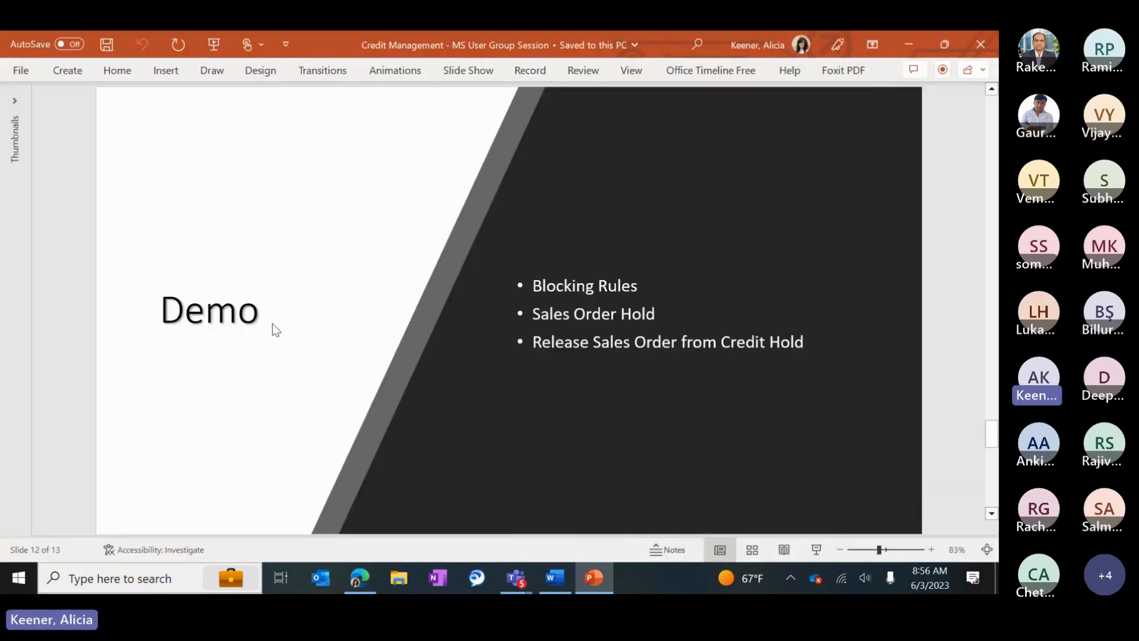
scroll(272, 325, down, 1)
scroll(265, 327, down, 2)
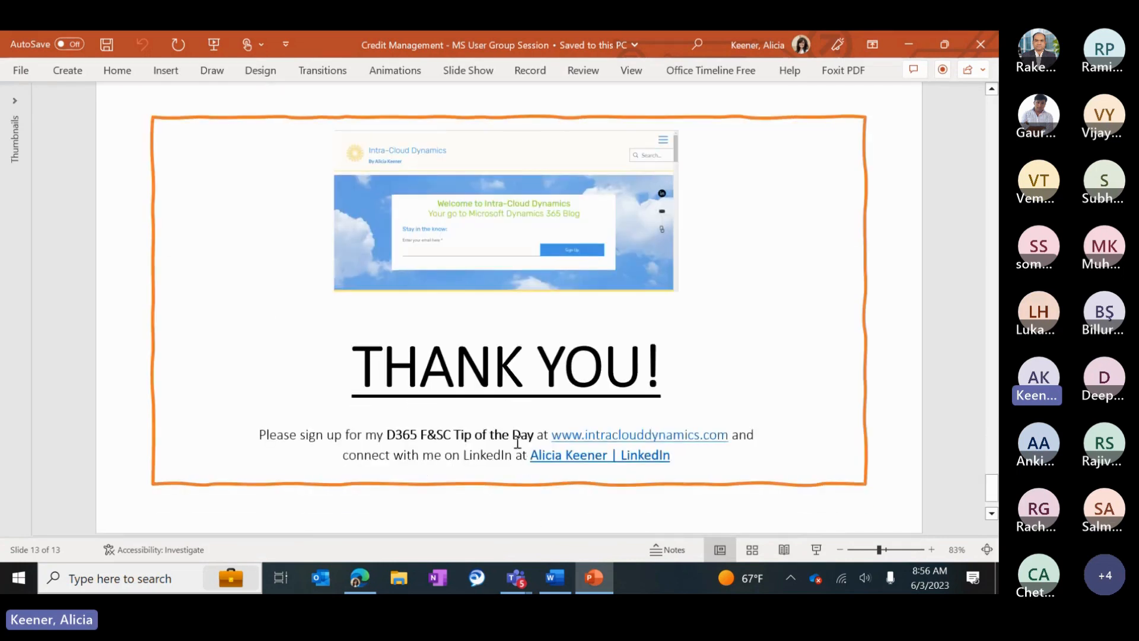
mouse_move(518, 582)
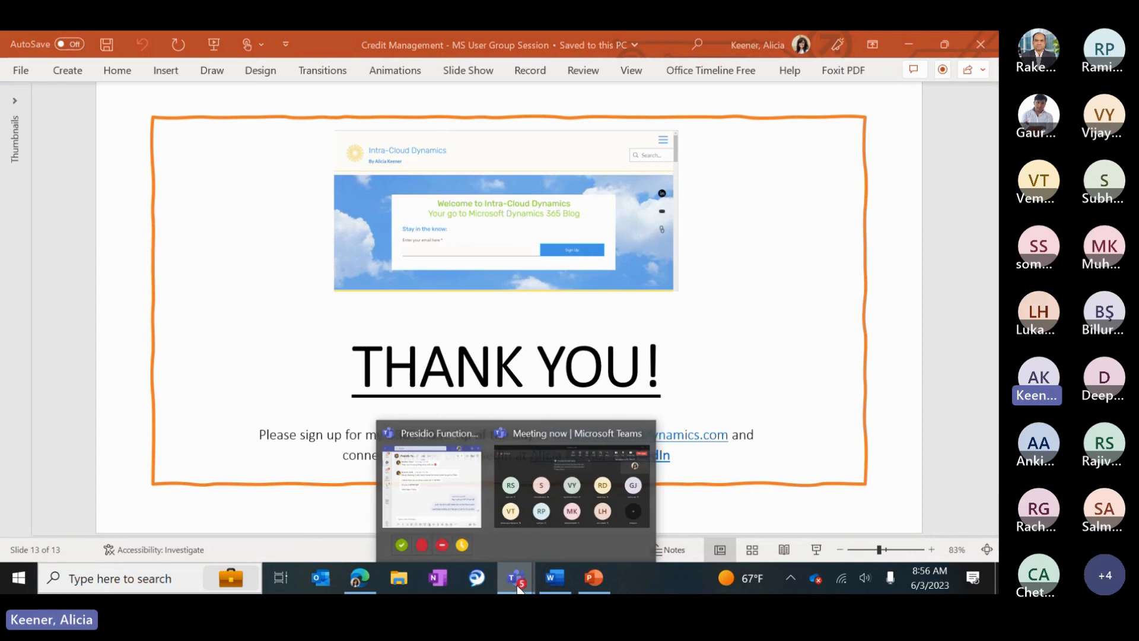
click(531, 508)
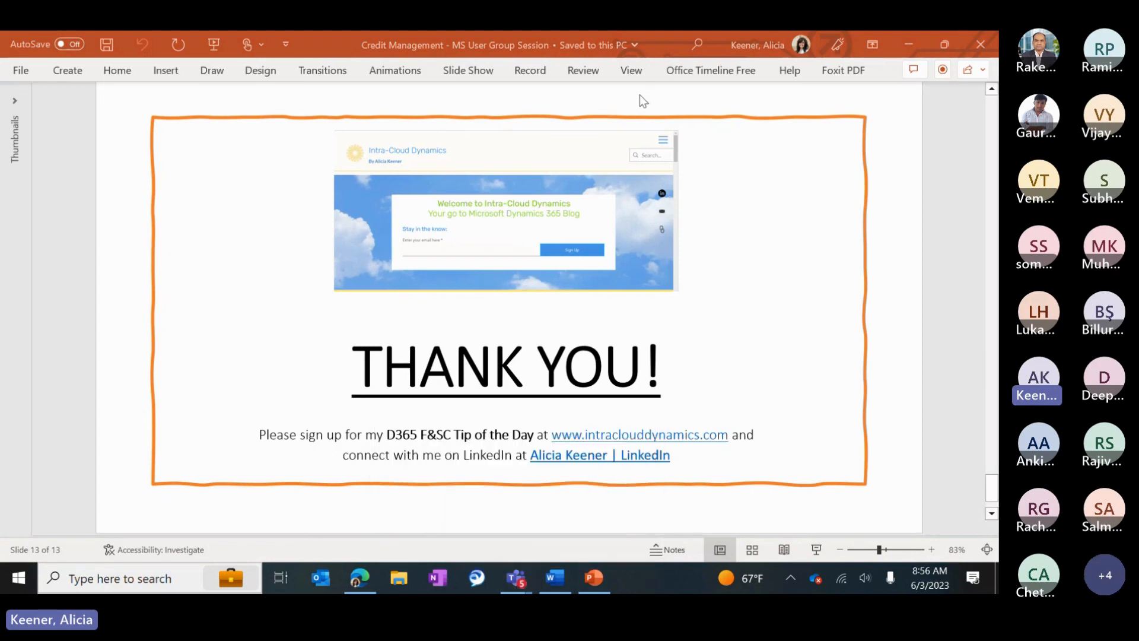